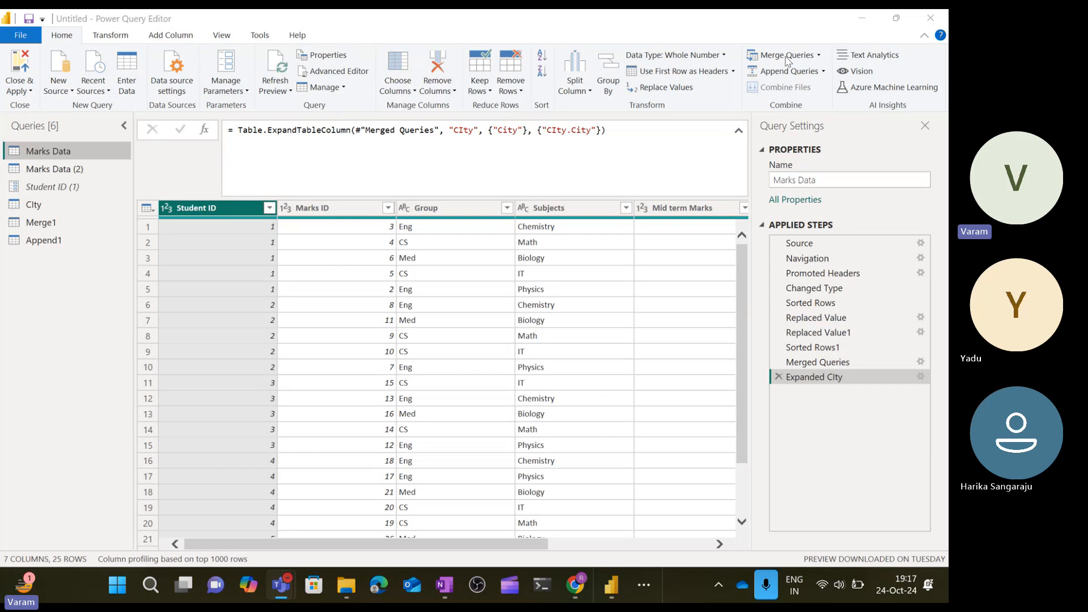
Examine the available options for using the first row as headers in the Marks Data query.
left_click(107, 40)
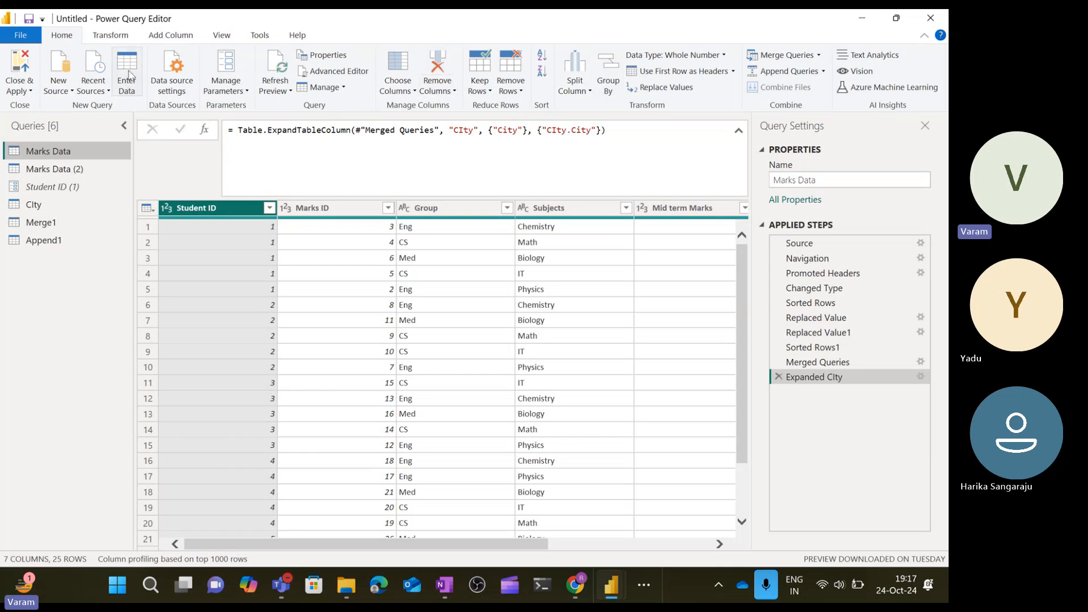
left_click(734, 71)
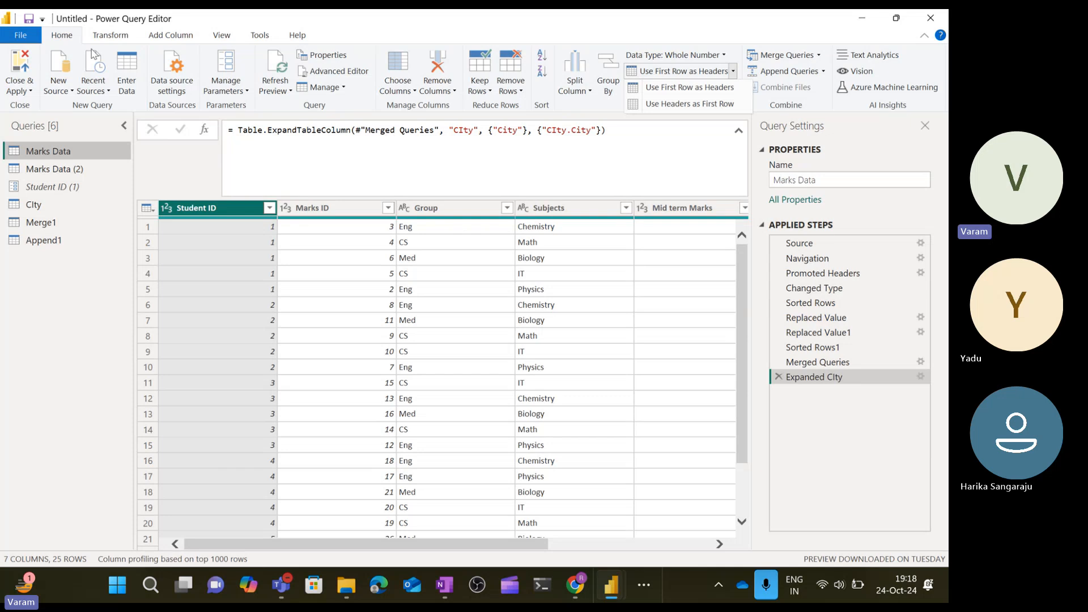
left_click(115, 35)
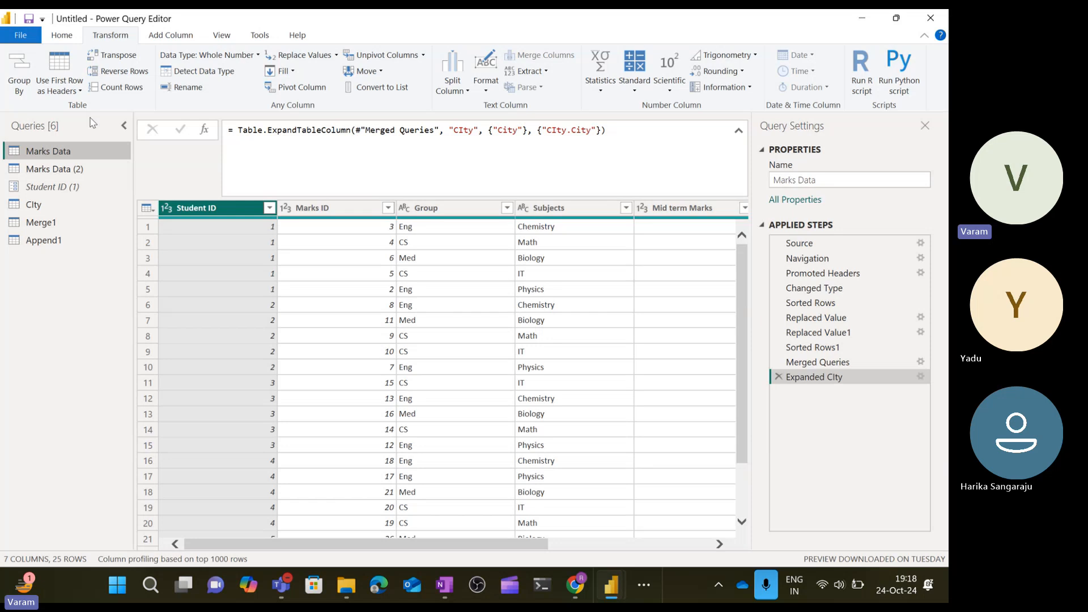
left_click(80, 91)
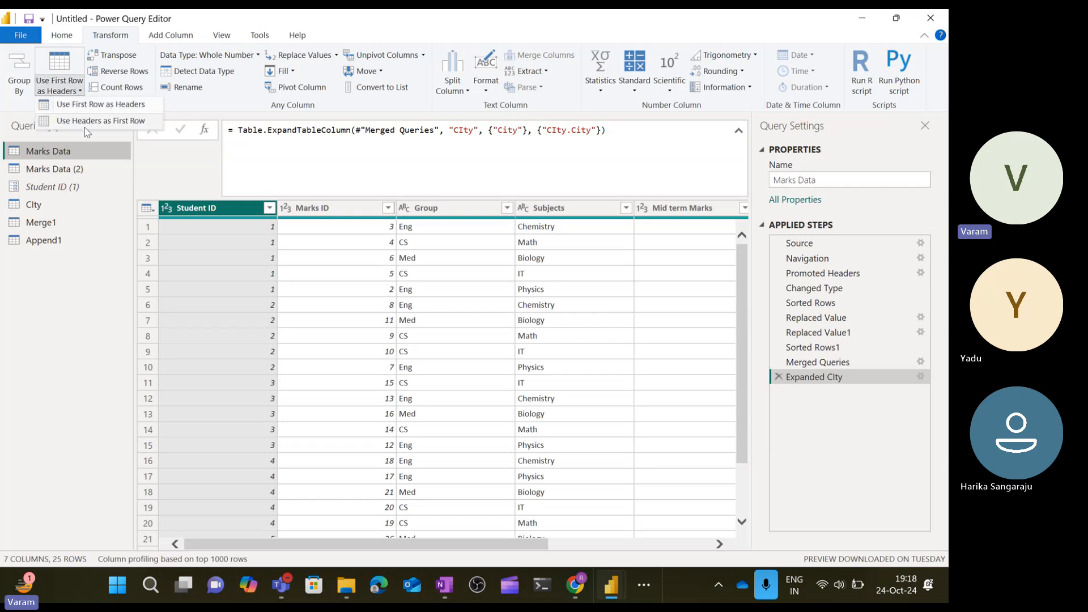
left_click(75, 94)
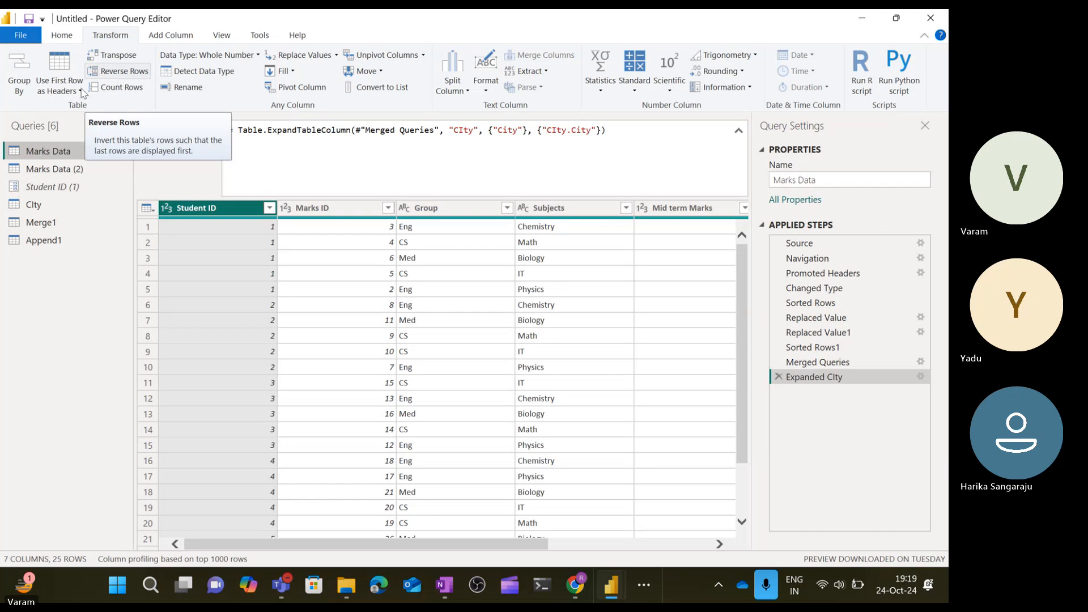
Collapse the expanded formula bar above the Marks Data preview.
mouse_move(23, 158)
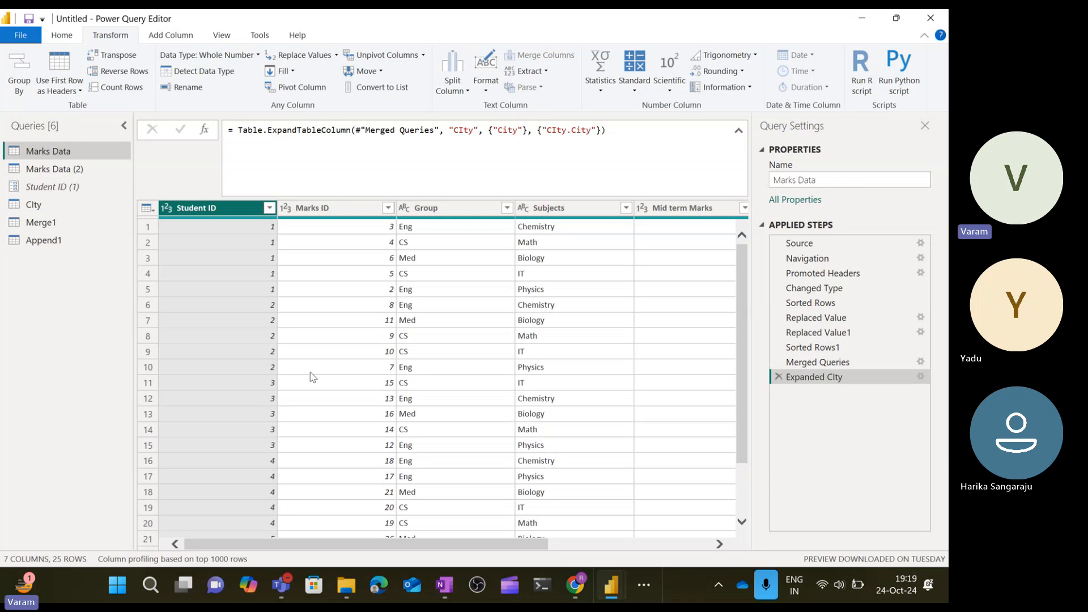
scroll(310, 376, "down", 2)
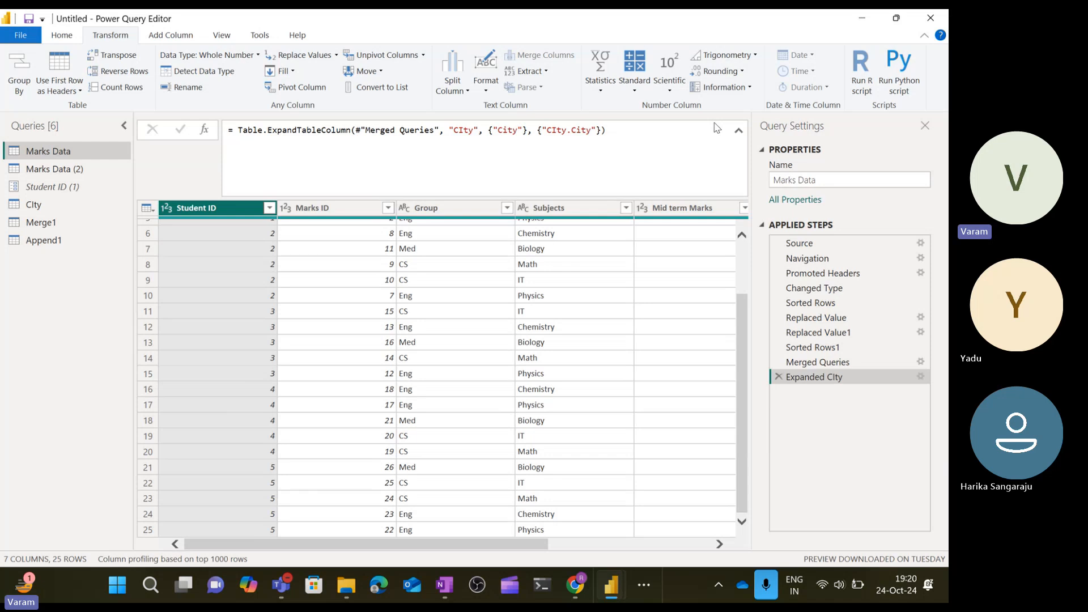
left_click(739, 132)
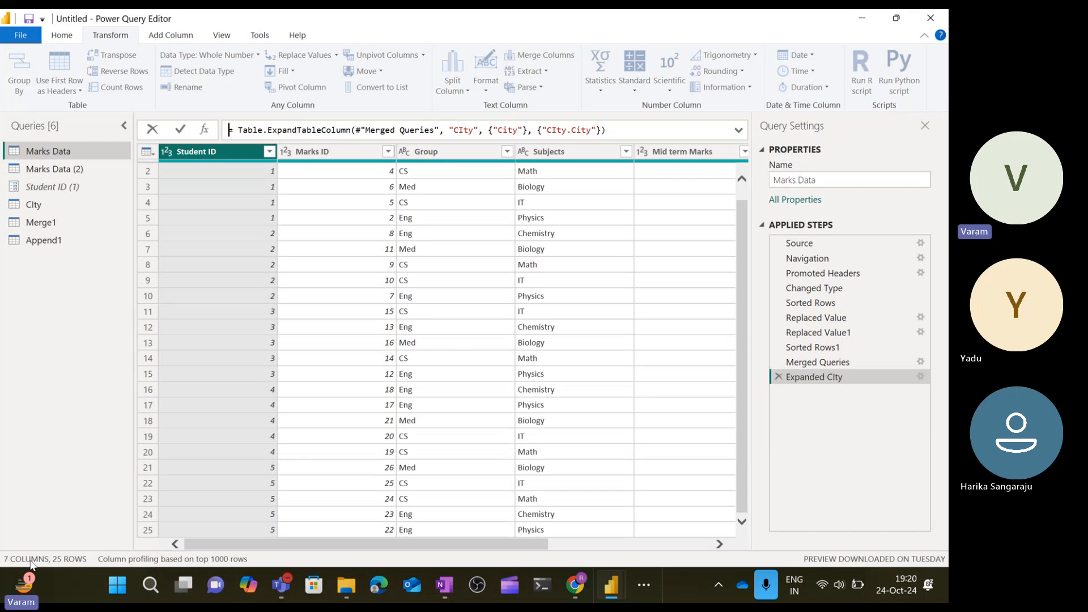
Switch to the Book1 workbook in Excel and create a new blank workbook.
left_click(150, 584)
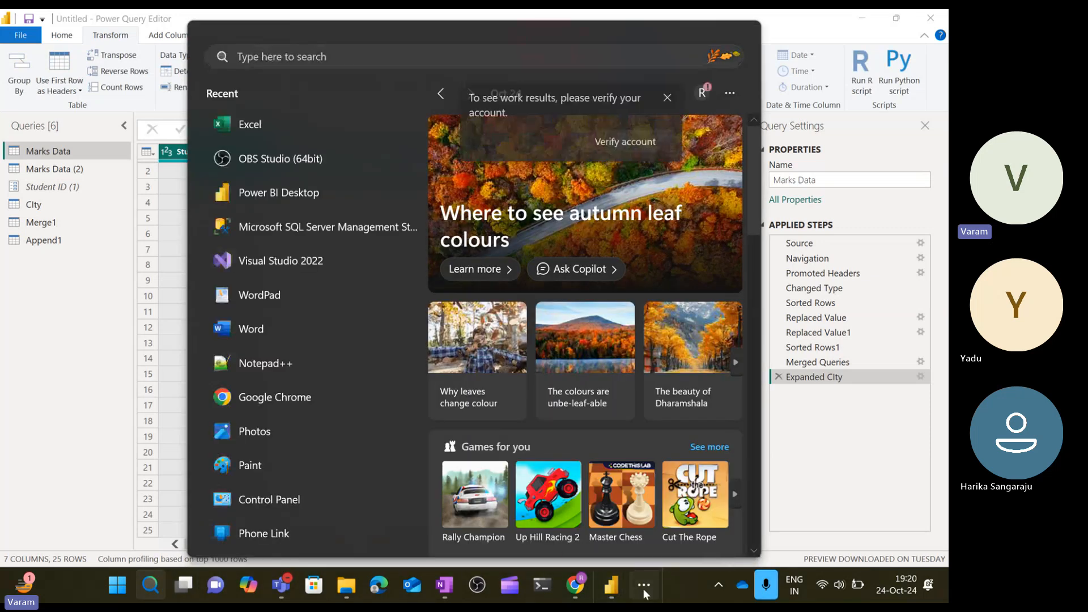
mouse_move(644, 589)
left_click(622, 542)
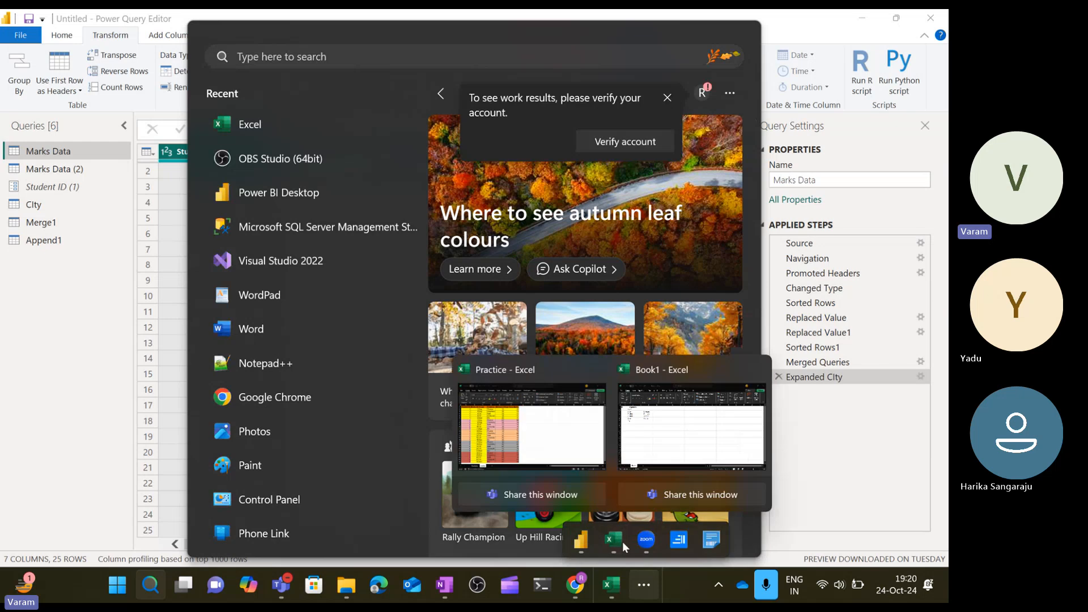
left_click(651, 427)
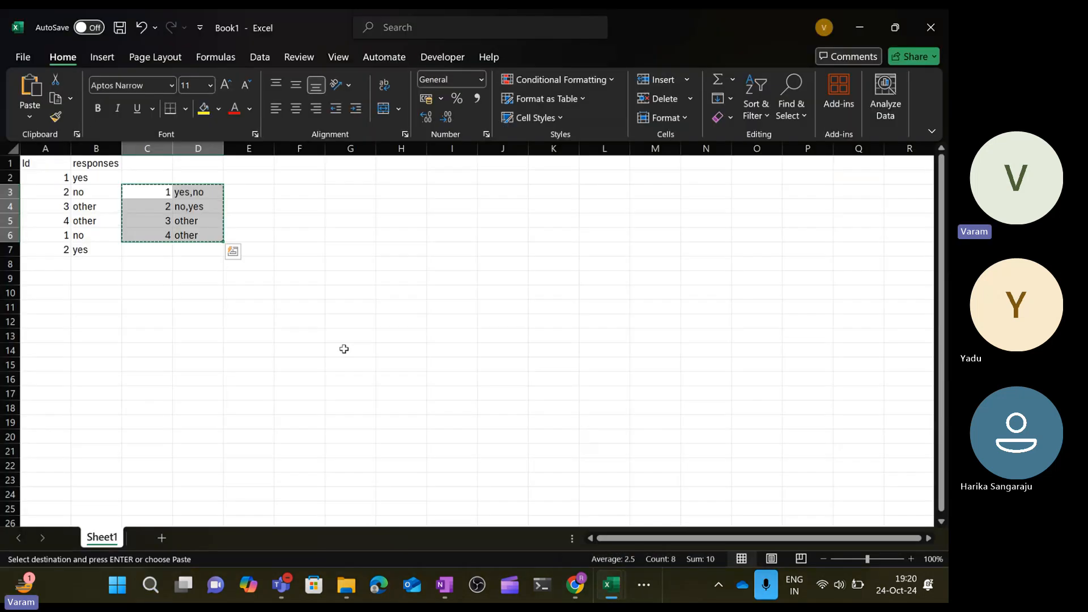
left_click(344, 349)
key("ctrl+n")
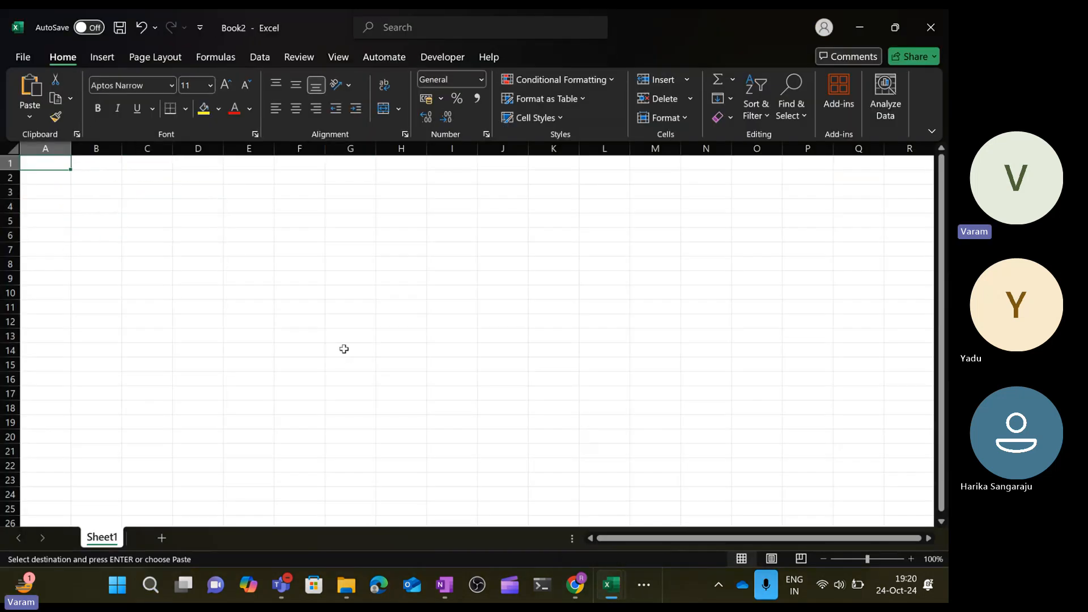
Enter the heading "Random number" in cell A1.
type("Ran")
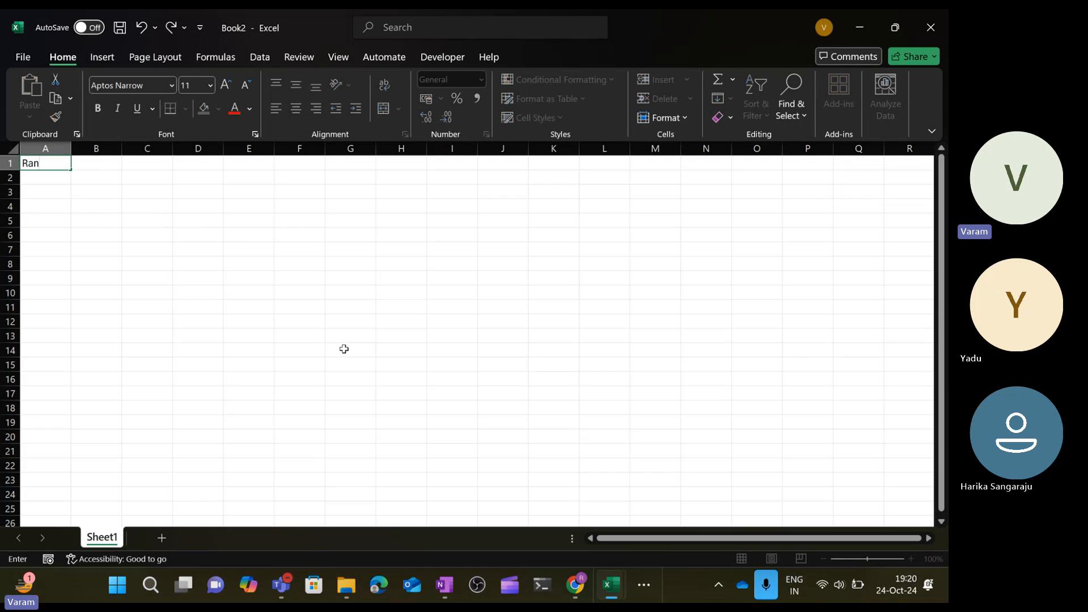
type("dom number")
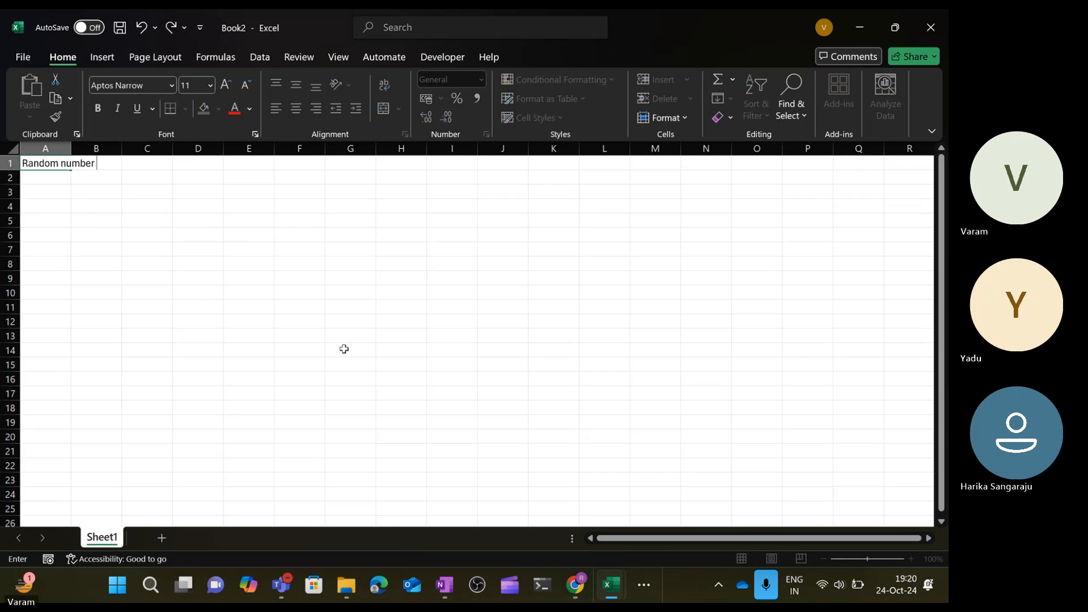
key("Return")
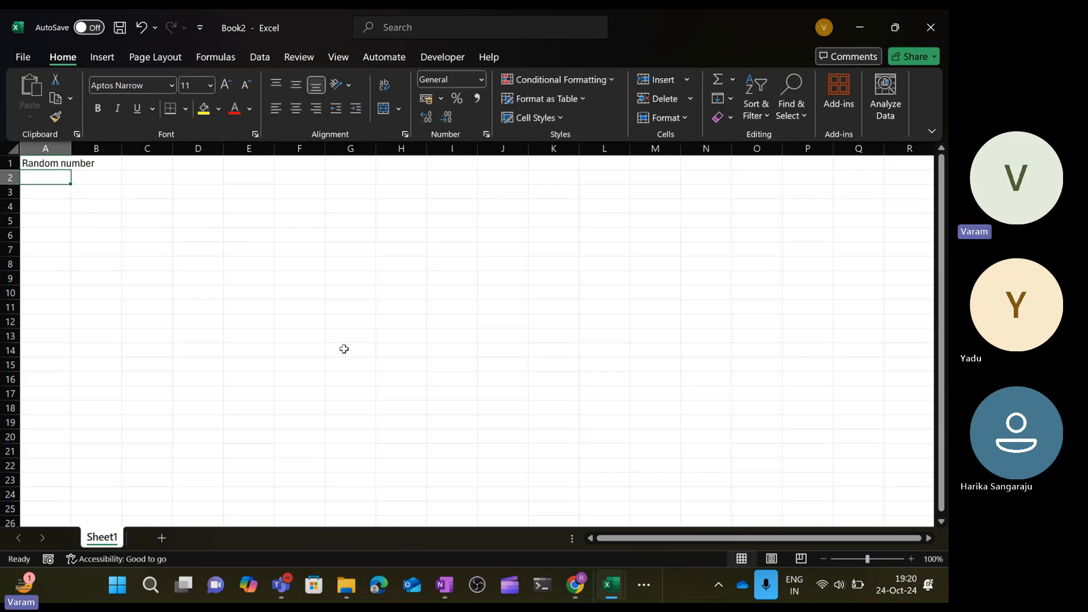
Enter the formula =RANDBETWEEN(1,1000000) in cell A2.
type("=ran")
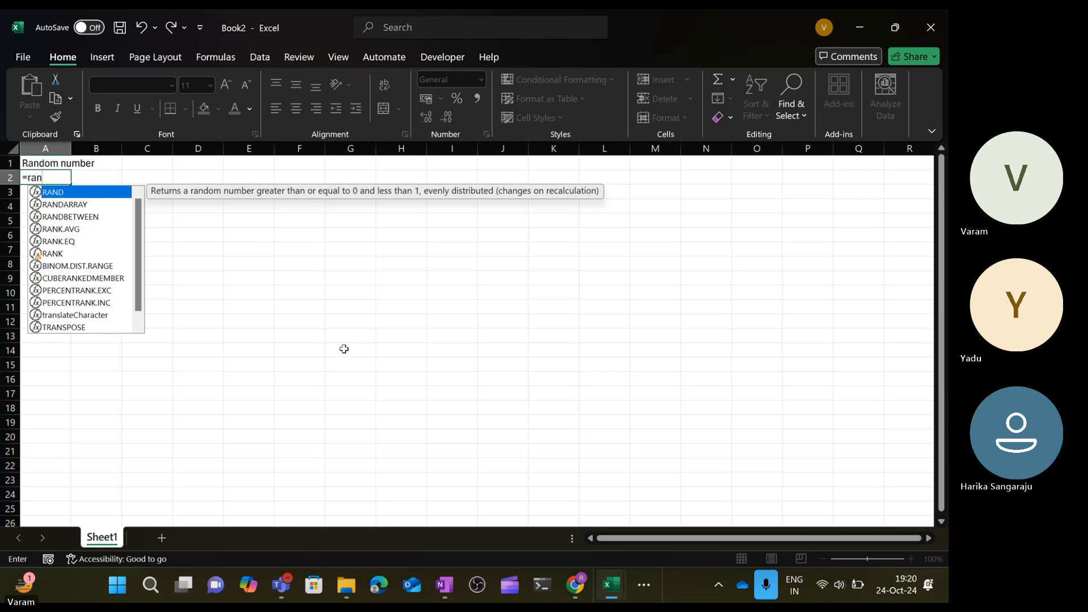
key("Down")
key("Down")
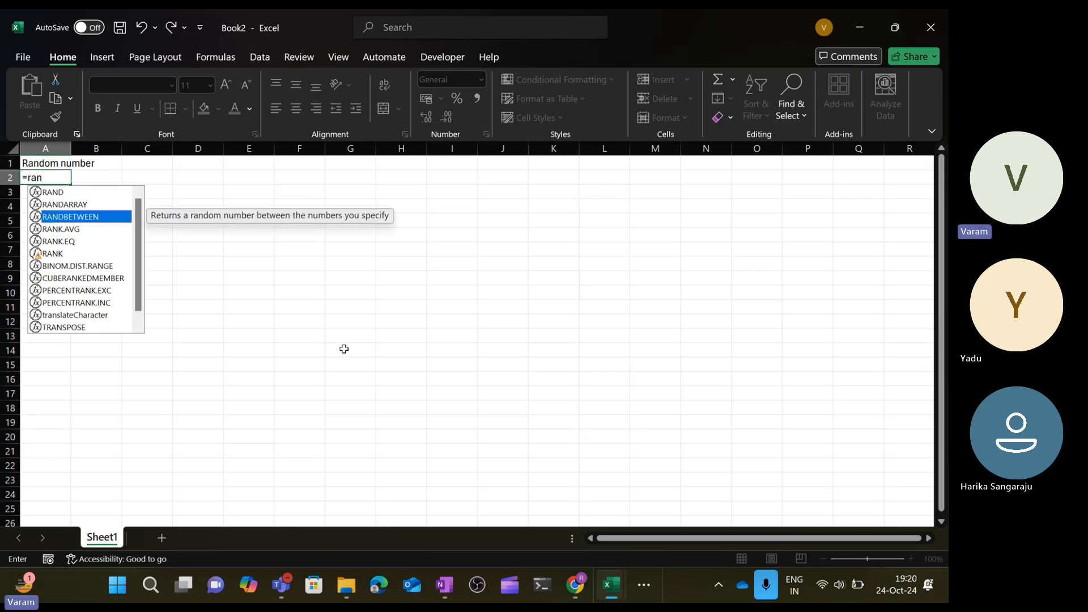
key("Tab")
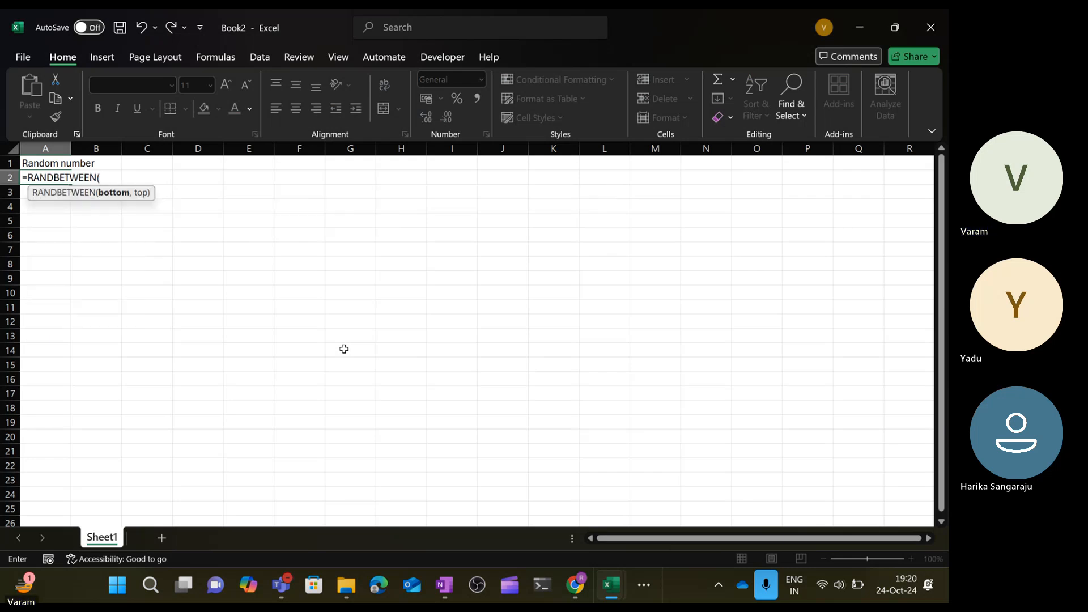
type("(")
key("BackSpace")
type("1,")
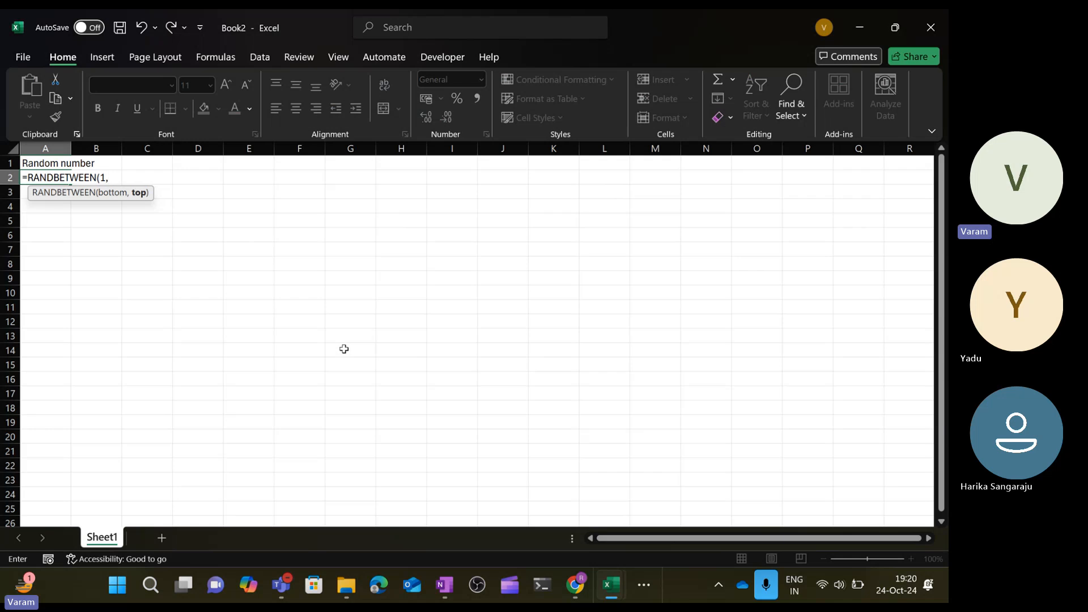
type("1000000)")
key("Return")
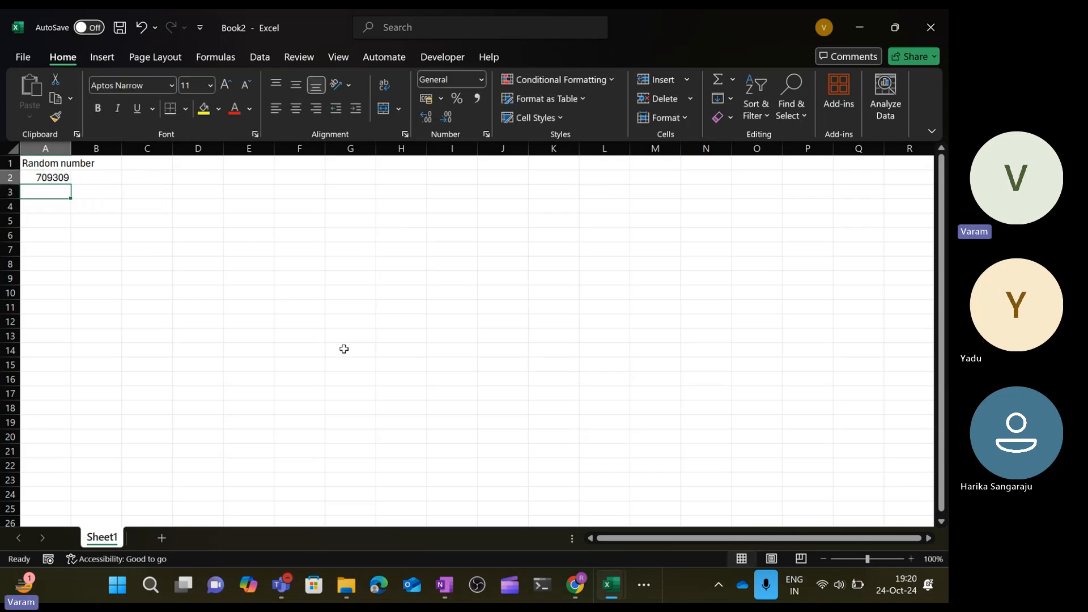
key("Up")
key("ctrl+shift+Down")
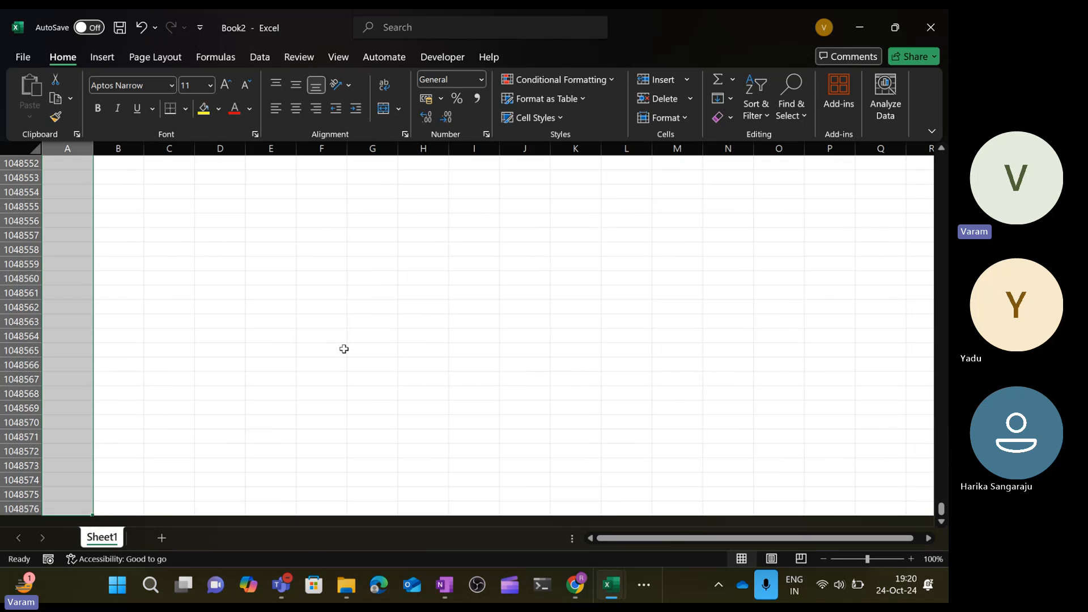
key("ctrl+shift+Up")
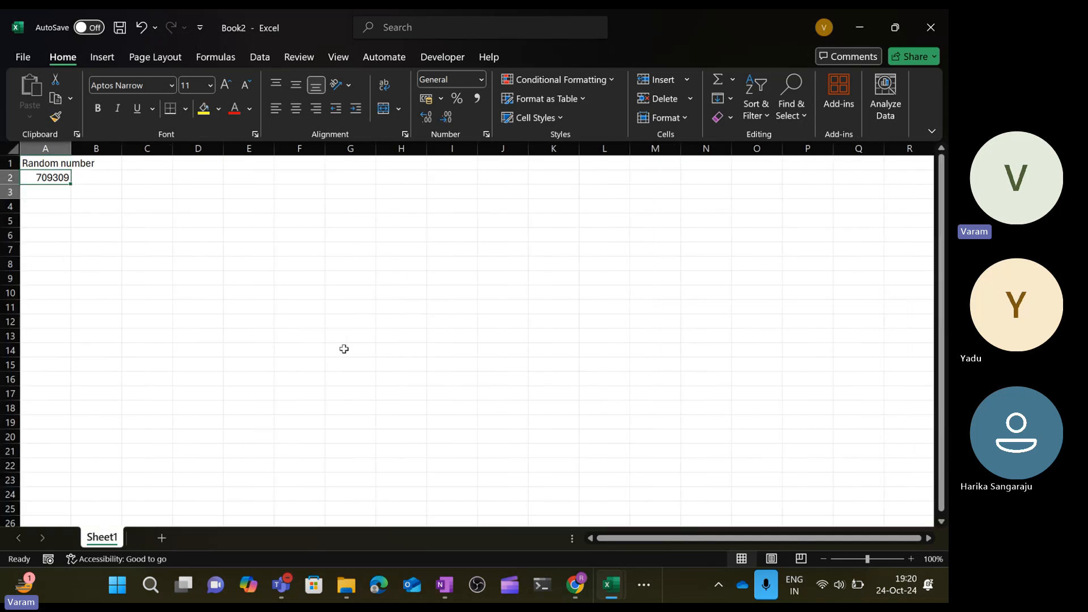
key("shift+Down")
key("shift+Down")
key("shift+Down")
key("shift+Down")
key("shift+Down")
key("shift+Down")
key("shift+Down")
key("shift+Down")
key("shift+Down")
key("shift+Down")
key("shift+Down")
key("shift+Down")
key("shift+Down")
key("shift+Down")
key("shift+Down")
key("shift+Down")
key("shift+Down")
key("shift+Down")
key("shift+Down")
key("shift+Down")
key("shift+Down")
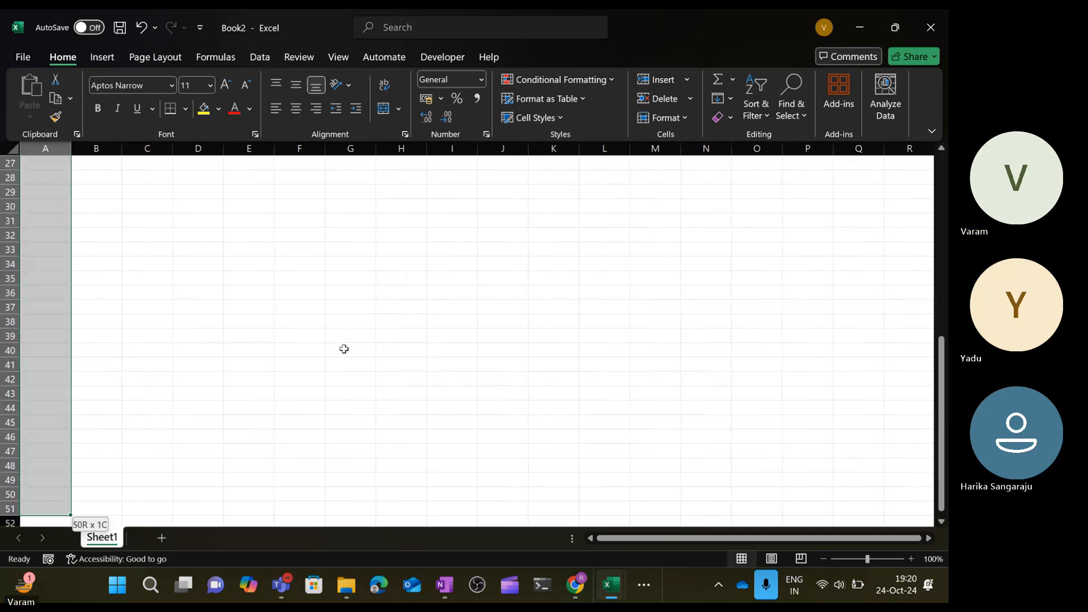
key("shift+Down")
key("shift+Down")
key("shift+Down")
key("shift+Down")
key("shift+Down")
key("shift+Down")
key("shift+Down")
key("shift+Down")
key("shift+Down")
key("shift+Down")
key("shift+Down")
key("shift+Down")
key("shift+Down")
key("shift+Down")
key("shift+Down")
key("shift+Down")
key("shift+Down")
key("shift+Down")
key("shift+Down")
key("shift+Down")
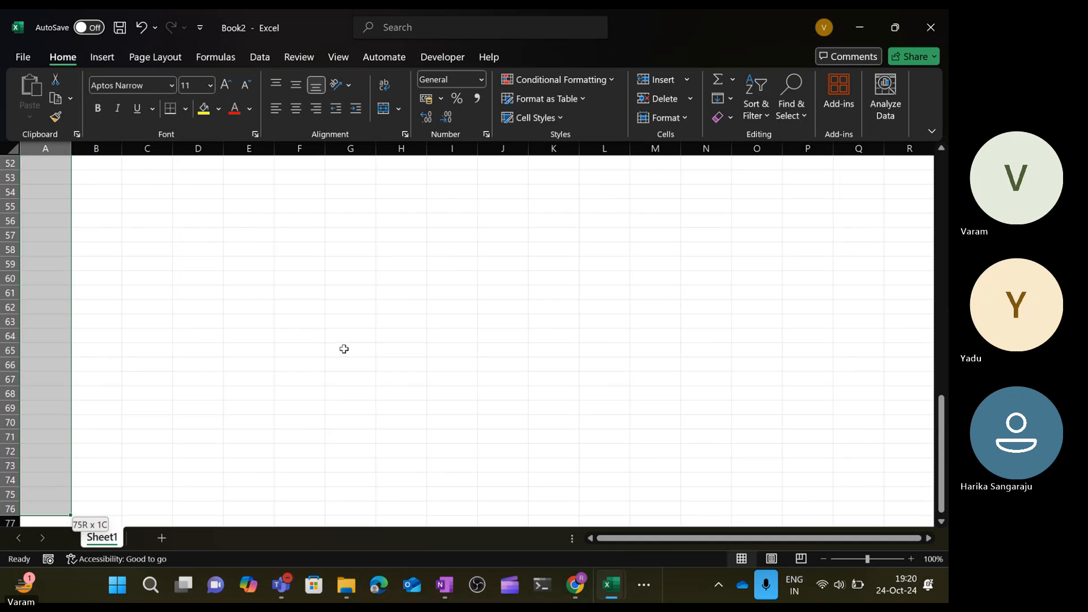
key("shift+Down")
key("shift+Down")
key("shift+Down")
key("shift+Down")
key("shift+Down")
key("shift+Down")
key("shift+Down")
key("shift+Down")
key("shift+Down")
key("shift+Down")
key("shift+Down")
key("shift+Down")
key("shift+Down")
key("shift+Down")
key("shift+Down")
key("shift+Down")
key("shift+Down")
key("shift+Down")
key("shift+Down")
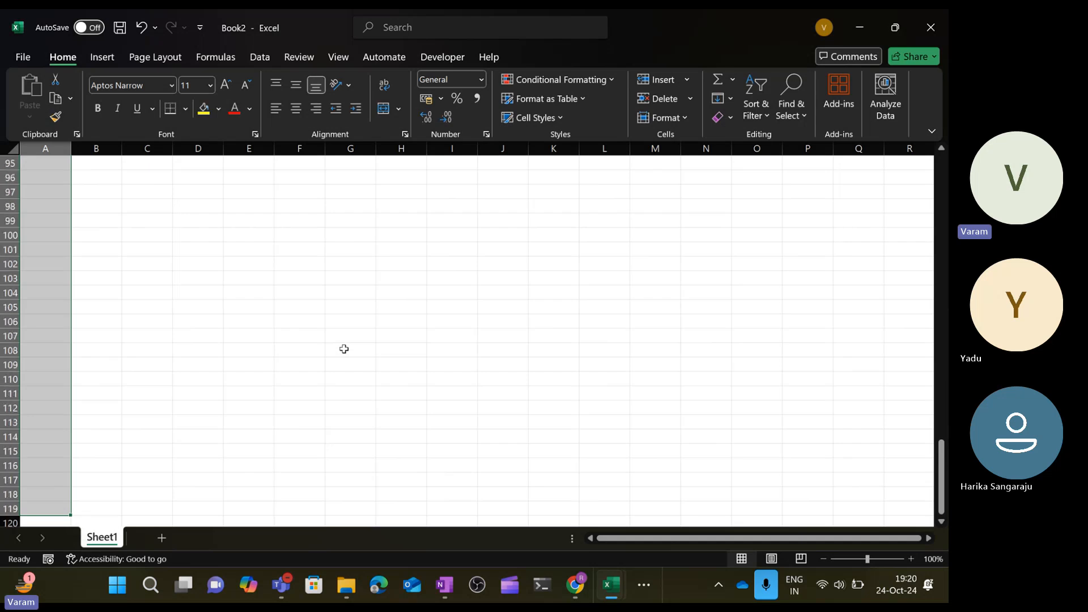
left_click(109, 274)
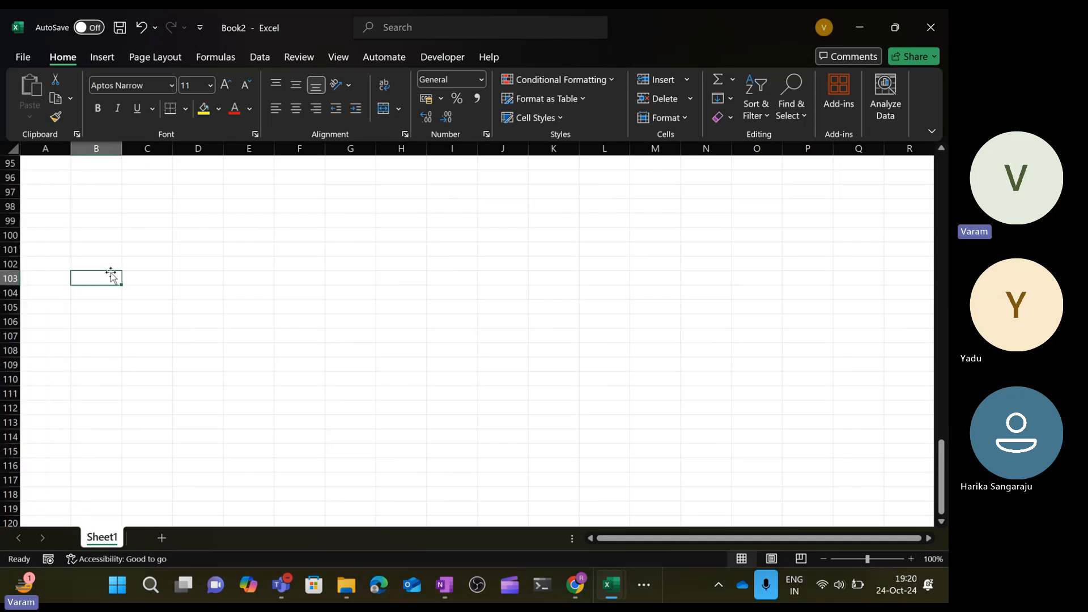
Move the active cell down column A to cell A285.
left_click(40, 354)
key("Down")
key("Down")
key("Down")
key("Down")
key("Down")
key("Down")
key("Down")
key("Down")
key("Down")
key("Down")
key("Down")
key("Down")
key("Down")
key("Down")
key("Down")
key("Down")
key("Down")
key("Down")
key("Down")
key("Down")
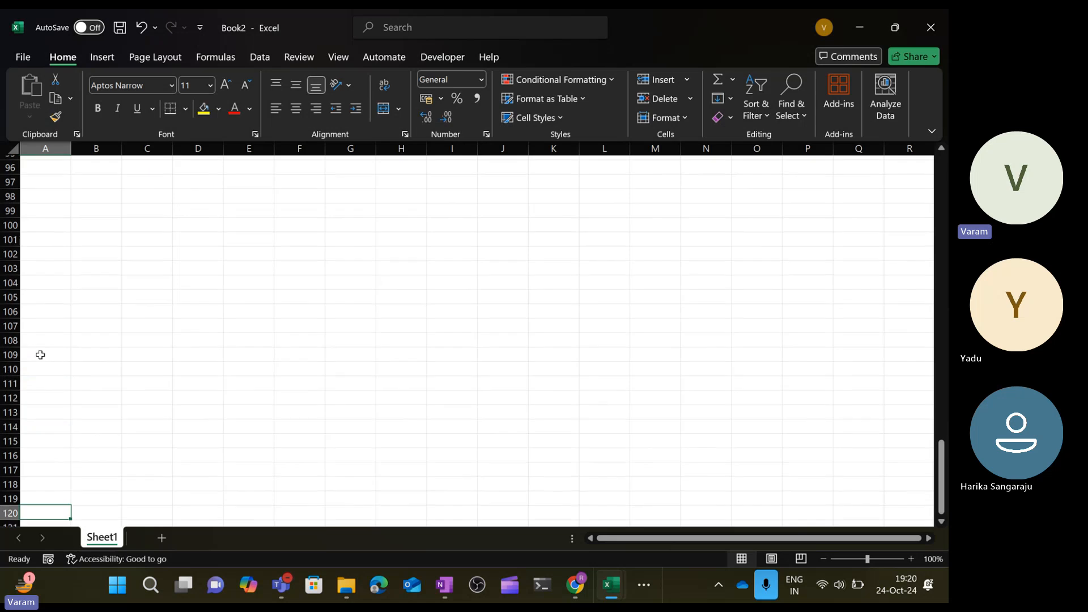
key("Down")
key("Down")
key("Down")
key("Down")
key("Down")
key("Down")
key("Down")
key("Down")
key("Down")
key("Down")
key("Down")
key("Down")
key("Down")
key("Down")
key("Down")
key("Down")
key("Down")
key("Down")
key("Down")
key("Down")
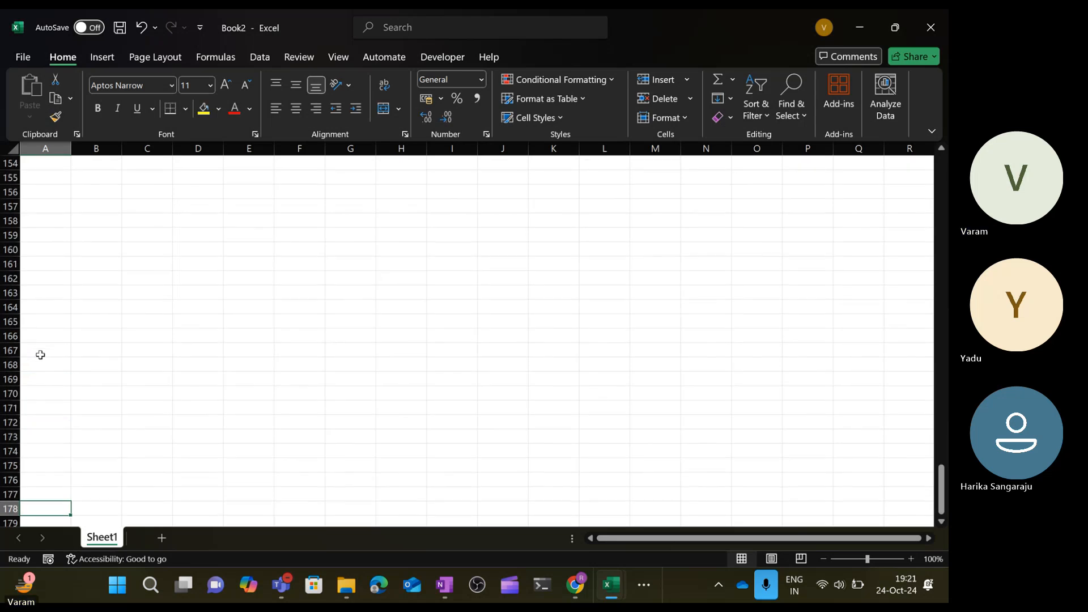
key("Down")
key("Down")
key("Down")
key("Down")
key("Down")
key("Down")
key("Down")
key("Down")
key("Down")
key("Down")
key("Down")
key("Down")
key("Down")
key("Down")
key("Down")
key("Down")
key("Down")
key("Down")
key("Down")
key("Down")
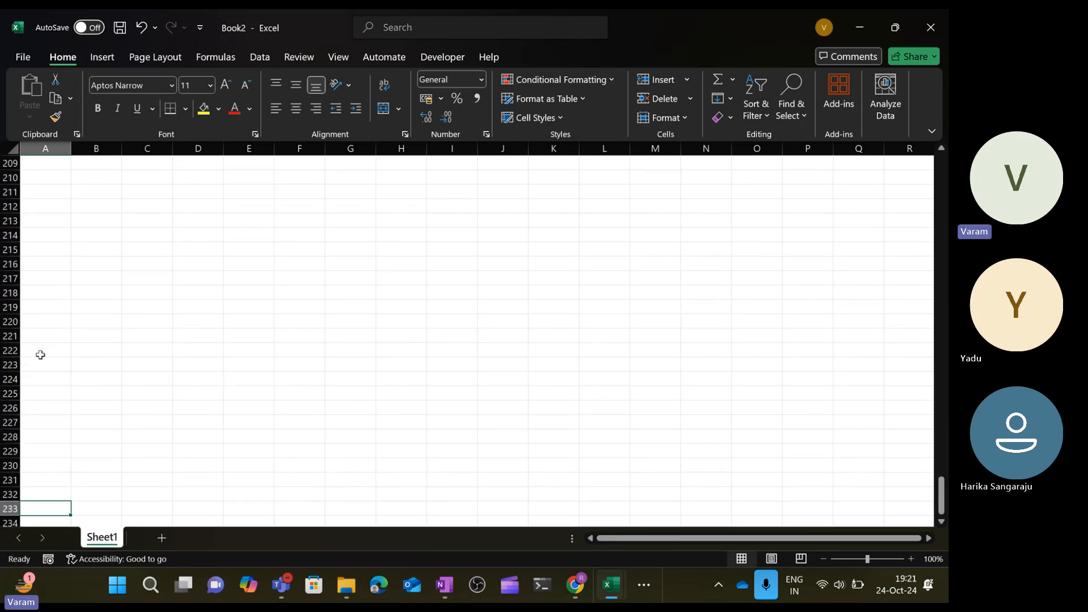
key("Down")
key("Down")
key("Down")
key("Down")
key("Down")
key("Down")
key("Down")
key("Down")
key("Down")
key("Down")
key("Down")
key("Down")
key("Down")
key("Down")
key("Down")
key("Down")
key("Down")
key("Down")
key("Down")
key("Down")
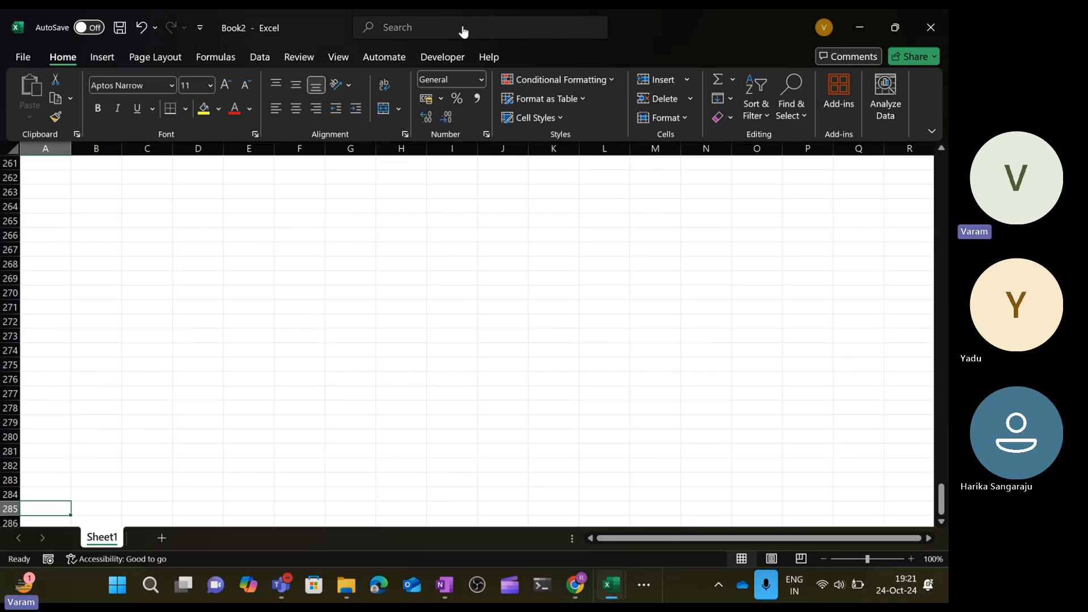
Mute the meeting microphone and show the formula bar in the workbook.
left_click(332, 29)
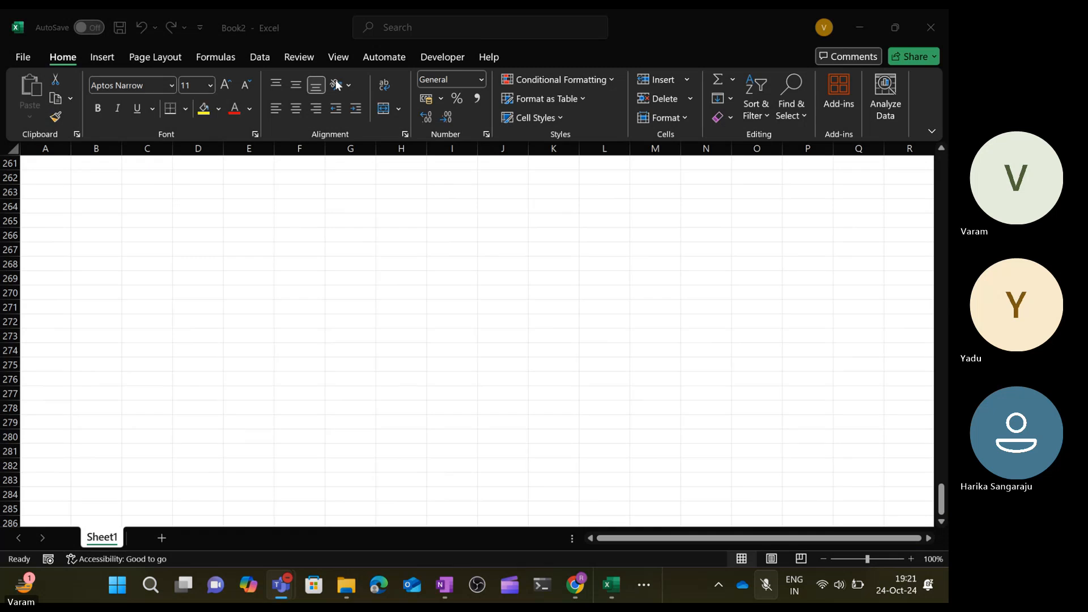
left_click(338, 63)
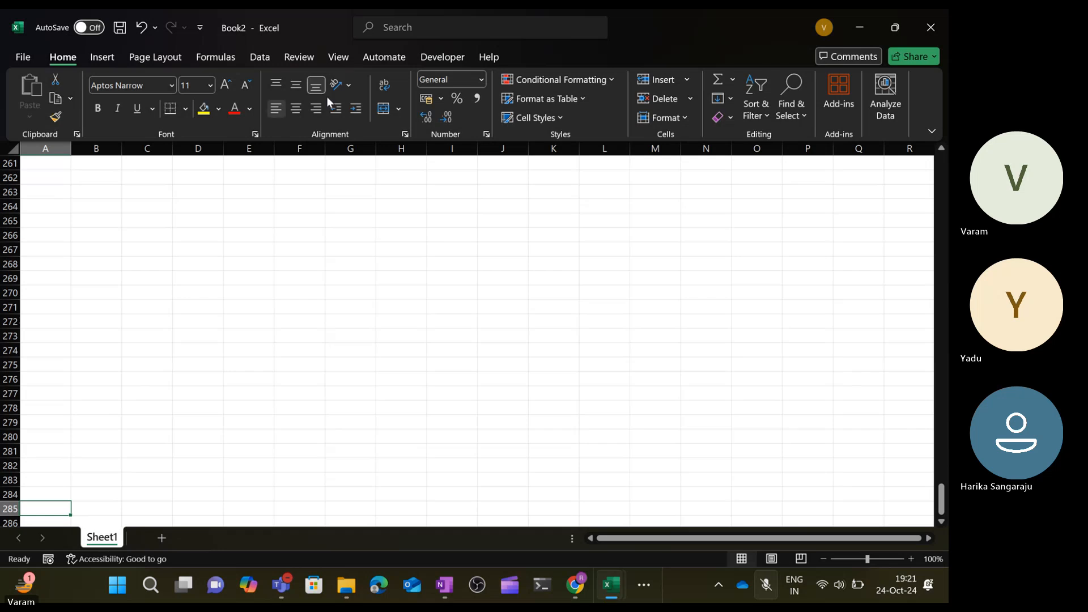
left_click(337, 56)
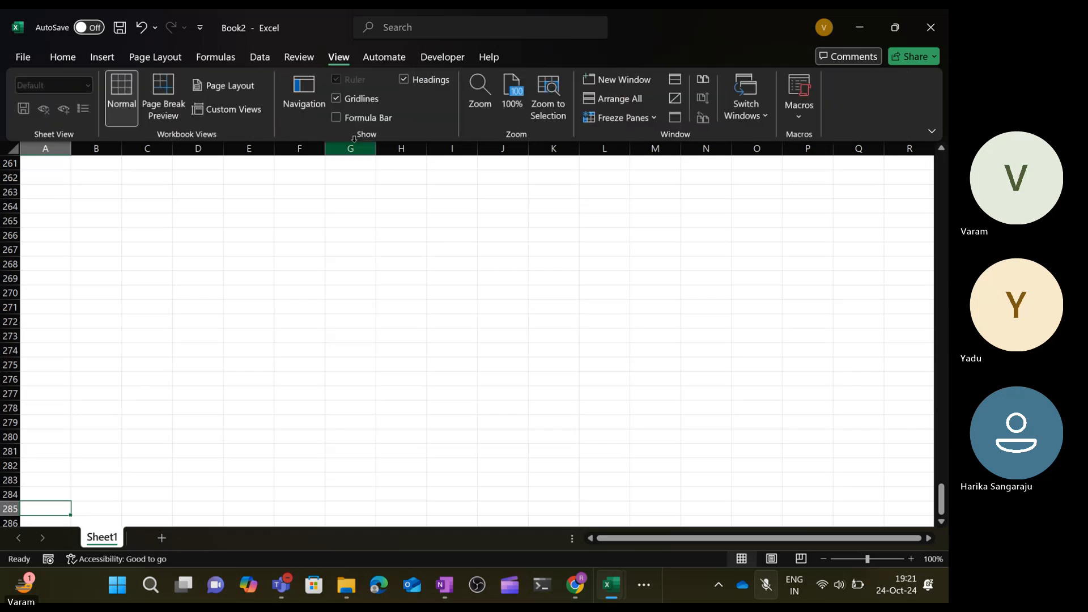
left_click(336, 117)
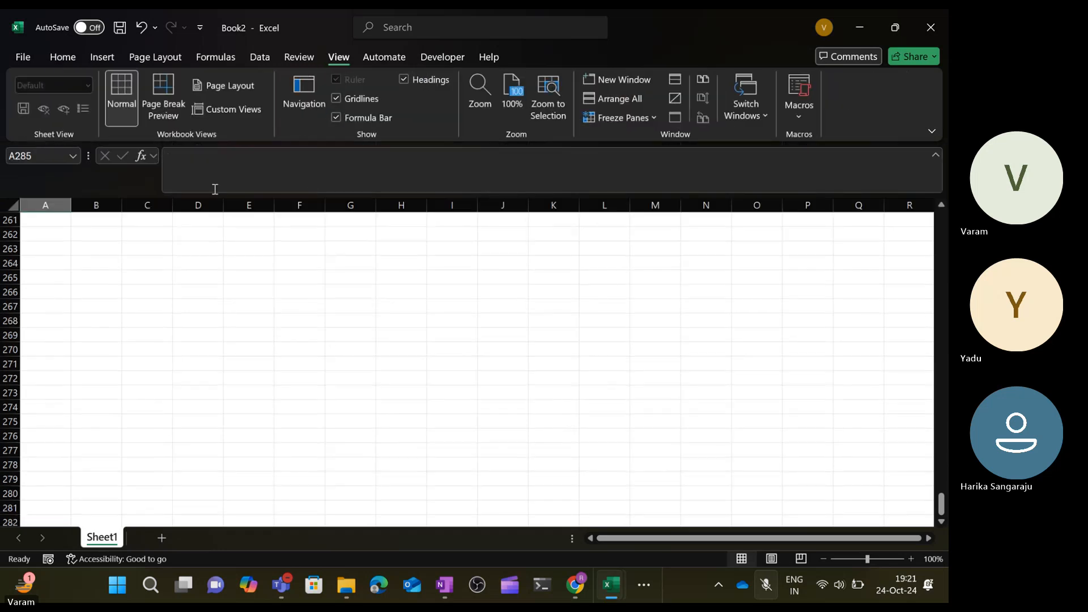
Go to cell A28500, select up to A2 and paste the copied RANDBETWEEN formula into the whole range.
left_click(40, 155)
left_click(39, 156)
type("00")
key("Return")
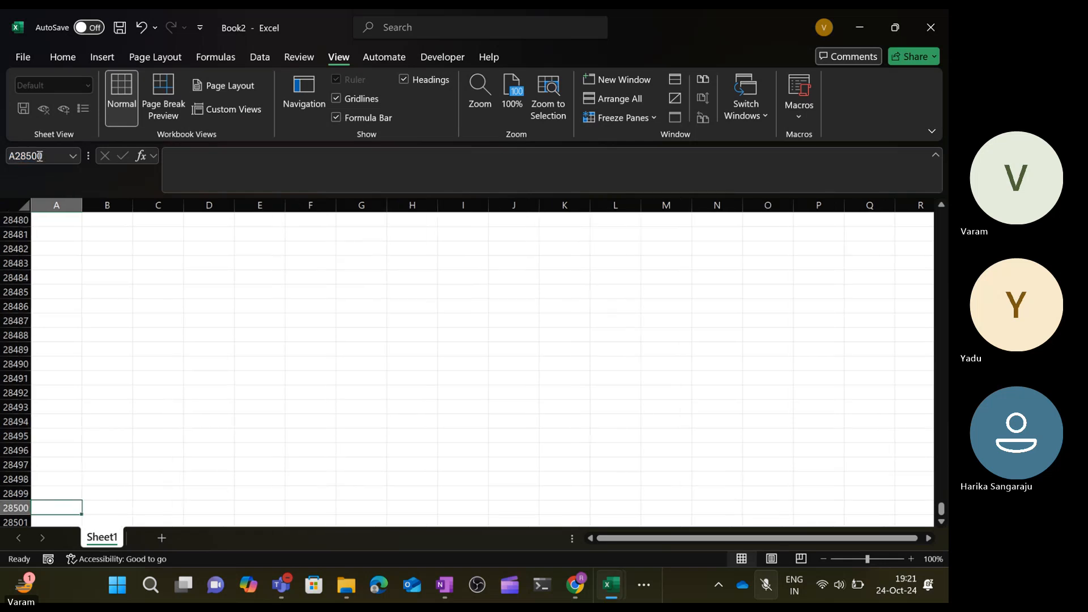
key("ctrl+shift+Up")
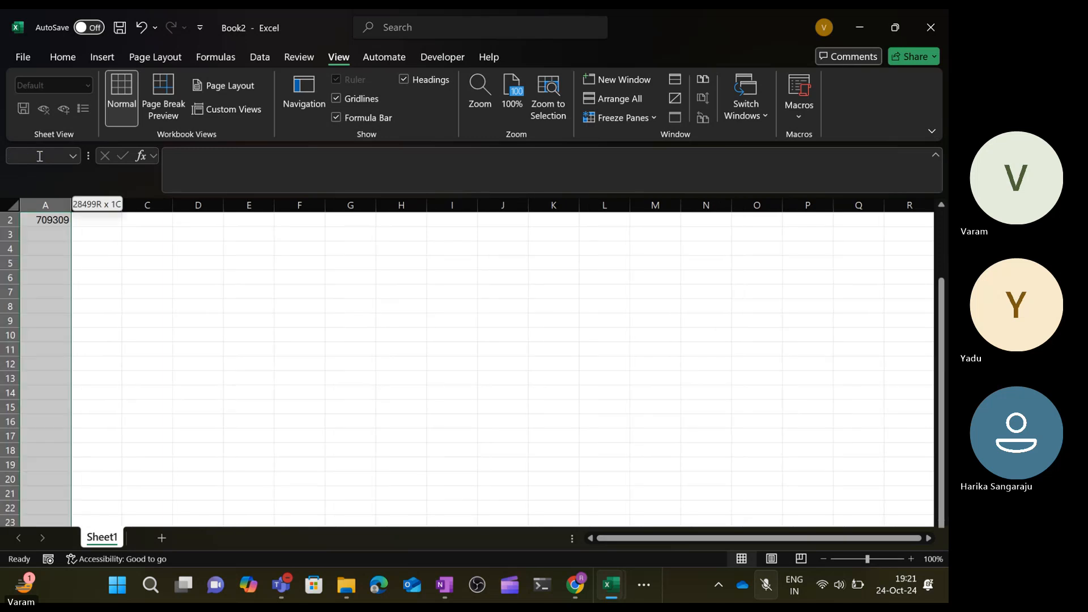
key("ctrl+v")
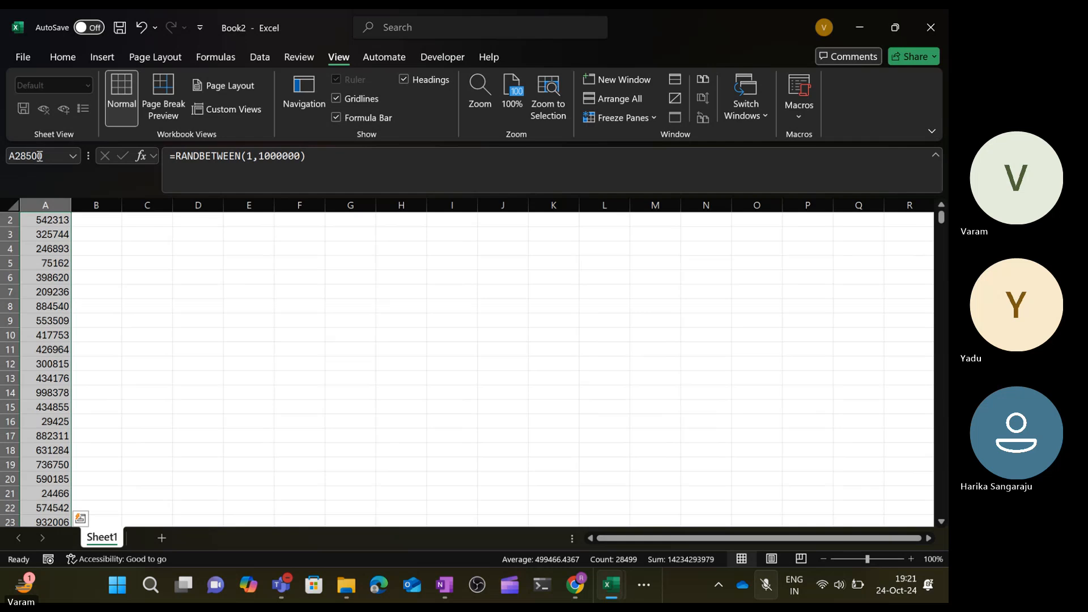
left_click(160, 362)
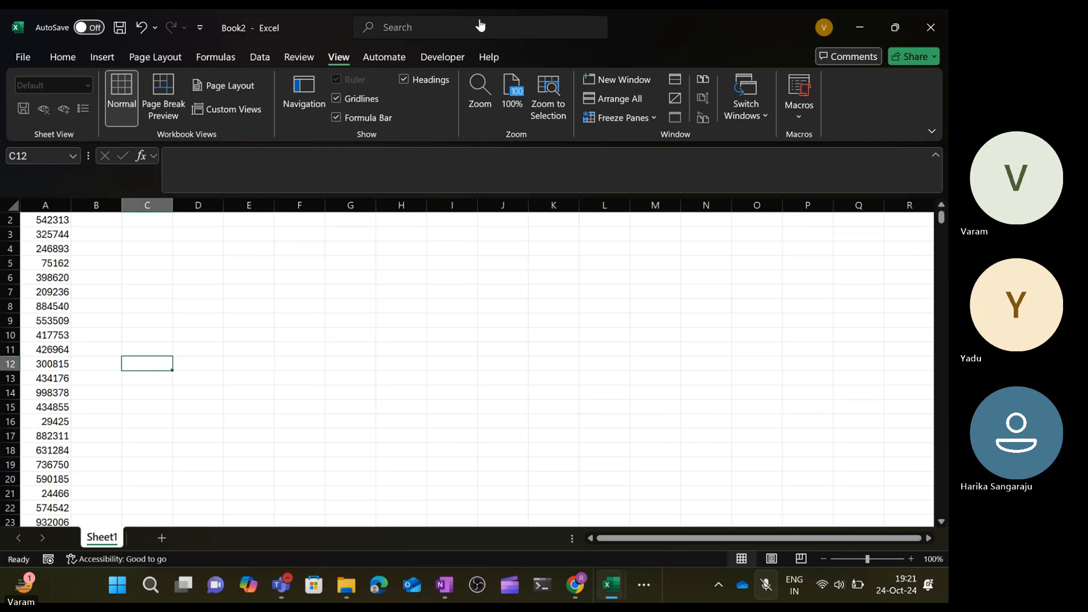
Unmute the meeting microphone and examine the Random number column from its heading to its last filled row.
left_click(338, 33)
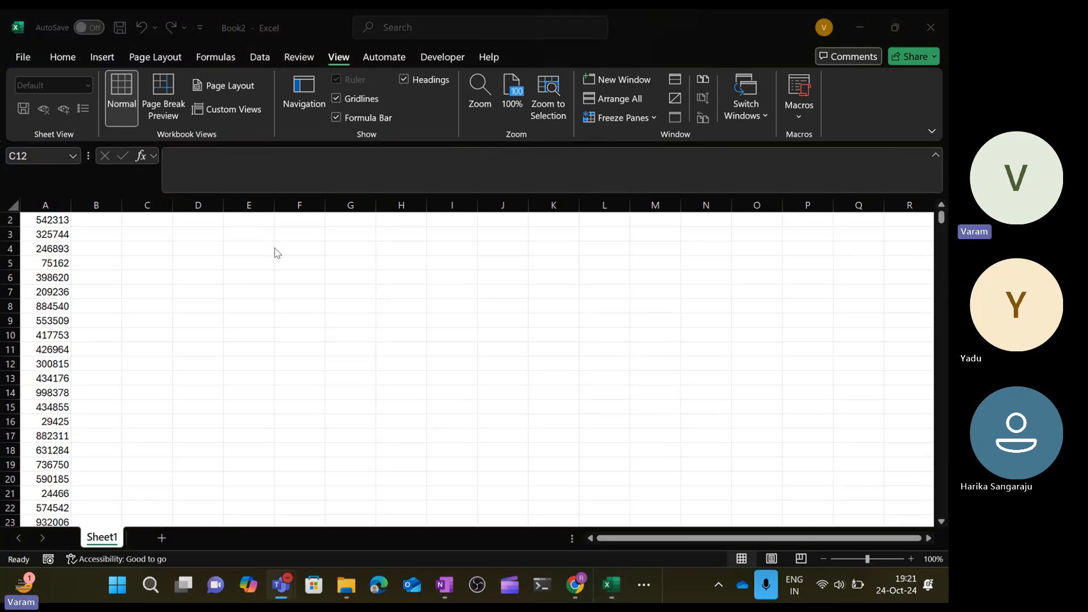
key("ctrl+Home")
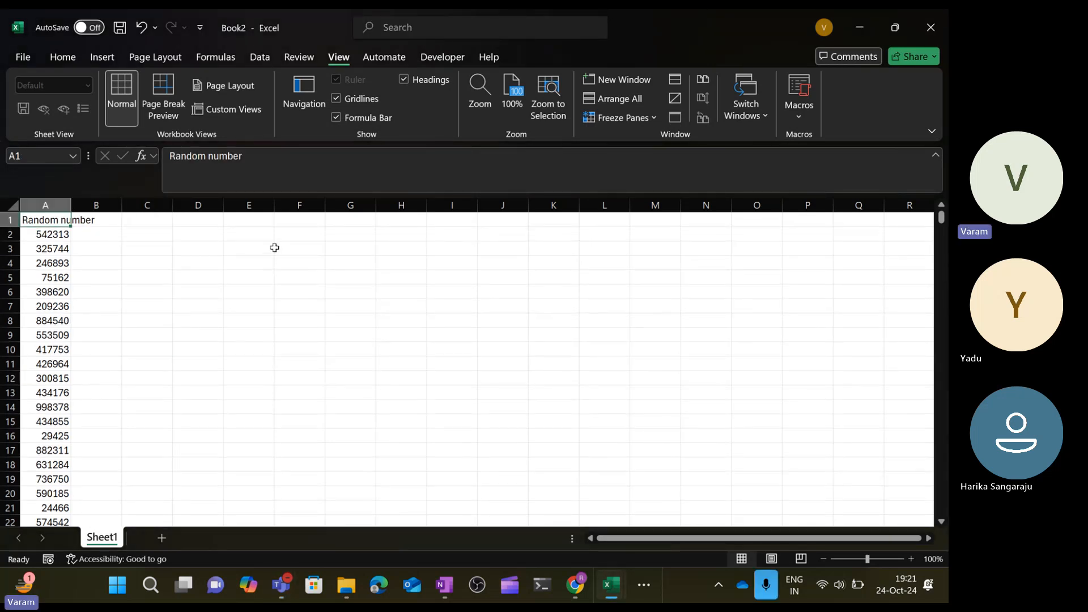
key("ctrl+Down")
key("ctrl+Up")
key("Up")
key("Up")
key("Up")
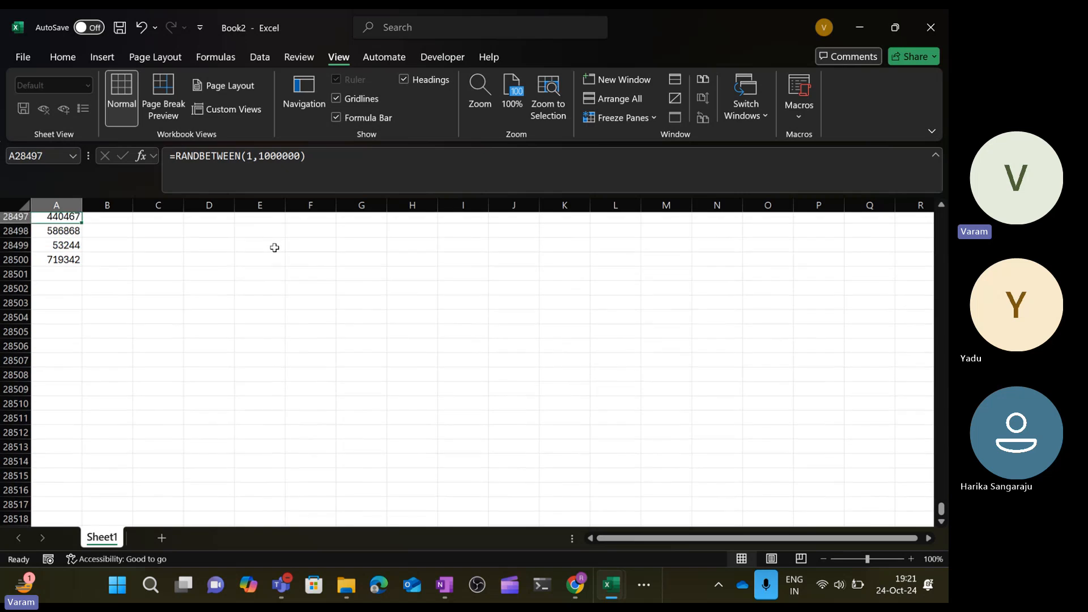
key("Down")
key("Down")
key("Down")
key("ctrl+shift+Down")
key("ctrl+Home")
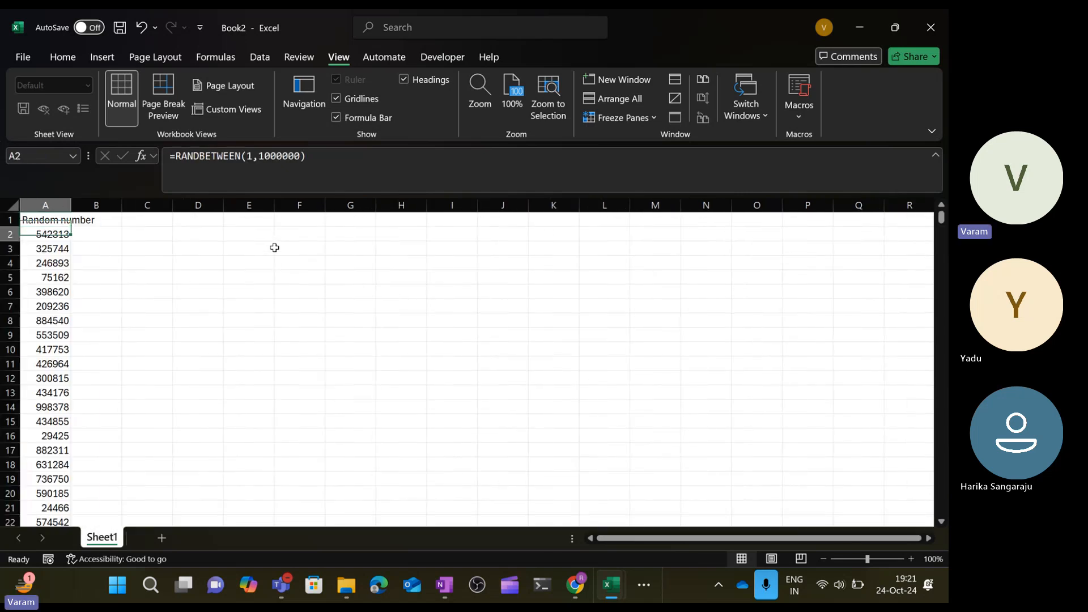
key("Down")
key("ctrl+shift+Down")
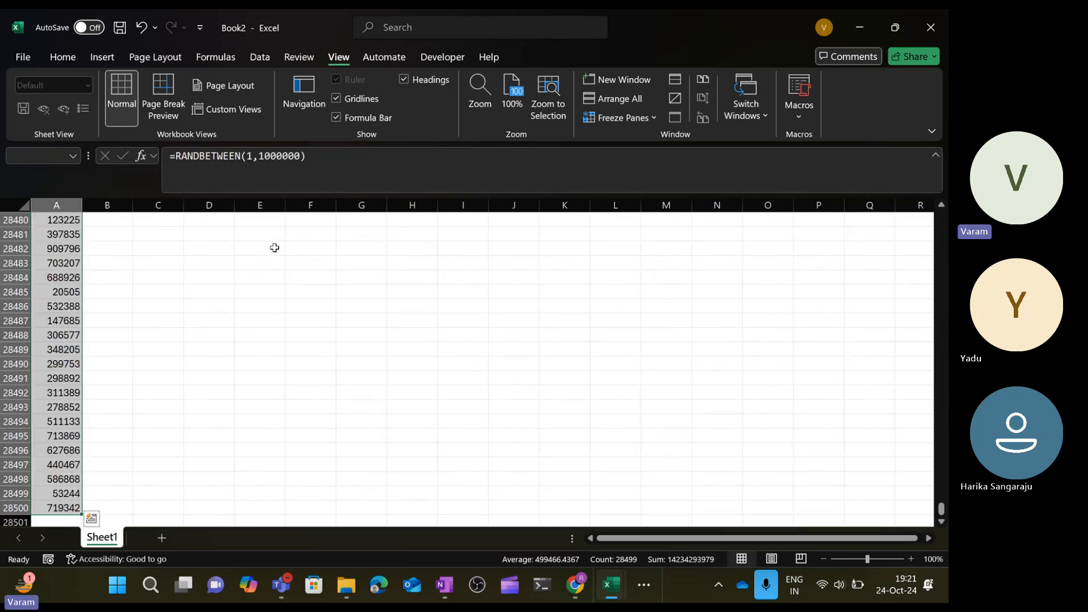
key("ctrl+Home")
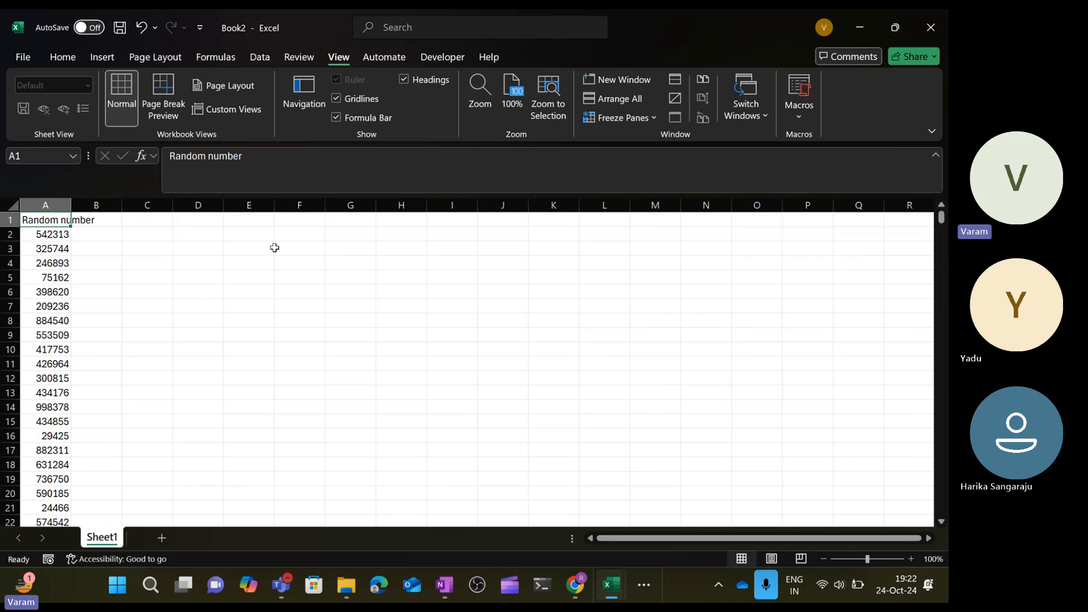
Rename Sheet1 as "Random Numbers".
left_click(211, 295)
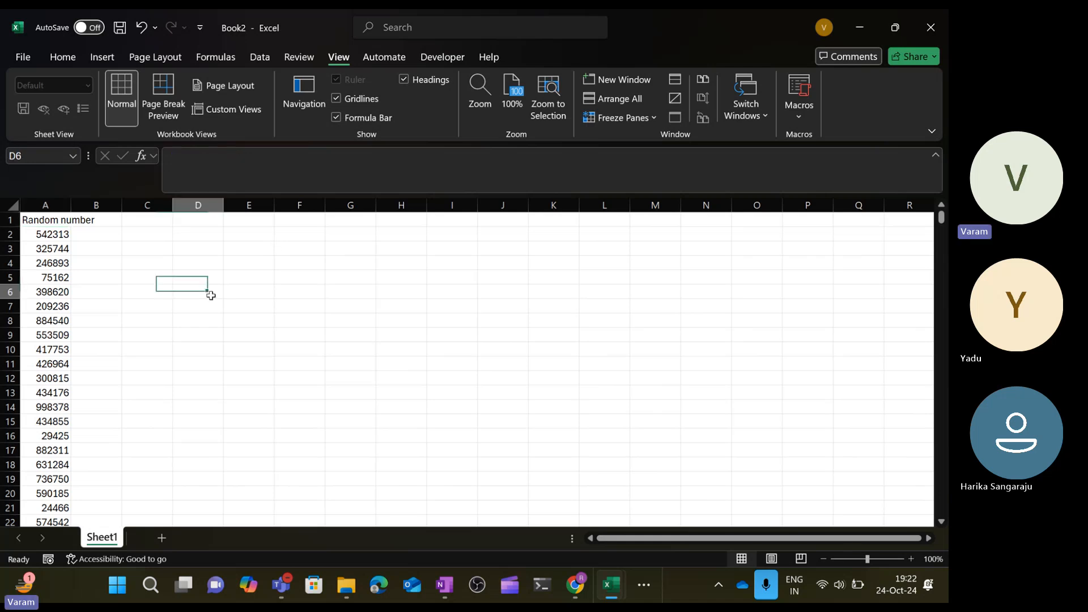
double_click(104, 543)
type("Rand")
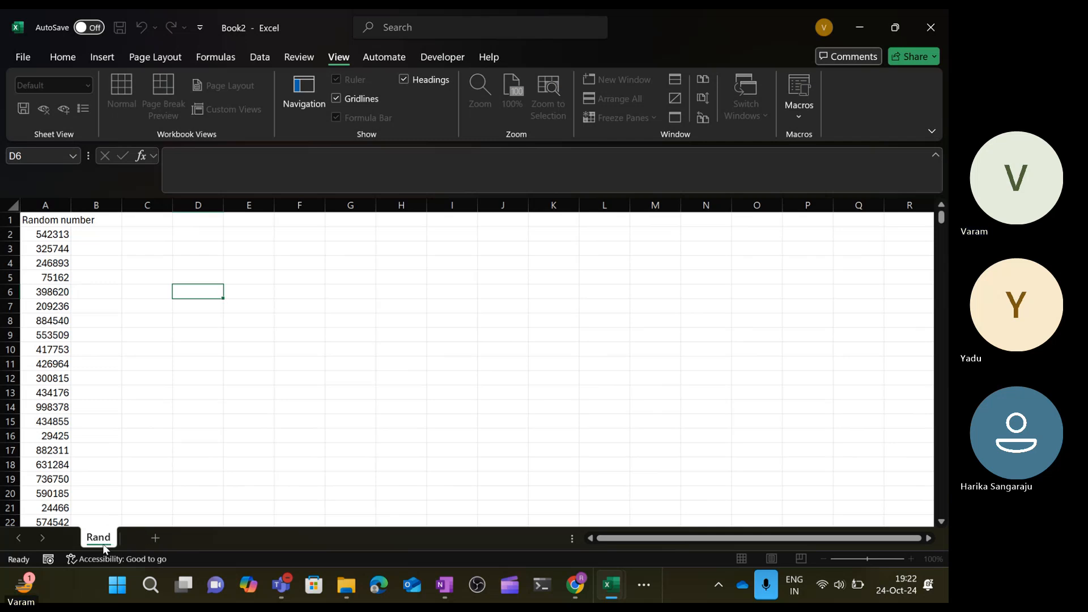
type("om Numbers")
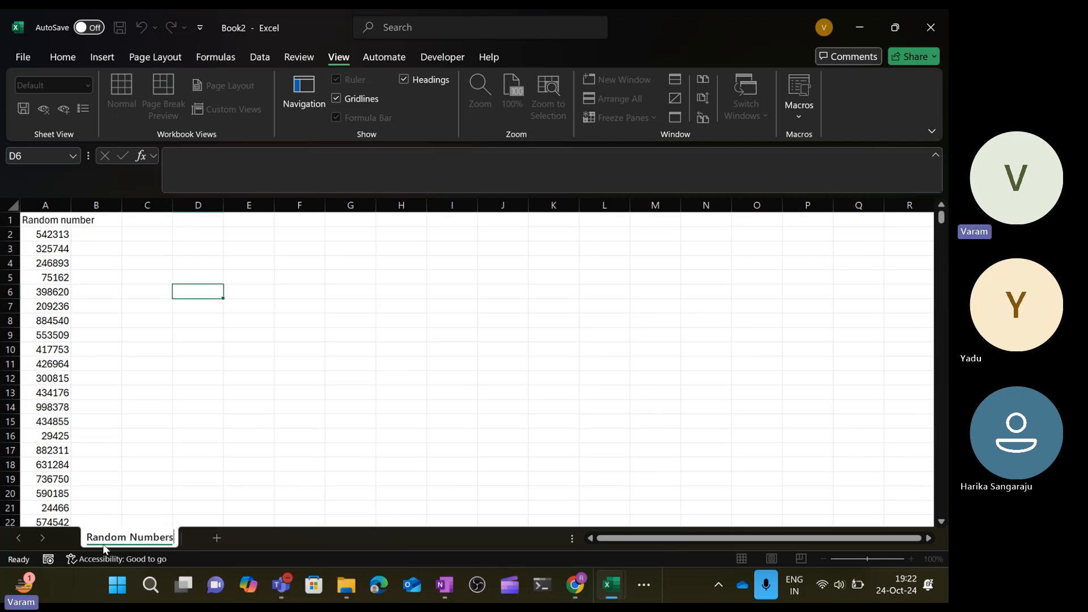
left_click(238, 424)
Begin saving the workbook under the file name "Random numbers" with Desktop as the location.
key("ctrl+s")
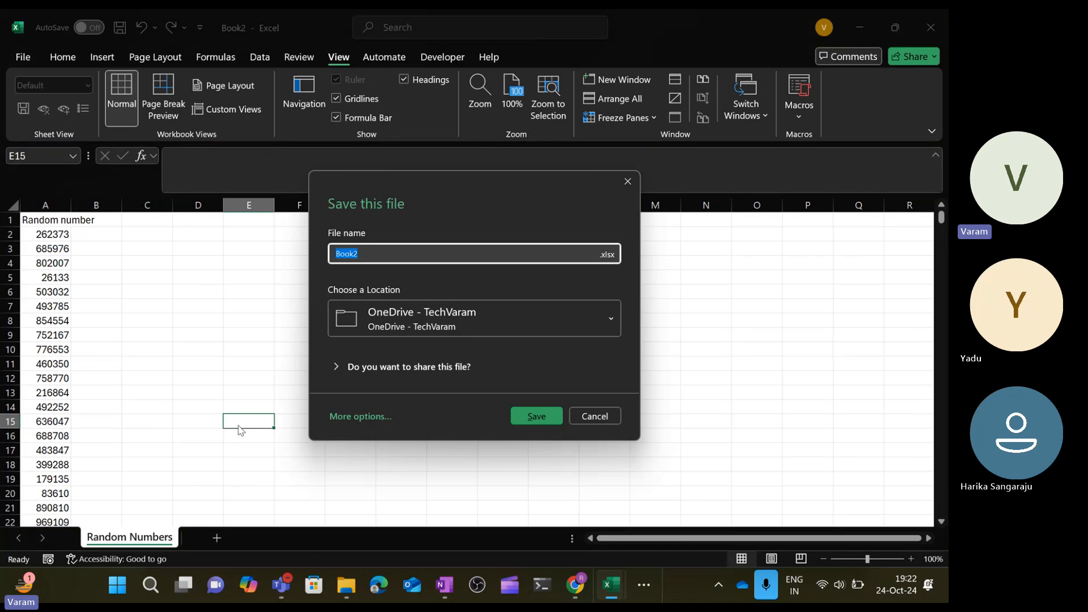
type("Rand")
key("BackSpace")
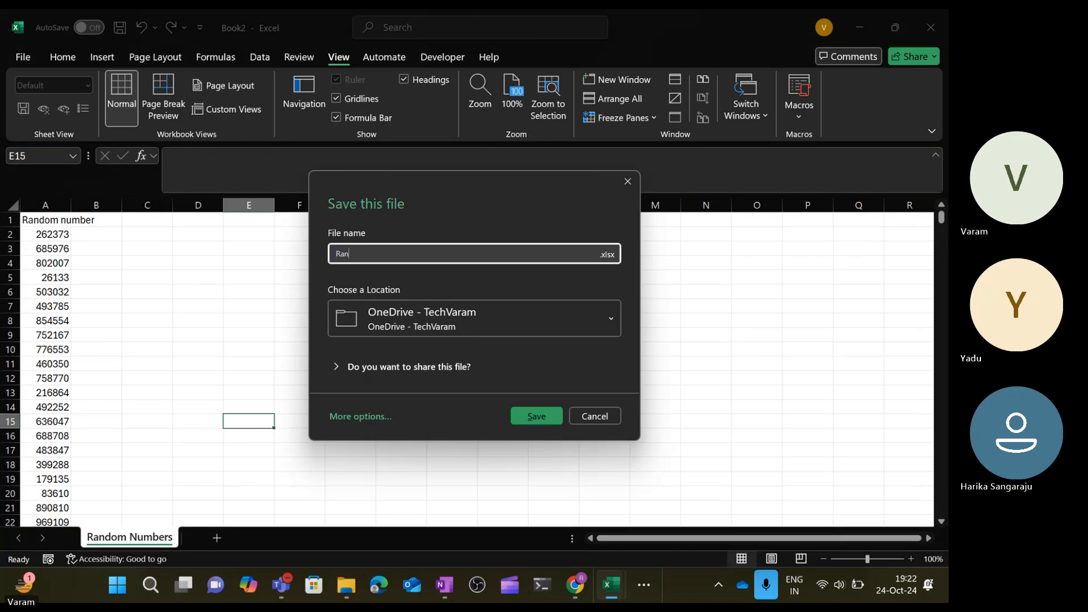
key("BackSpace")
type("ndom numbers")
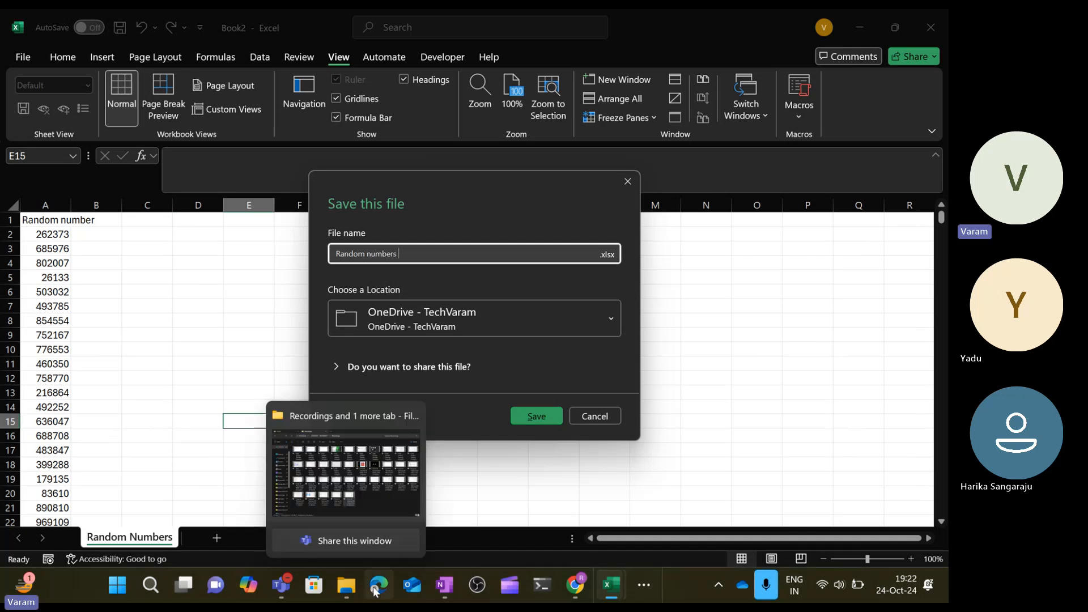
left_click(499, 332)
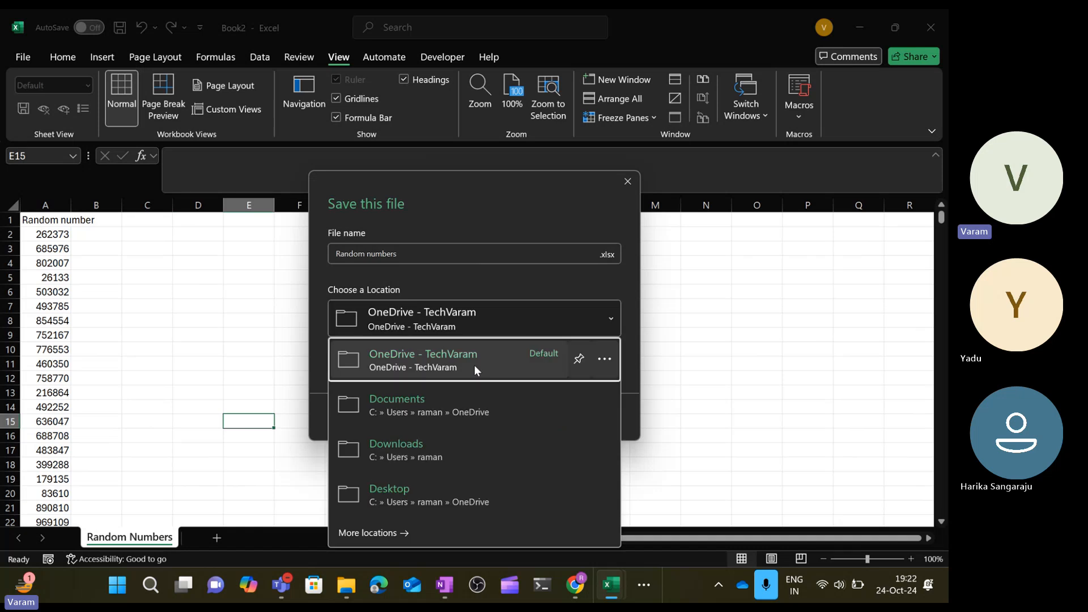
left_click(435, 502)
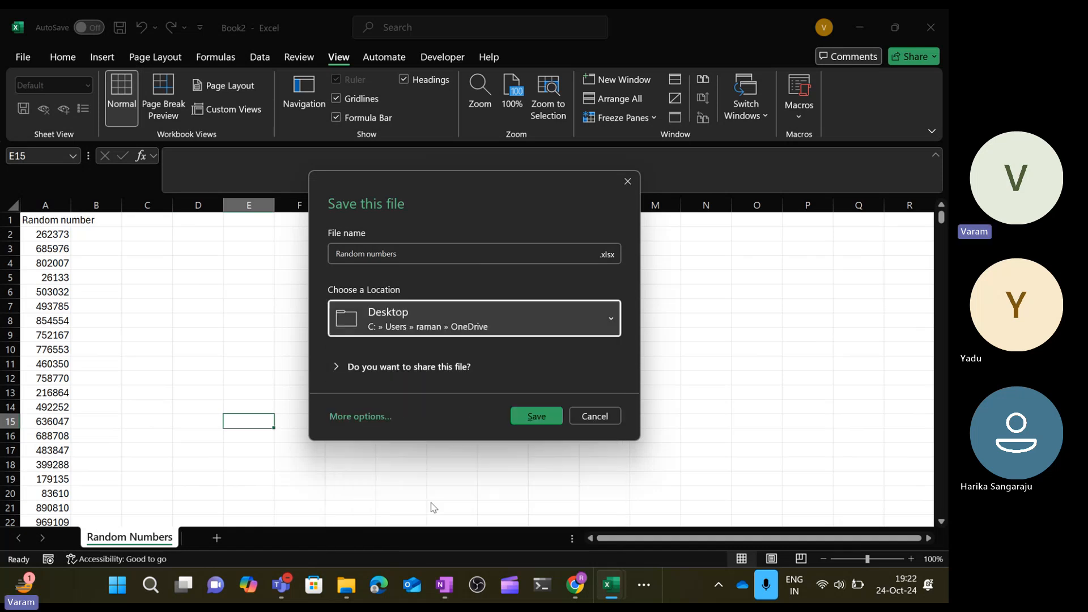
Browse to the Downloads folder instead and save the workbook there as an Excel Workbook.
left_click(366, 416)
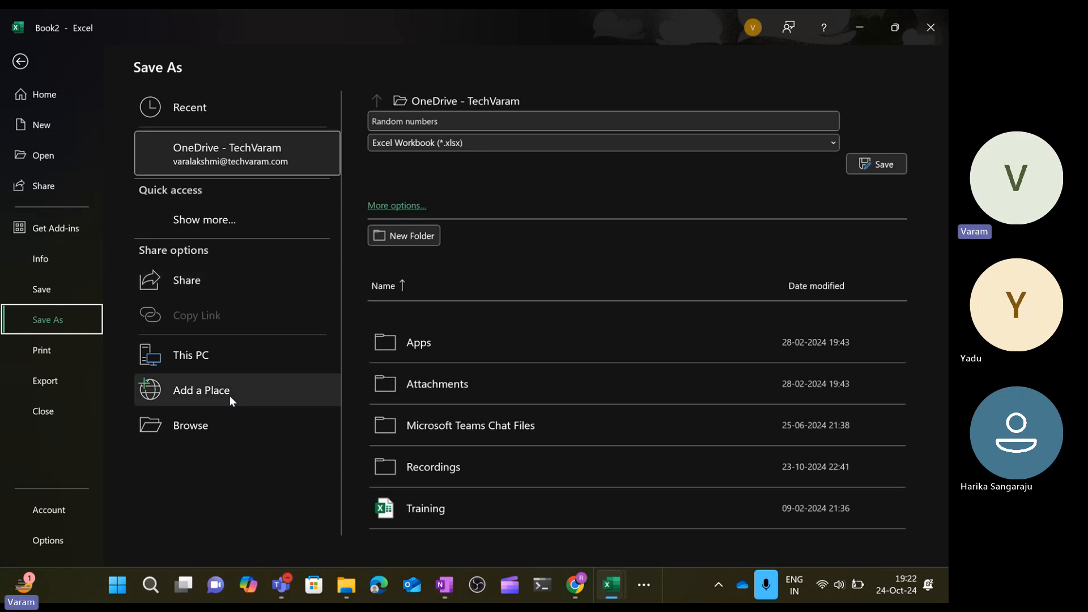
left_click(221, 423)
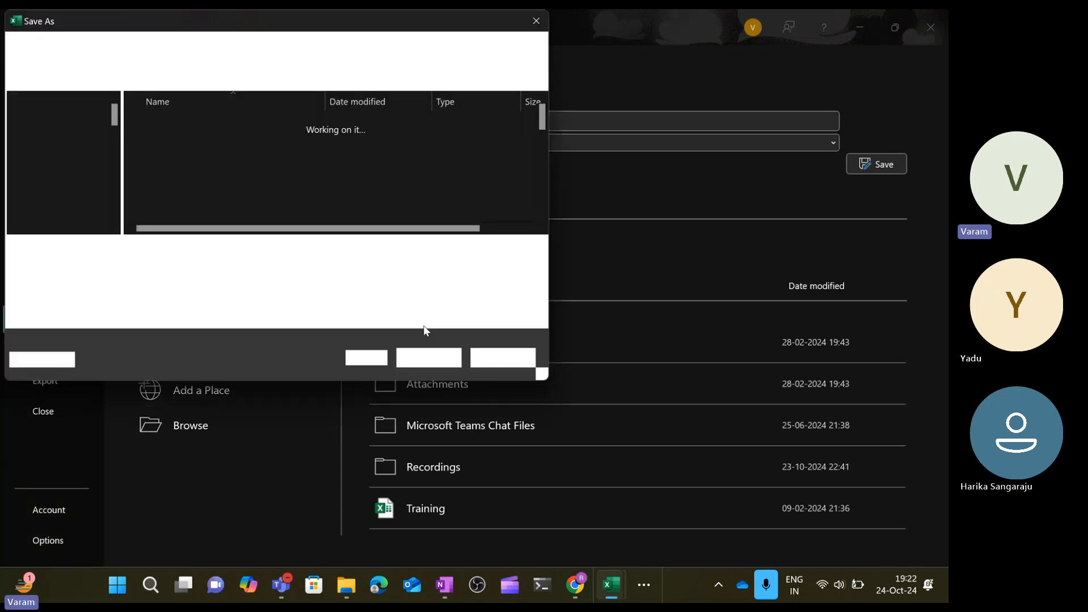
left_click(67, 176)
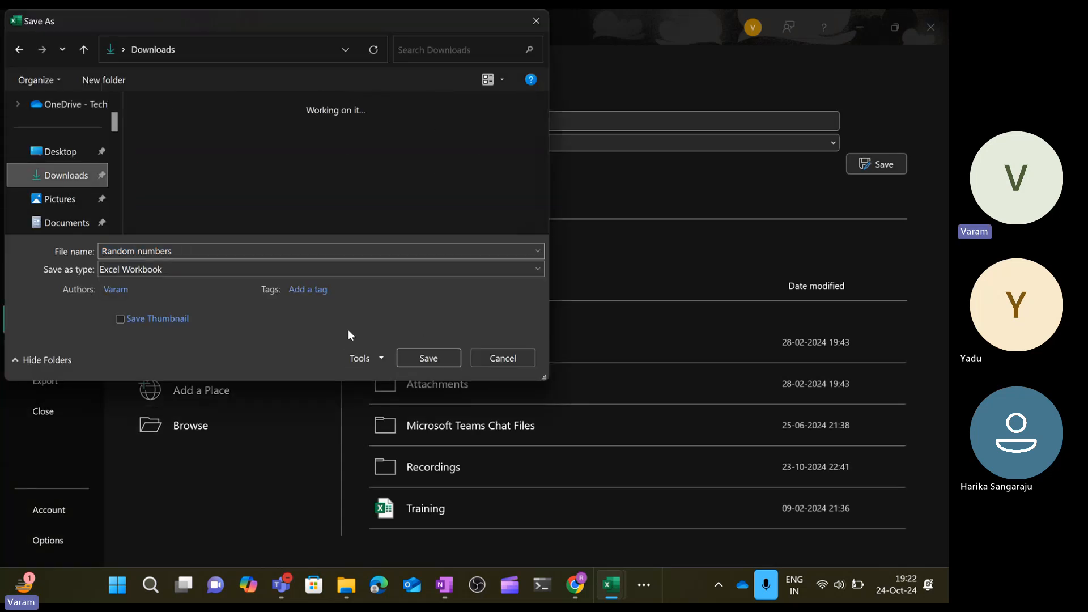
left_click(422, 359)
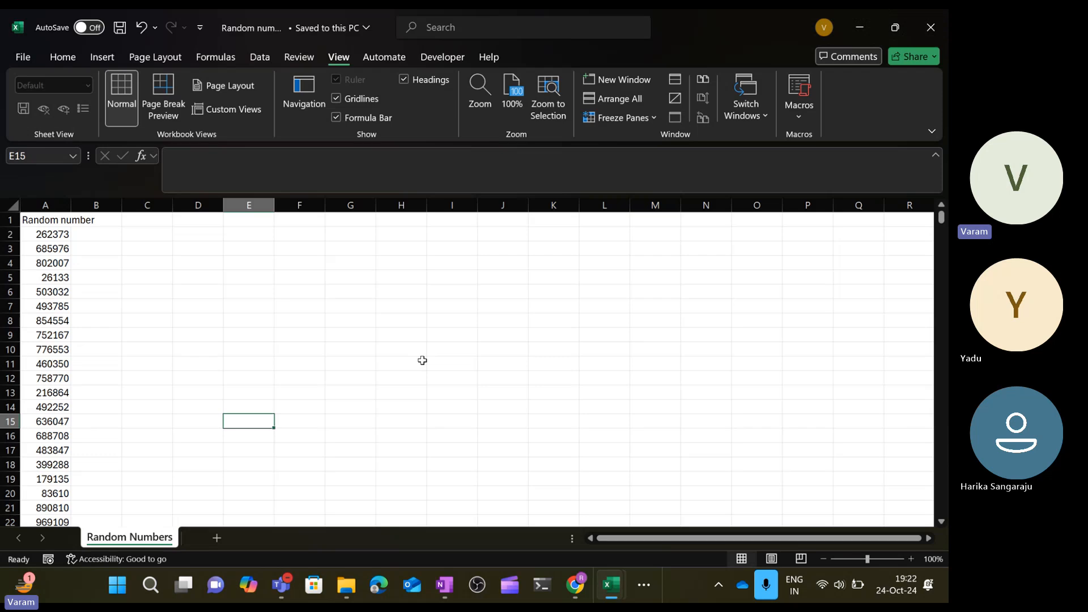
left_click(423, 362)
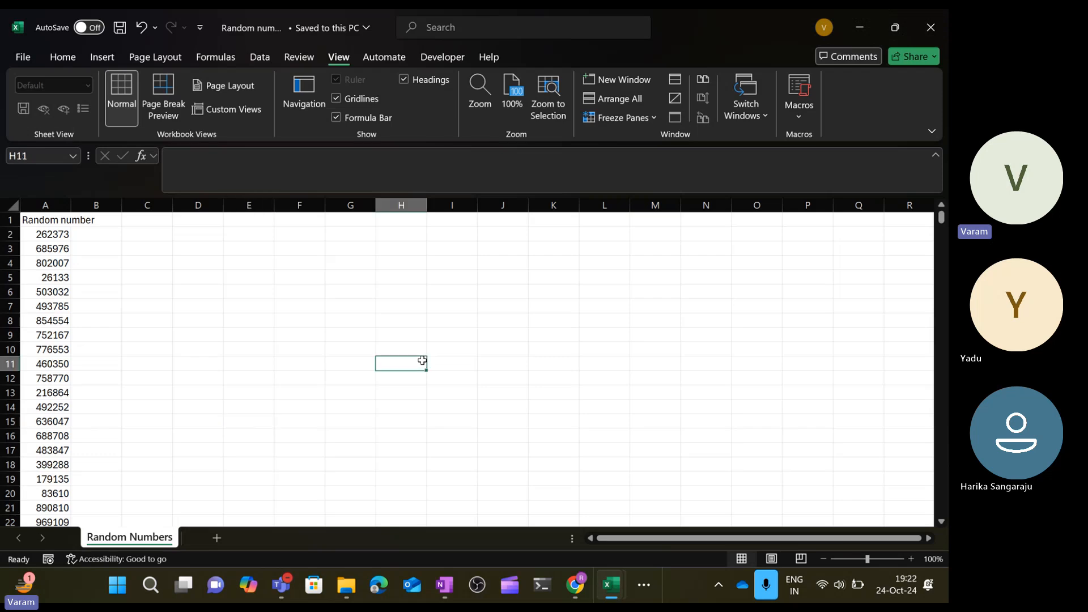
Switch to the Power Query Editor window of Power BI Desktop.
left_click(643, 585)
left_click(582, 546)
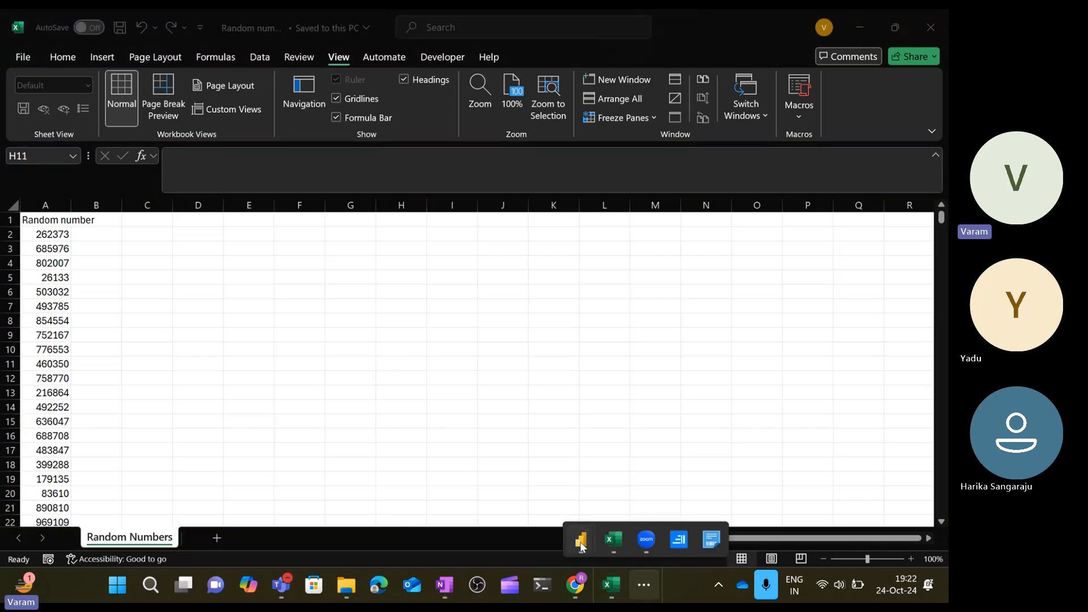
left_click(601, 432)
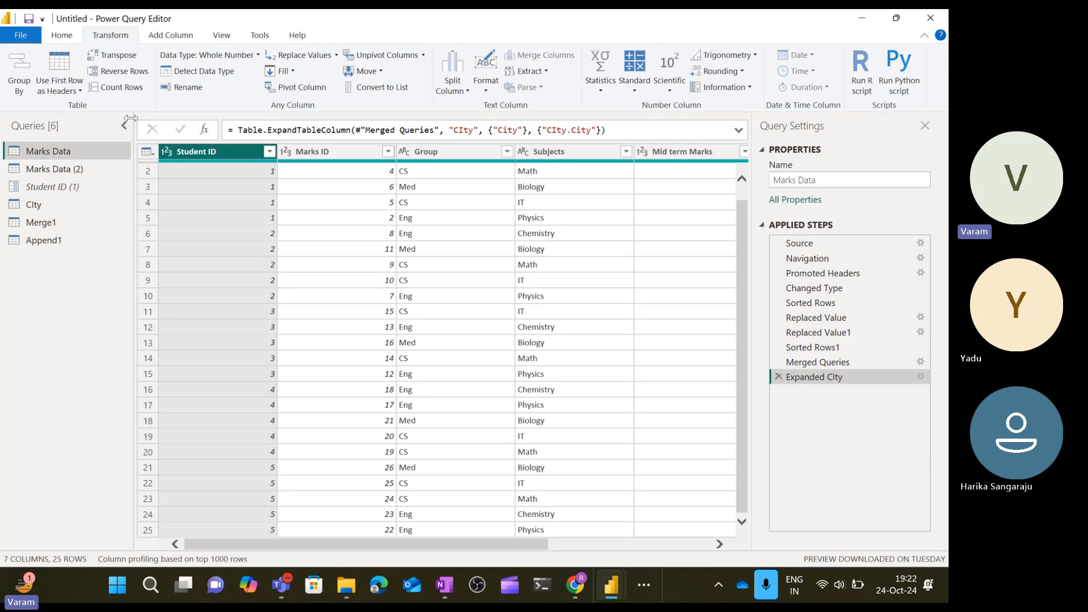
Load the Random Numbers sheet from the "Random numbers" Excel workbook in Downloads as a new query.
left_click(69, 37)
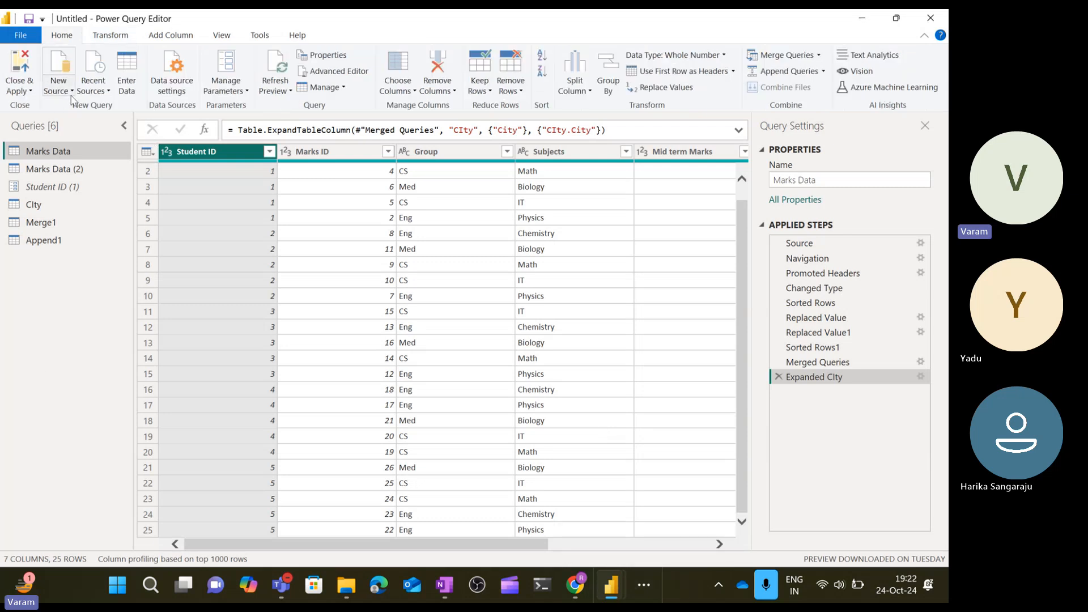
left_click(60, 86)
left_click(82, 130)
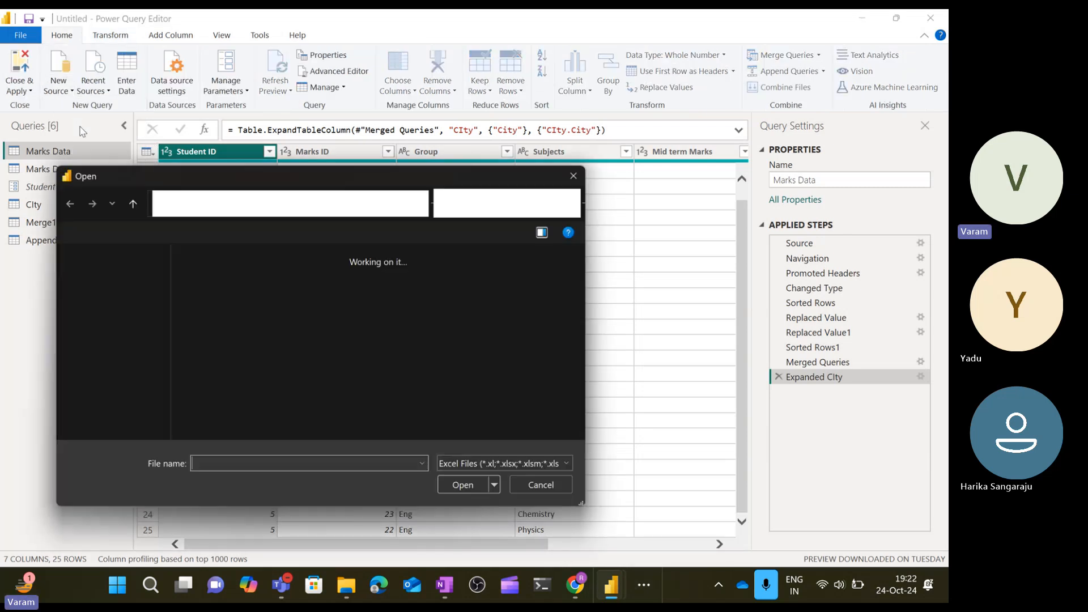
left_click(113, 327)
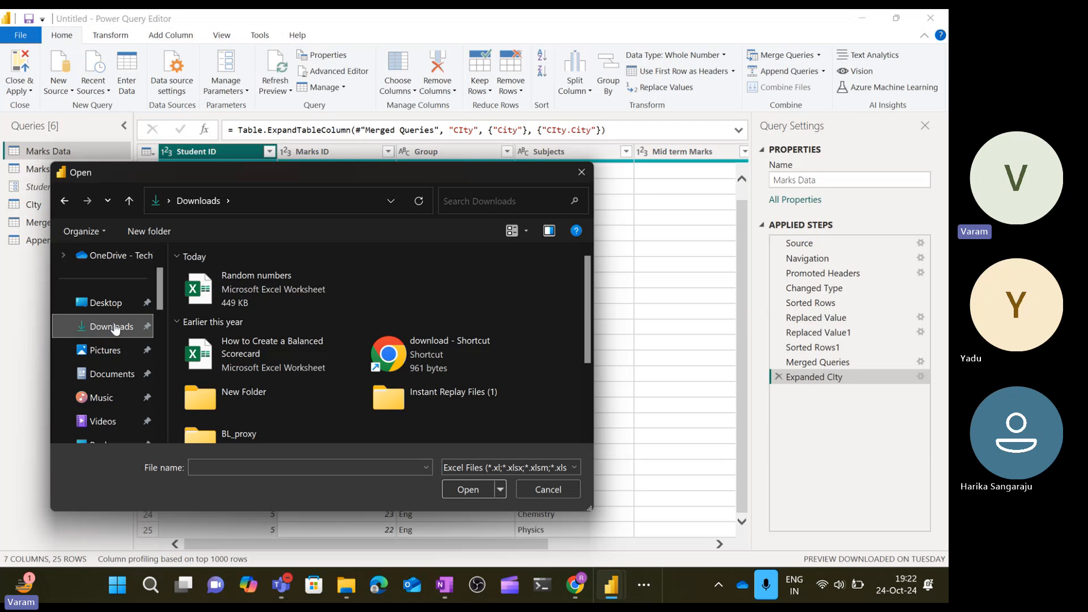
double_click(273, 289)
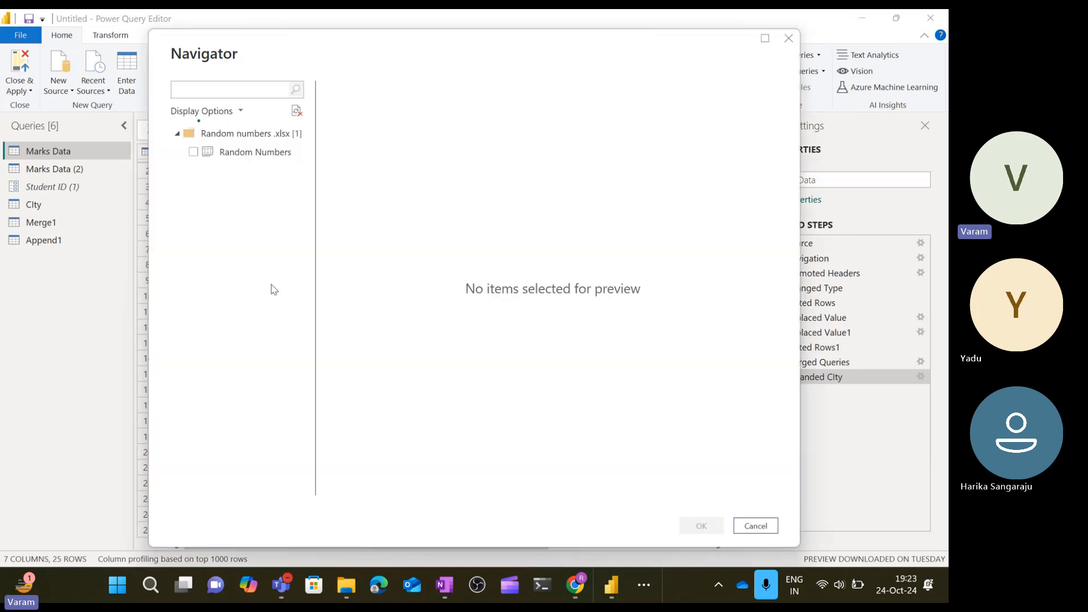
left_click(193, 152)
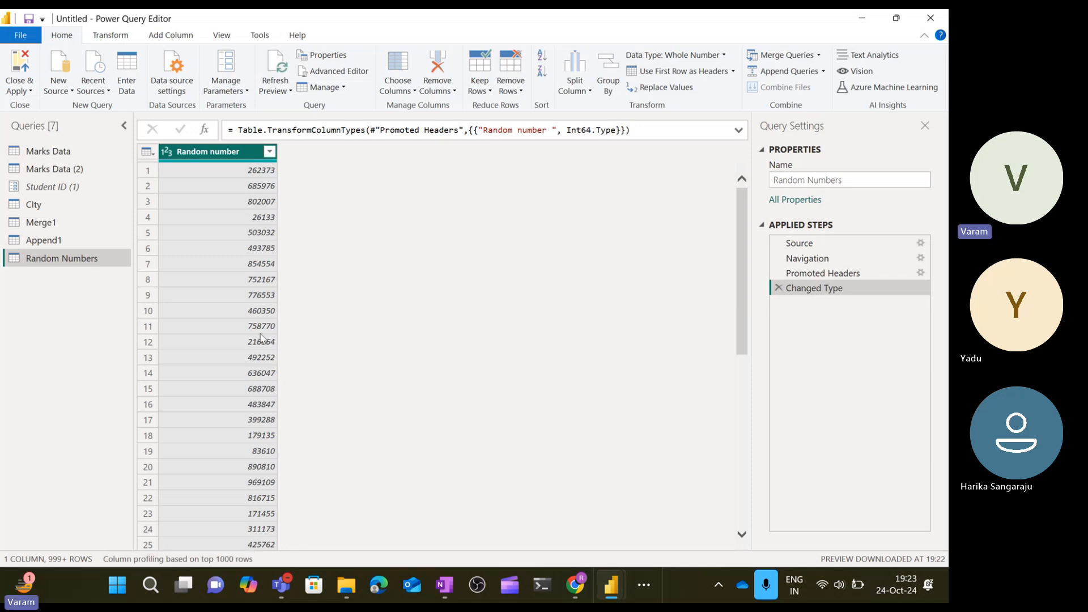
Examine how the Random number column's rows load in the preview, going far down the list and back to the first row.
scroll(261, 338, "down", 9)
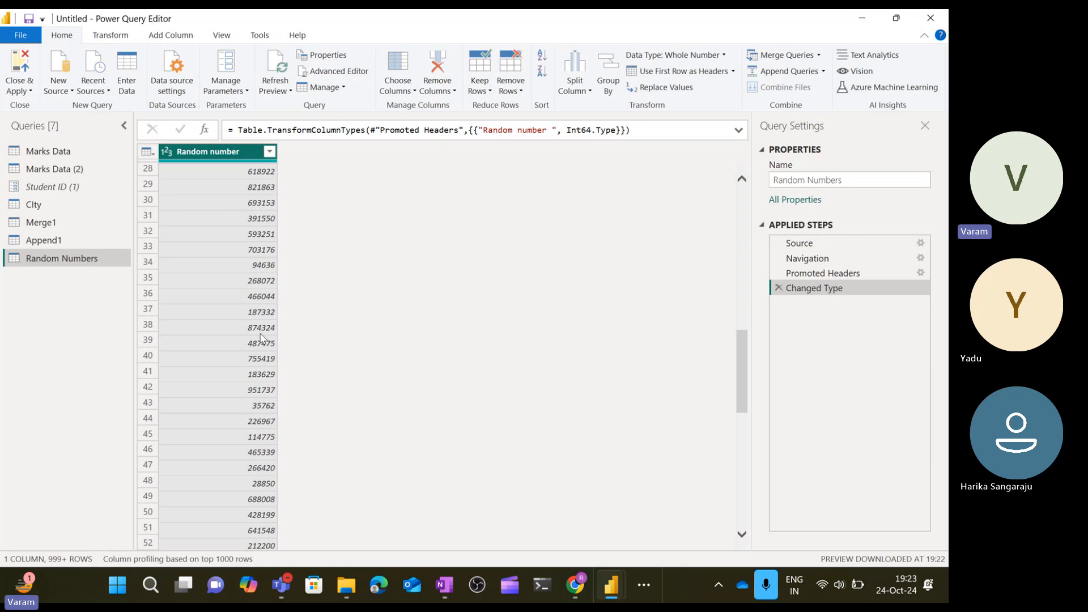
scroll(261, 339, "down", 20)
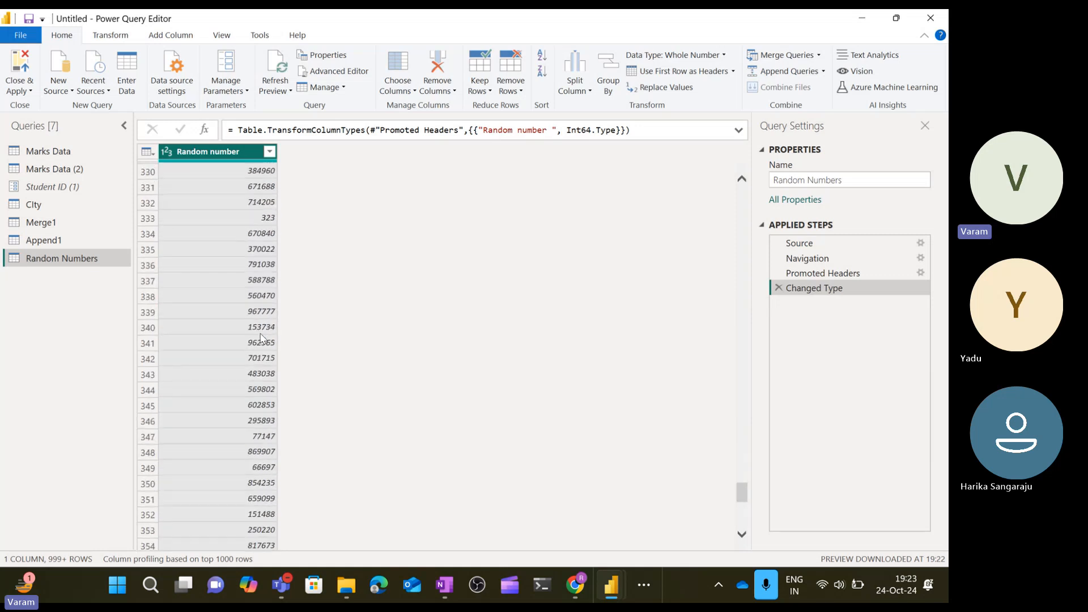
scroll(260, 339, "down", 20)
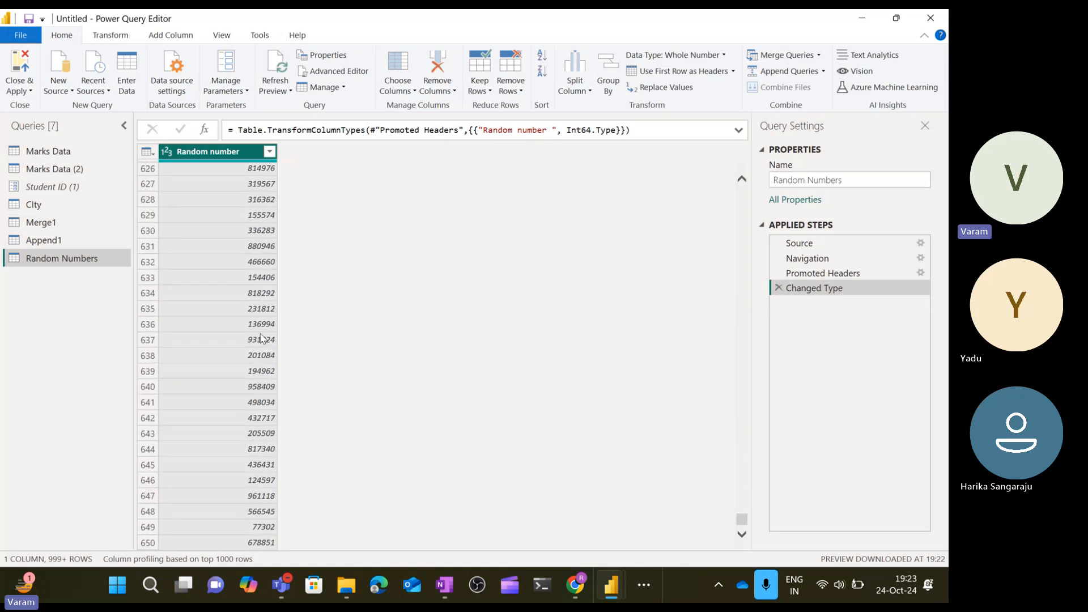
scroll(260, 339, "down", 20)
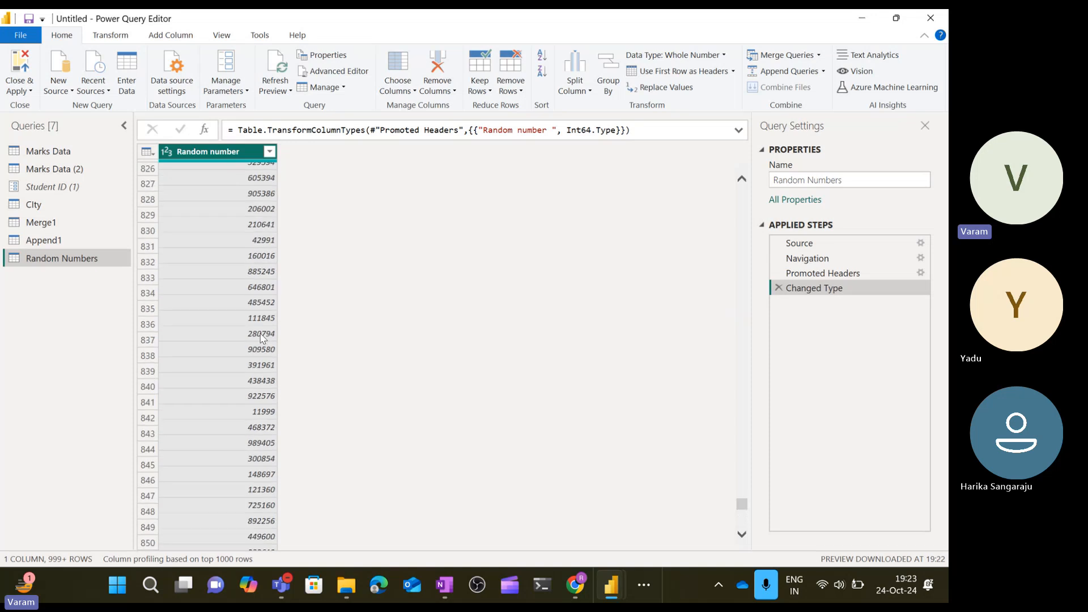
scroll(260, 338, "down", 20)
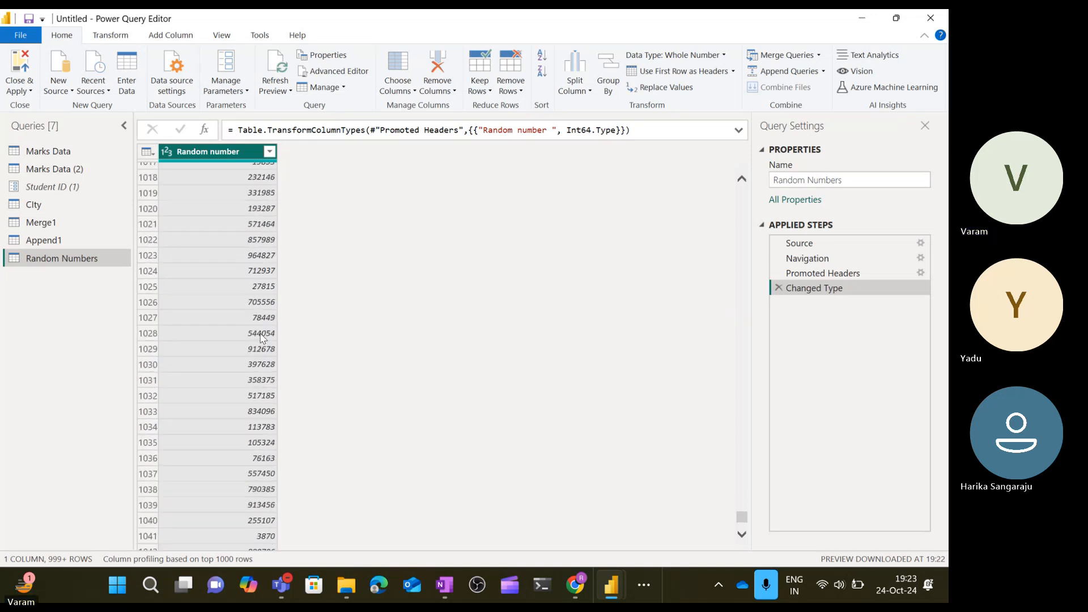
scroll(261, 339, "down", 20)
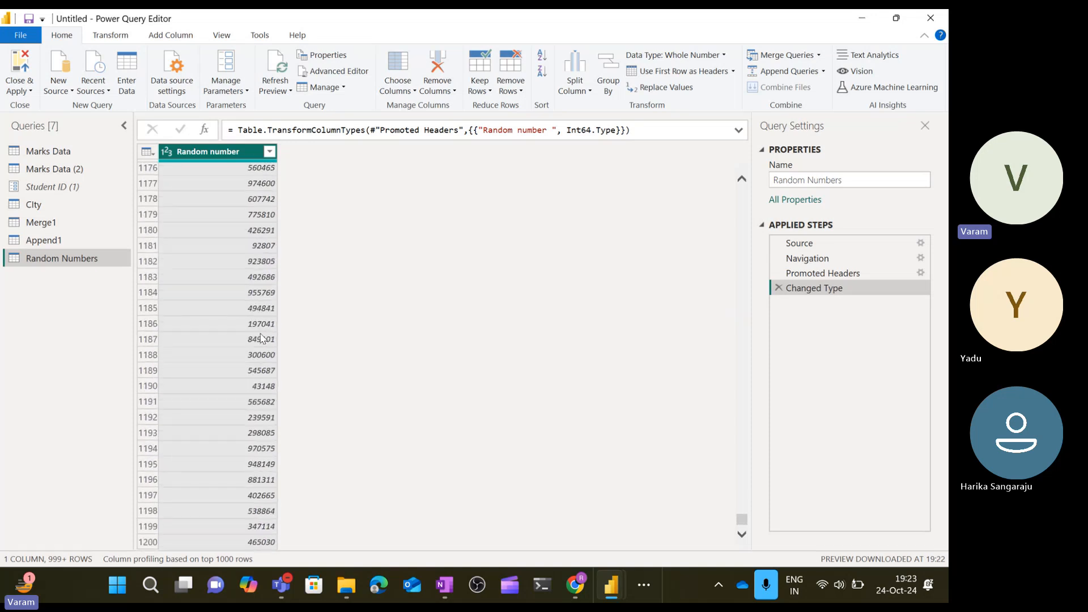
scroll(261, 338, "down", 20)
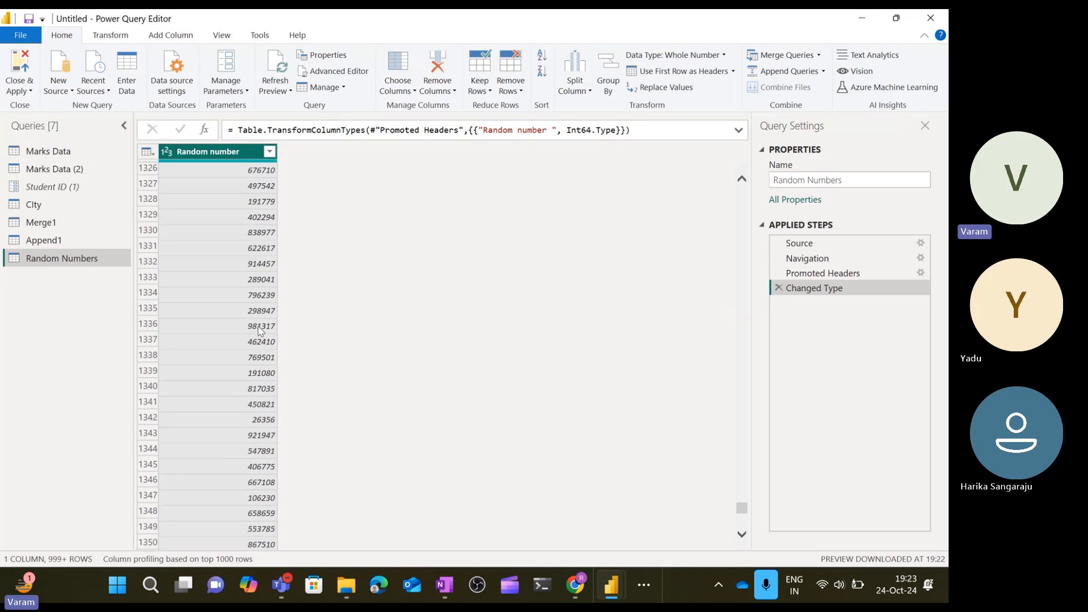
scroll(259, 329, "down", 20)
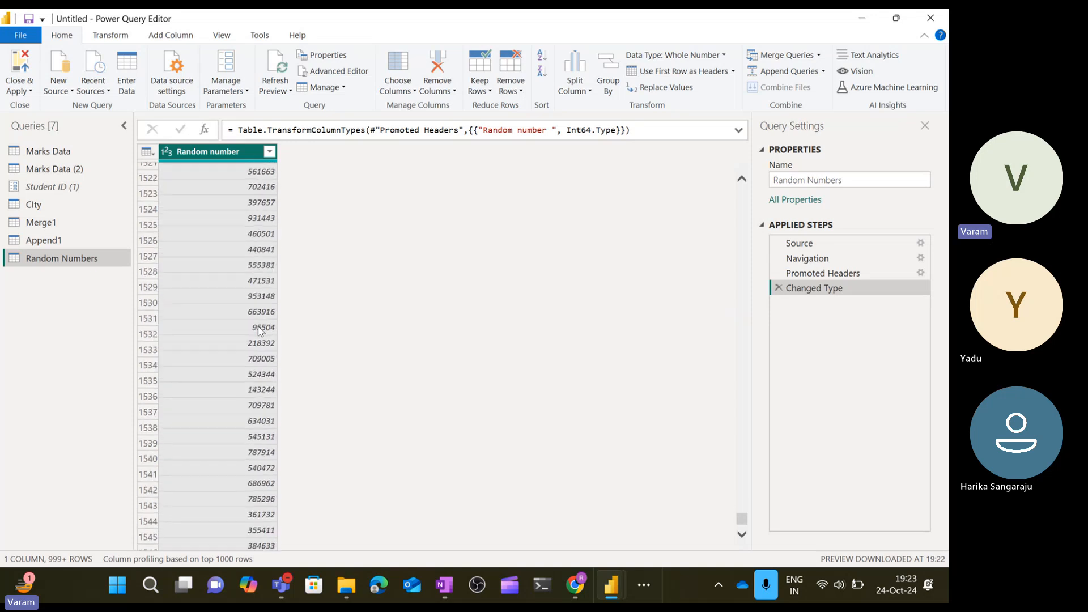
scroll(259, 330, "down", 20)
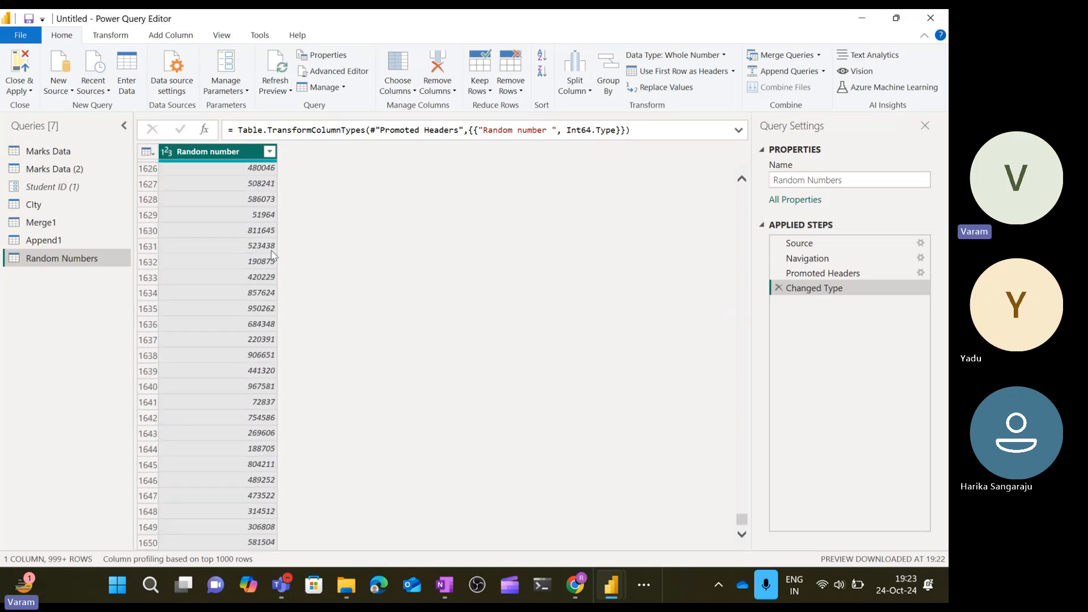
scroll(271, 253, "down", 14)
scroll(271, 253, "down", 20)
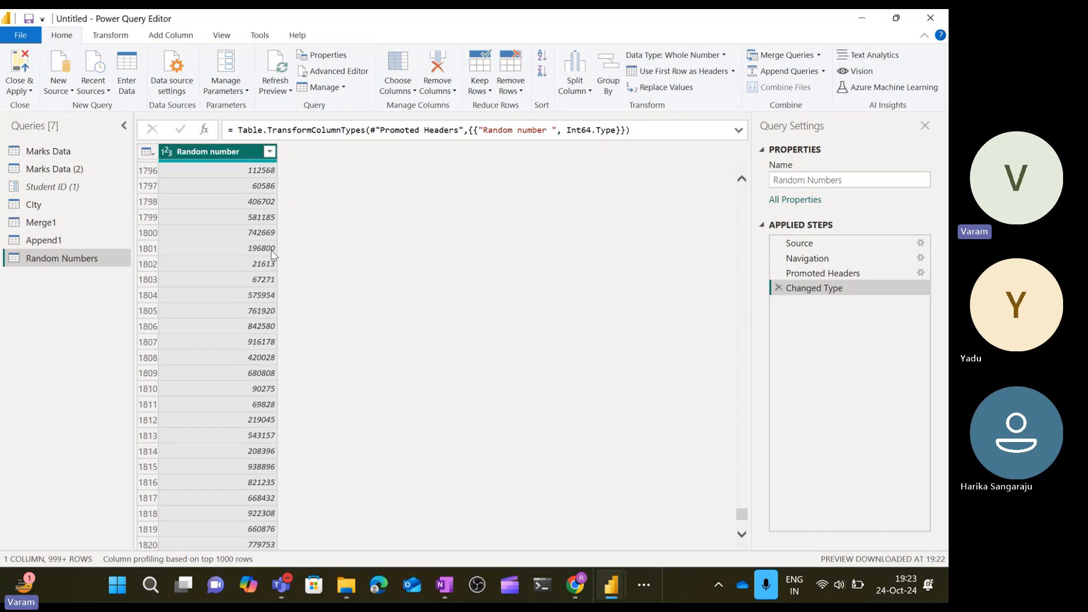
scroll(271, 253, "down", 20)
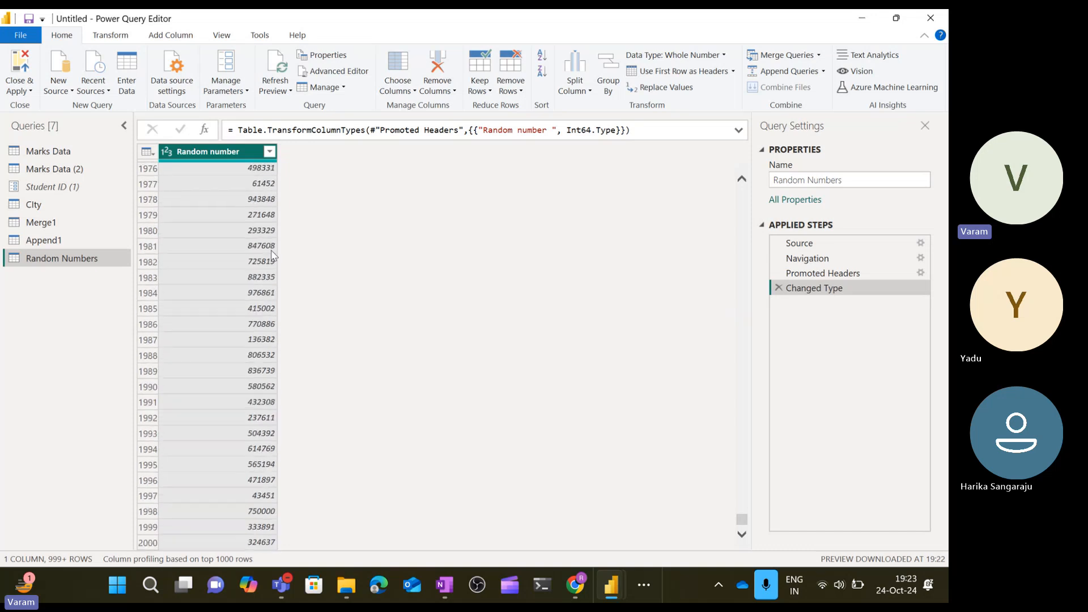
scroll(363, 281, "up", 20)
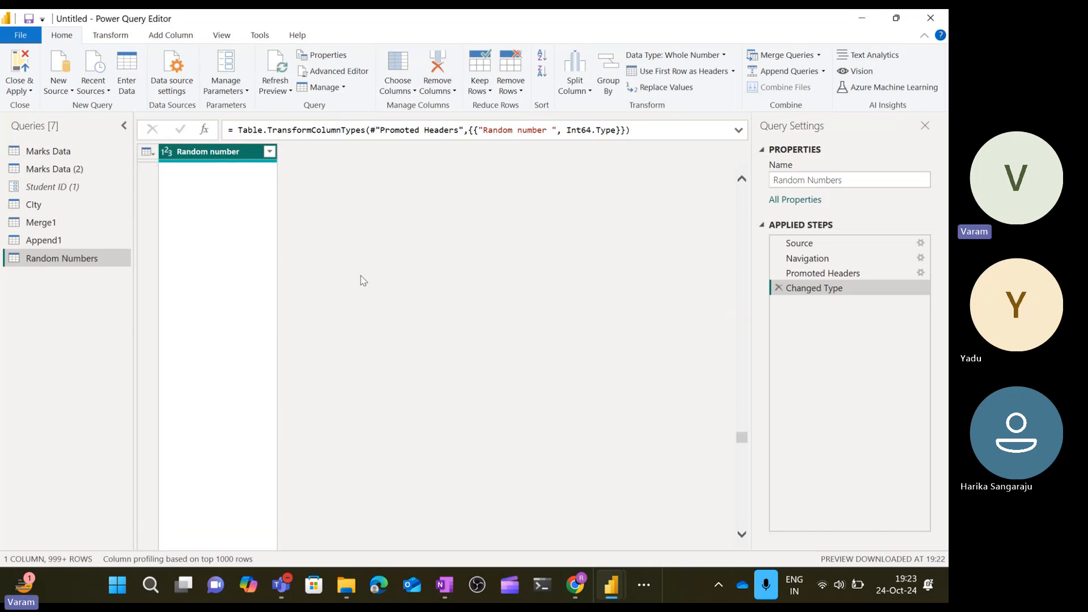
left_click_drag(742, 404, 714, 107)
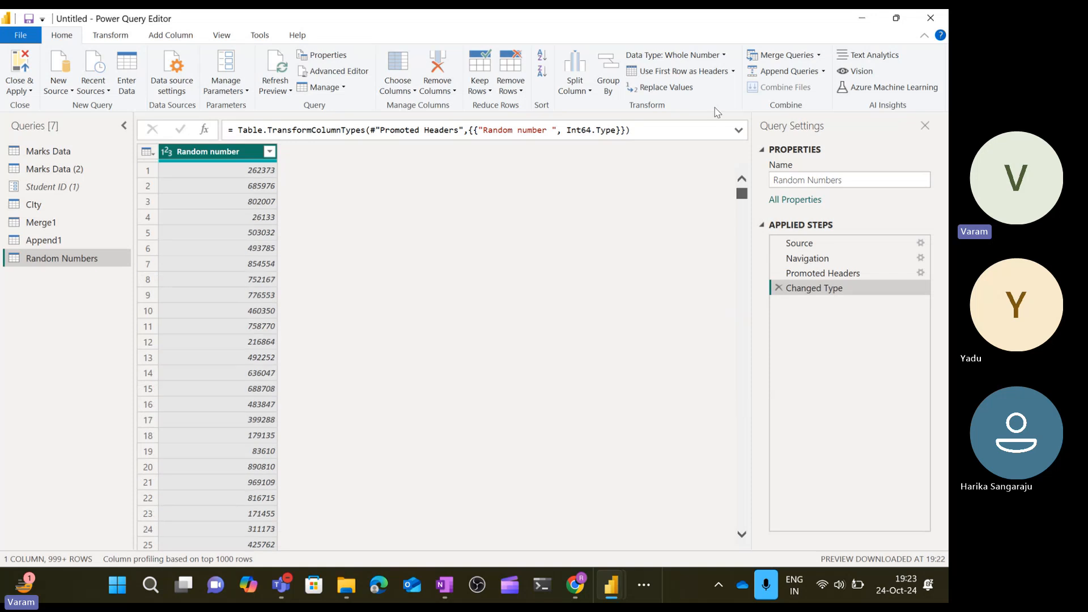
Count the rows of the Random Numbers query and highlight the resulting number.
left_click(111, 35)
left_click(117, 87)
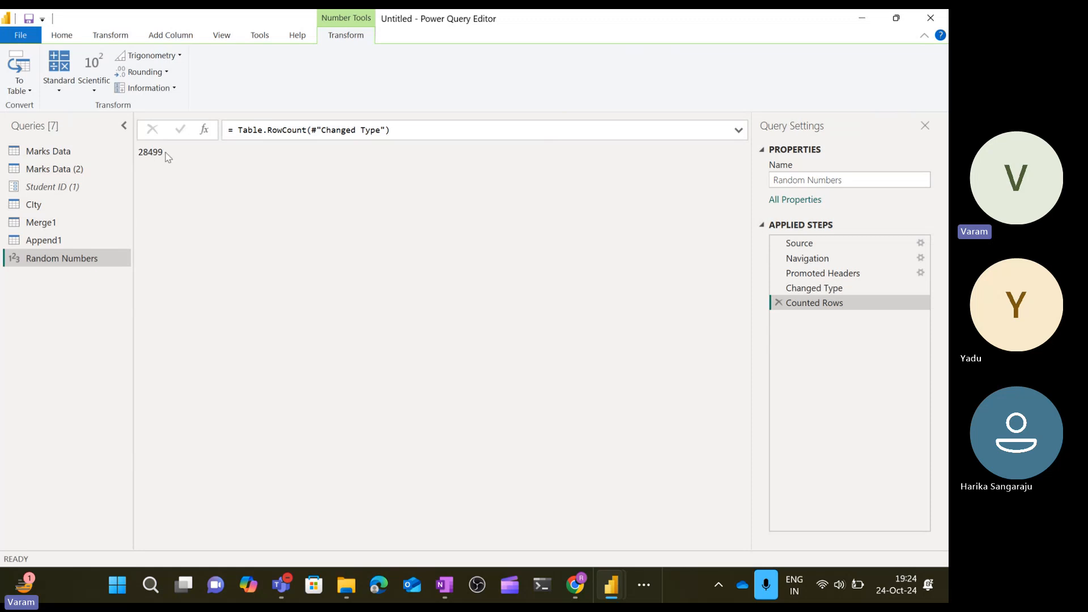
left_click_drag(164, 152, 141, 157)
left_click(192, 145)
Count the rows of the Marks Data query and highlight the resulting number.
left_click(86, 151)
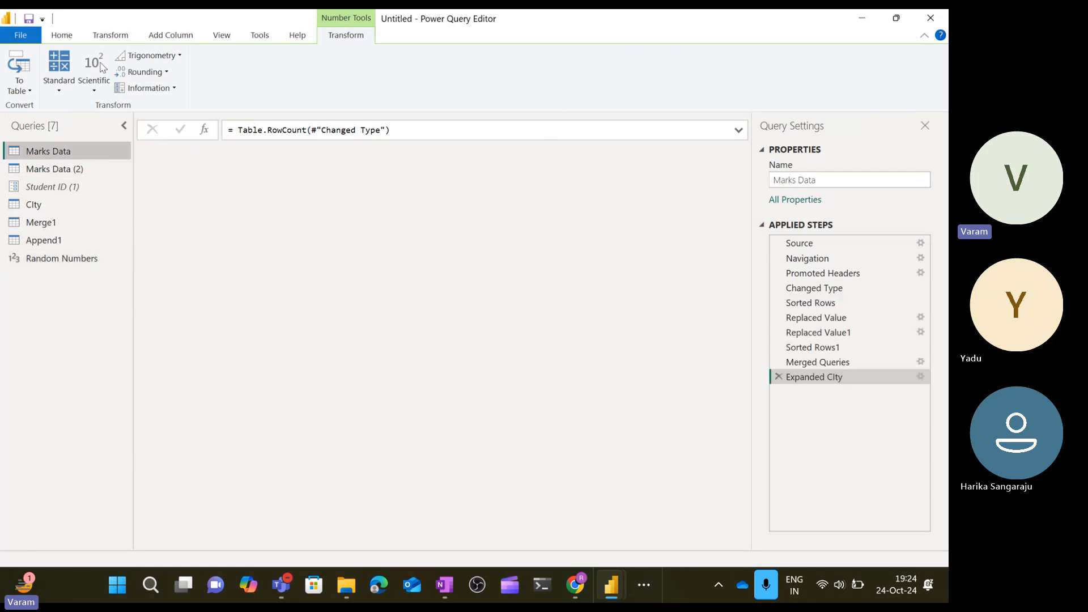
left_click(119, 41)
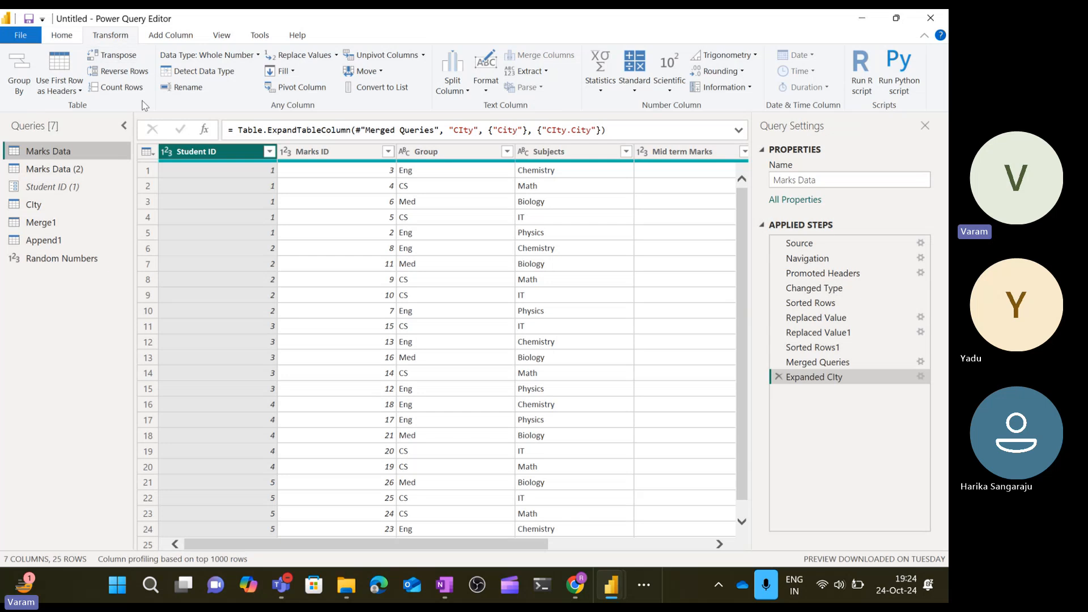
left_click(124, 93)
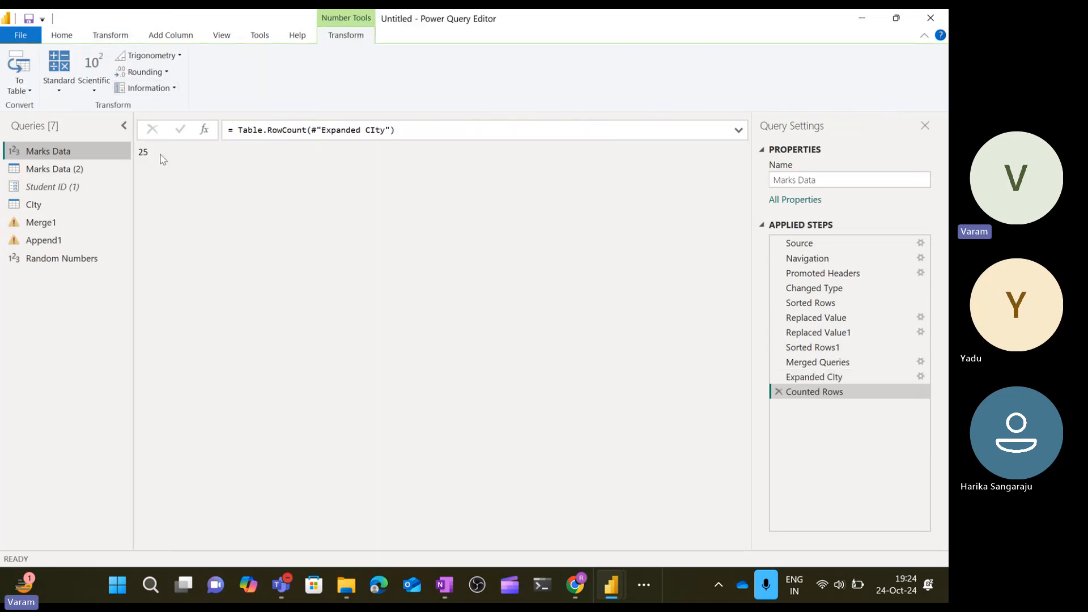
left_click_drag(148, 152, 138, 160)
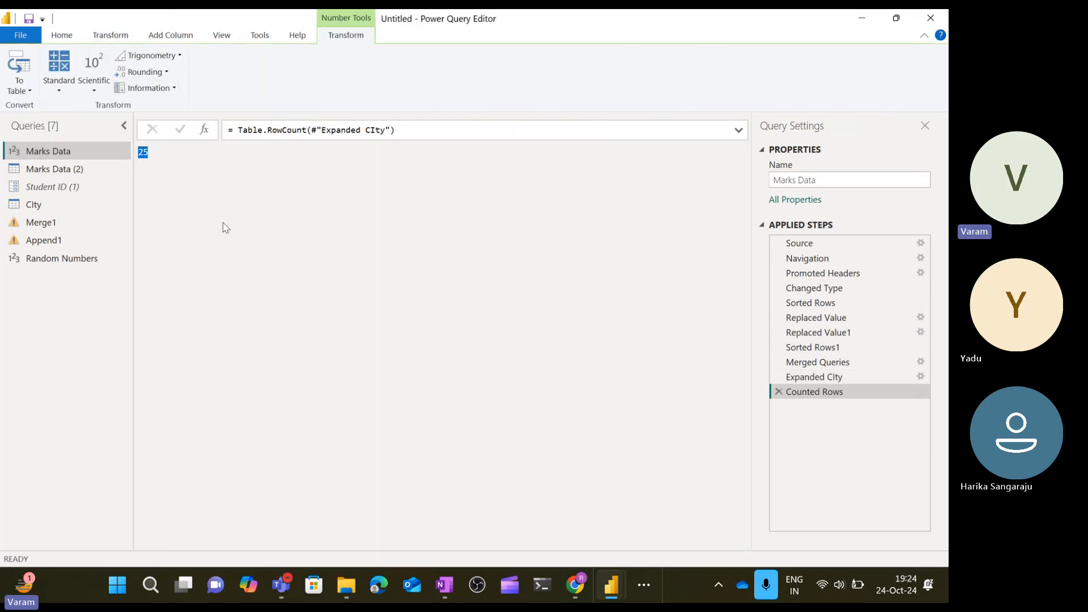
Delete the Counted Rows step from both the Marks Data and the Random Numbers queries.
left_click(779, 392)
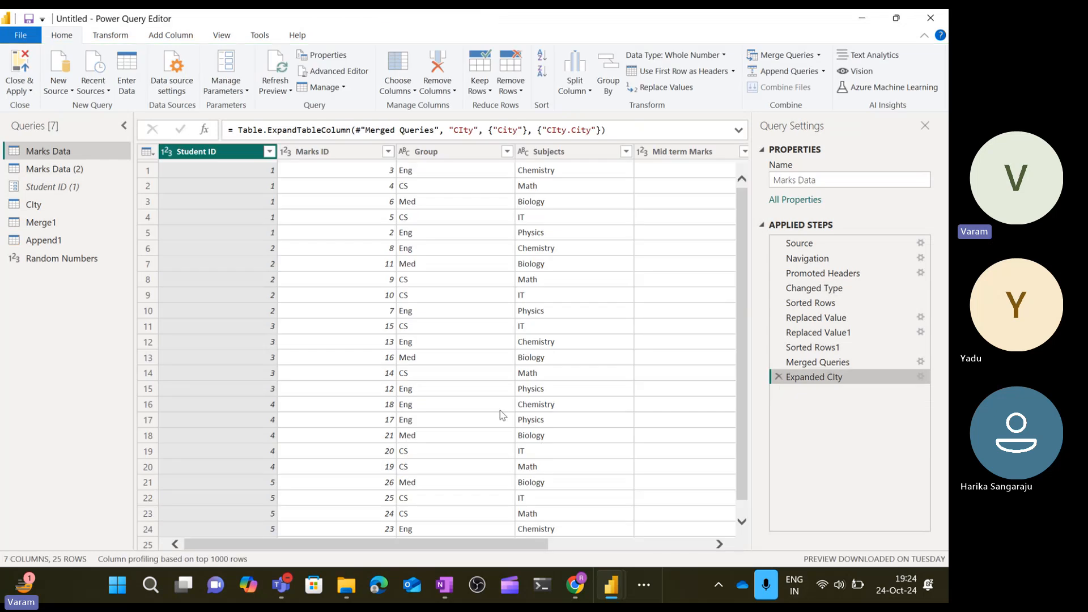
left_click(47, 259)
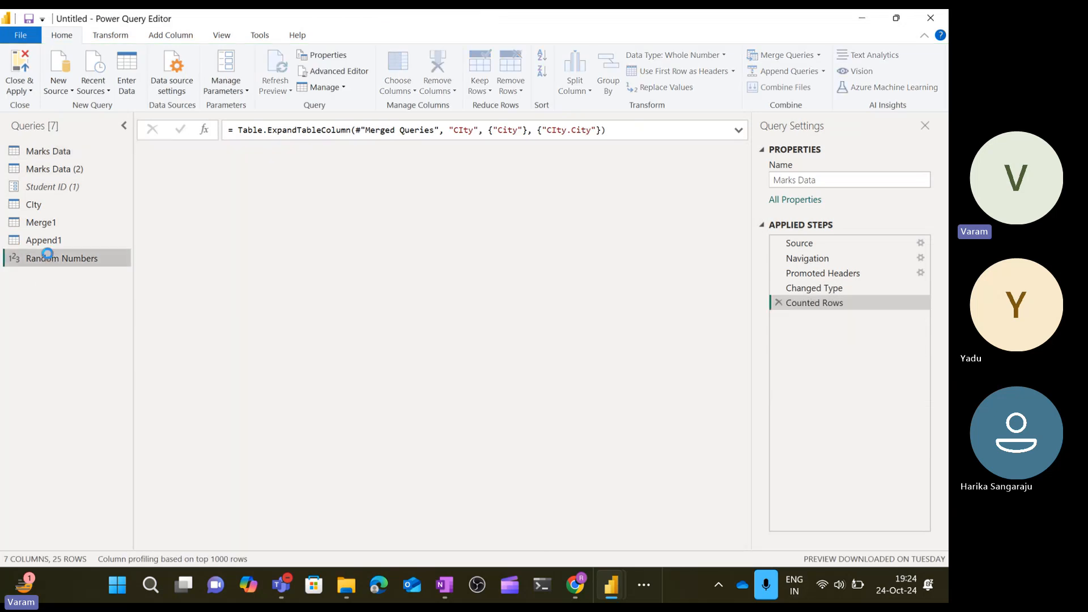
left_click(779, 304)
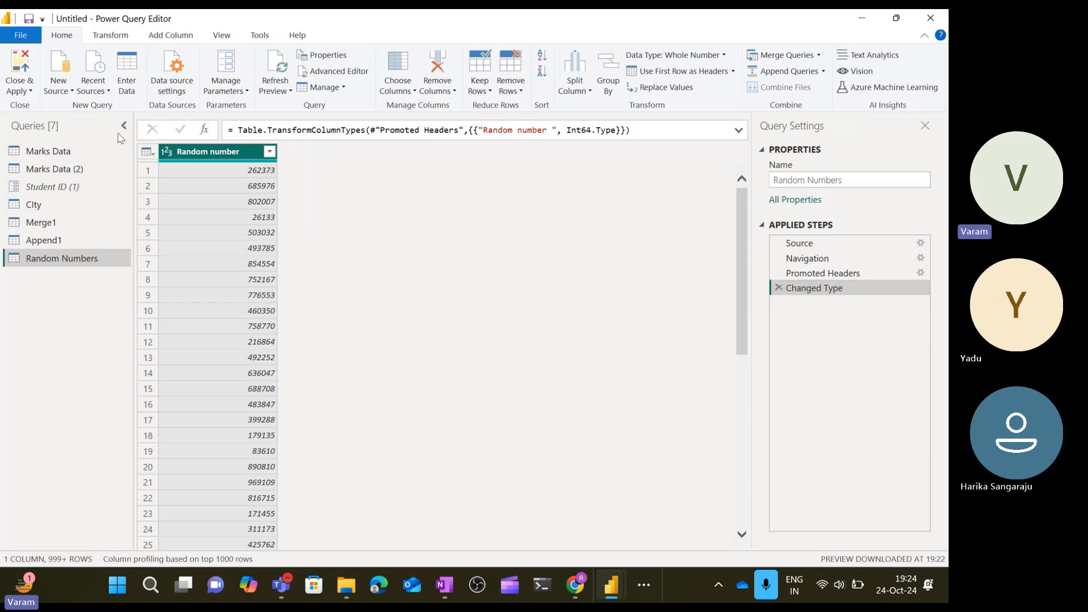
Display the Marks Data query, check the Microsoft Teams meeting window, and return to the Power Query Editor.
left_click(111, 35)
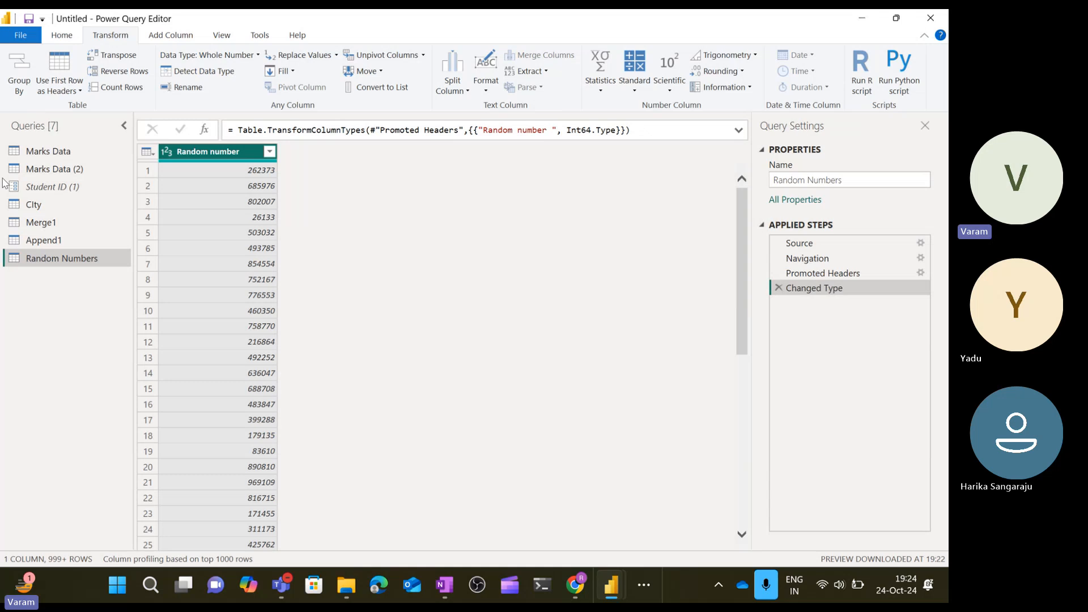
left_click(43, 153)
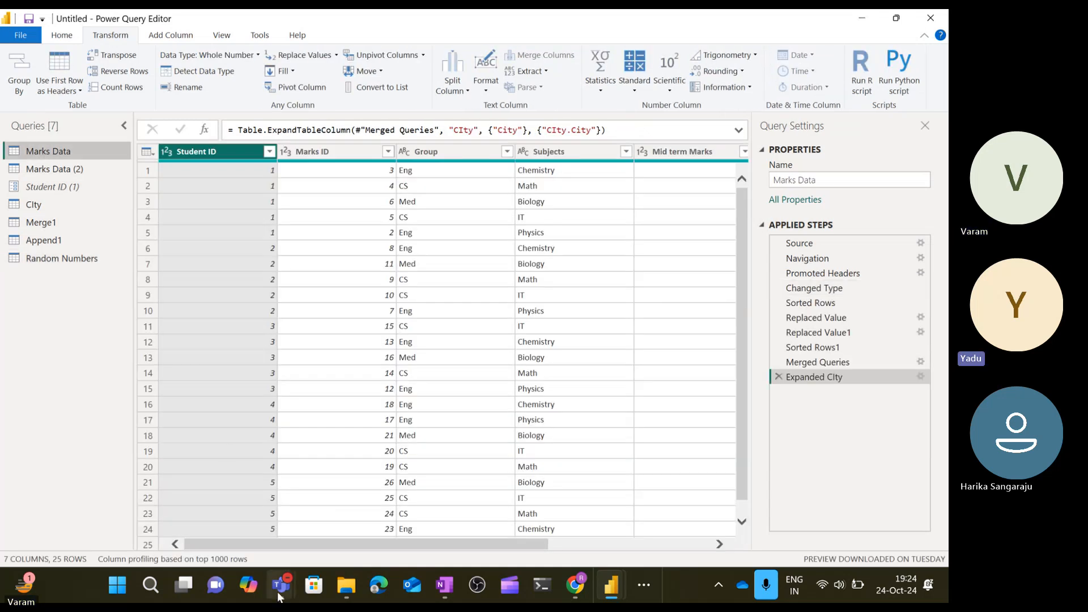
mouse_move(281, 591)
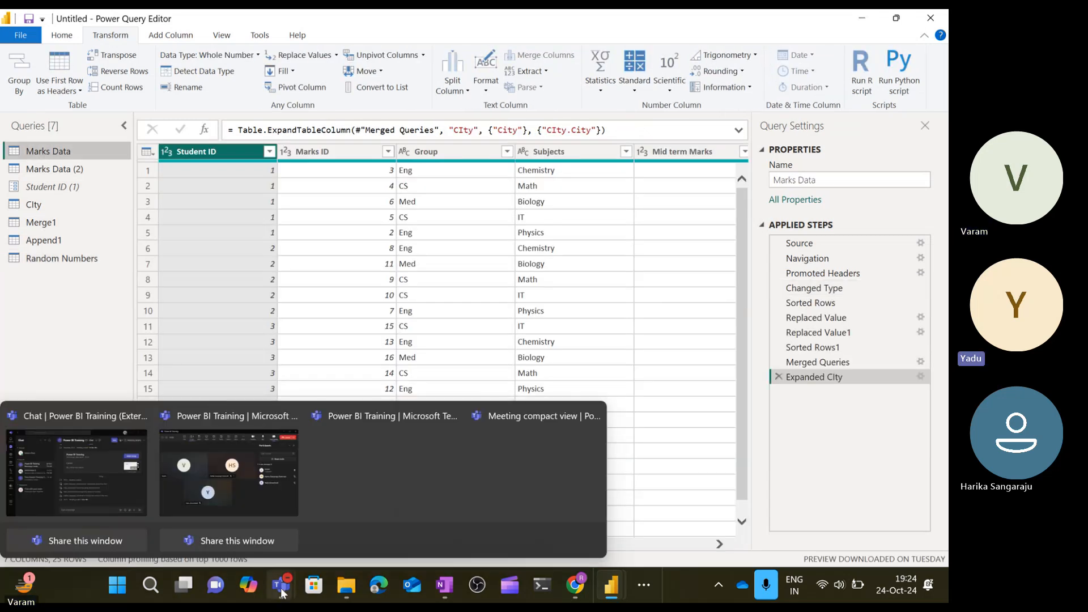
left_click(238, 471)
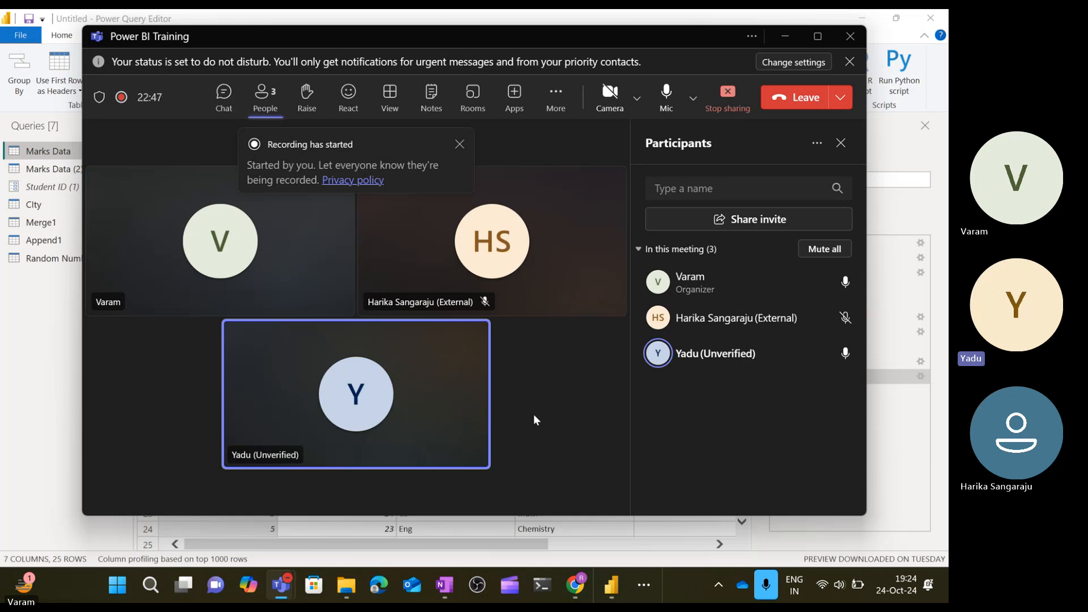
left_click(790, 37)
left_click_drag(876, 407, 882, 376)
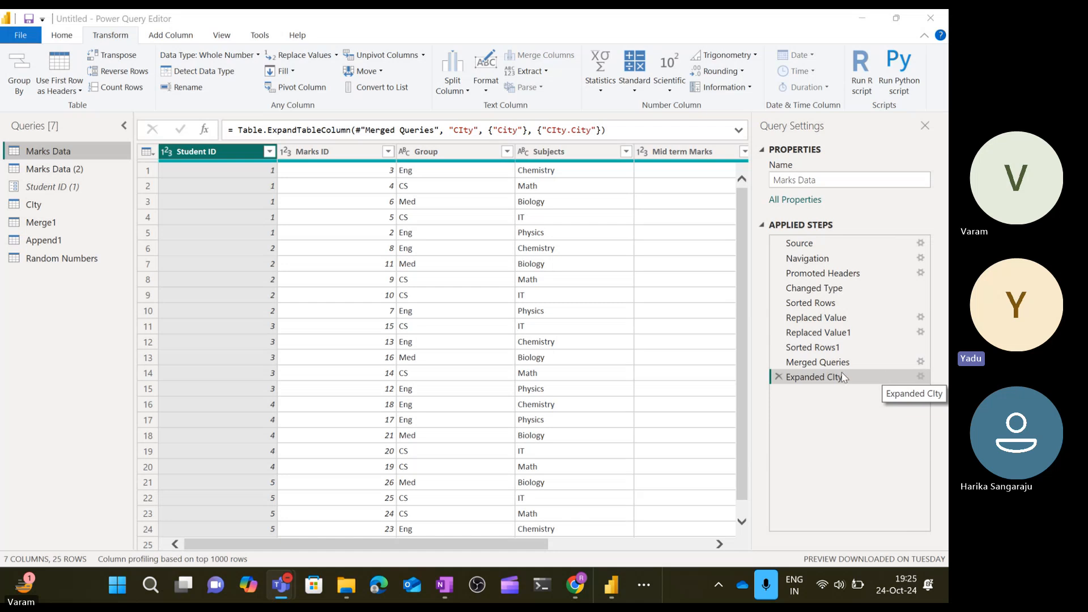
Open the Random Numbers query and examine the rows far down the Random number column.
left_click(73, 259)
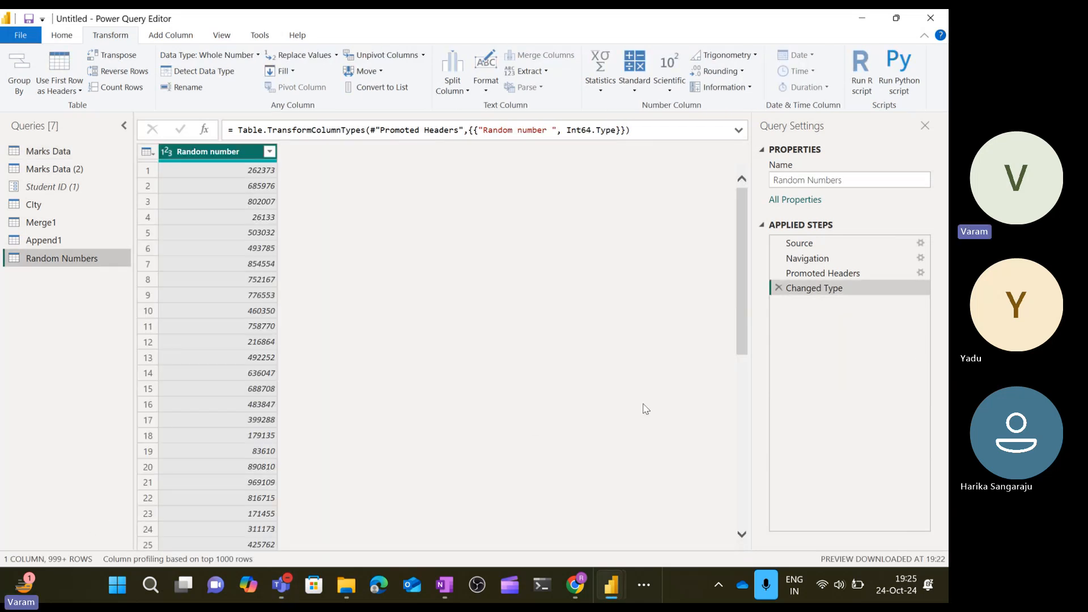
left_click_drag(742, 297, 759, 525)
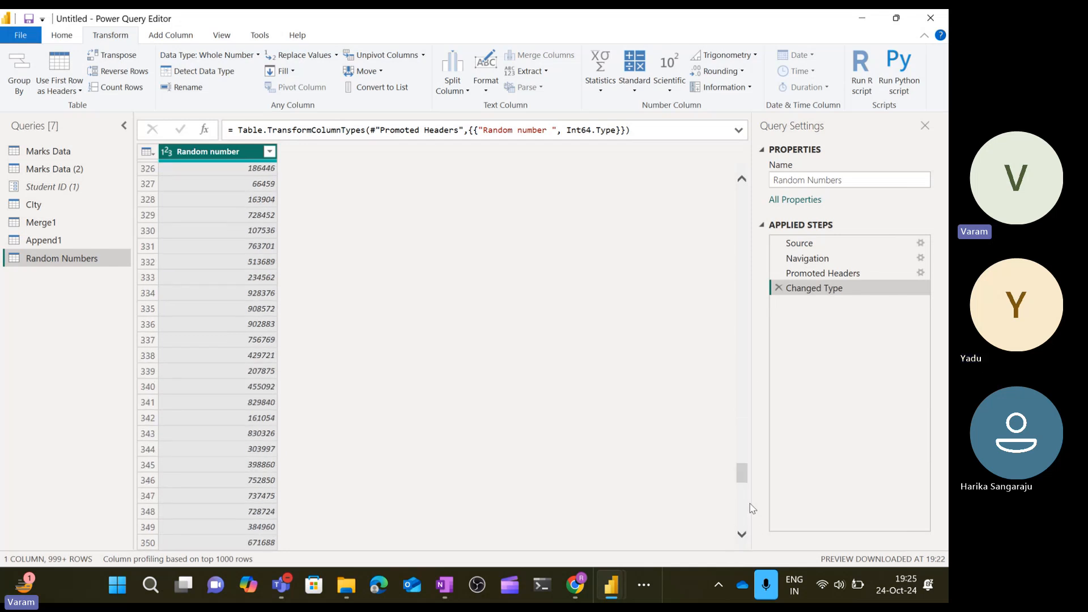
left_click_drag(744, 479, 748, 575)
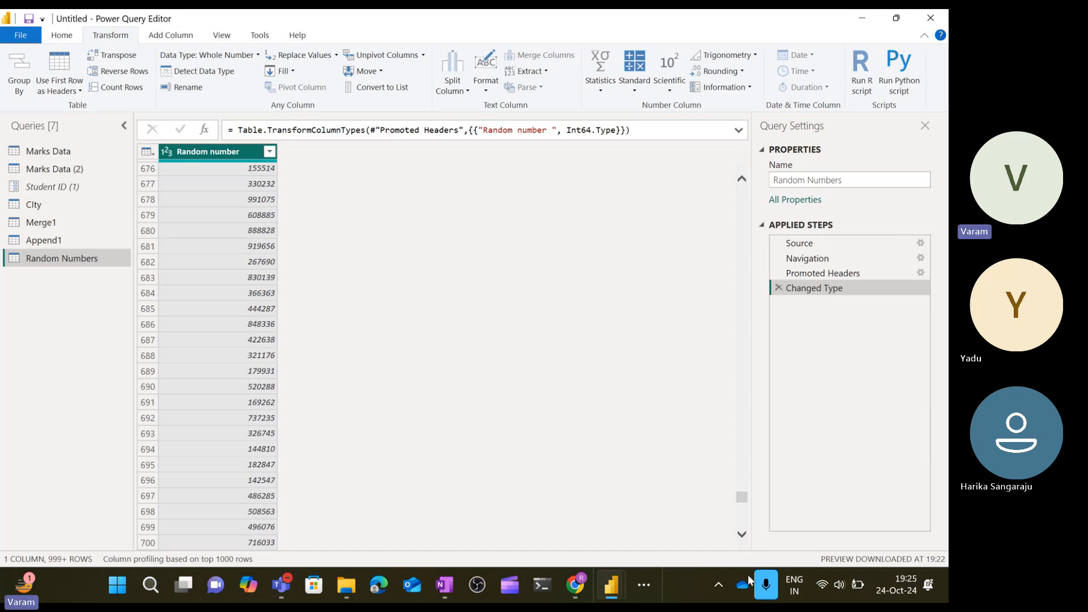
left_click_drag(744, 499, 740, 536)
left_click(746, 544)
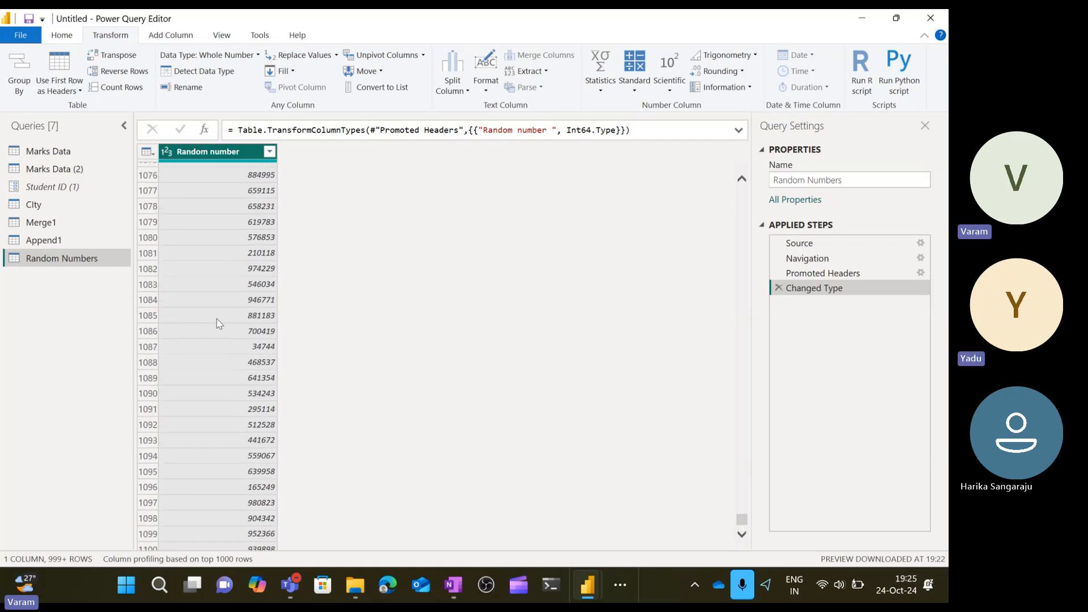
Switch to the Random numbers workbook in Excel and select all of column A to read its count.
scroll(216, 318, "down", 10)
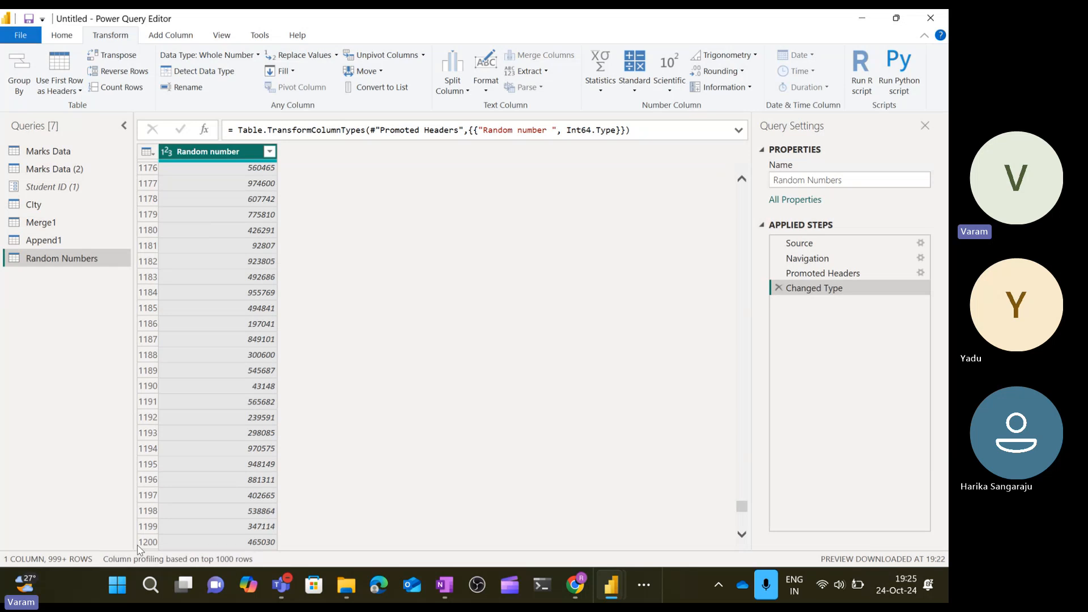
left_click(646, 585)
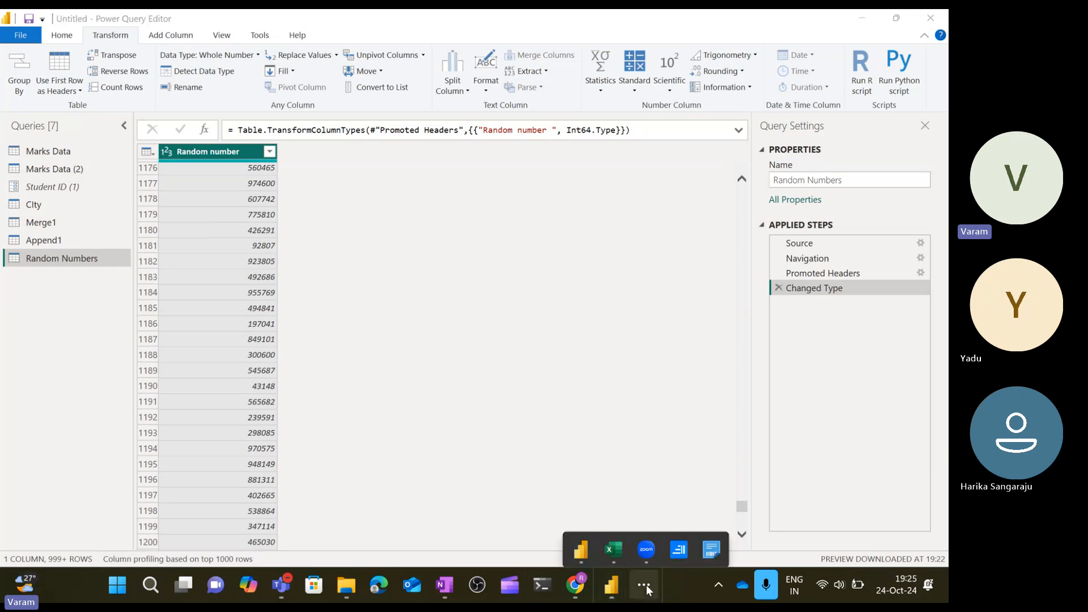
mouse_move(623, 529)
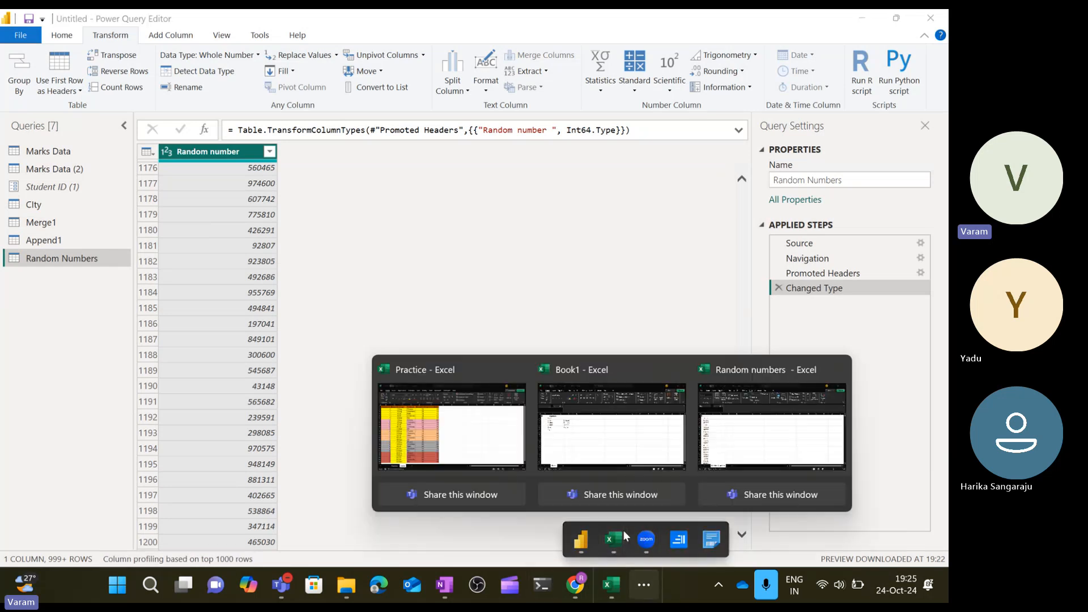
left_click(798, 417)
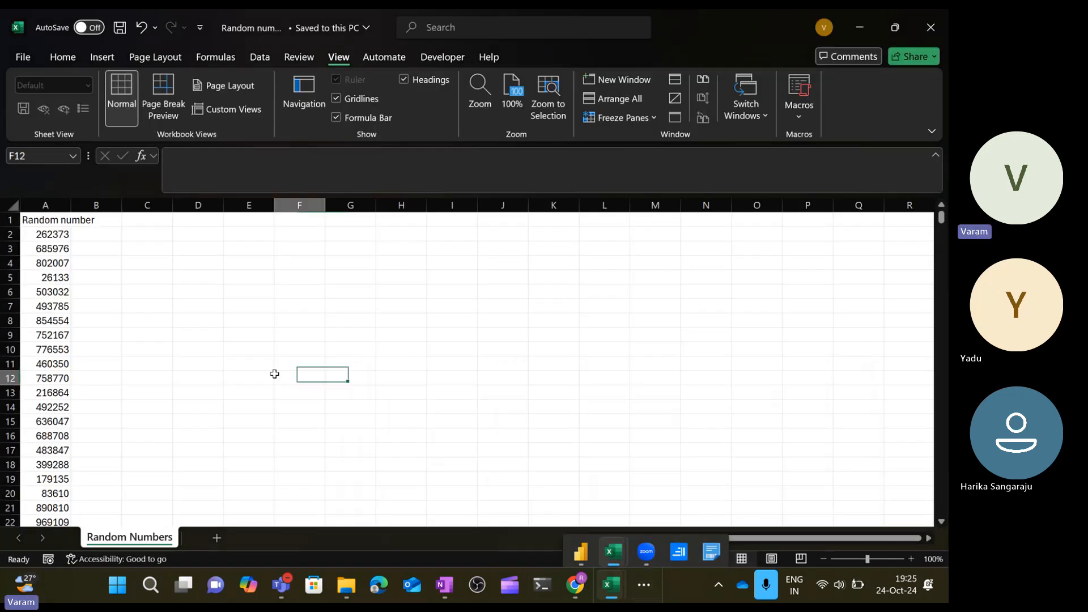
left_click(48, 204)
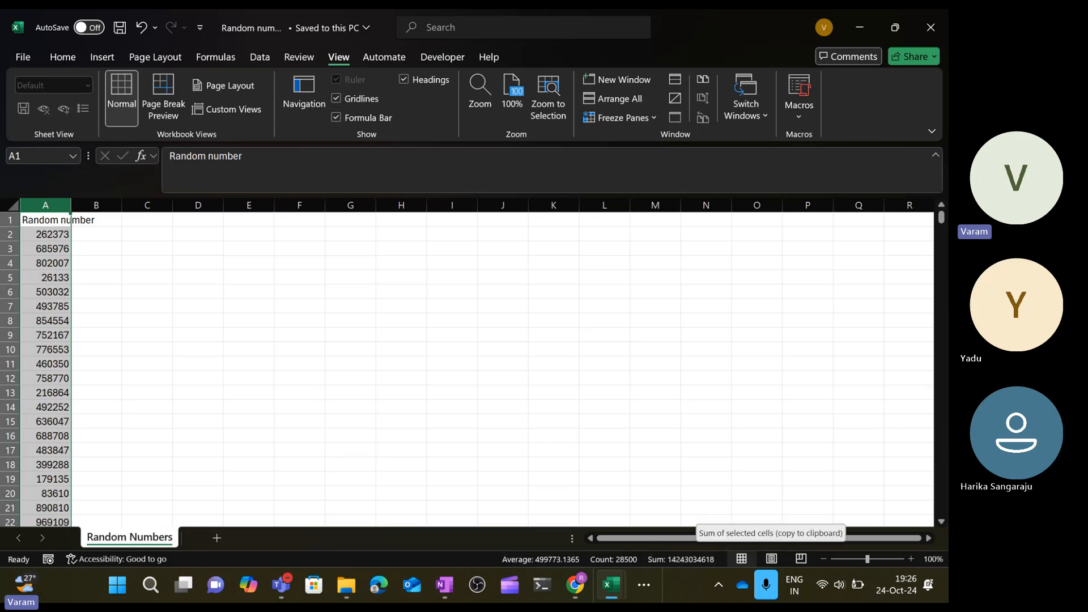
Return to the Power Query Editor and compare the row information of the Marks Data and Random Numbers queries.
left_click(643, 589)
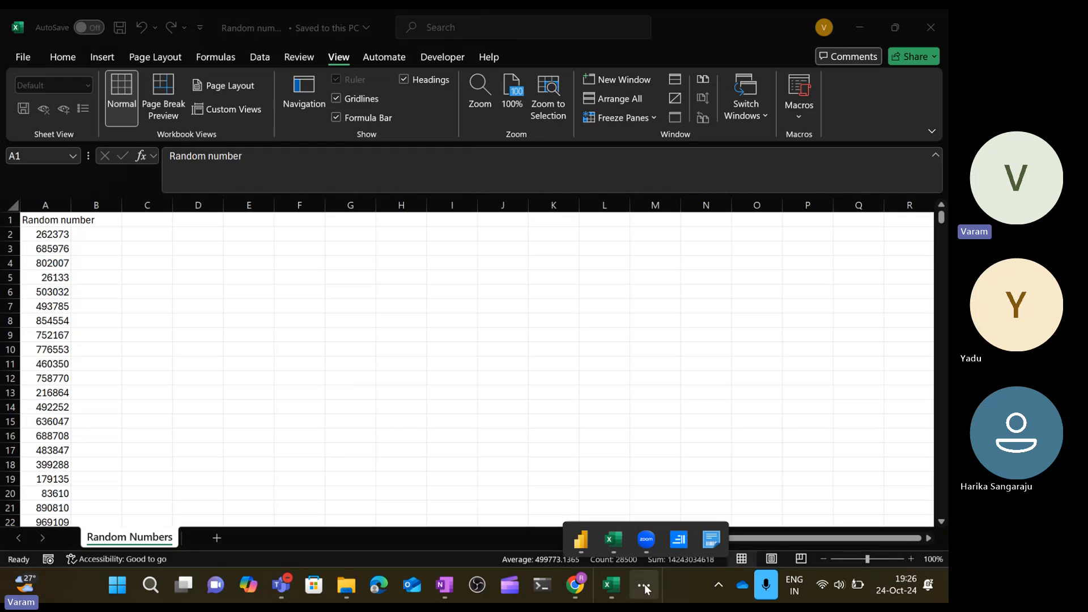
mouse_move(588, 543)
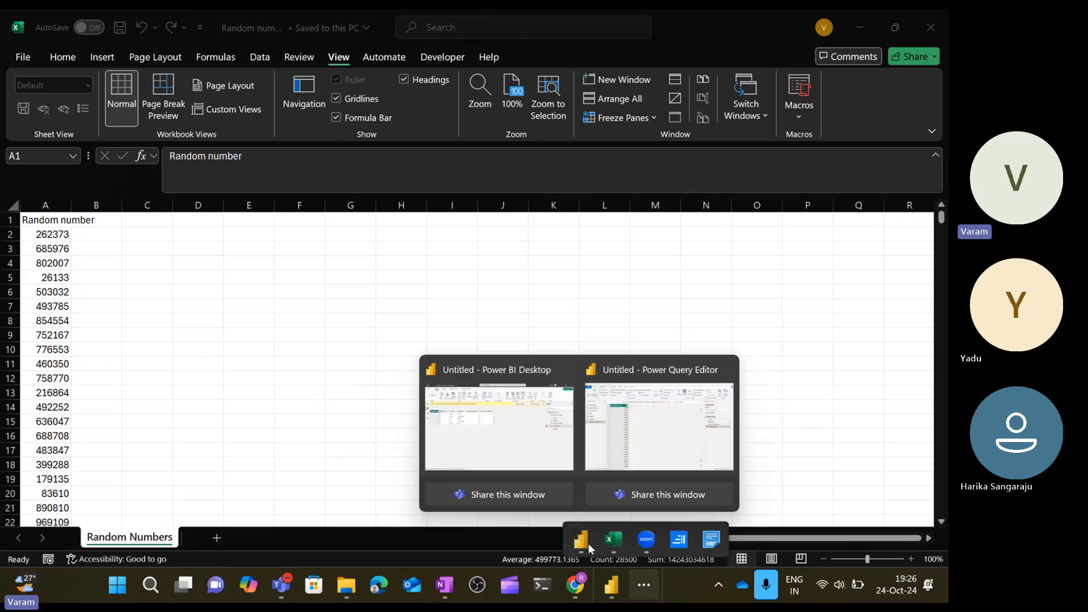
left_click(628, 447)
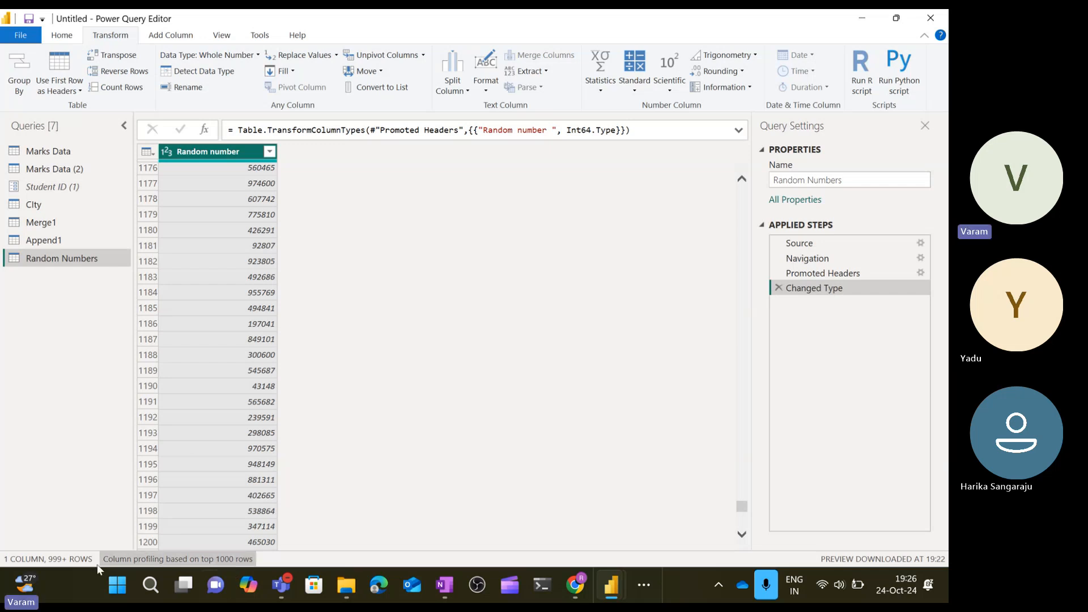
left_click(57, 150)
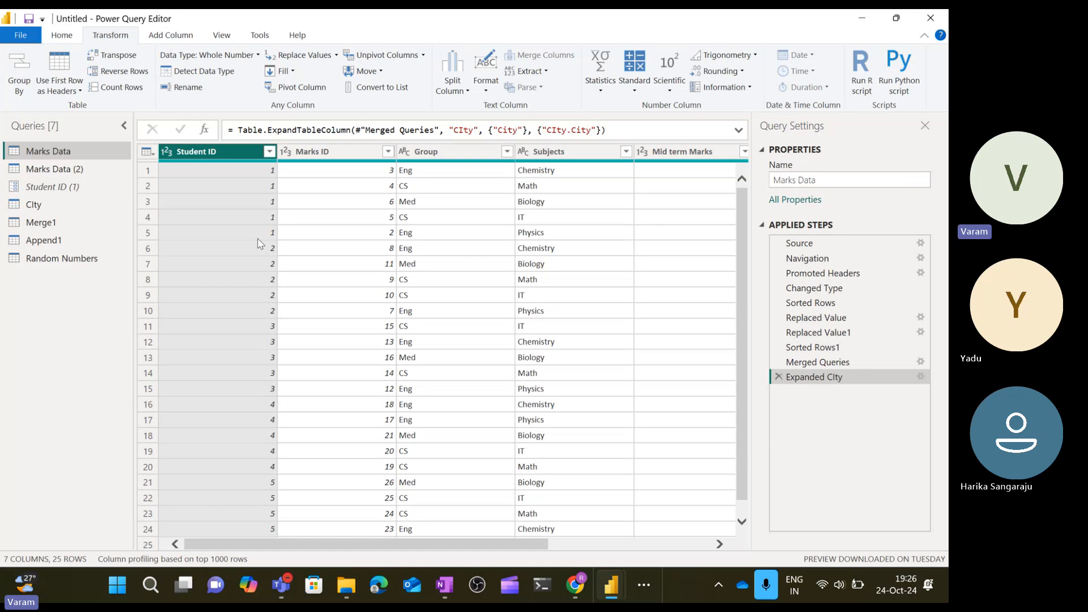
right_click(223, 156)
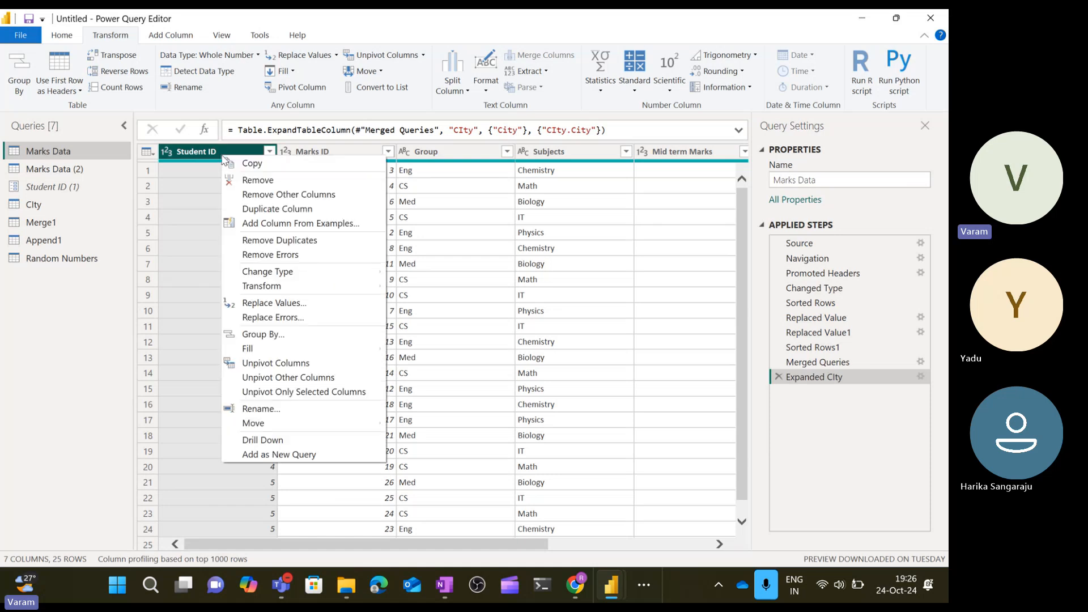
left_click(78, 359)
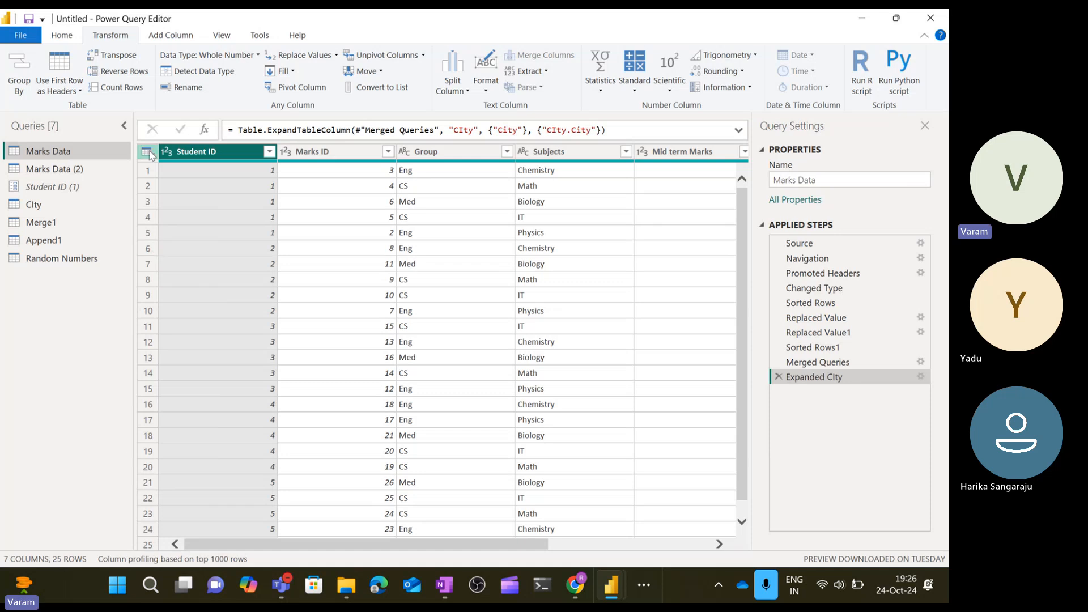
left_click(65, 260)
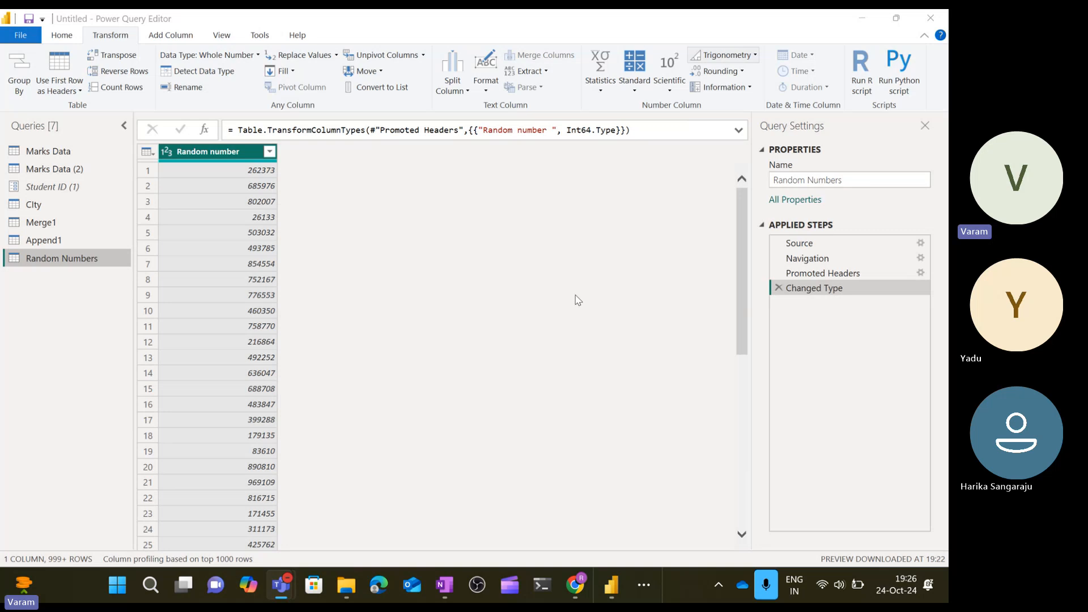
left_click(563, 287)
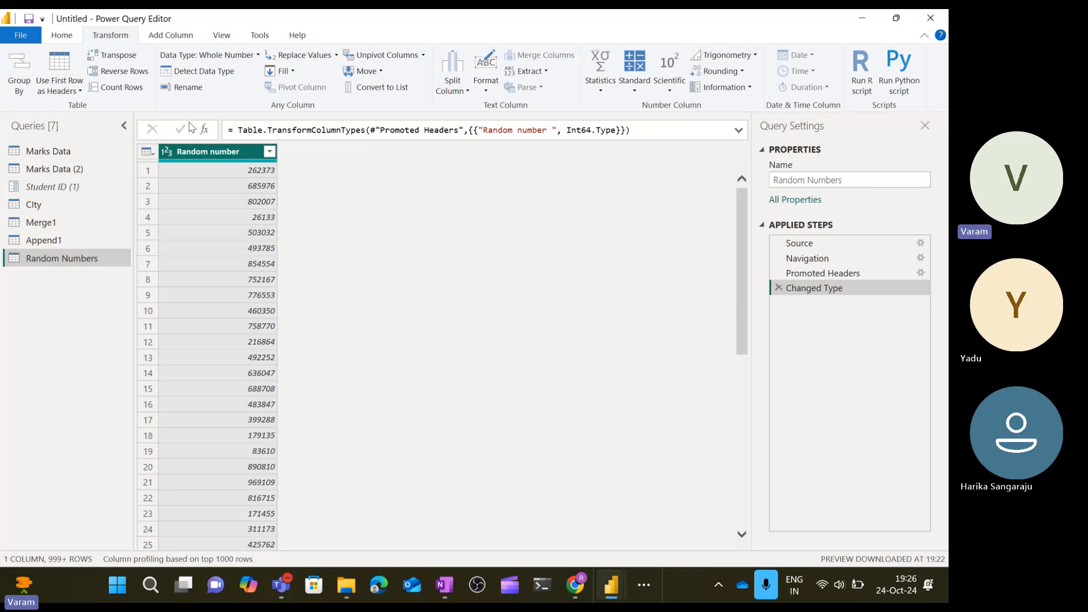
Open the Marks Data (2) query and look through its columns from Student ID to Final Term Marks.
left_click(48, 151)
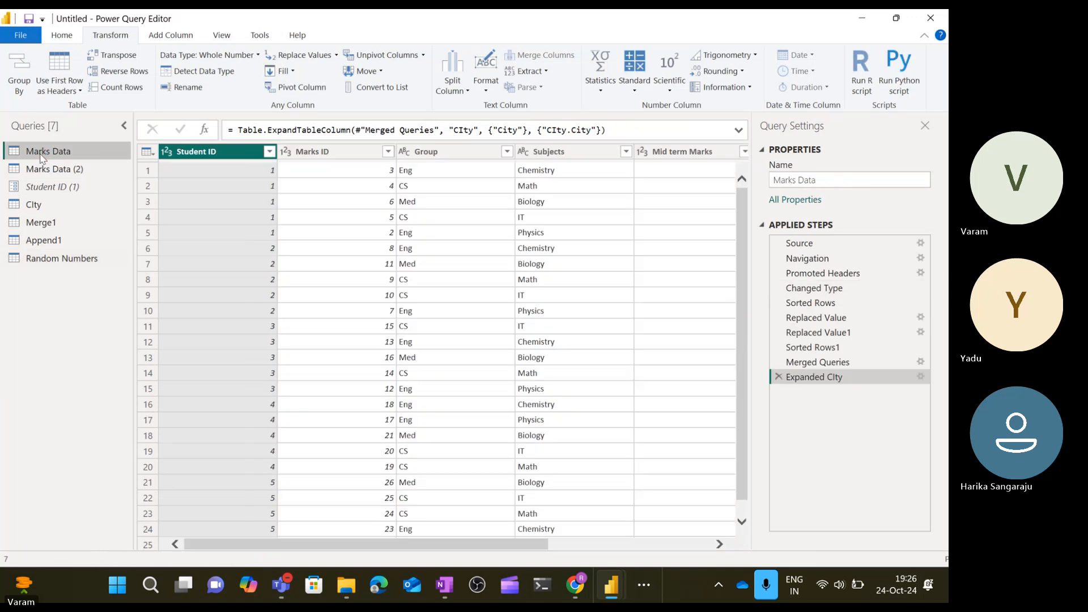
left_click(57, 169)
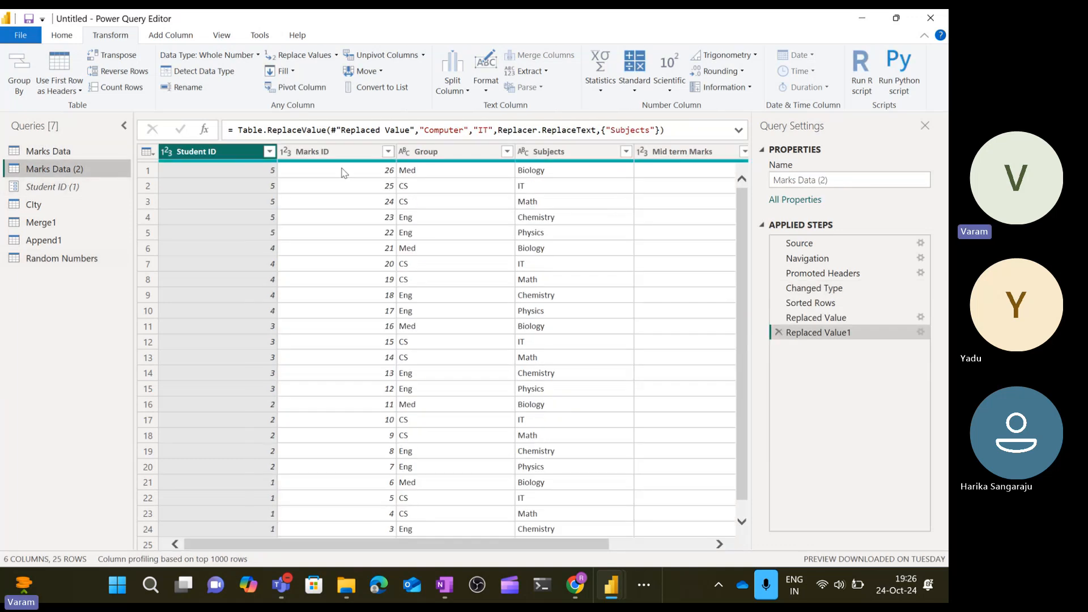
scroll(540, 304, "right", 3)
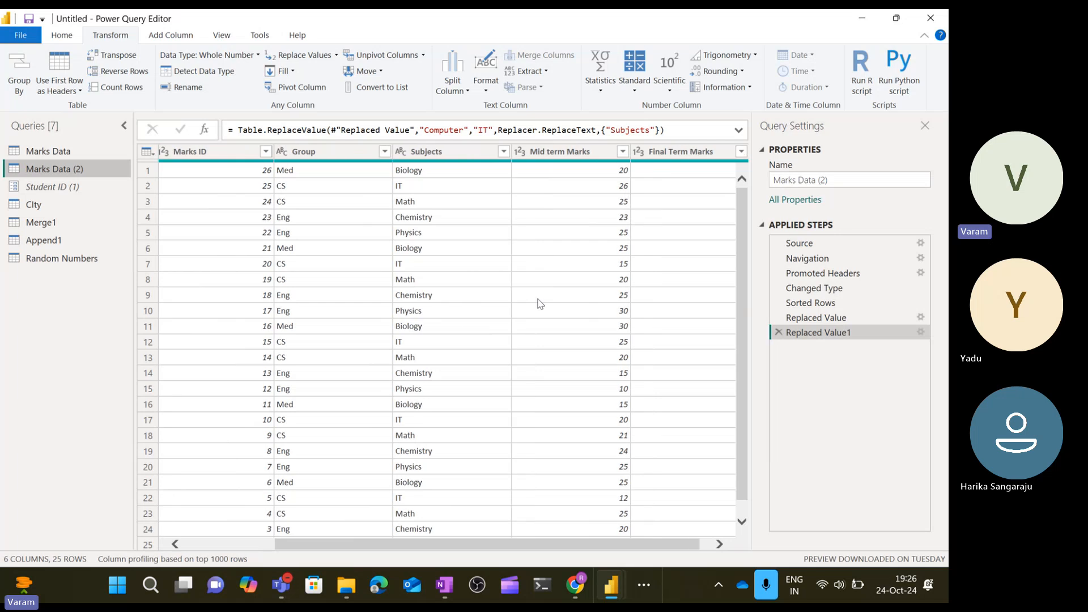
scroll(527, 305, "left", 3)
scroll(521, 305, "left", 1)
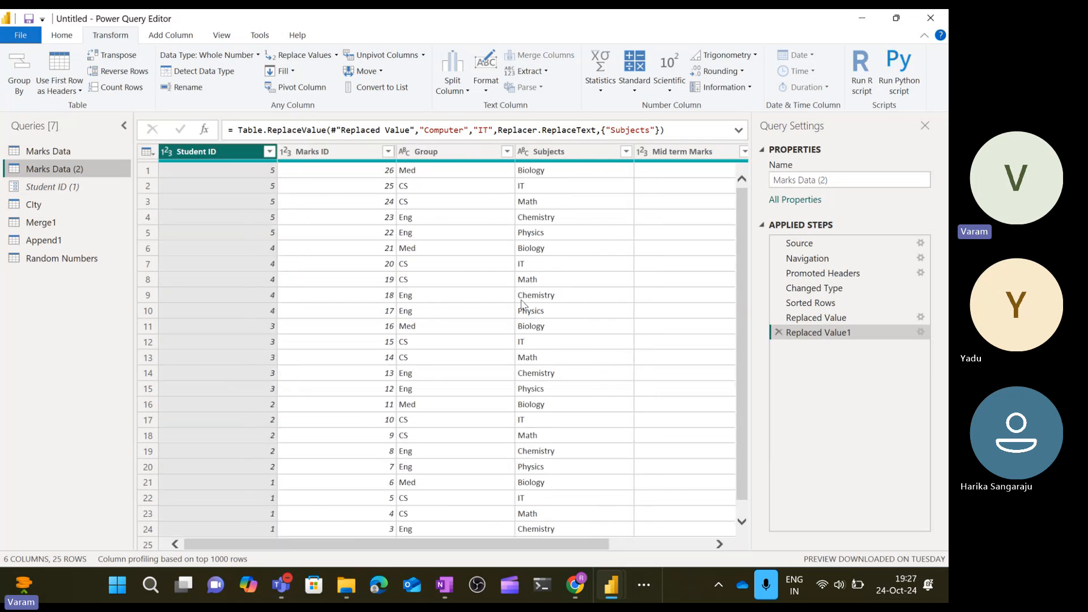
scroll(385, 221, "right", 3)
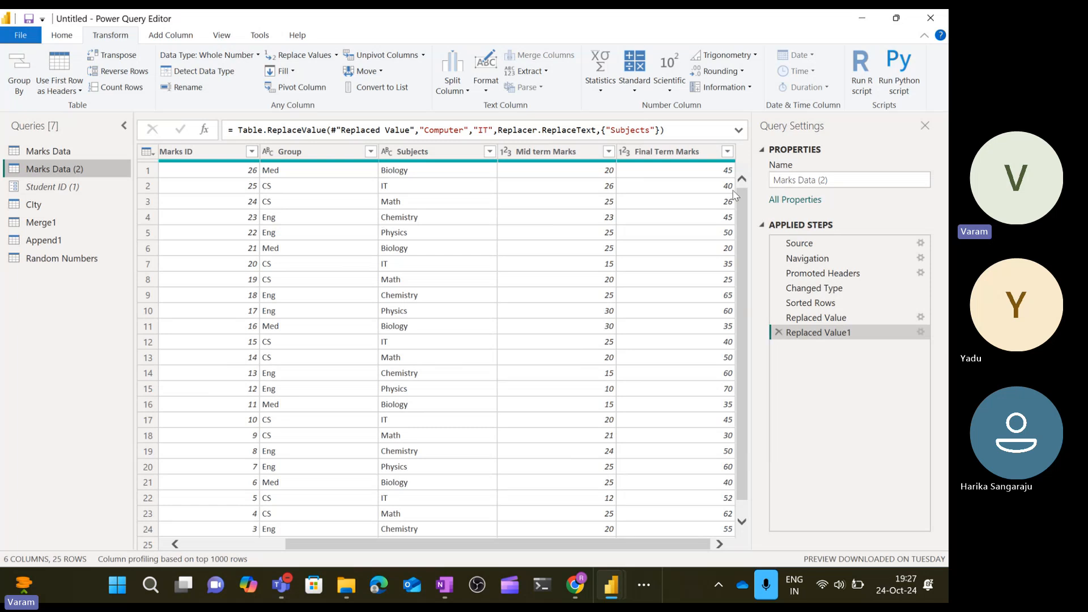
Remove all columns except Subjects and Final Term Marks from Marks Data (2), and delete the resulting Removed Other Columns step.
left_click(672, 157)
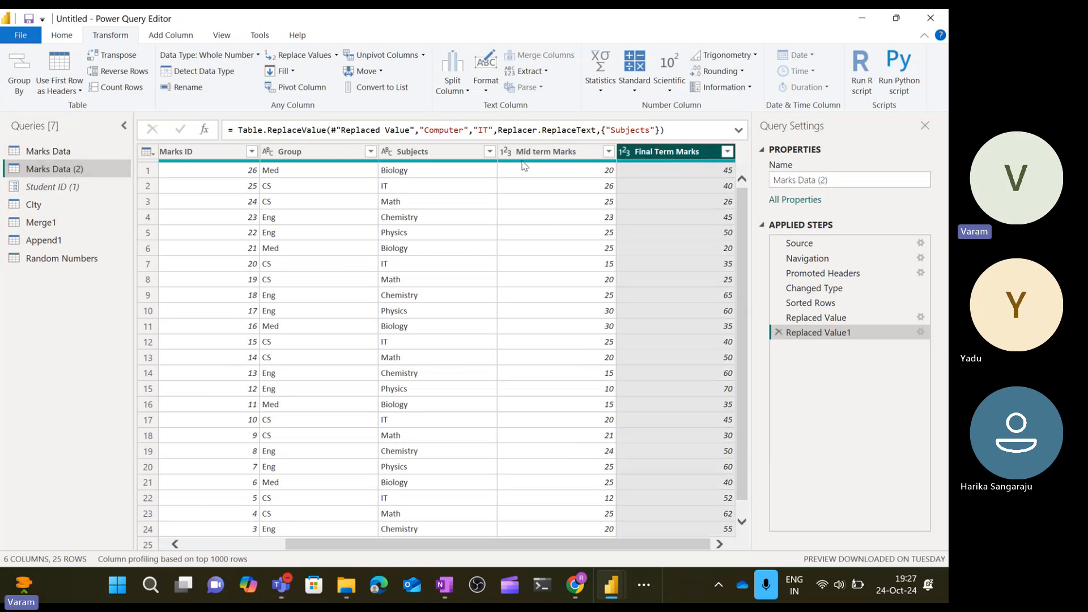
left_click(447, 152)
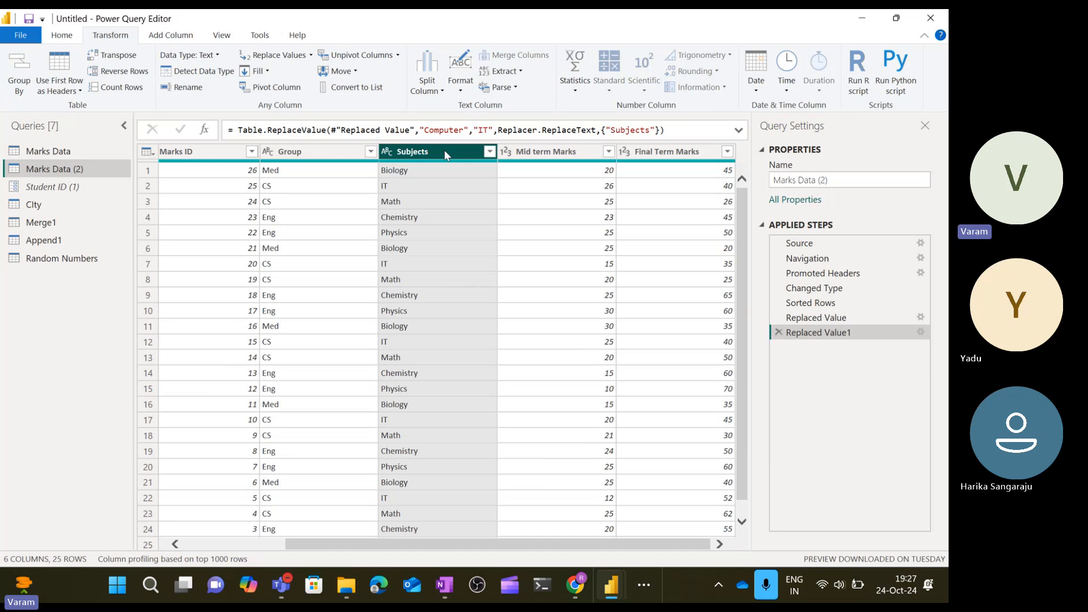
left_click(662, 152, "ctrl")
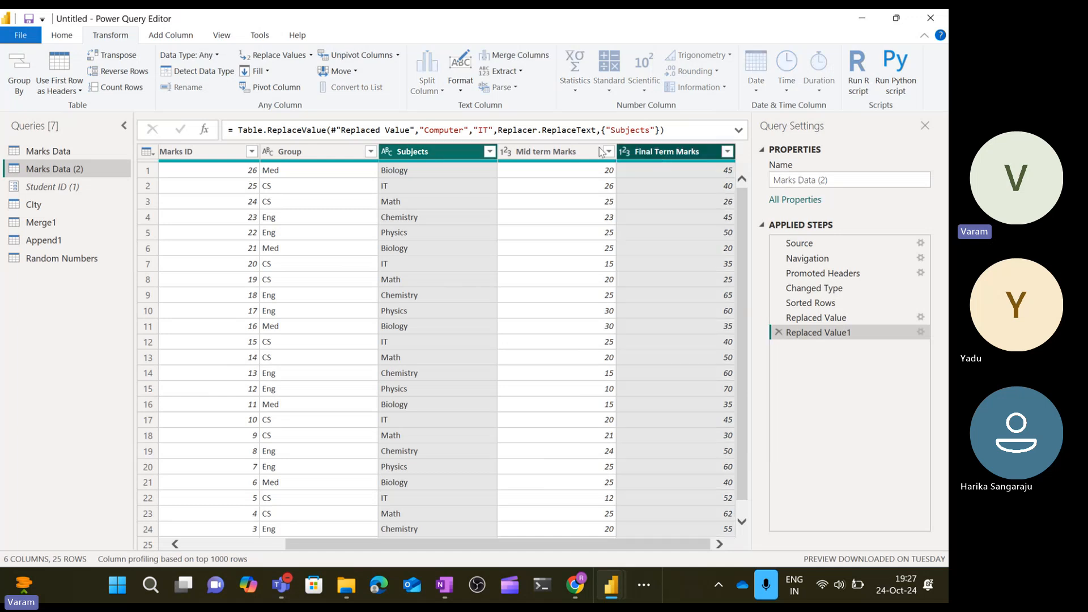
left_click(62, 36)
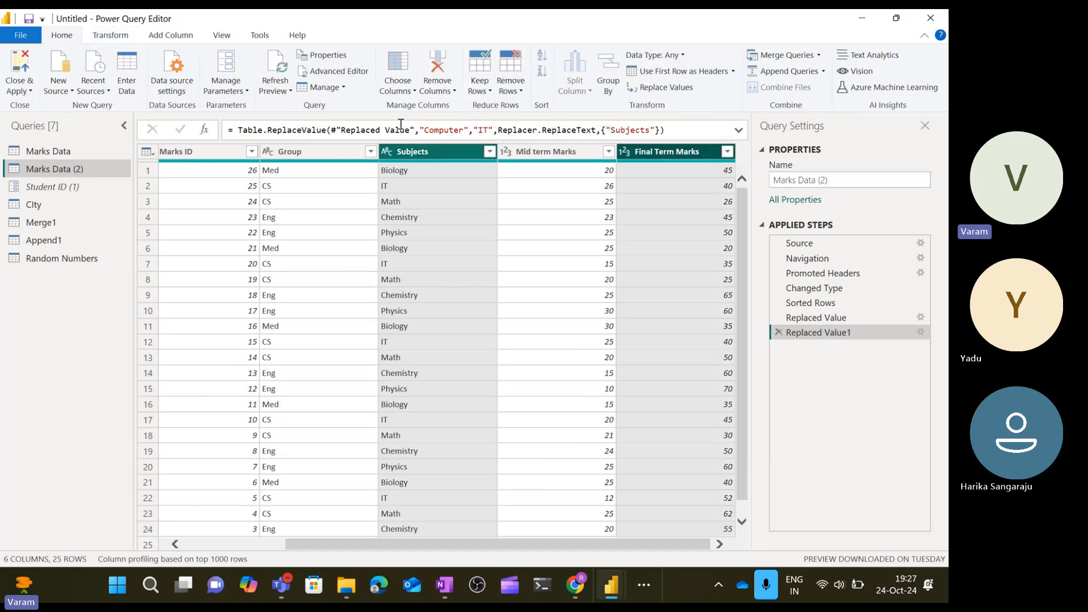
left_click(512, 95)
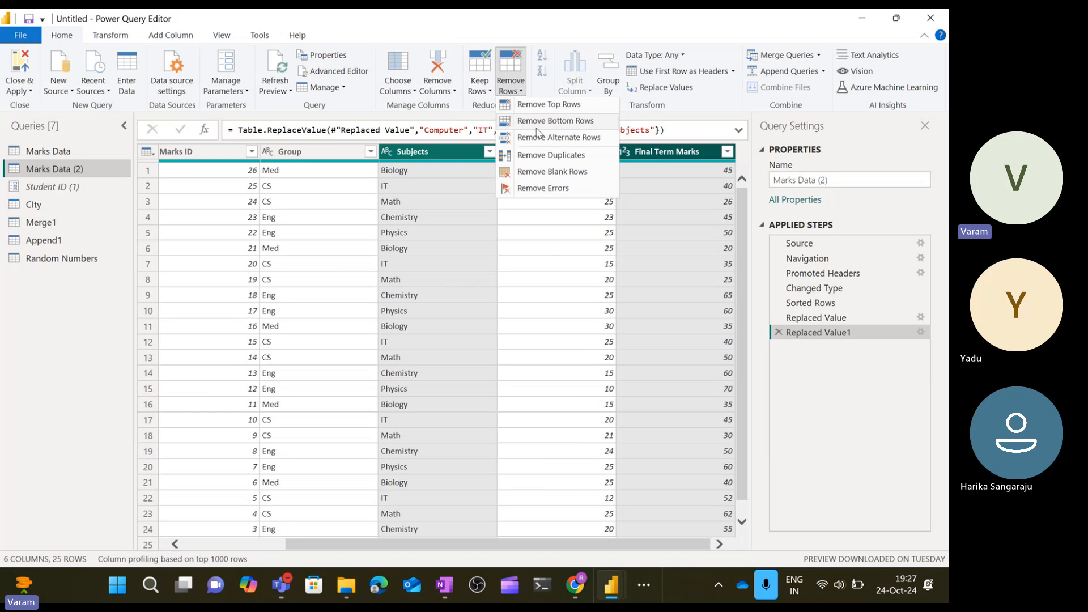
left_click(440, 96)
left_click(470, 122)
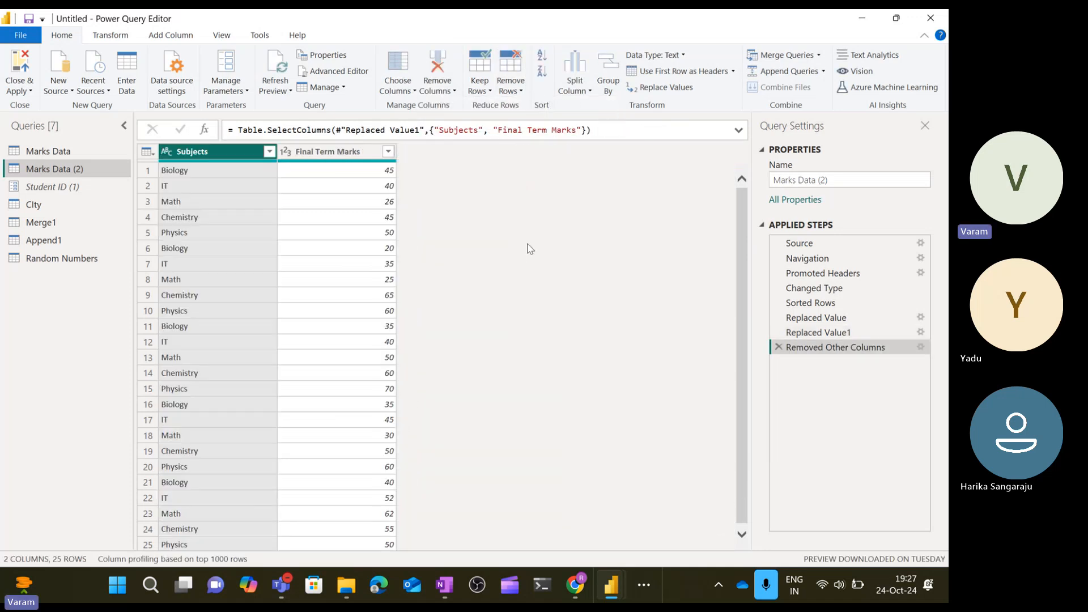
left_click(338, 158)
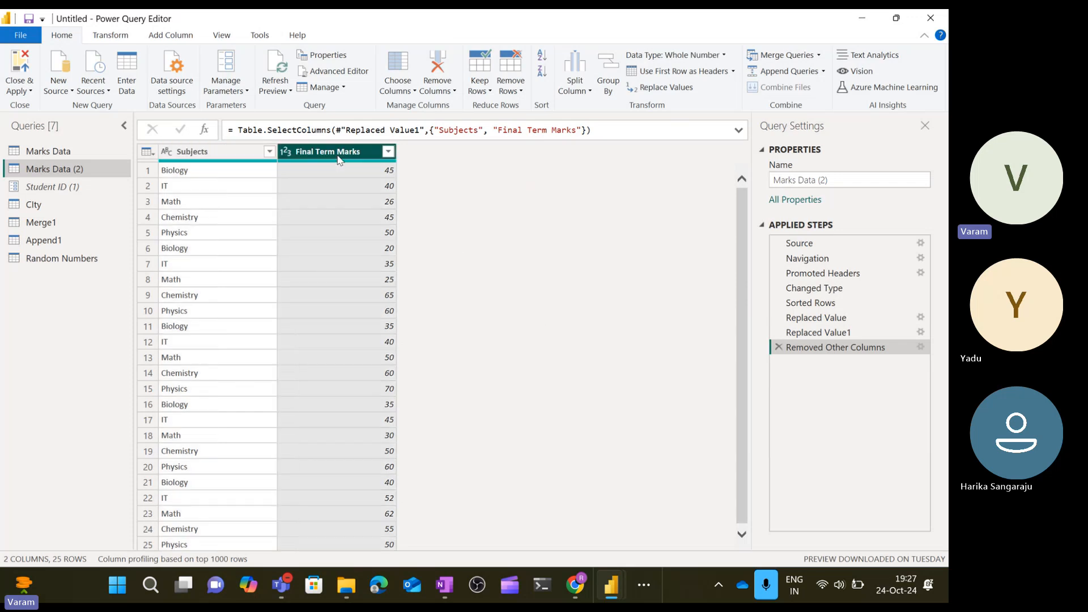
left_click(221, 152)
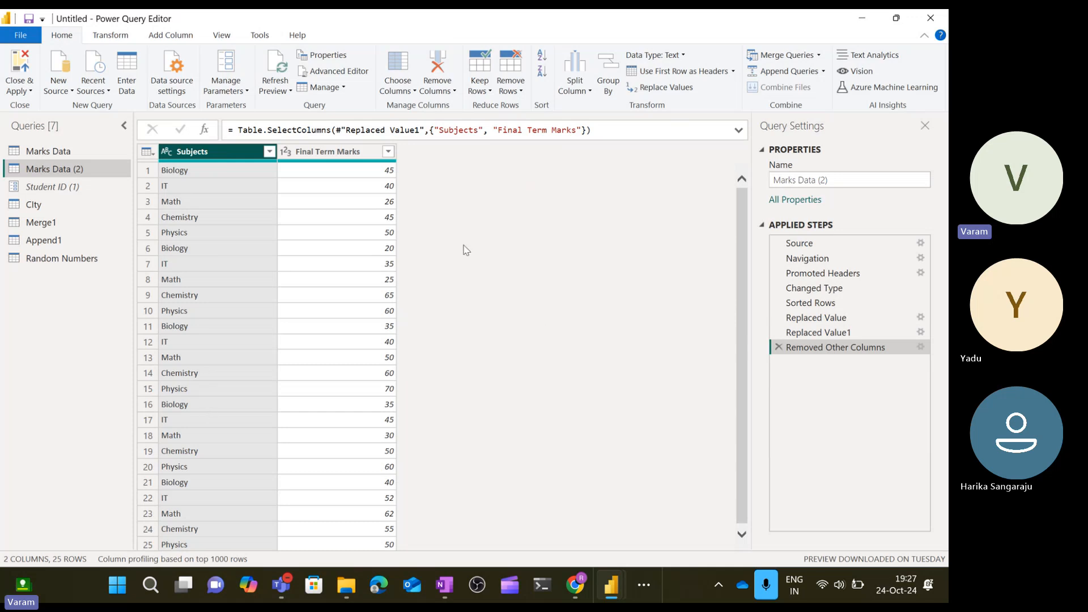
left_click(779, 347)
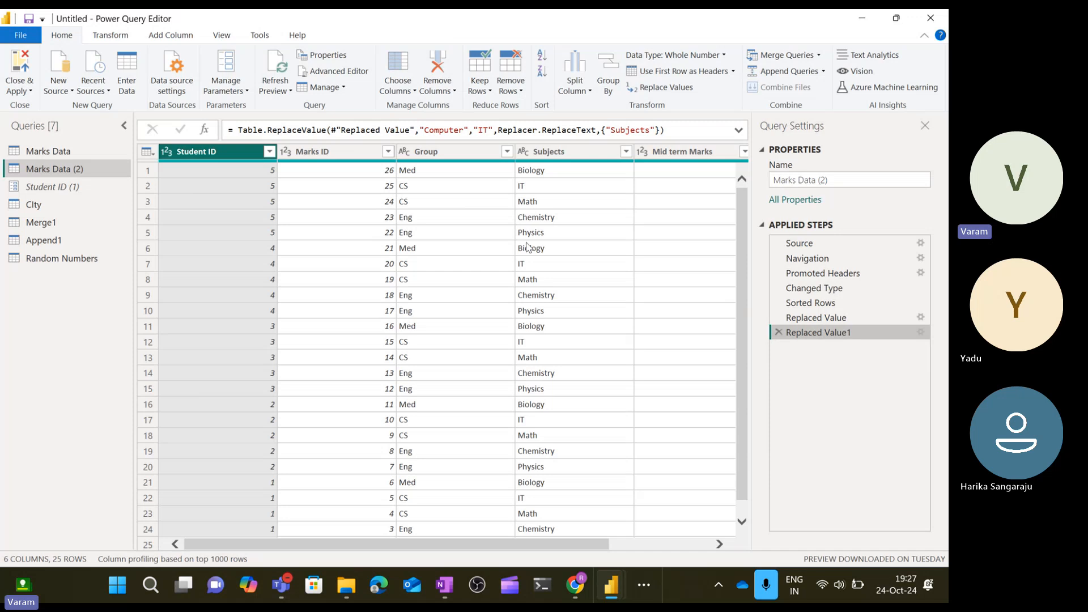
Keep only the Student ID, Subjects and Final Term Marks columns of Marks Data (2), removing all other columns.
scroll(495, 321, "right", 3)
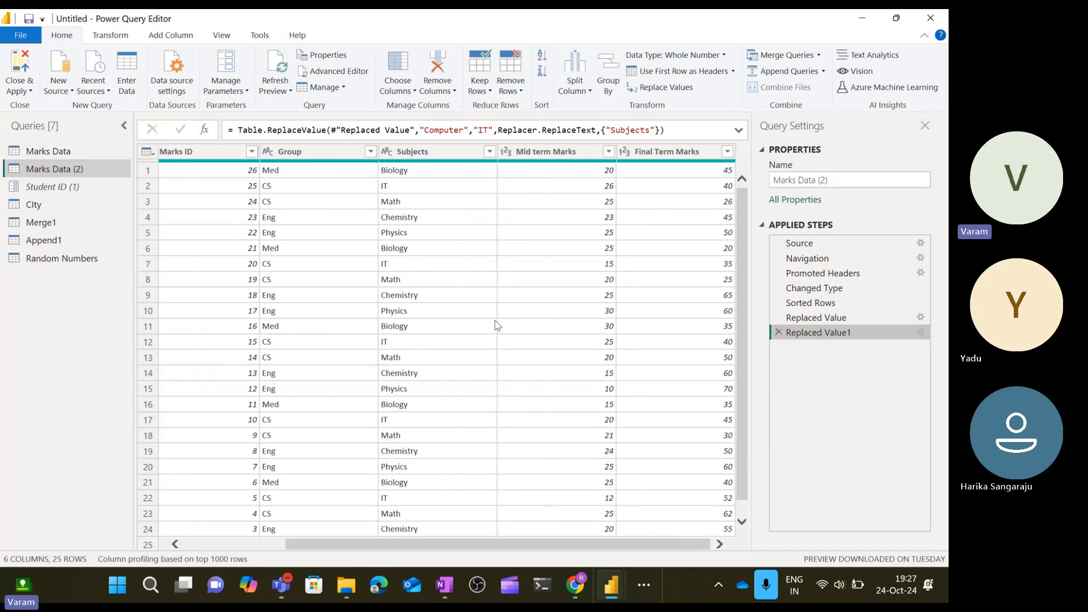
left_click(431, 152)
left_click(665, 151, "ctrl")
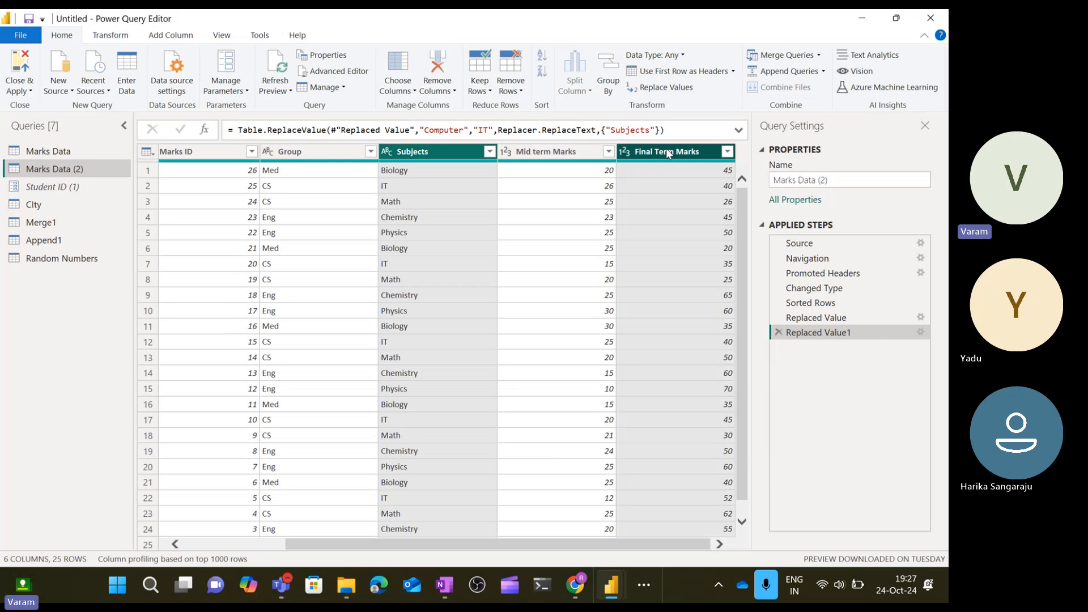
left_click(437, 88)
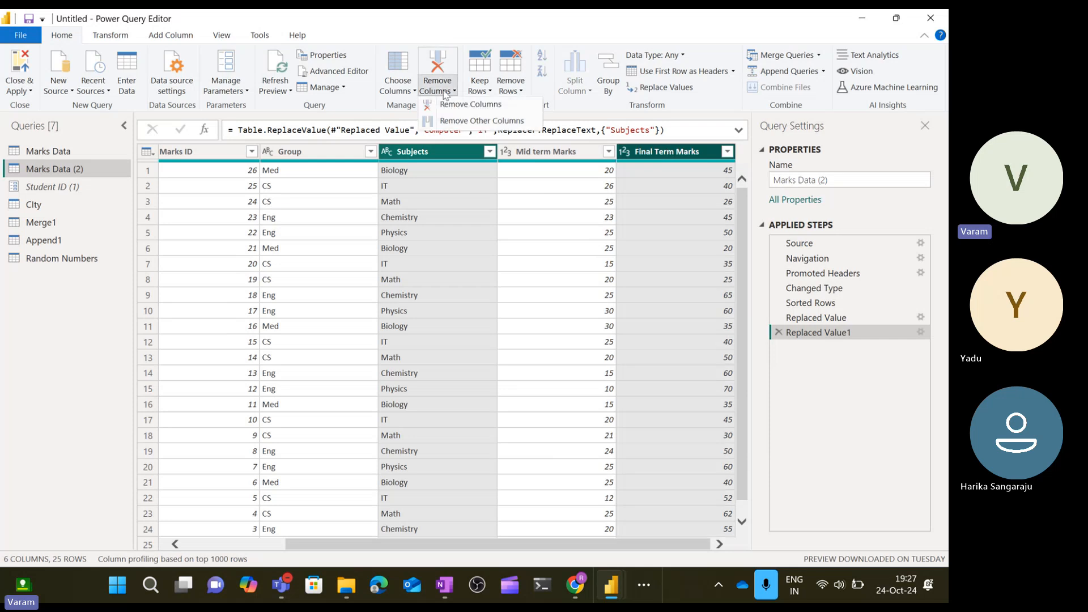
left_click(459, 121)
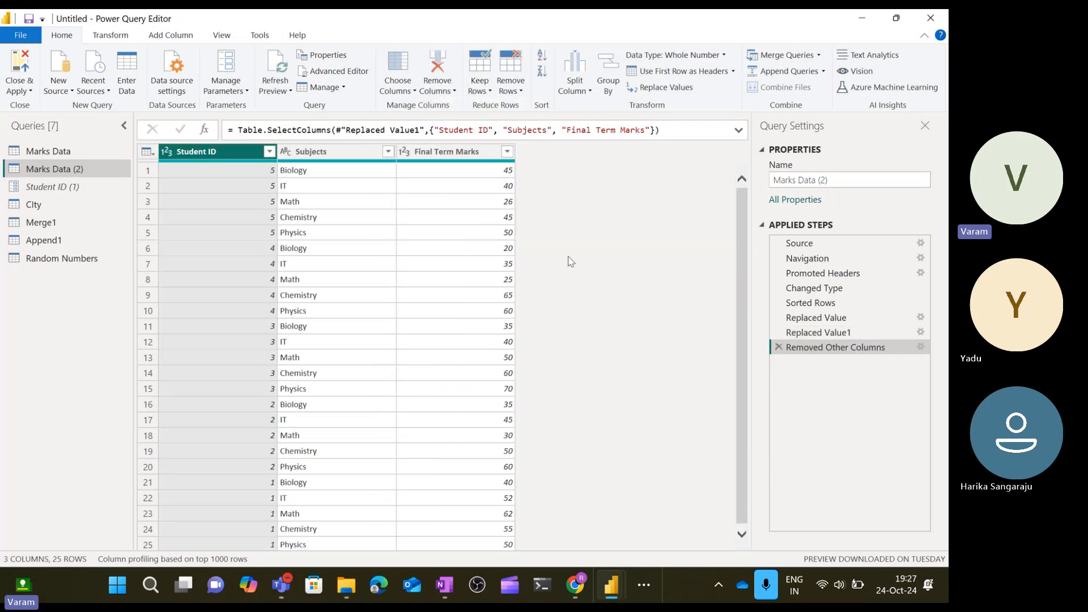
Transpose the reduced Marks Data (2) table and look across the transposed columns.
left_click(110, 36)
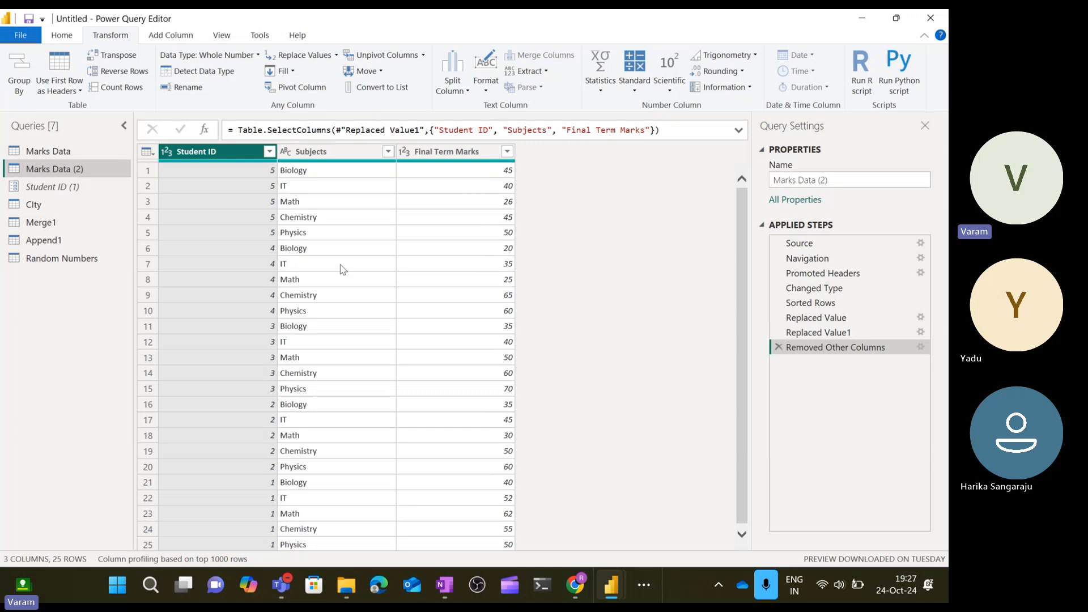
left_click(329, 159)
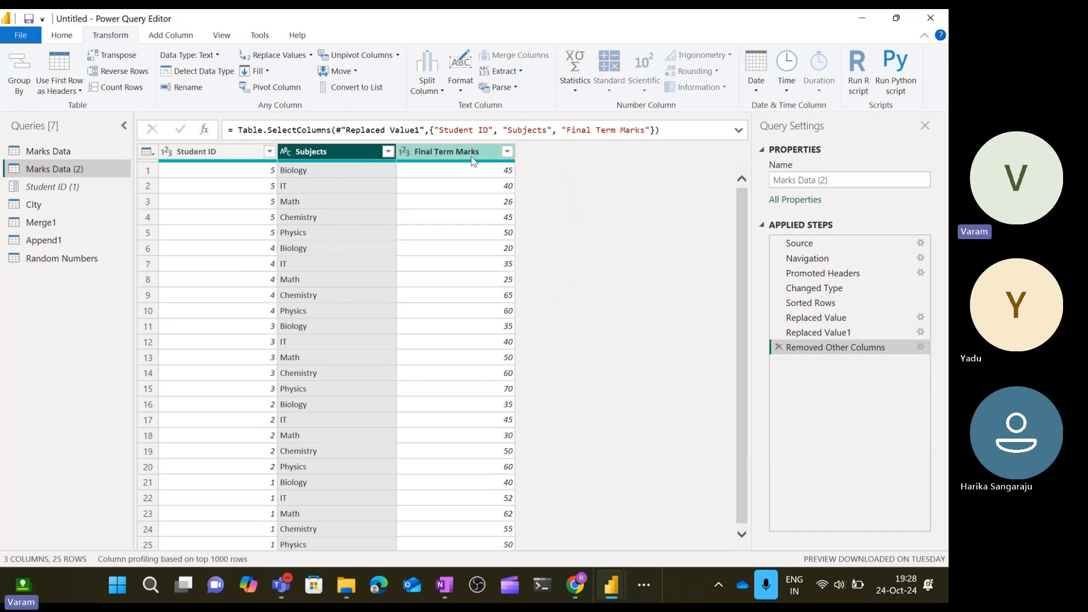
left_click(116, 55)
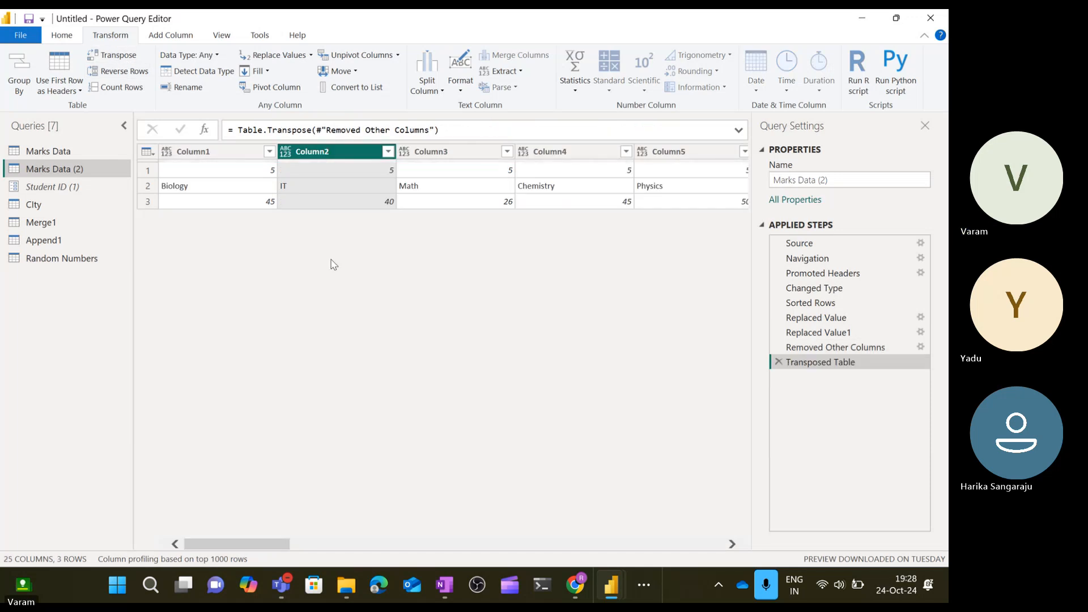
scroll(371, 278, "right", 10)
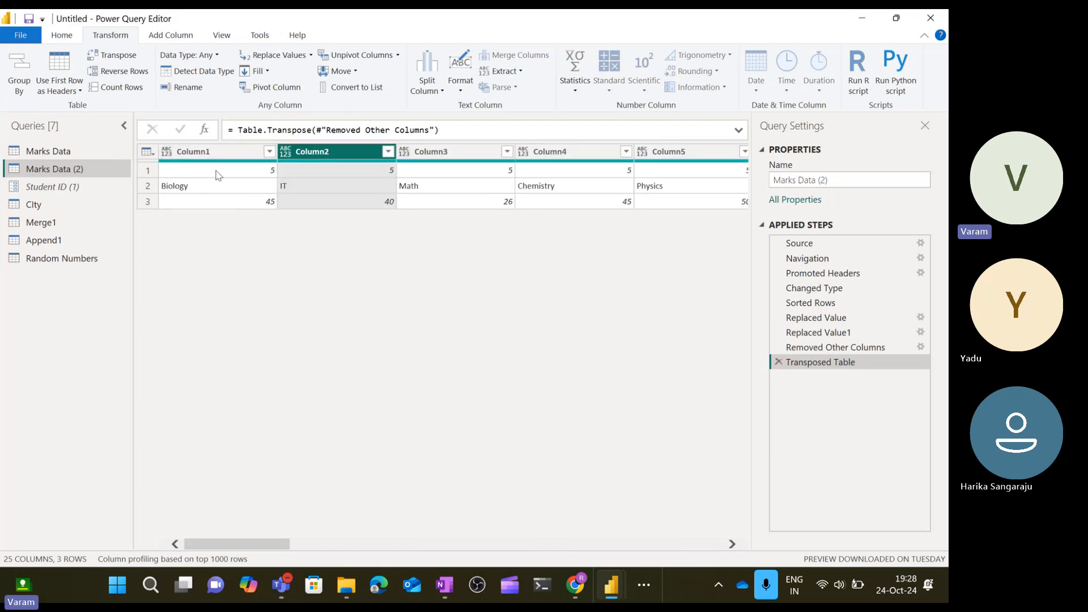
Delete the Transposed Table step of Marks Data (2) and remove the Student ID column.
left_click(778, 361)
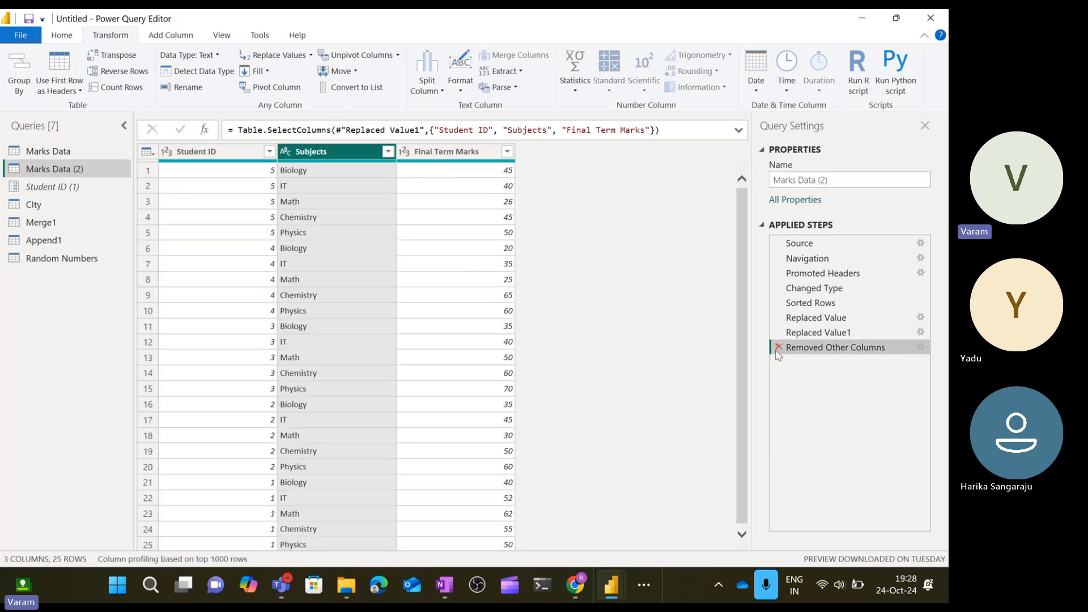
left_click(232, 154)
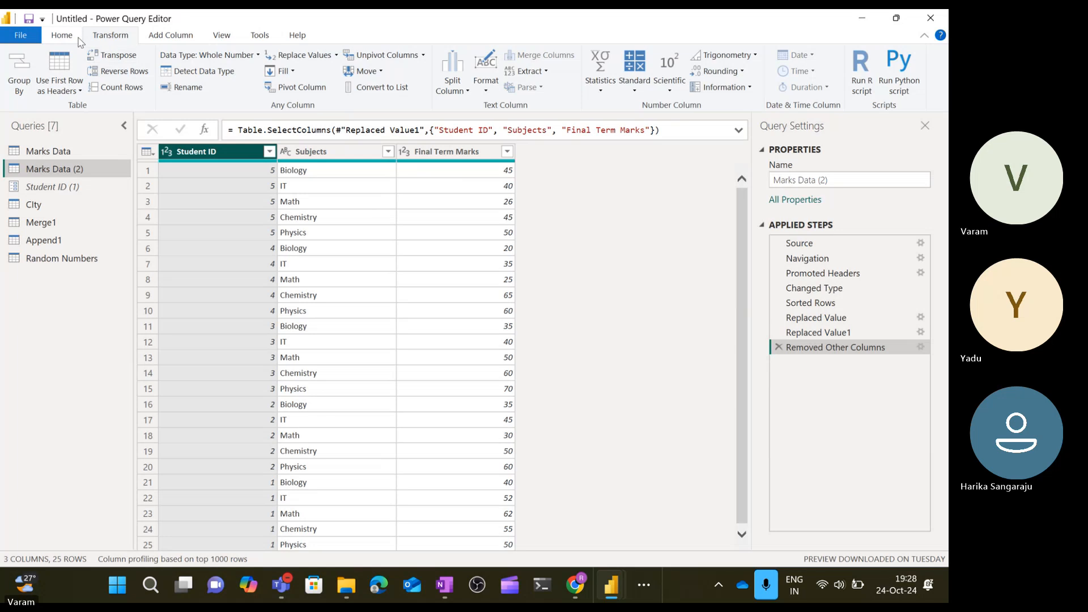
right_click(237, 161)
left_click(268, 183)
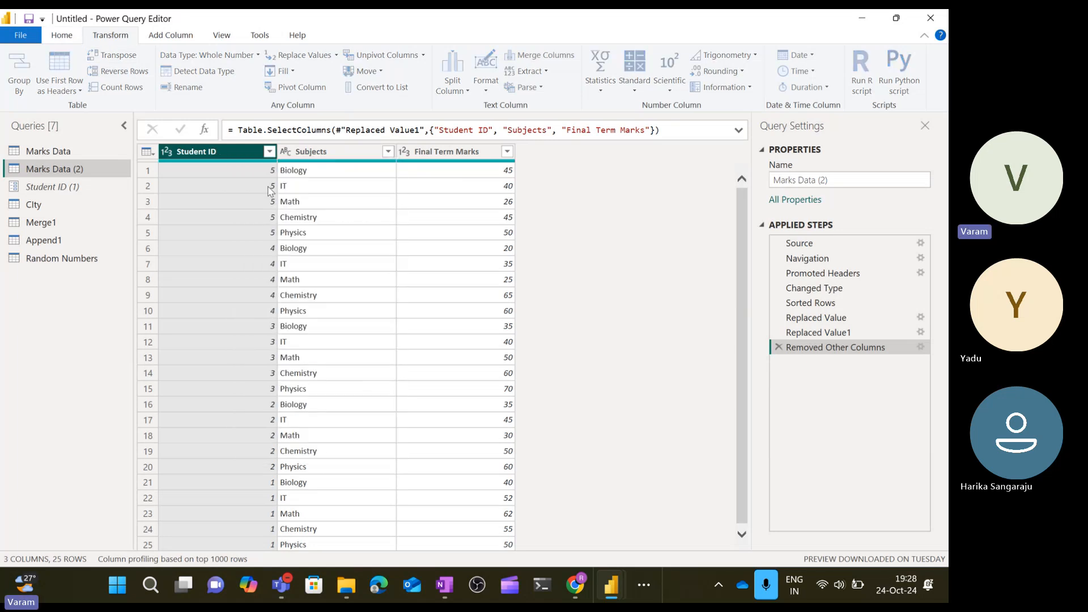
Transpose the Subjects and Final Term Marks table, use its first row as headers, and look across the subject columns.
left_click(113, 54)
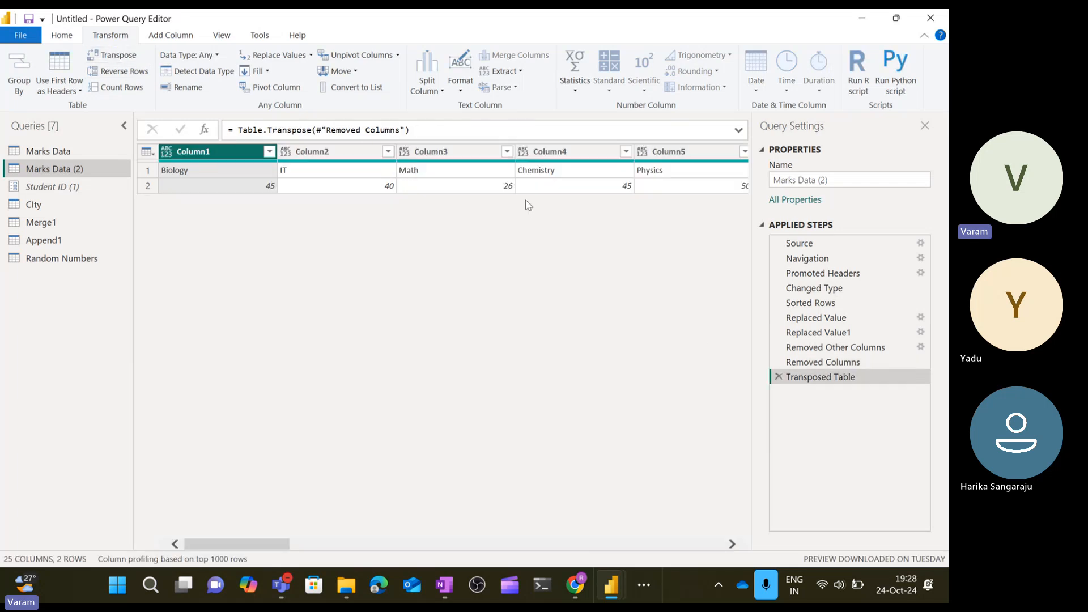
left_click(73, 91)
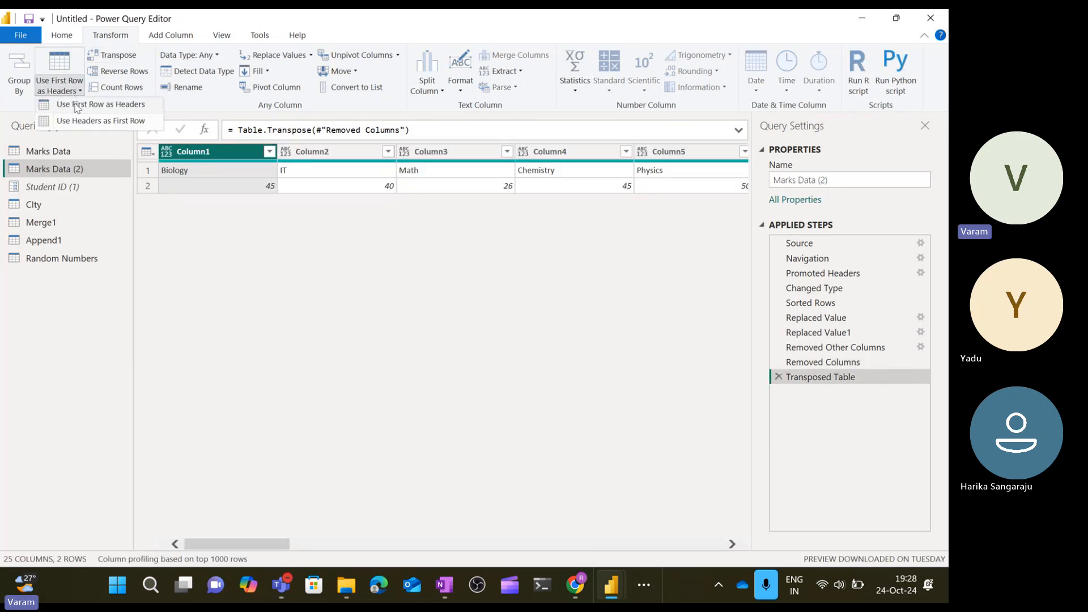
left_click(78, 106)
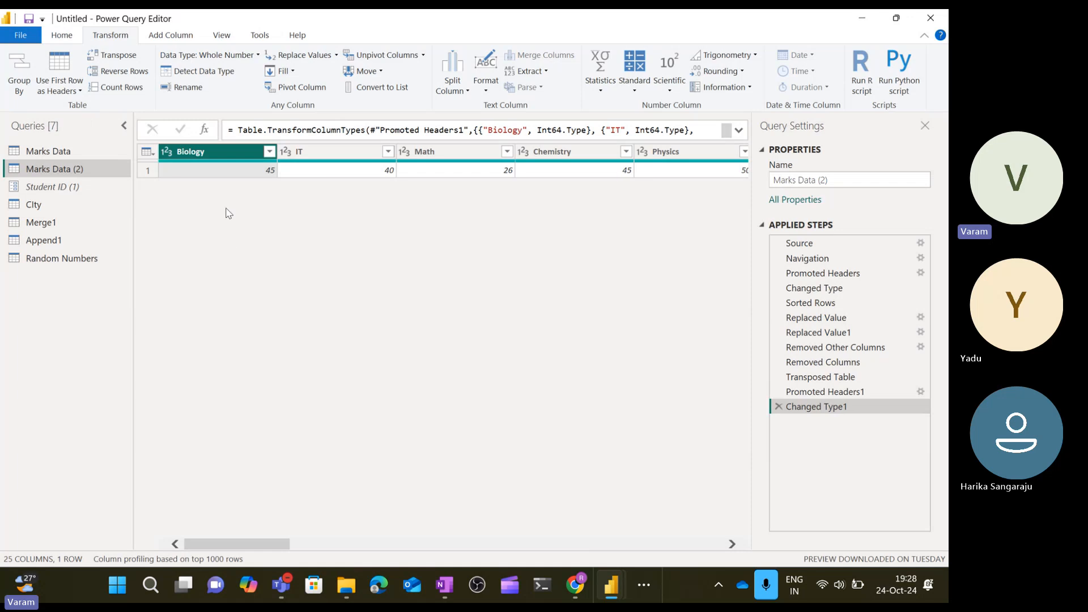
scroll(245, 238, "right", 3)
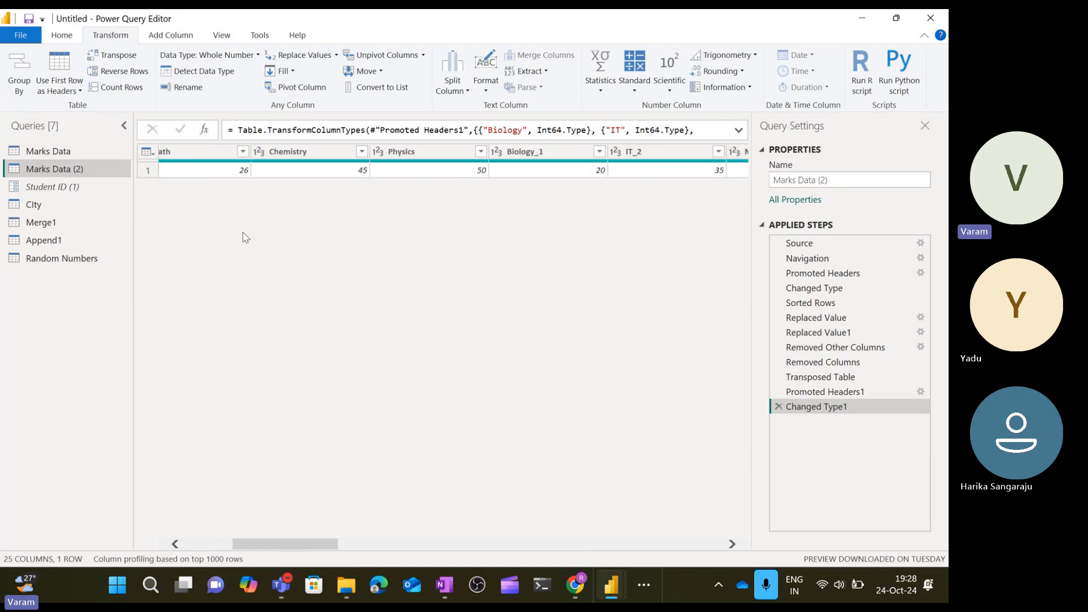
scroll(245, 237, "left", 2)
scroll(246, 237, "right", 3)
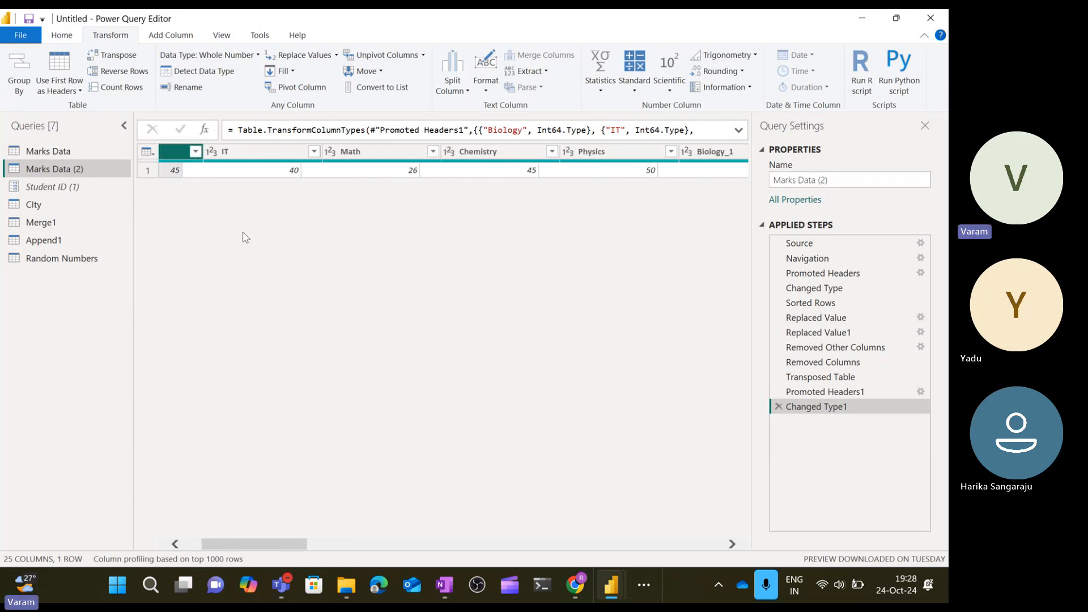
scroll(246, 237, "right", 3)
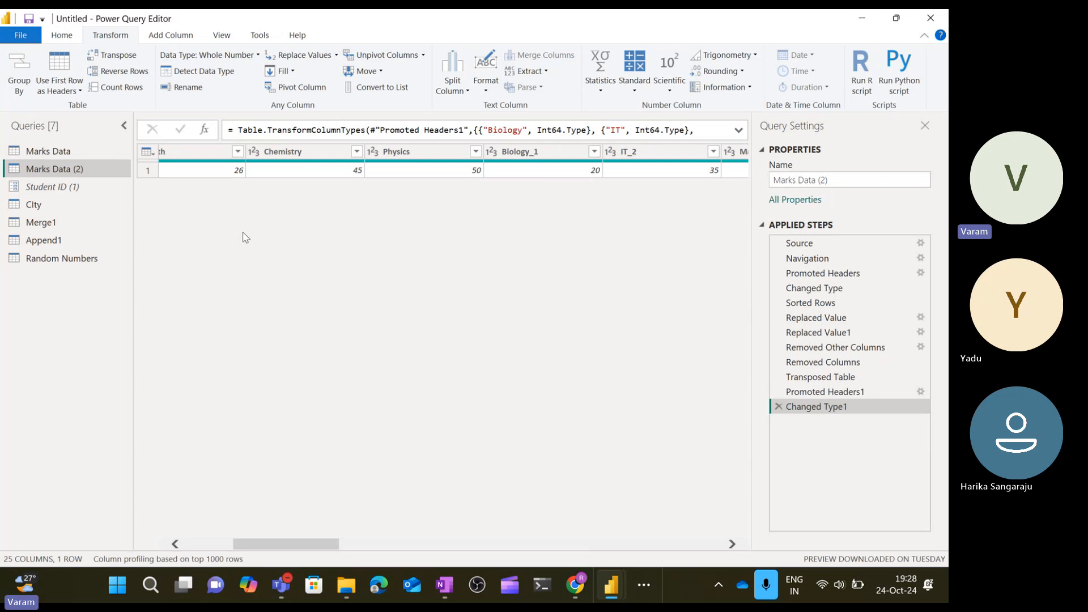
scroll(245, 237, "right", 4)
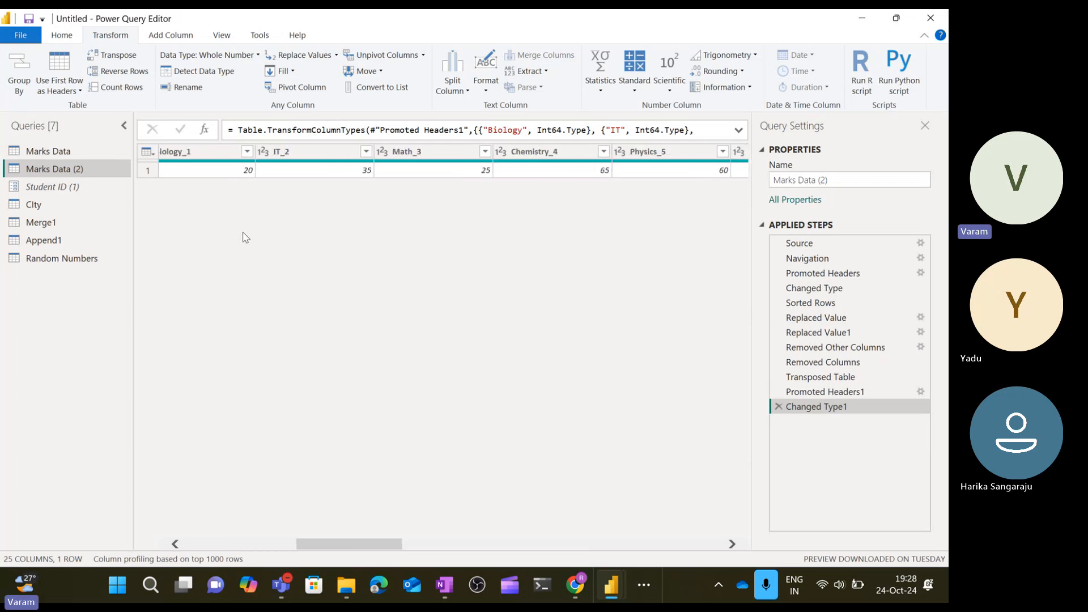
left_click(356, 157)
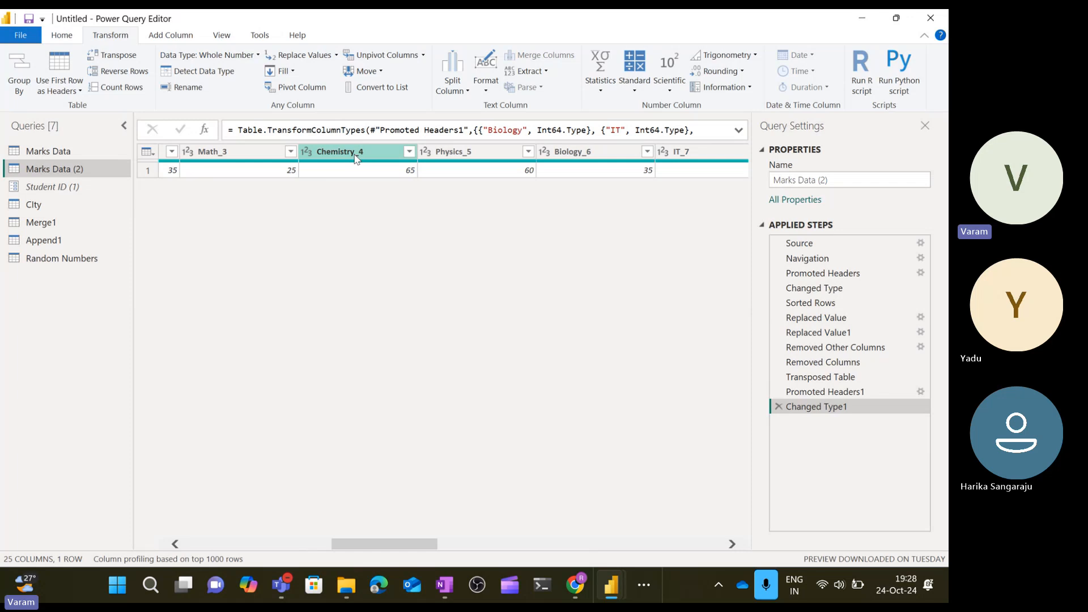
Delete the Changed Type1, Promoted Headers1 and Transposed Table steps.
left_click(777, 405)
left_click(778, 392)
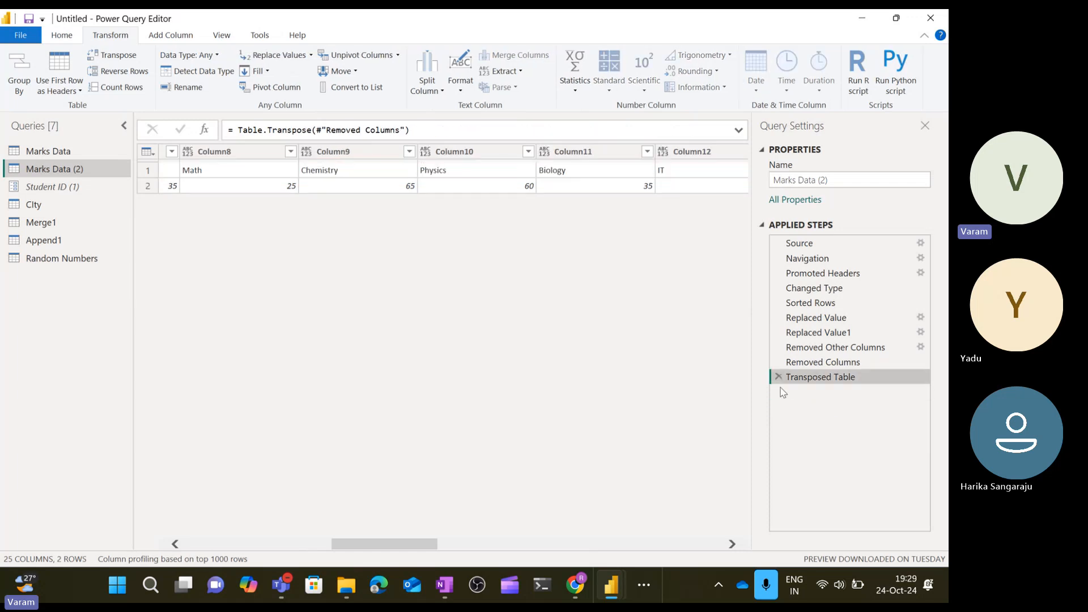
left_click(778, 377)
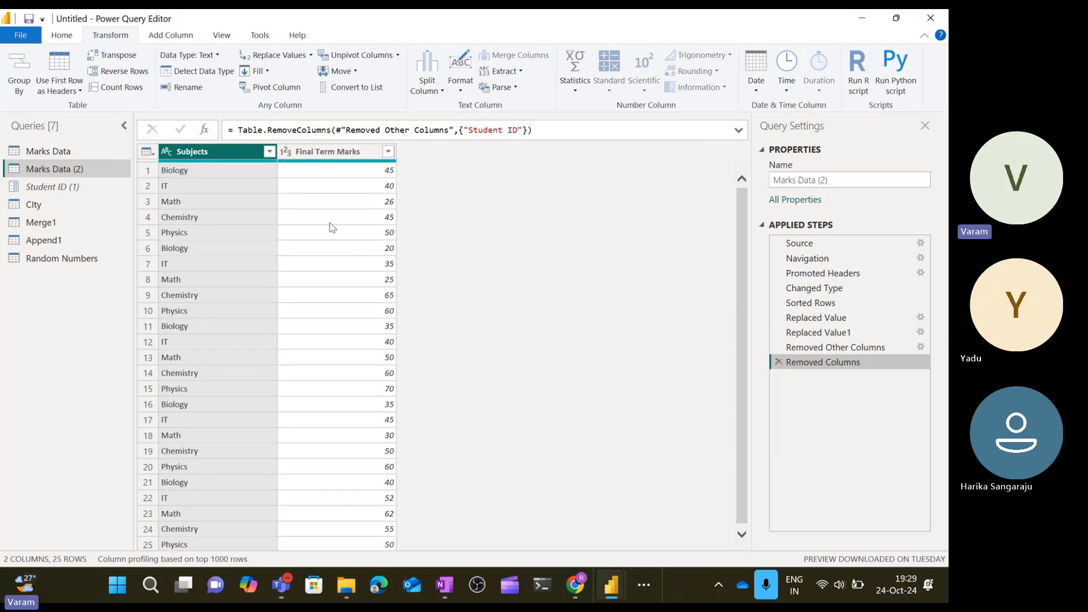
Start a basic Group By on the Subjects column with the new column named Total Marks.
left_click(206, 189)
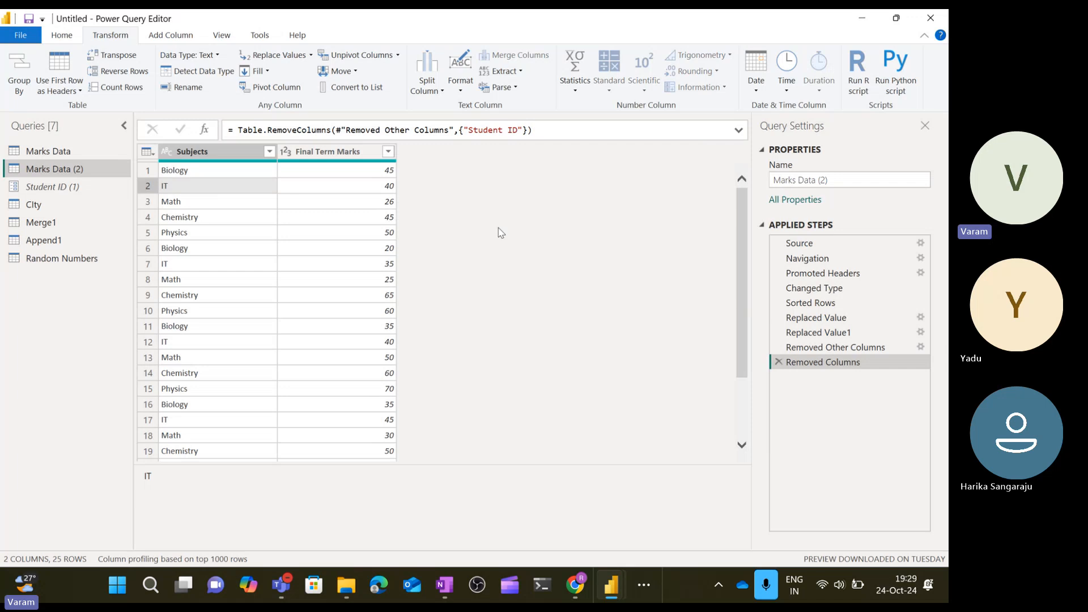
left_click(189, 158)
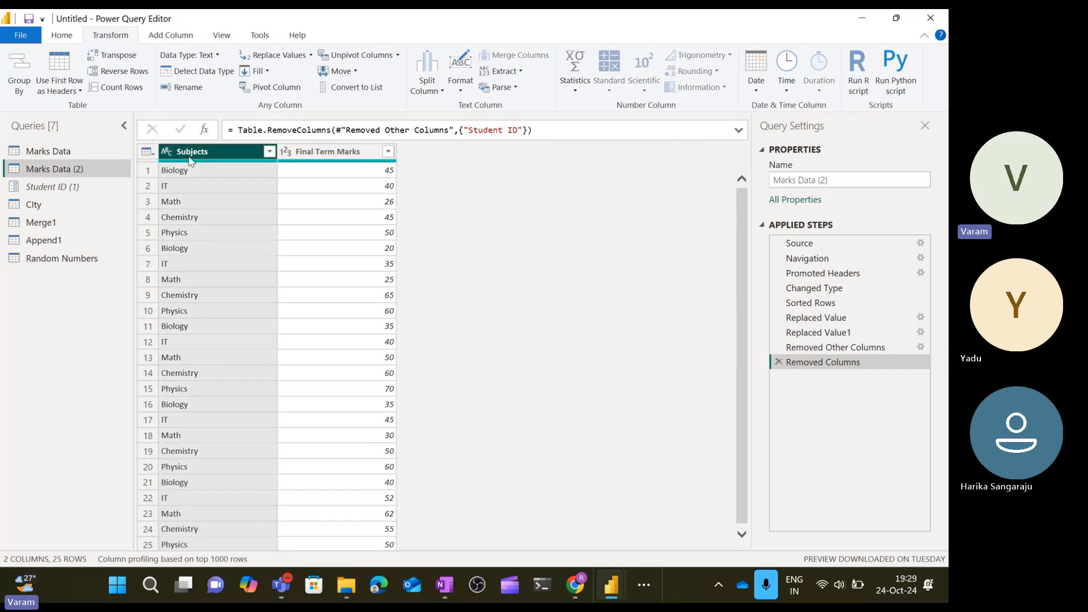
left_click(20, 83)
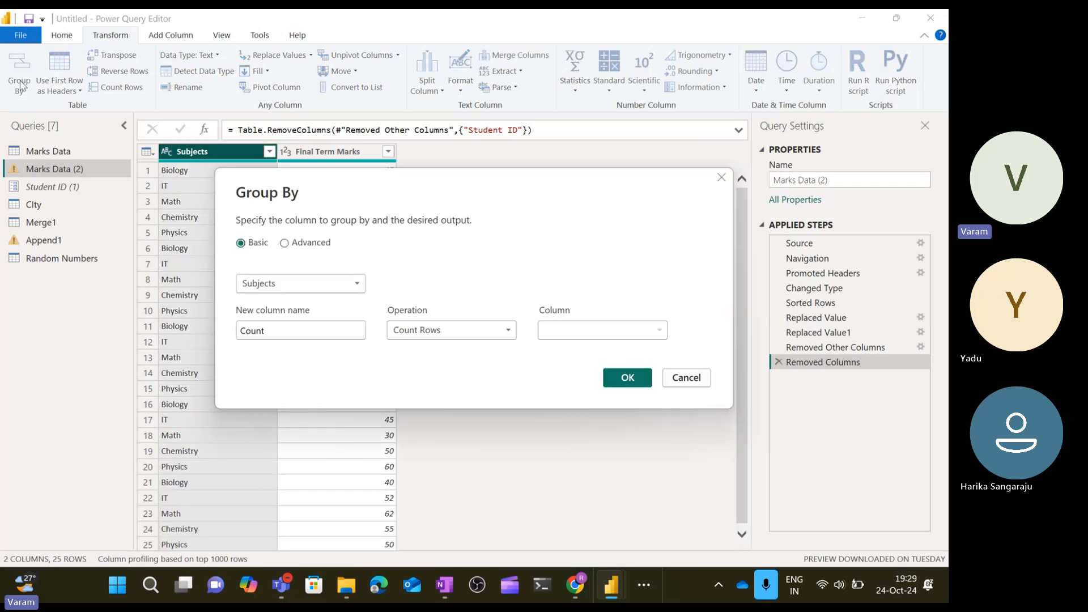
left_click(305, 336)
key("BackSpace")
key("BackSpace")
key("BackSpace")
key("BackSpace")
key("BackSpace")
type("to")
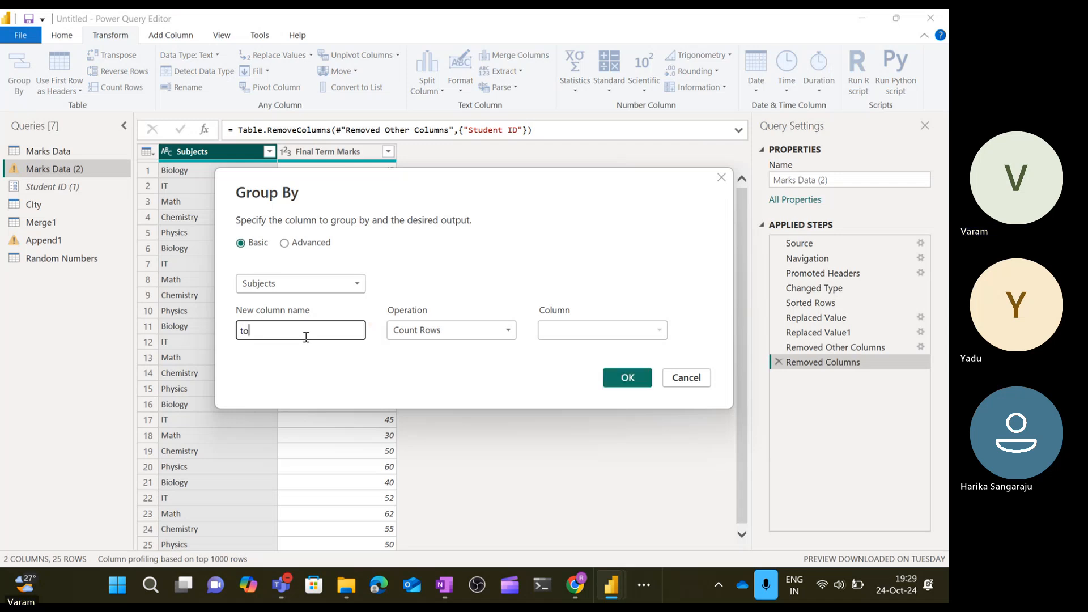
type("tal Marks")
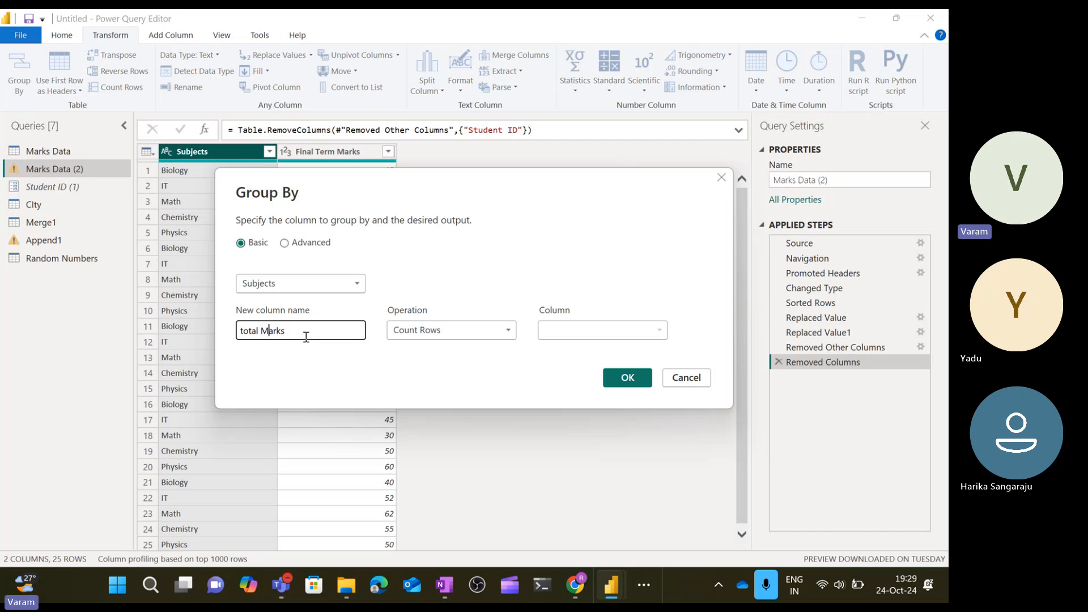
key("Left")
key("Left")
key("BackSpace")
type("T")
Set the grouping operation to Sum of the Final Term Marks column and apply the grouping.
left_click(463, 335)
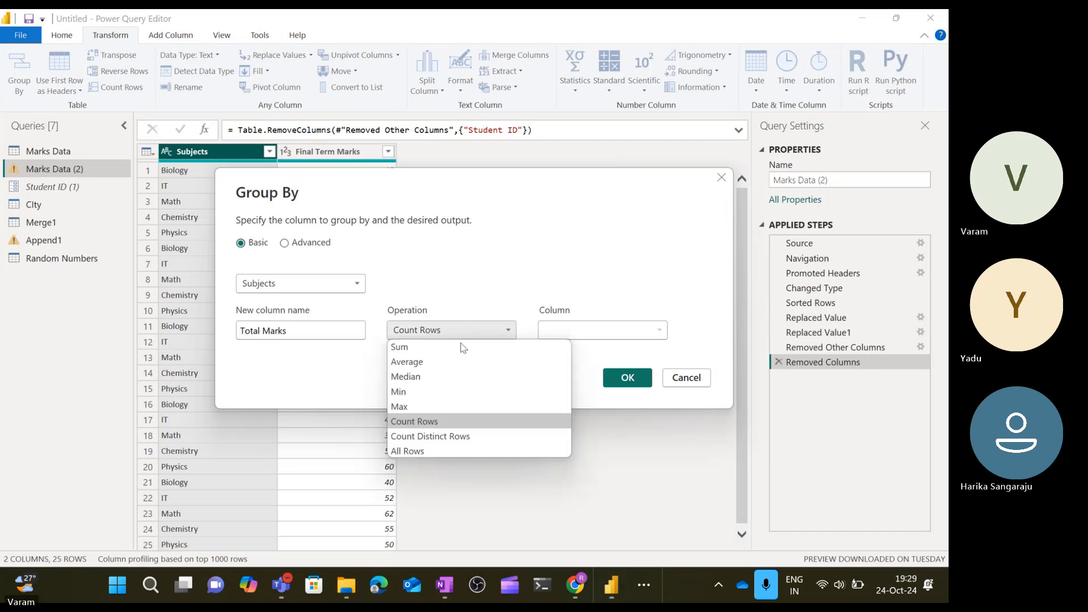
left_click(455, 347)
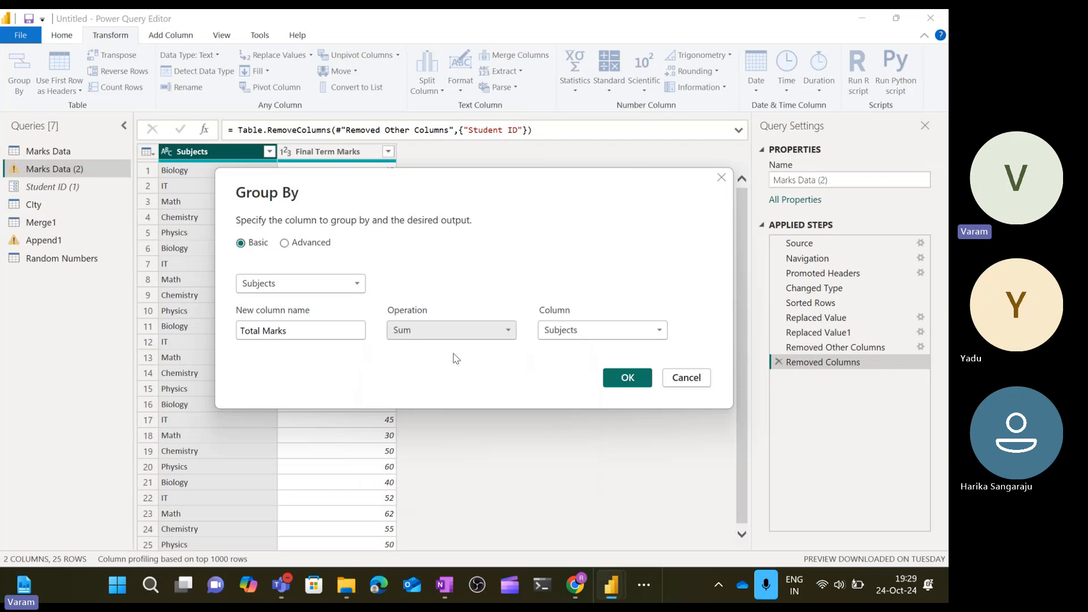
left_click(618, 335)
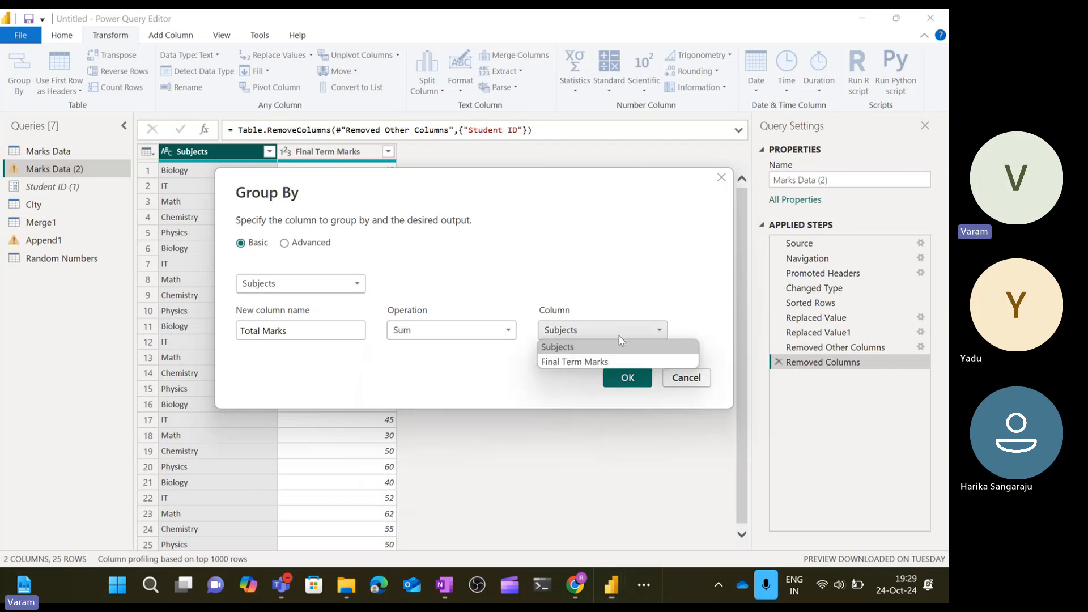
left_click(602, 359)
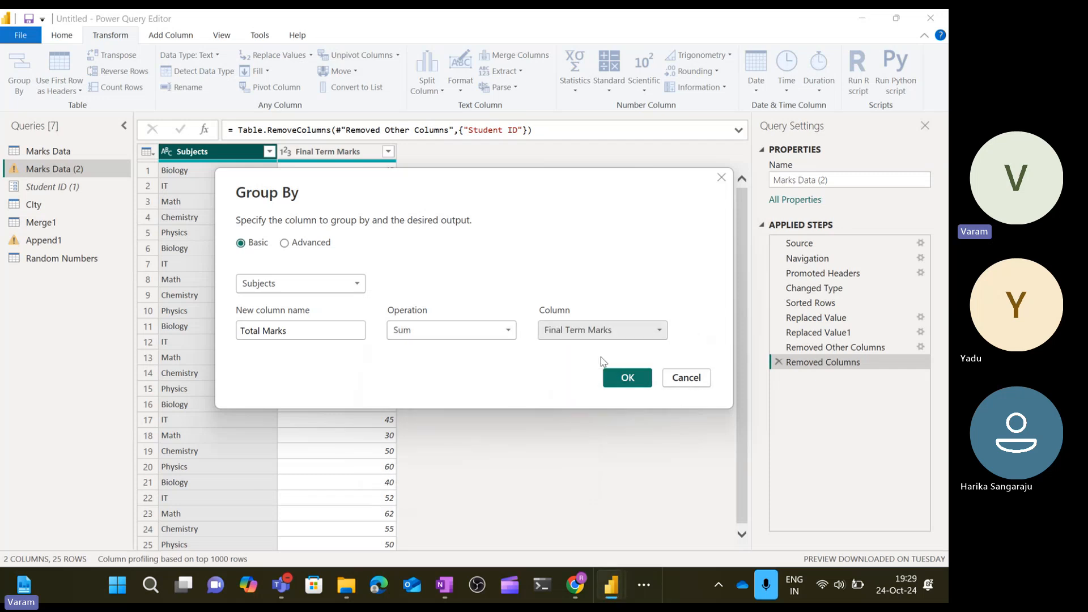
left_click(645, 390)
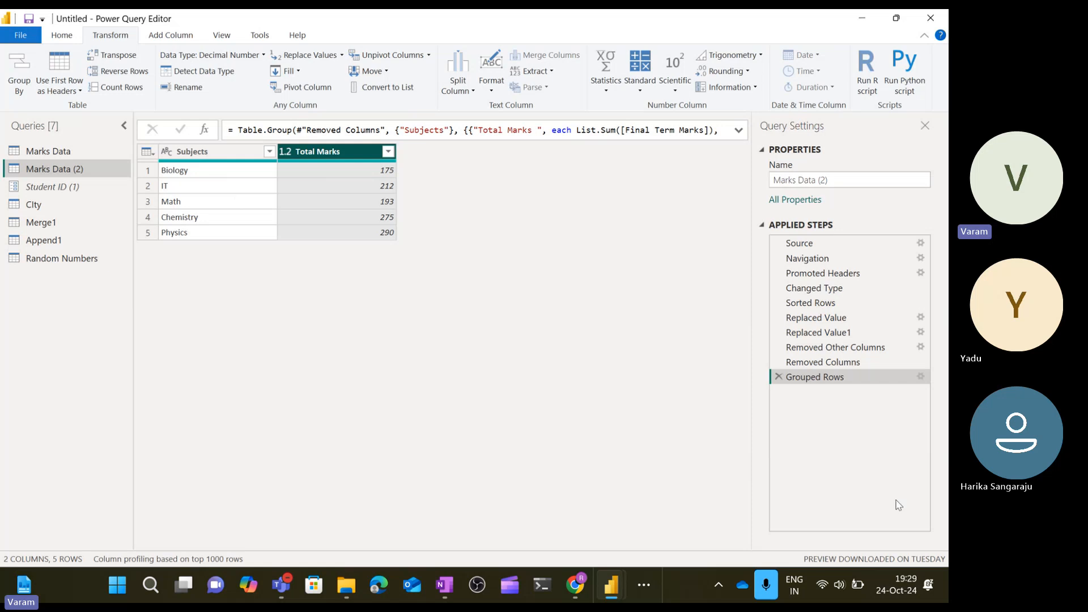
Reverse the rows of the grouped table, then transpose it and use its first row as headers.
left_click(124, 69)
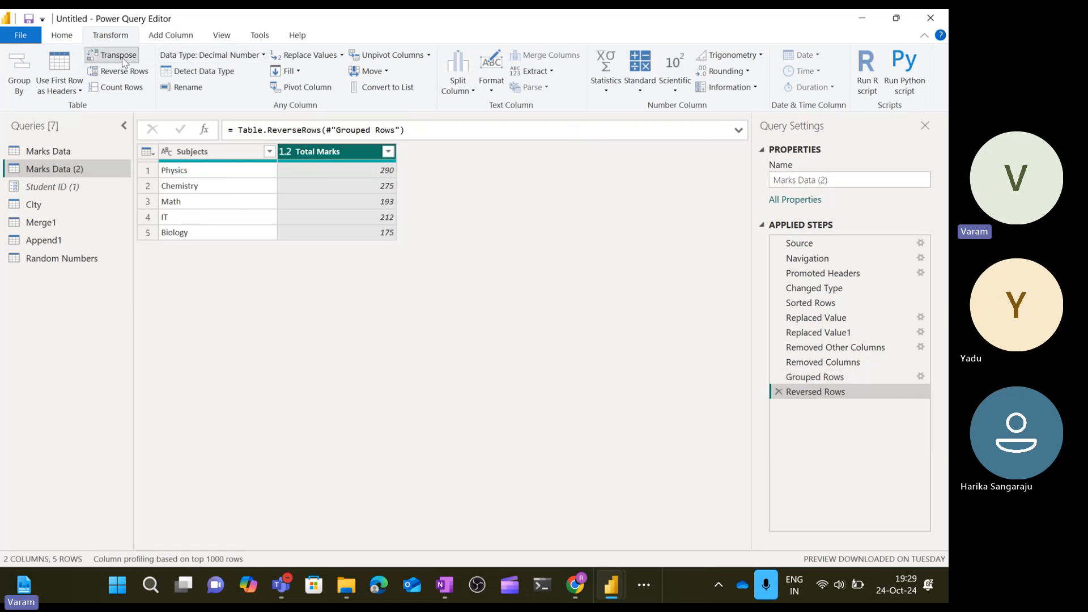
left_click(123, 59)
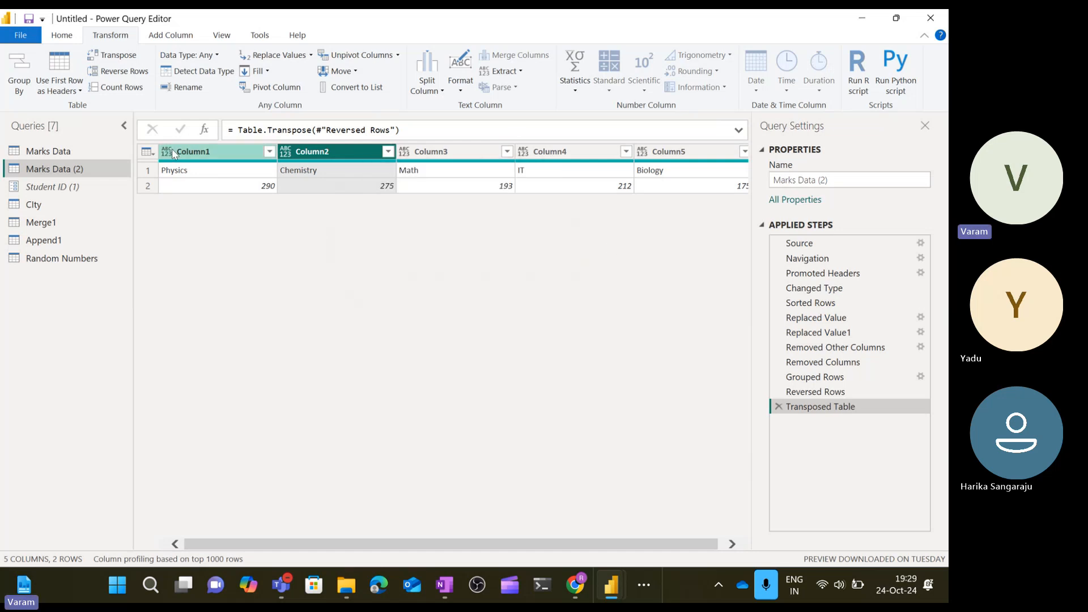
left_click(68, 96)
left_click(71, 107)
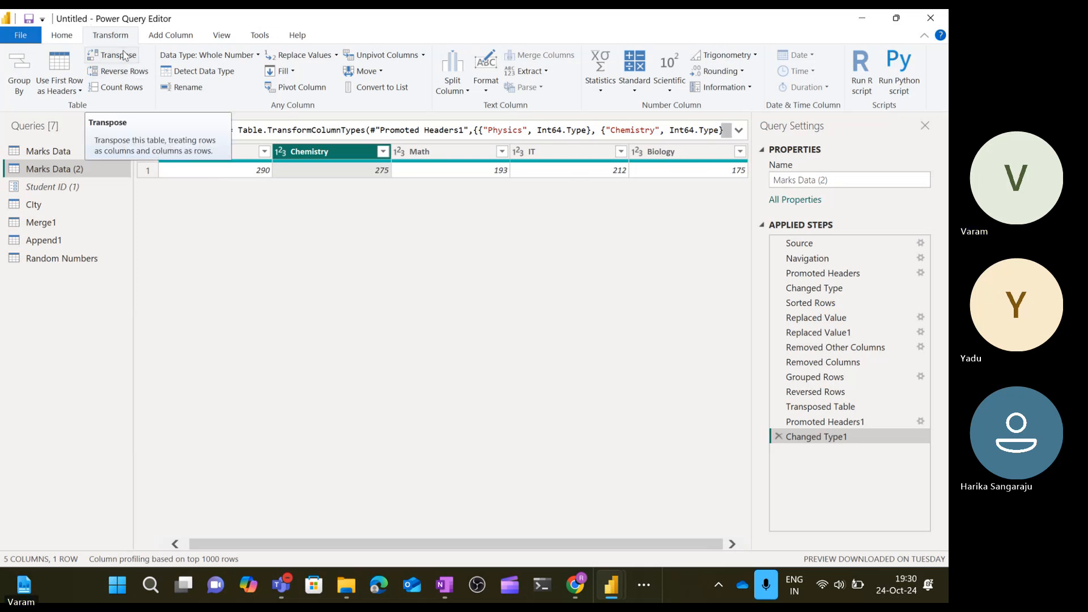
Reverse the rows once more, then delete all applied steps that follow Removed Columns.
left_click(125, 71)
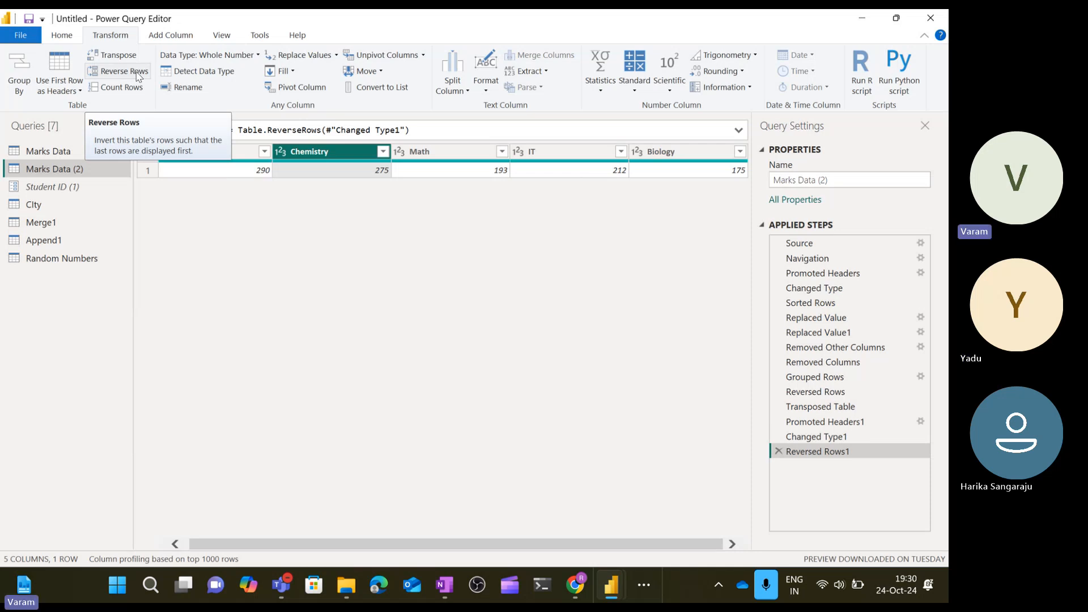
left_click(778, 452)
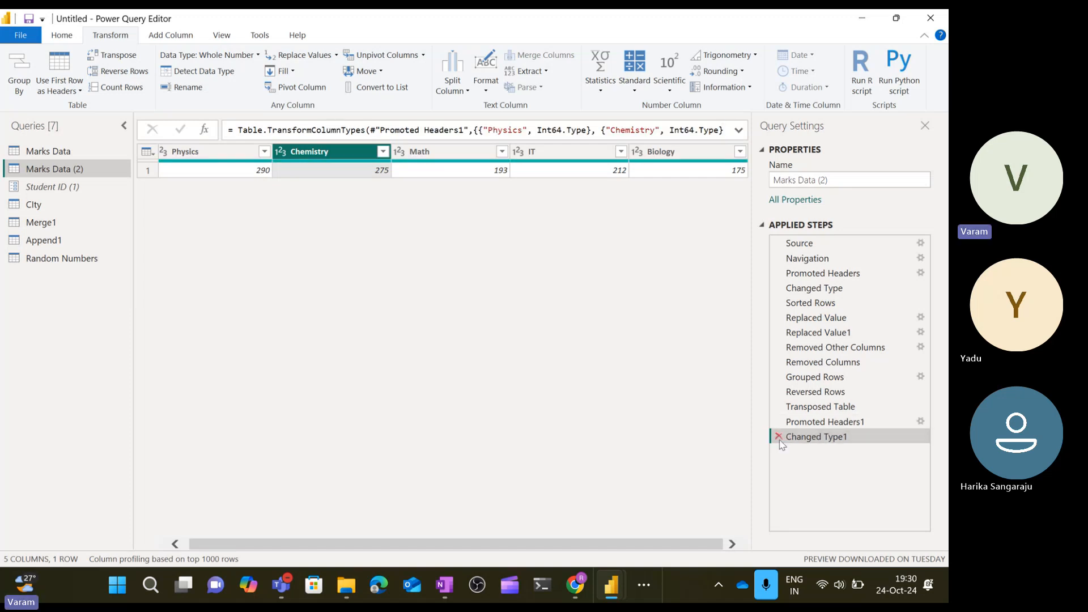
left_click(778, 437)
left_click(778, 421)
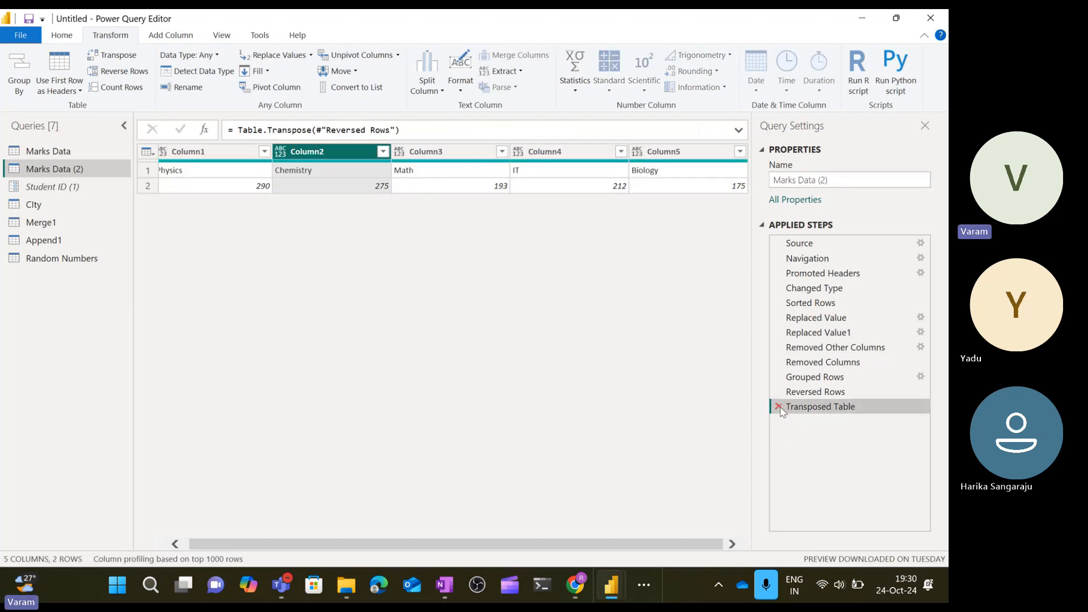
left_click(778, 407)
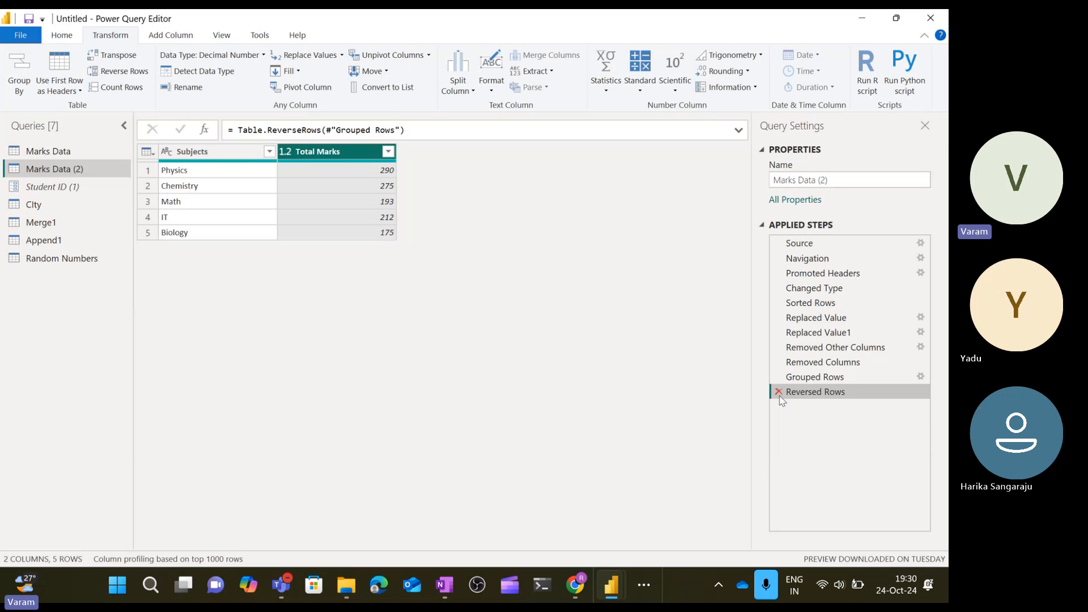
left_click(778, 392)
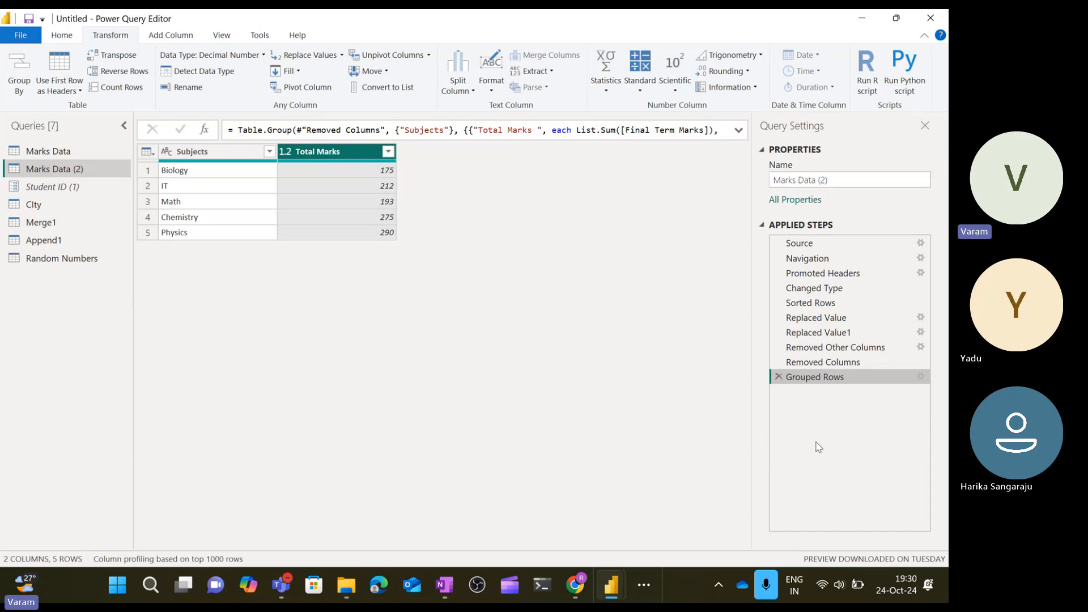
left_click(779, 377)
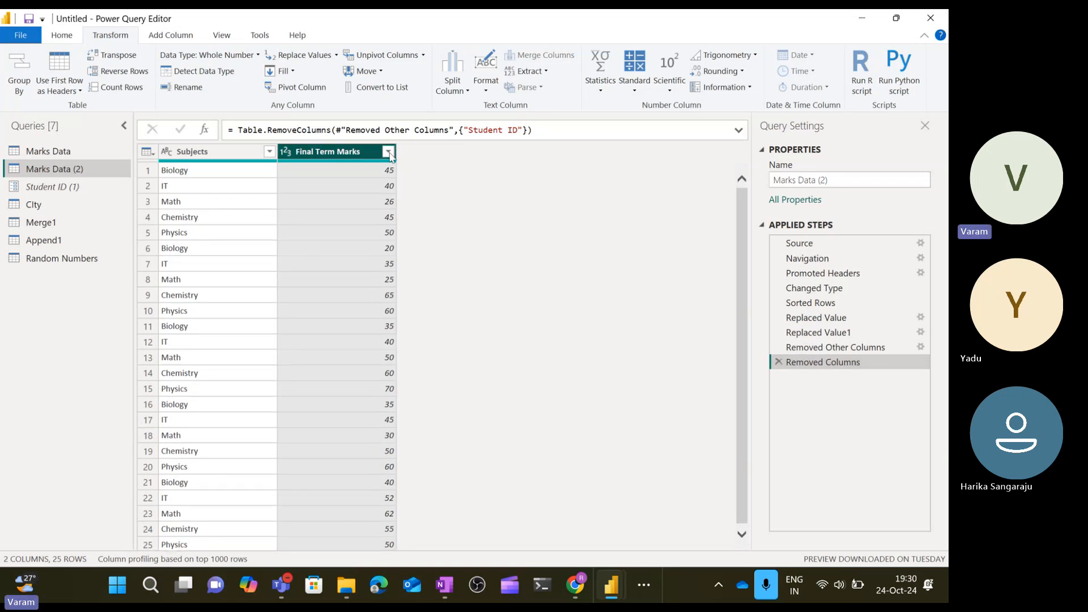
Sort the Final Term Marks column in ascending order, then reverse the table's rows.
left_click(388, 152)
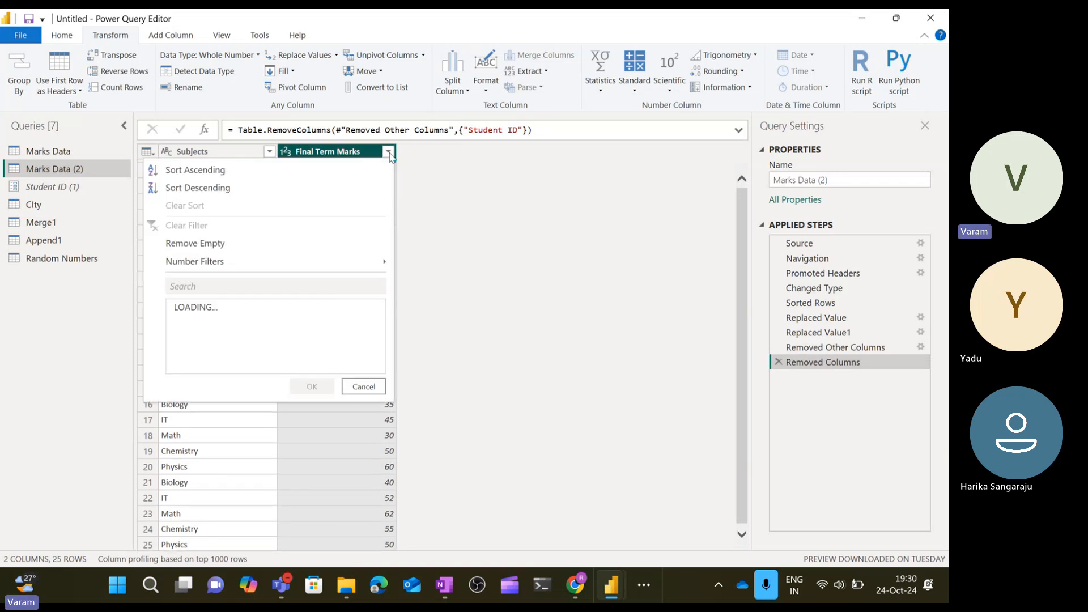
left_click(357, 171)
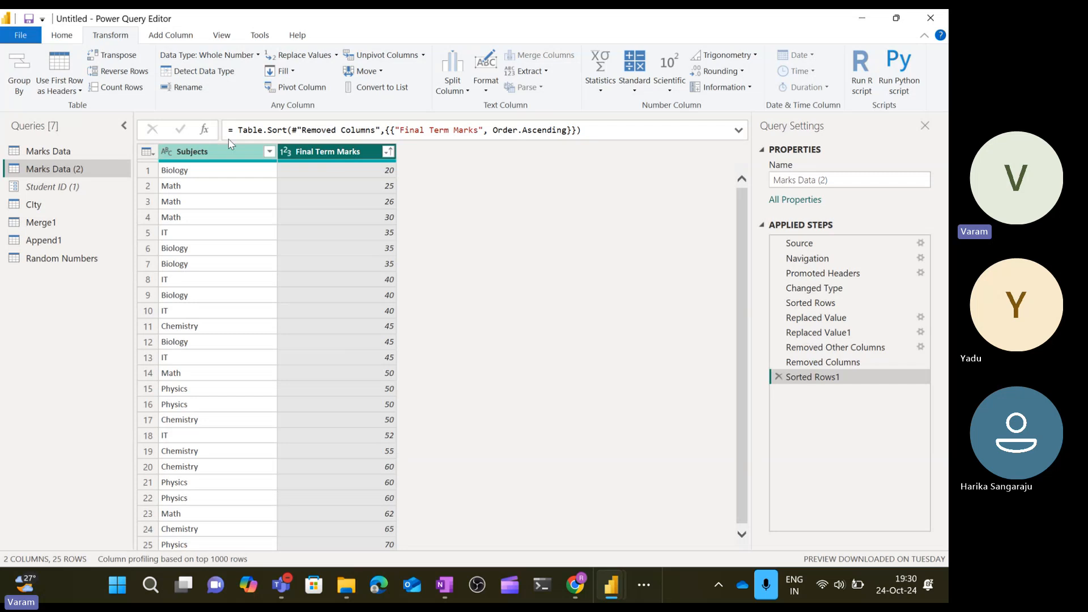
left_click(135, 75)
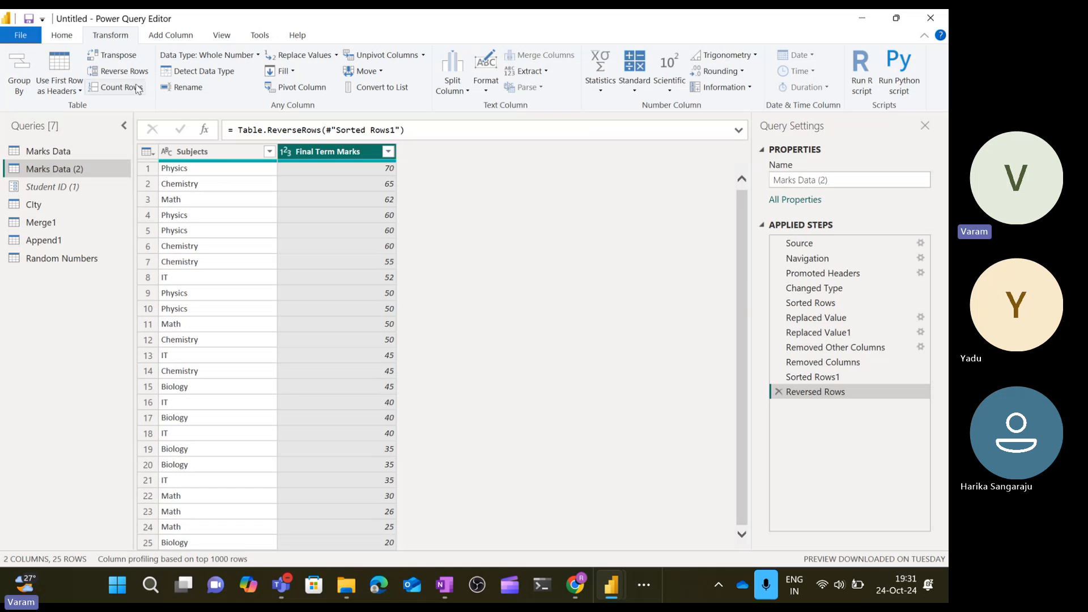
Transpose the table and remove that transposition, then reverse the table's rows twice.
left_click(119, 55)
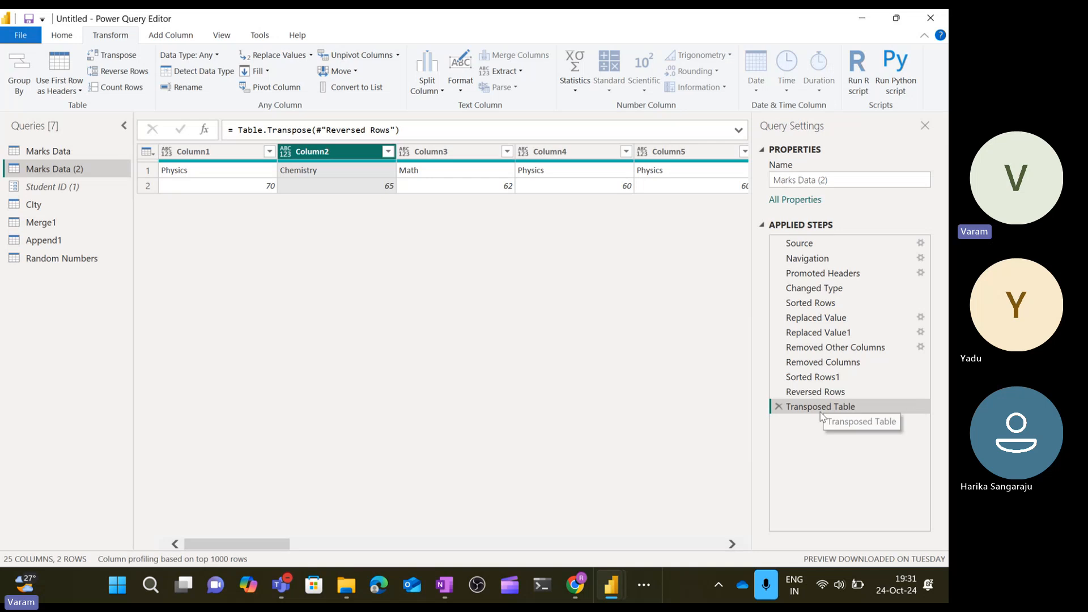
left_click(778, 407)
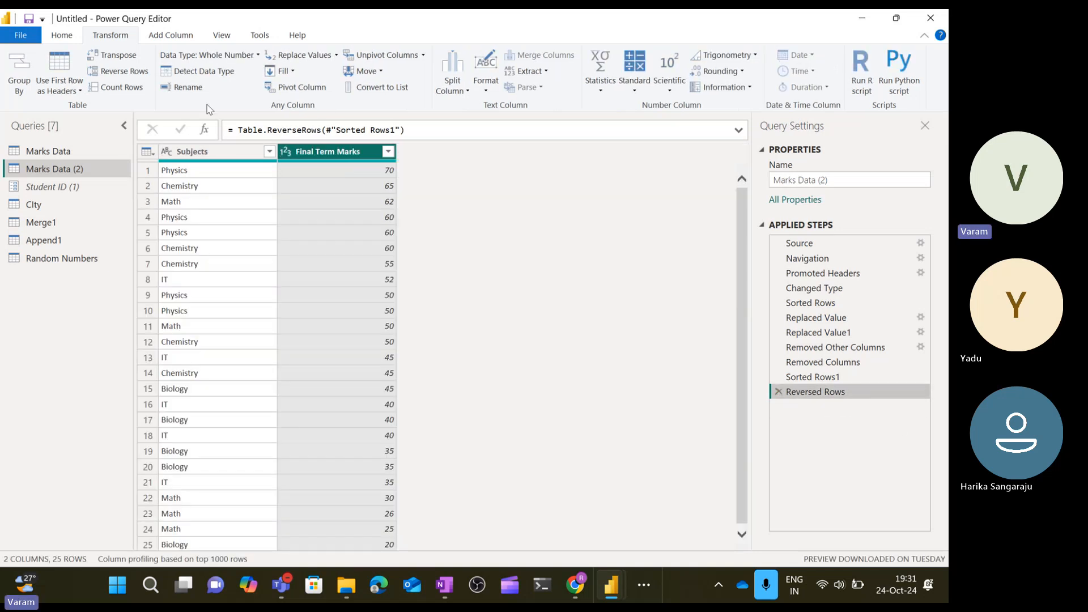
left_click(138, 79)
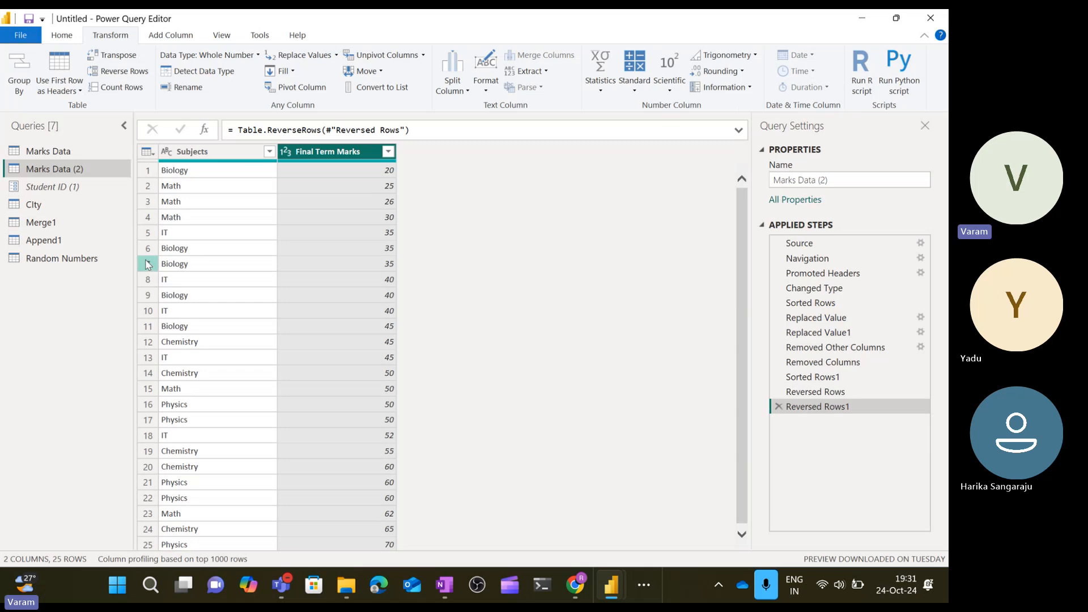
left_click(136, 73)
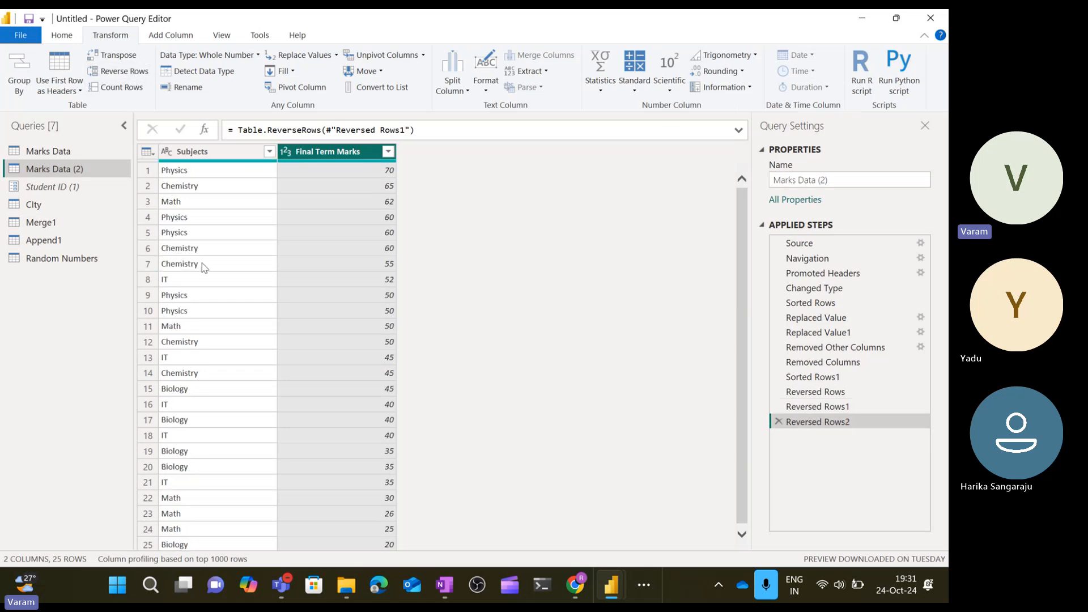
Add an index column starting from 1 to the table.
left_click(186, 35)
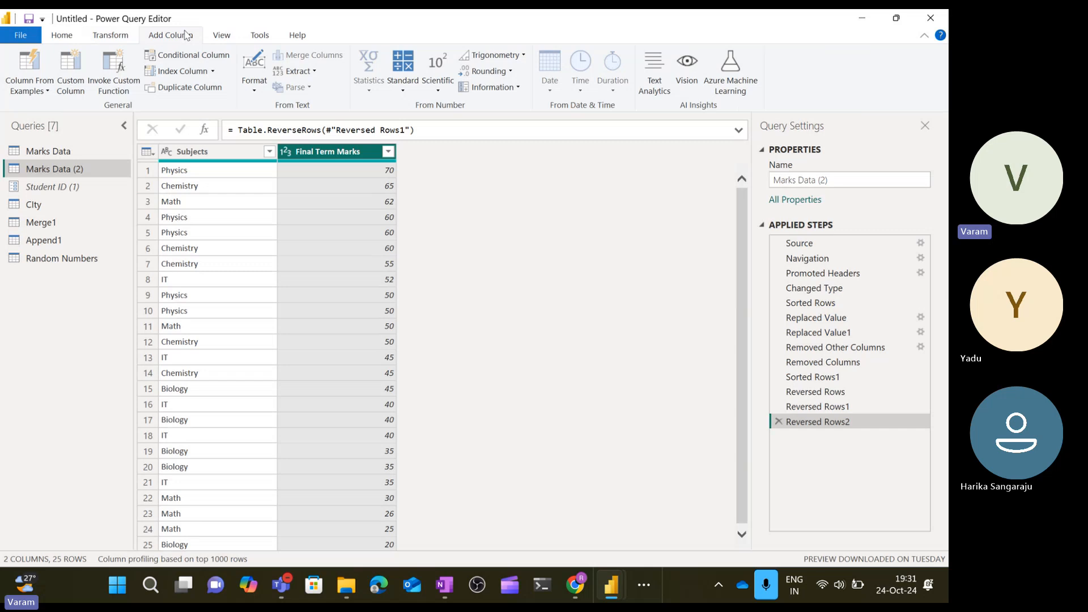
left_click(213, 71)
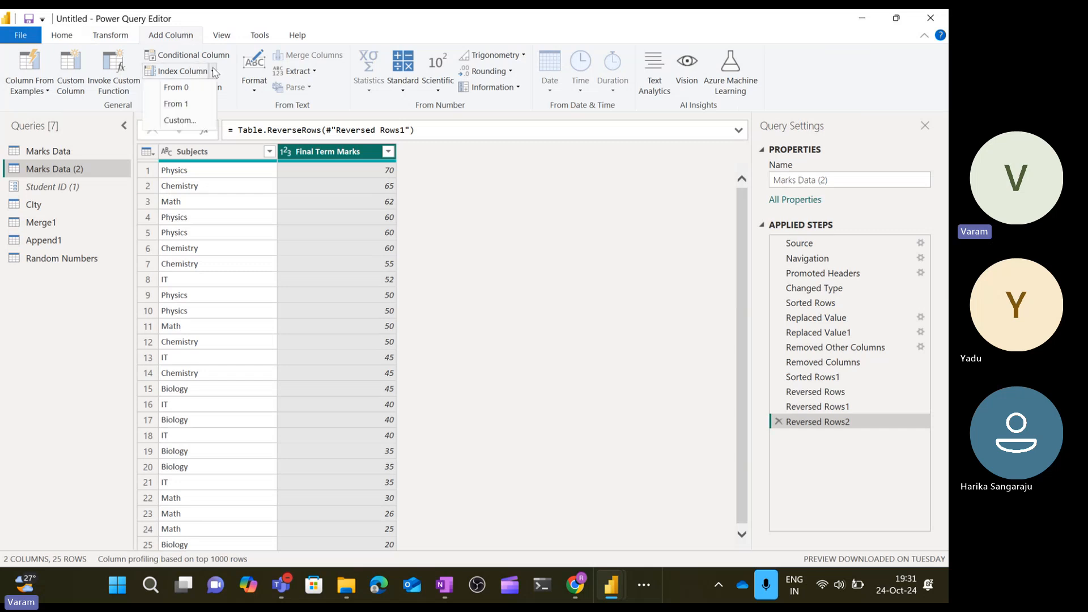
left_click(201, 116)
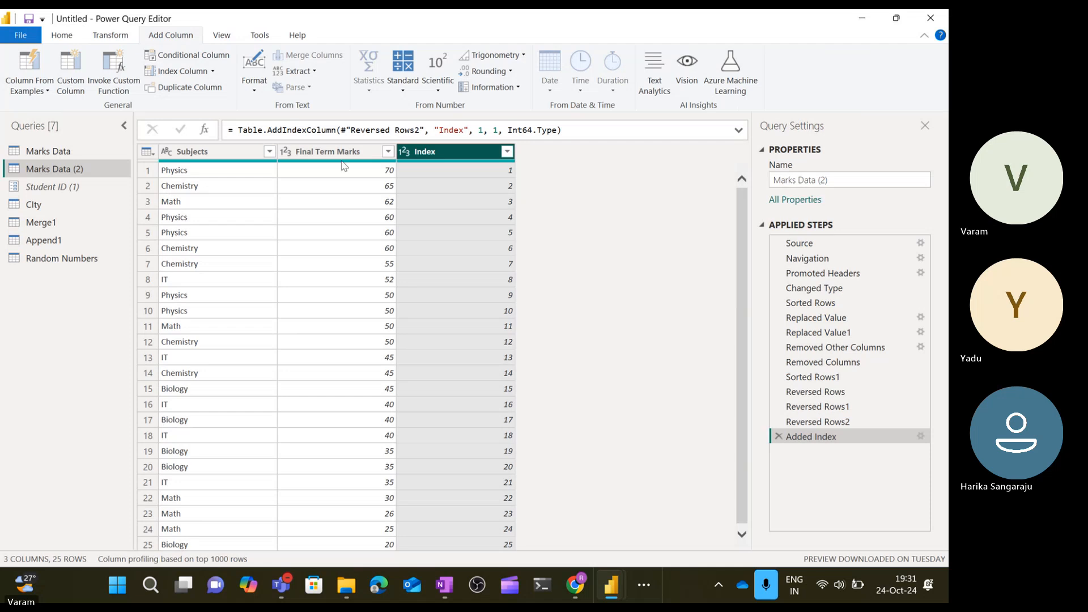
Reverse the rows of the indexed table four times, checking the order of Final Term Marks against the Index column.
left_click(109, 37)
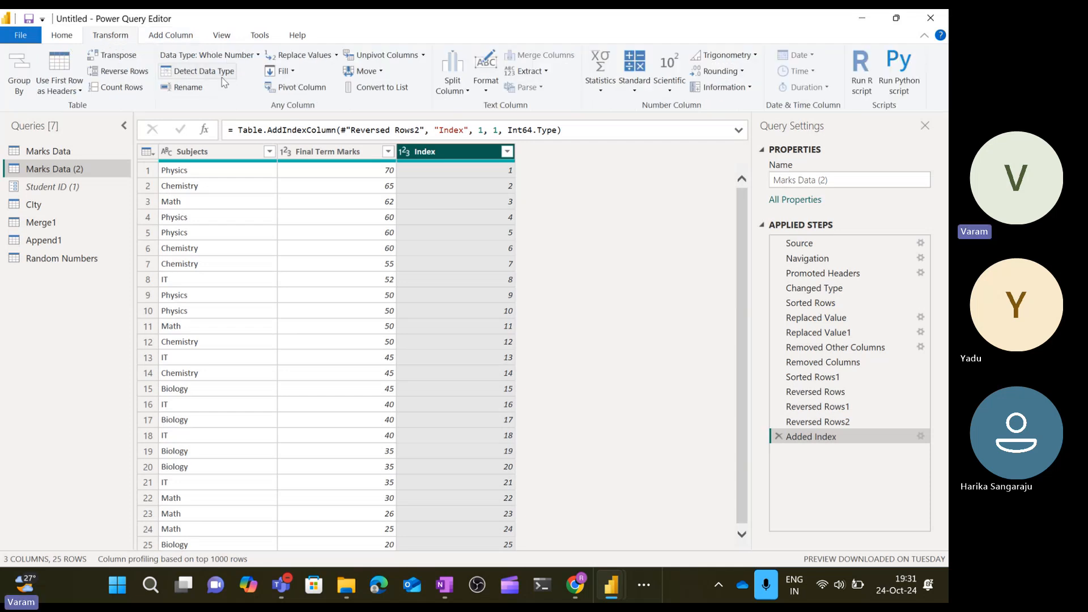
left_click(137, 76)
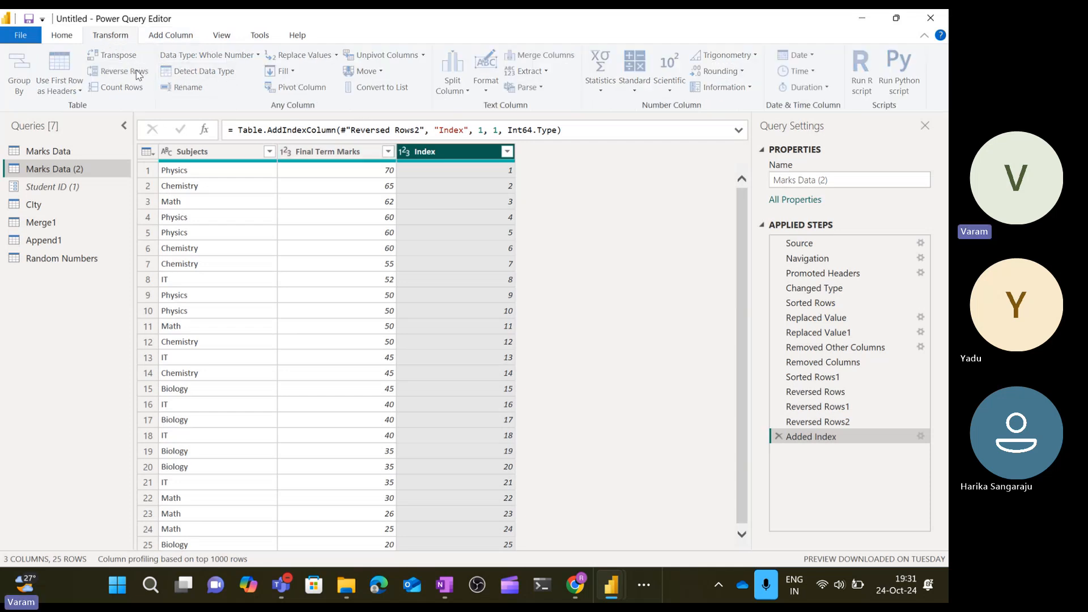
left_click(137, 76)
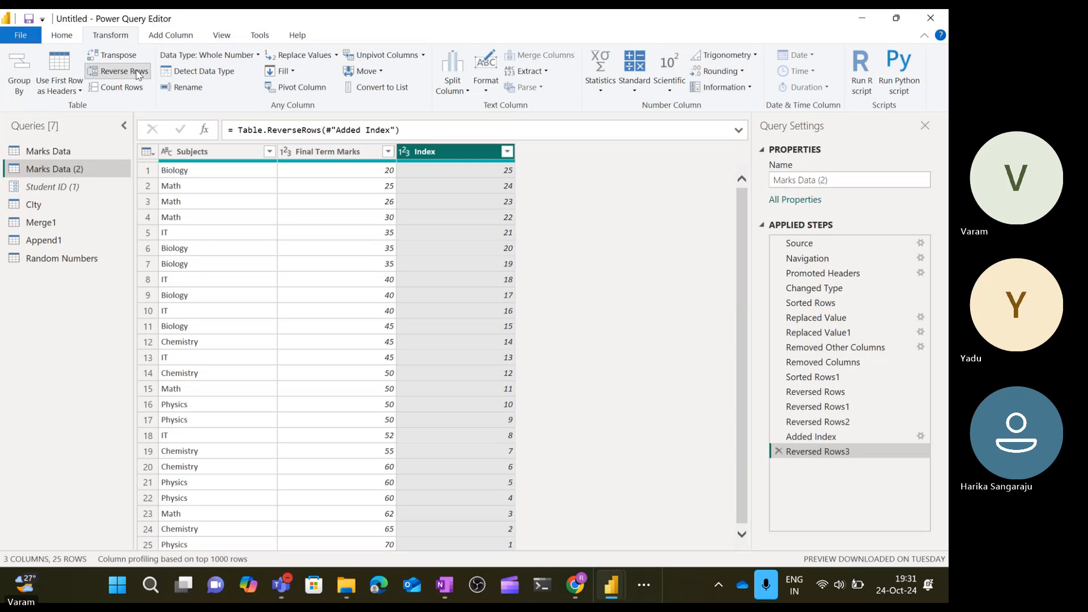
left_click(138, 76)
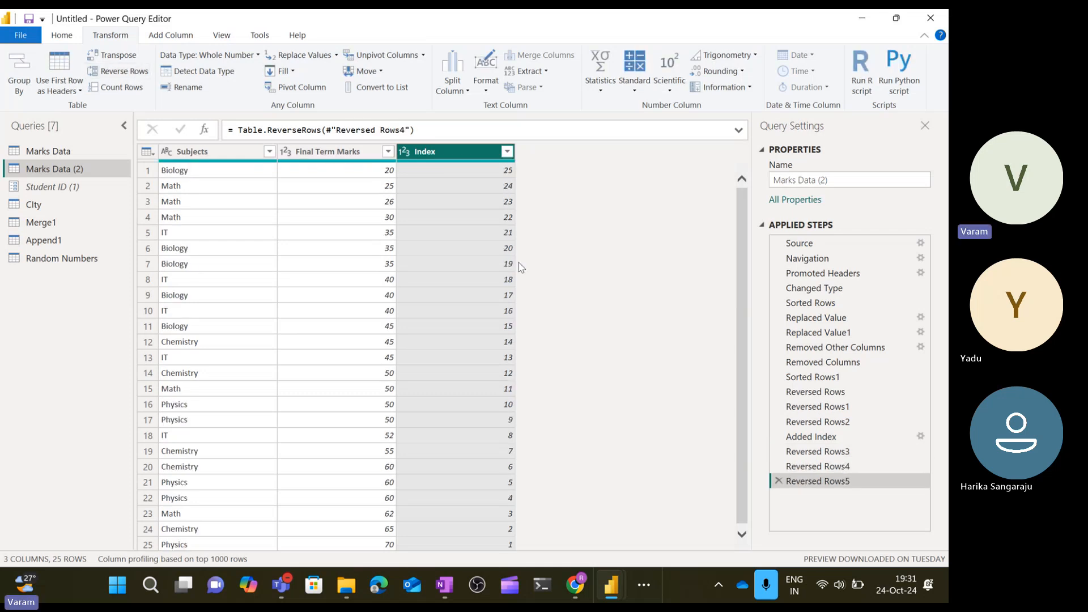
left_click(379, 178)
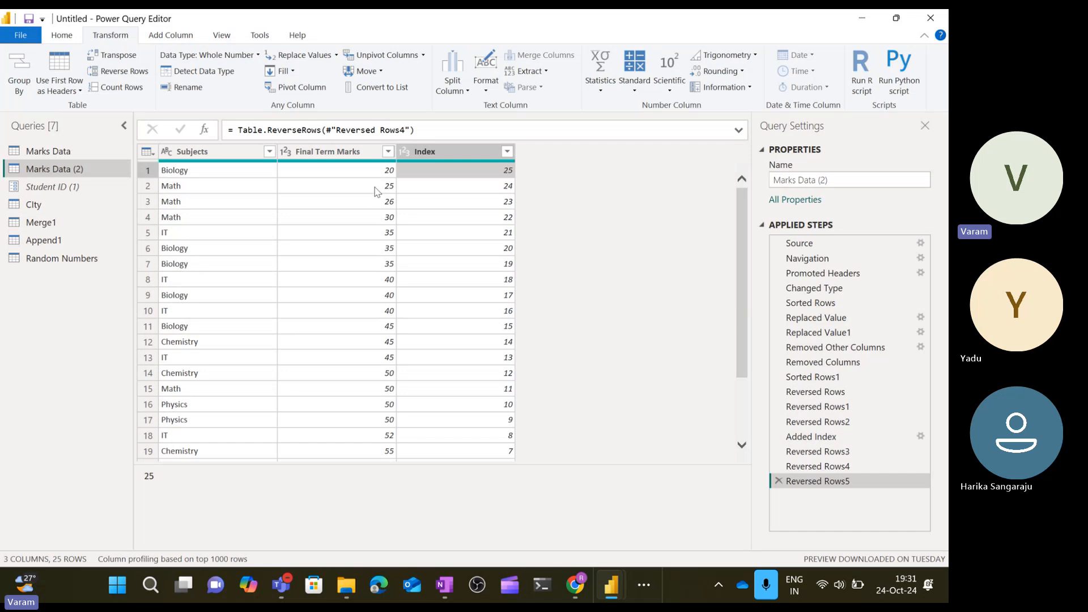
left_click(378, 191)
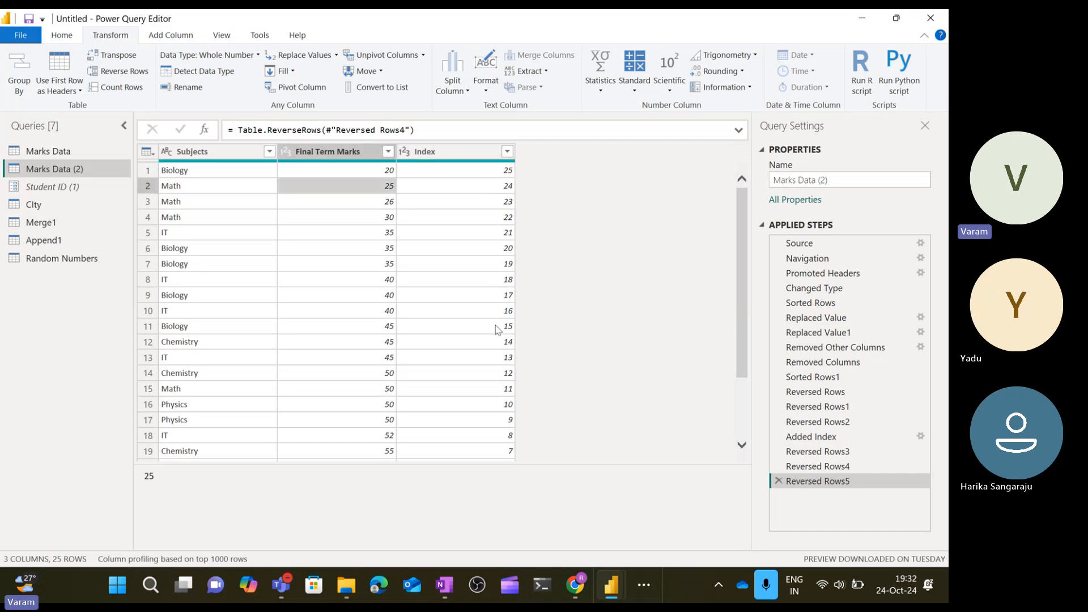
scroll(499, 328, "down", 2)
scroll(499, 329, "up", 2)
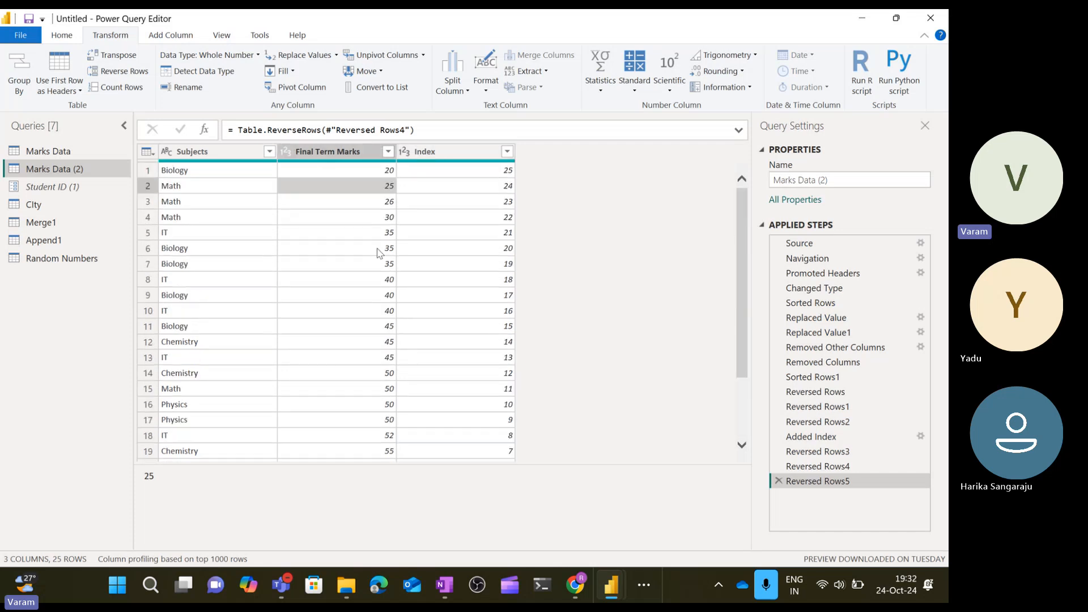
left_click(118, 71)
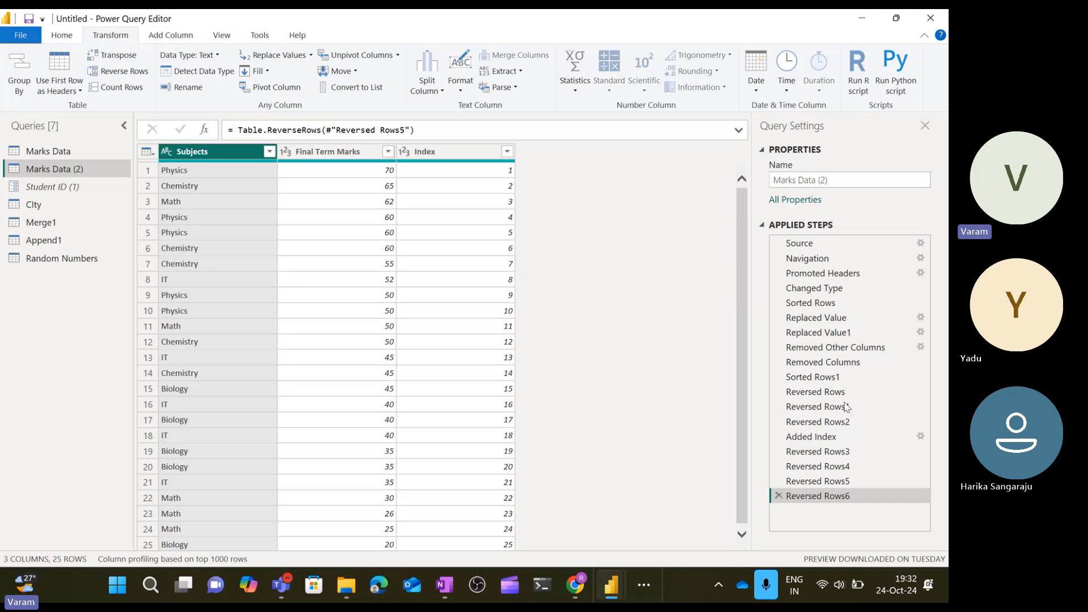
Delete every applied step that follows Removed Columns, including the row reversals, the added index and the ascending sort.
left_click(780, 496)
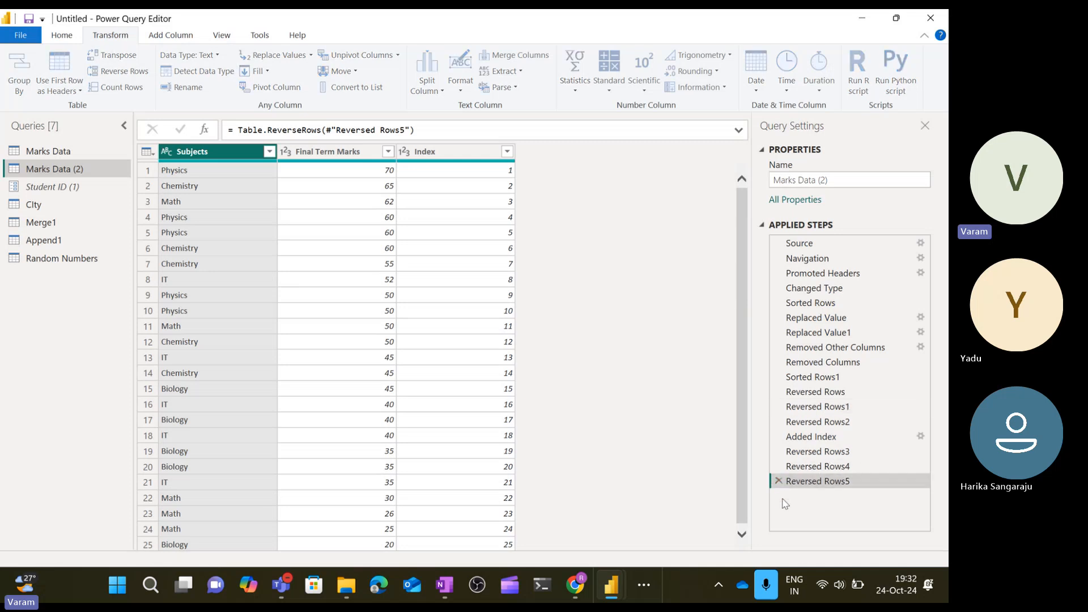
left_click(779, 480)
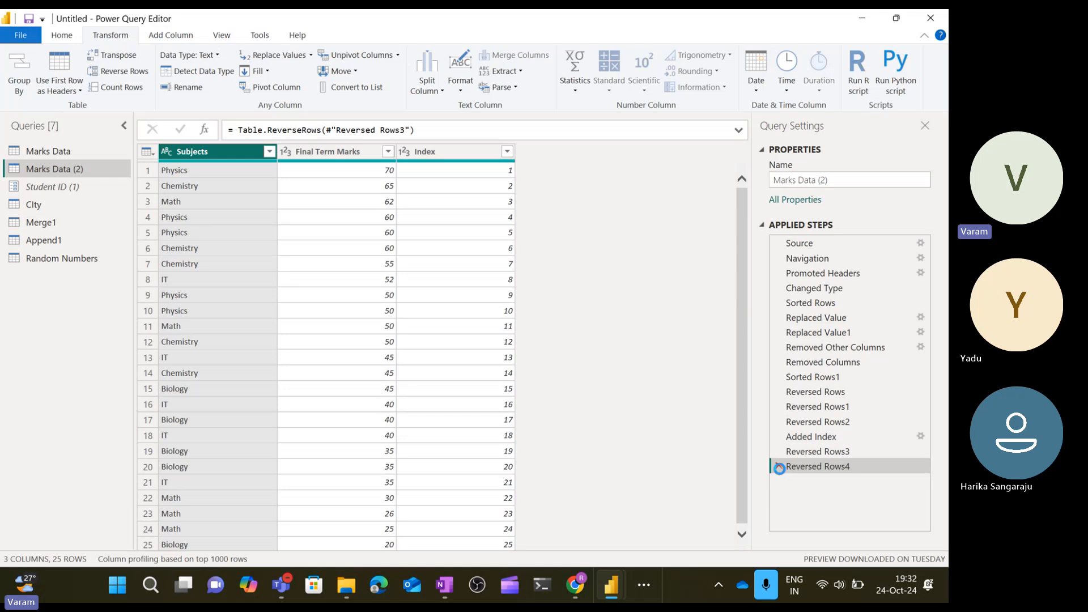
left_click(779, 465)
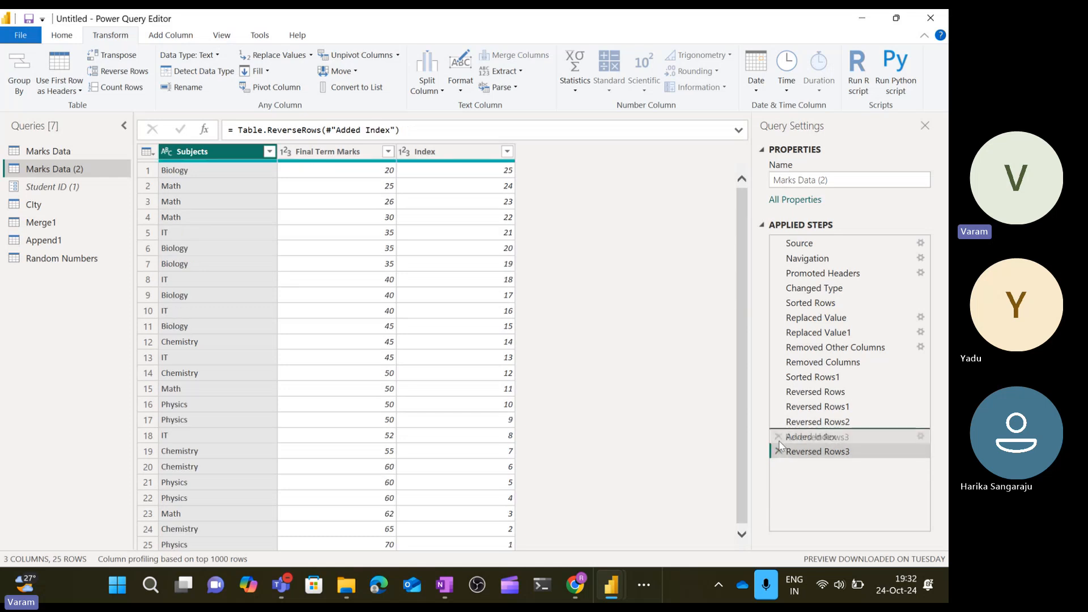
left_click(779, 452)
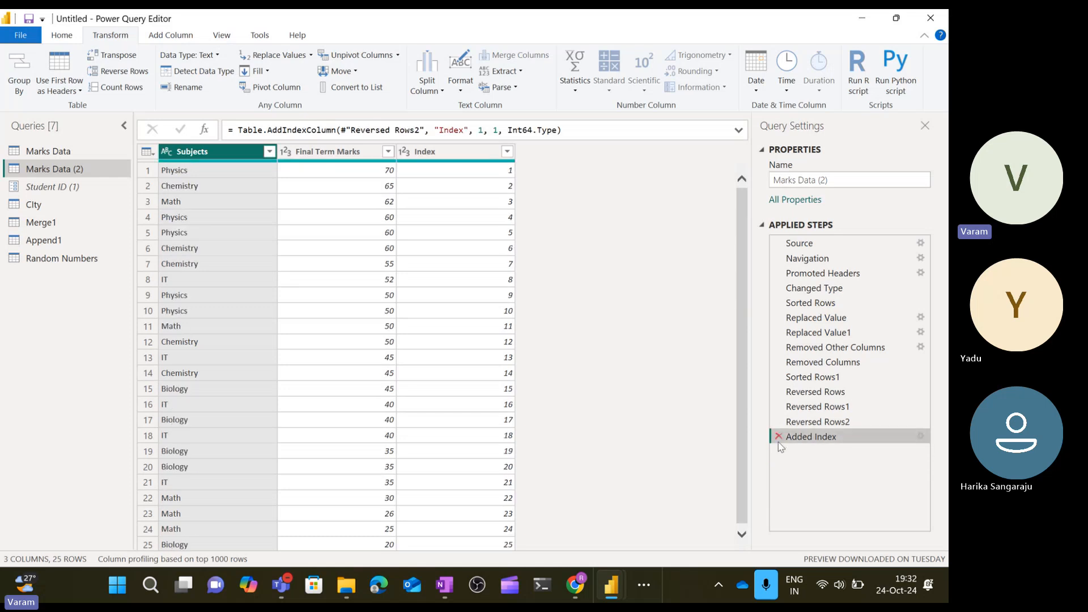
left_click(778, 437)
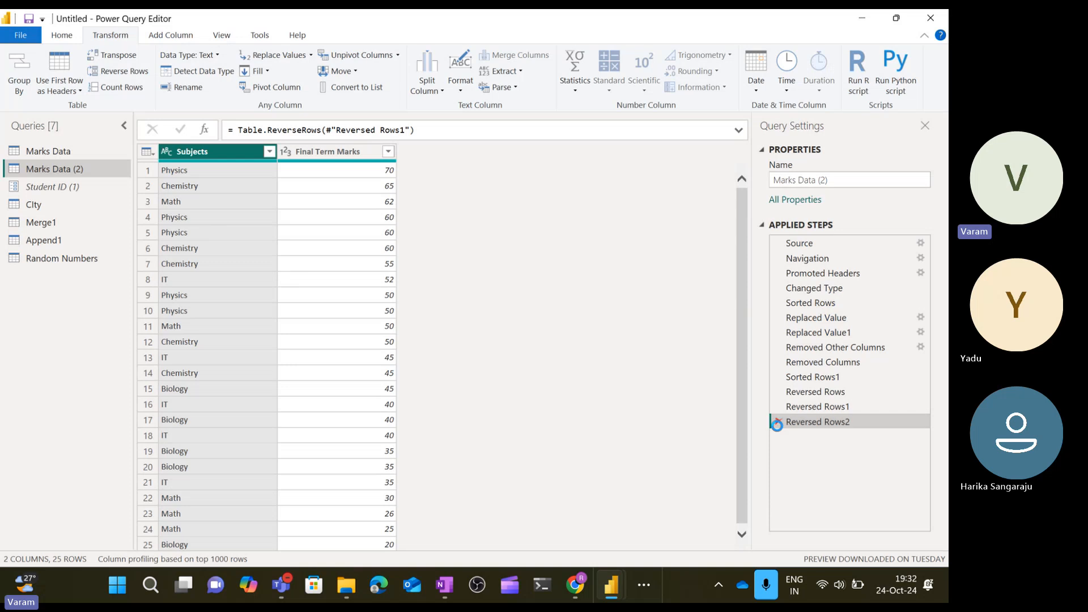
left_click(779, 421)
left_click(778, 406)
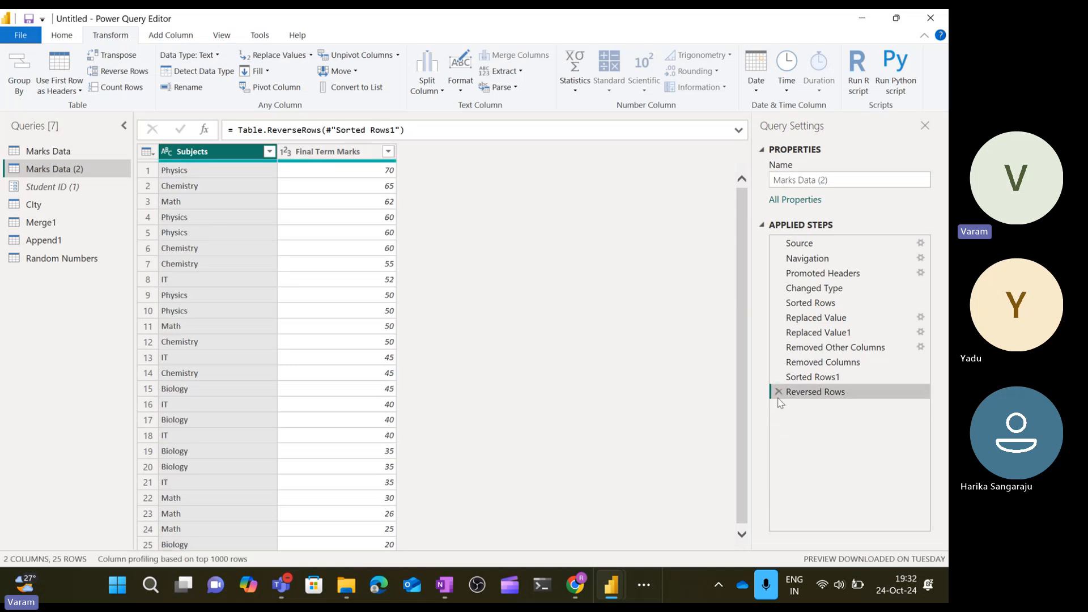
left_click(778, 392)
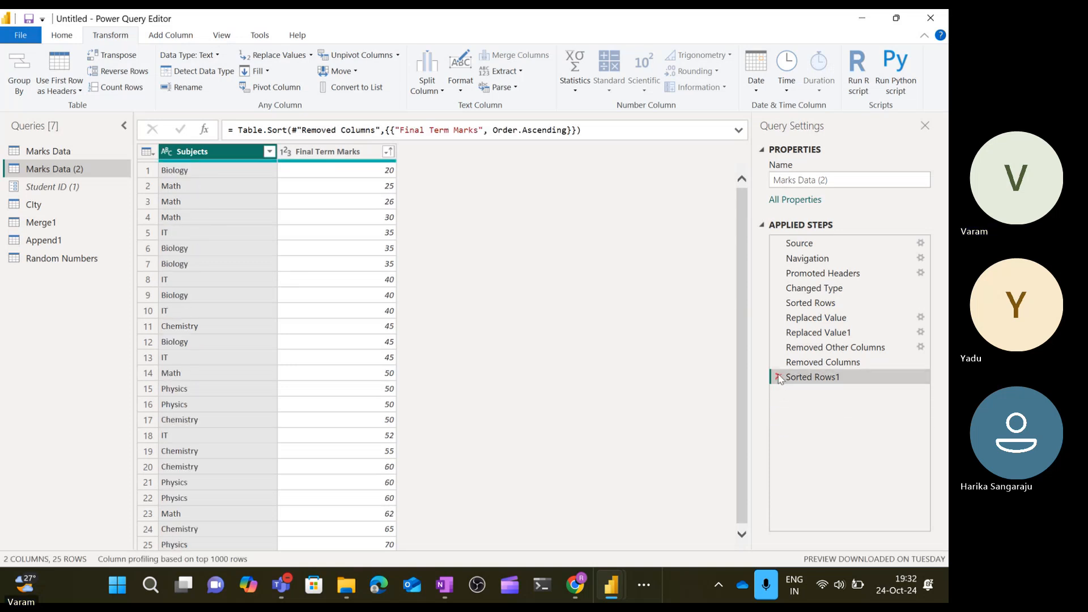
left_click(778, 377)
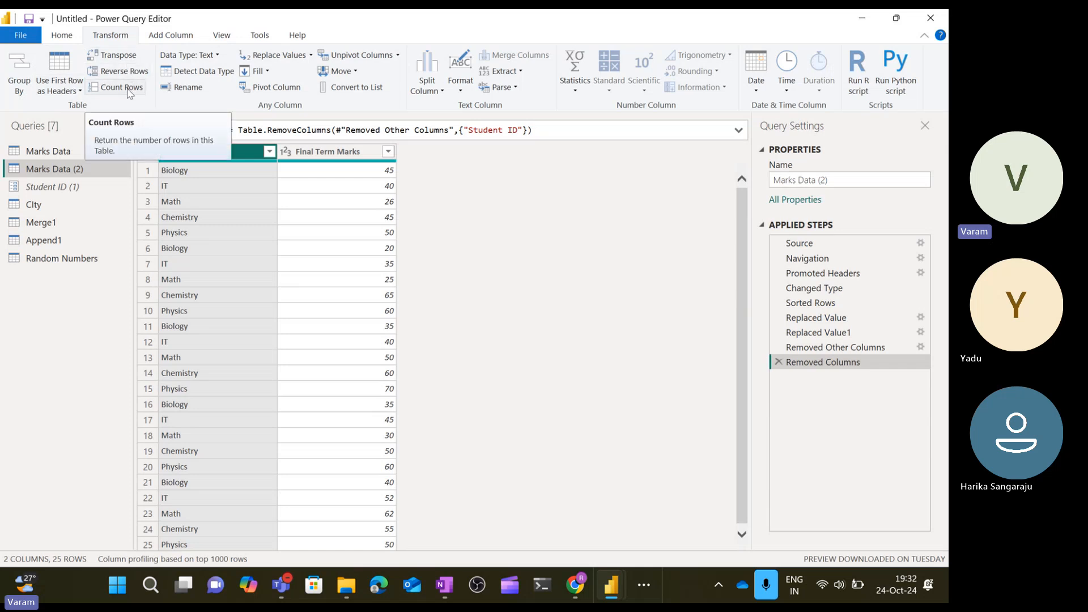
Choose Text as the Subjects column's data type, then run automatic data type detection on that column.
left_click(218, 57)
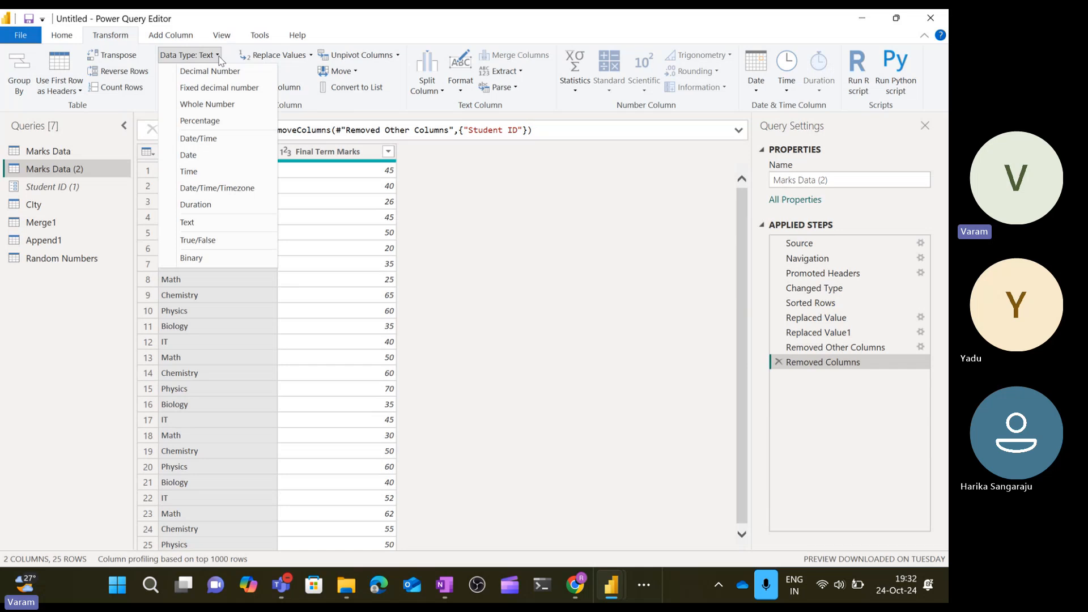
left_click(226, 227)
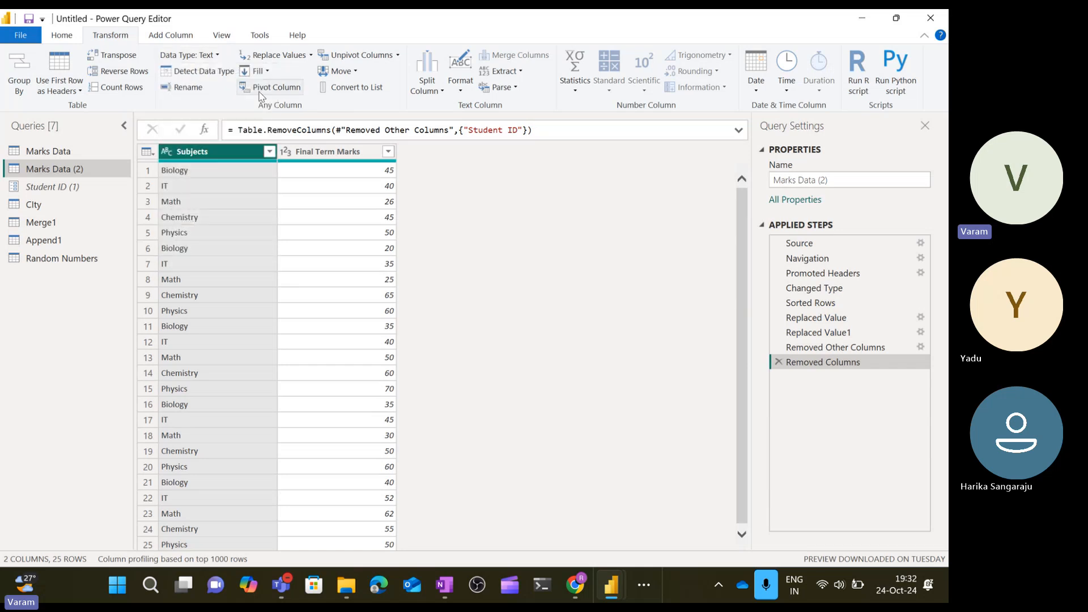
left_click(182, 87)
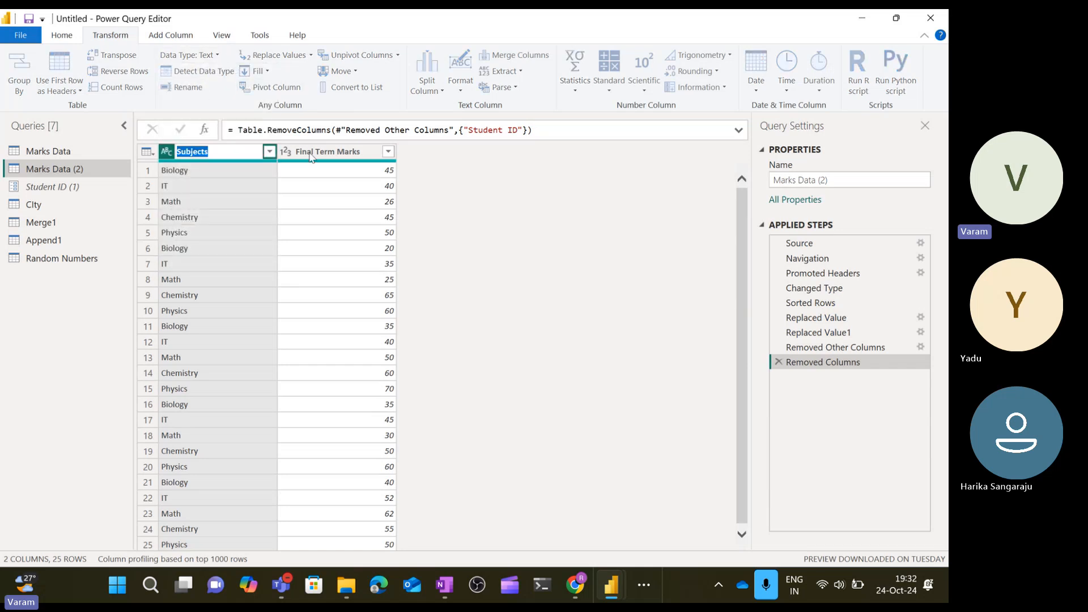
left_click(494, 199)
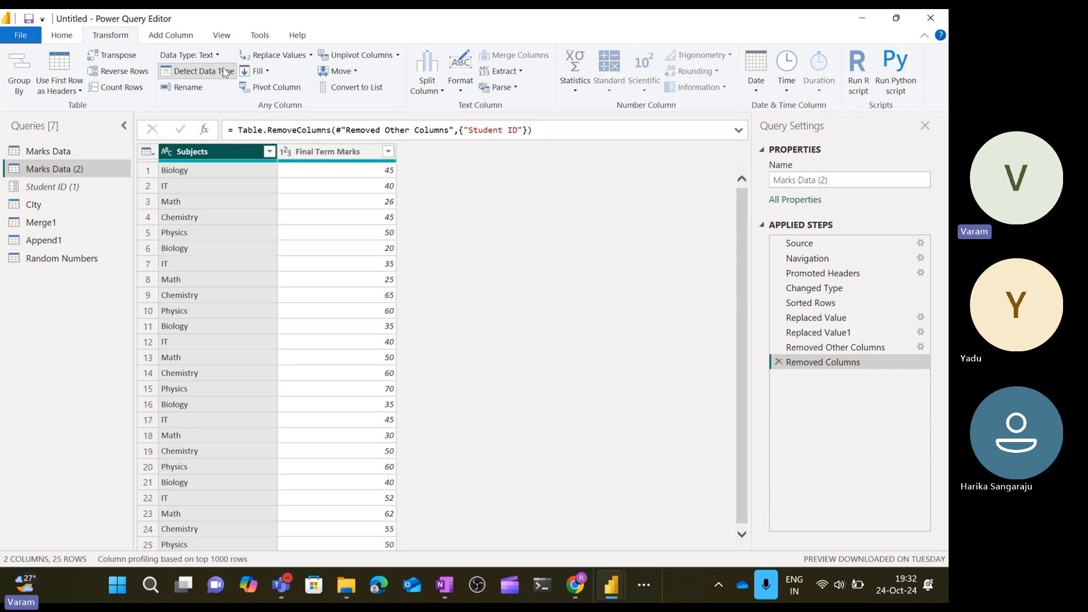
left_click(225, 71)
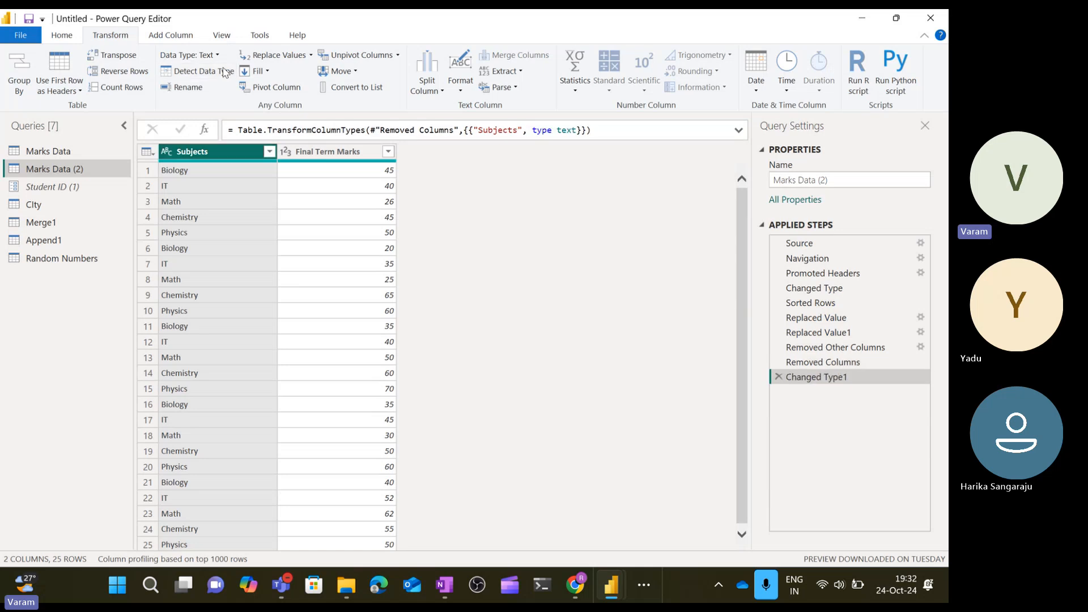
Change the Subjects column's type to Whole Number, replacing the current conversion, then run automatic data type detection on it.
left_click(167, 151)
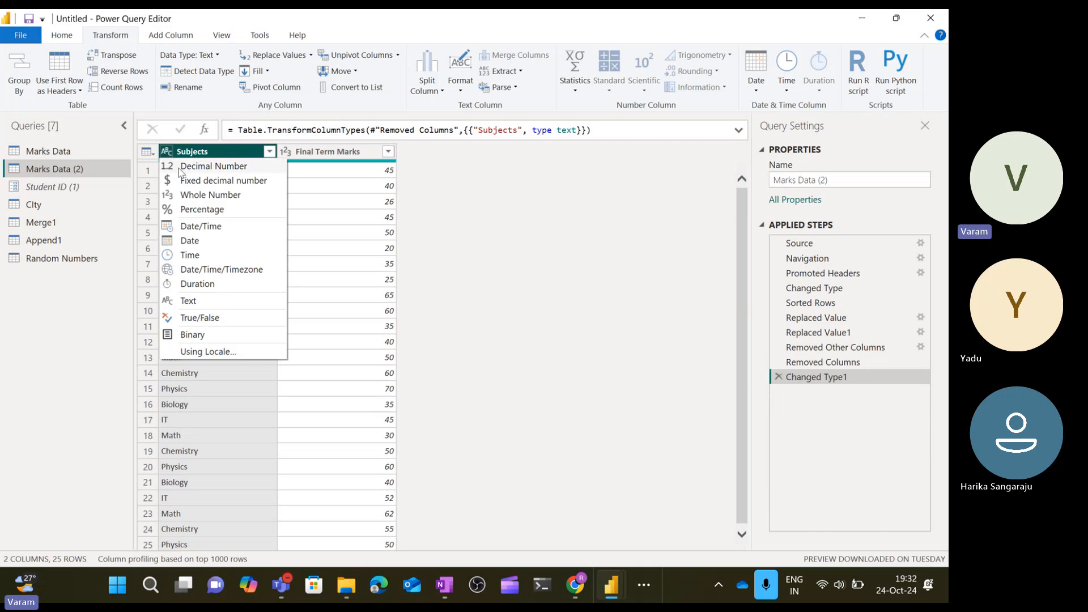
left_click(203, 199)
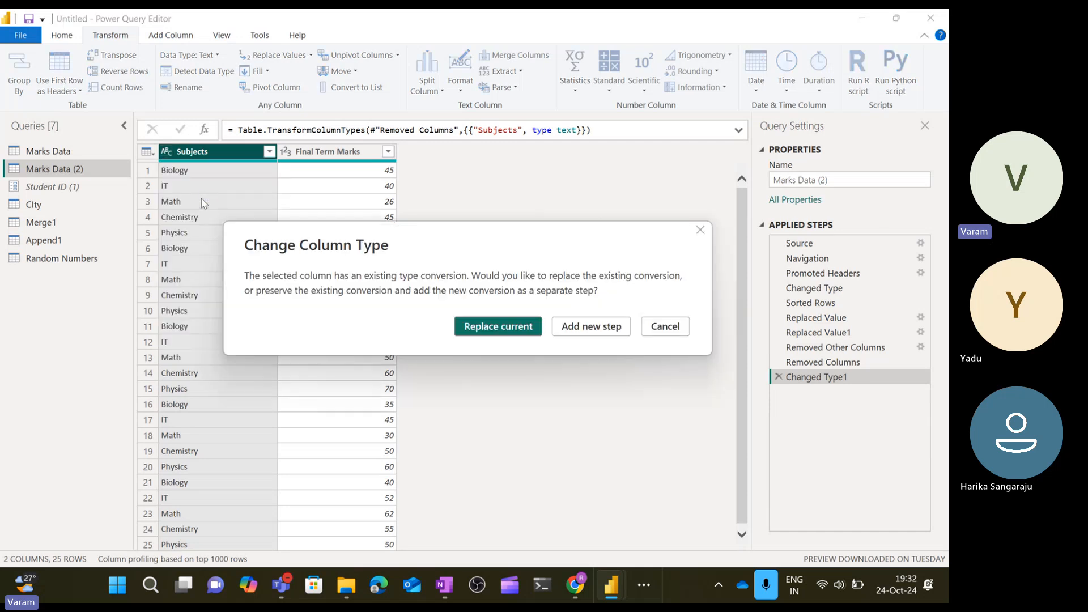
left_click(475, 326)
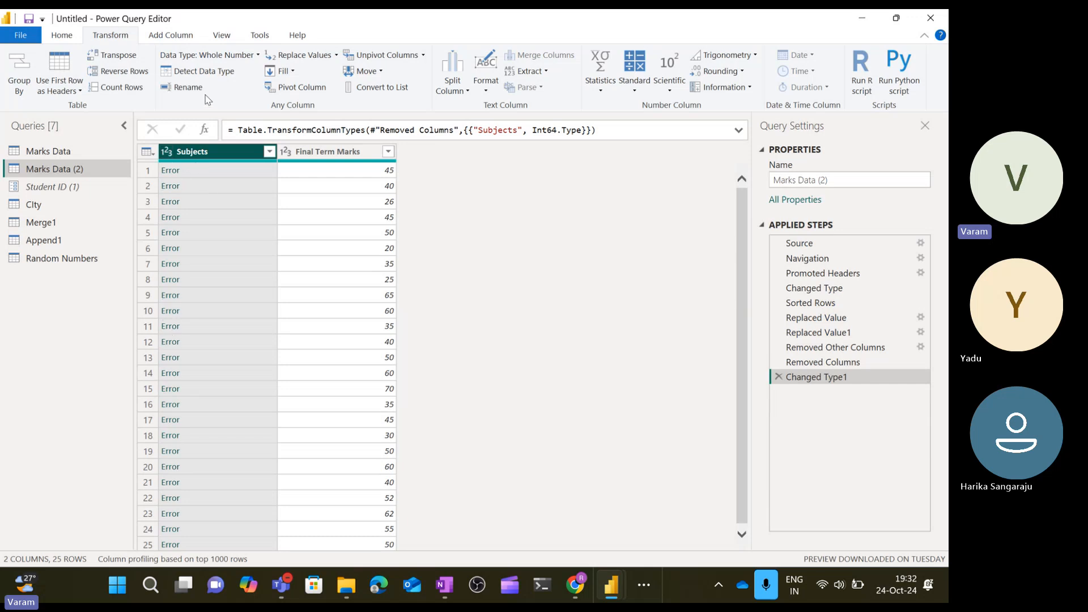
left_click(213, 74)
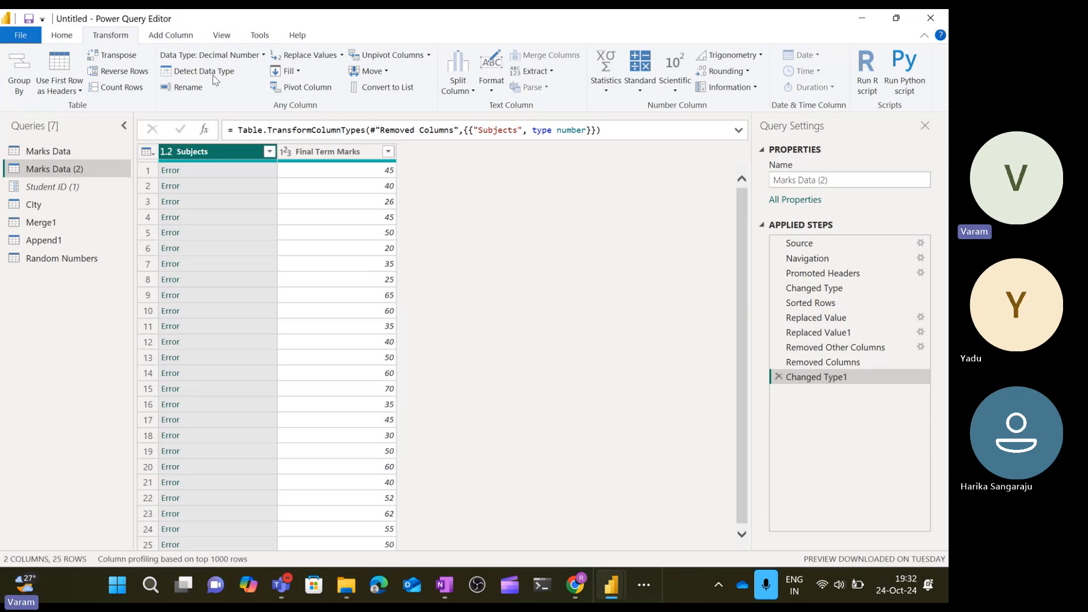
Set the Subjects column's data type back to Text, replacing the current type conversion.
left_click(166, 151)
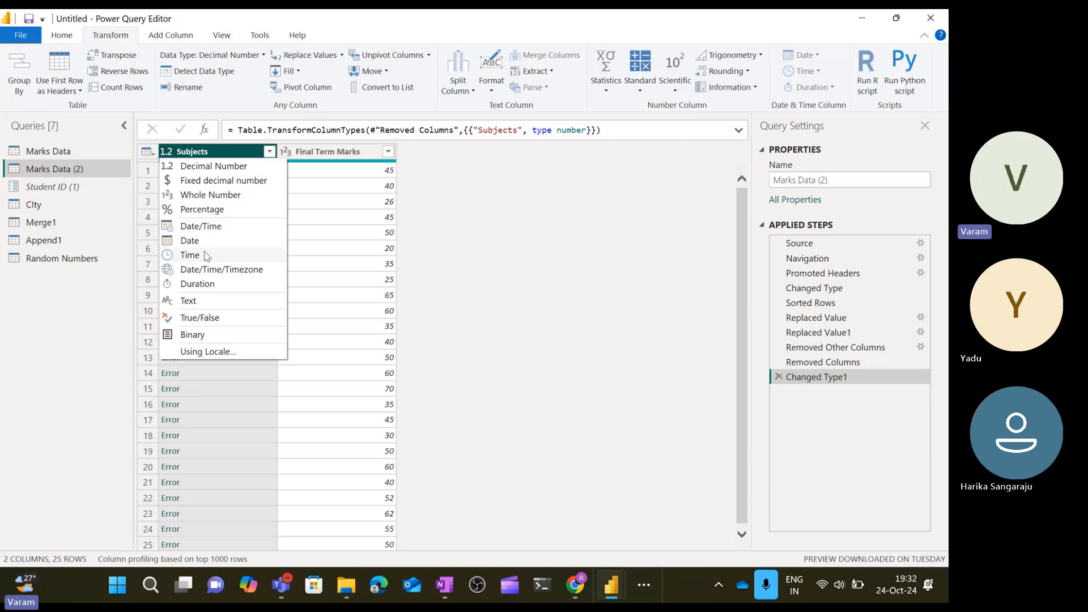
left_click(214, 300)
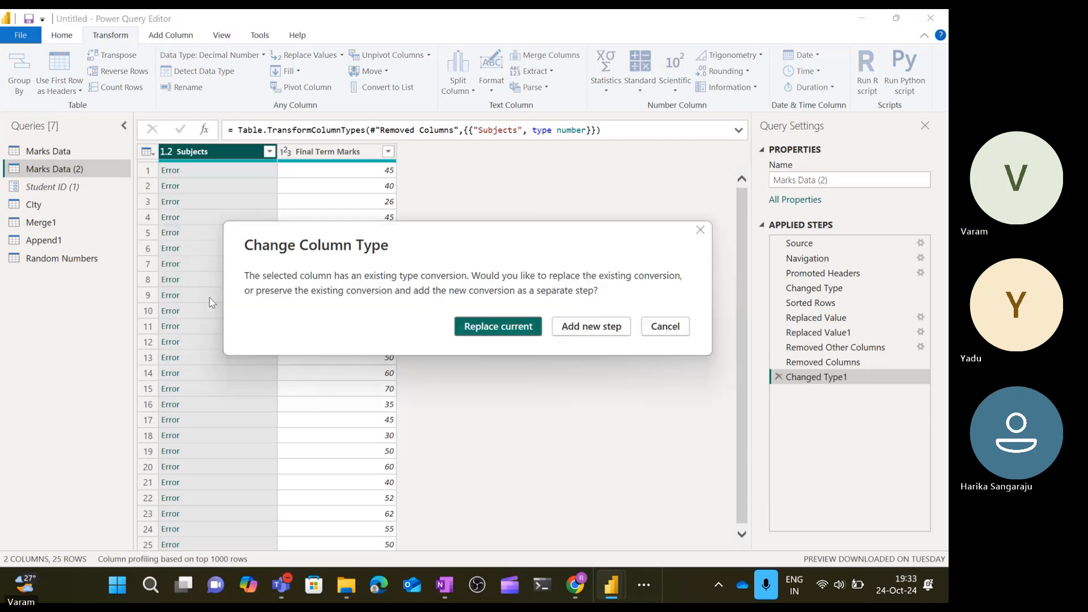
left_click(502, 328)
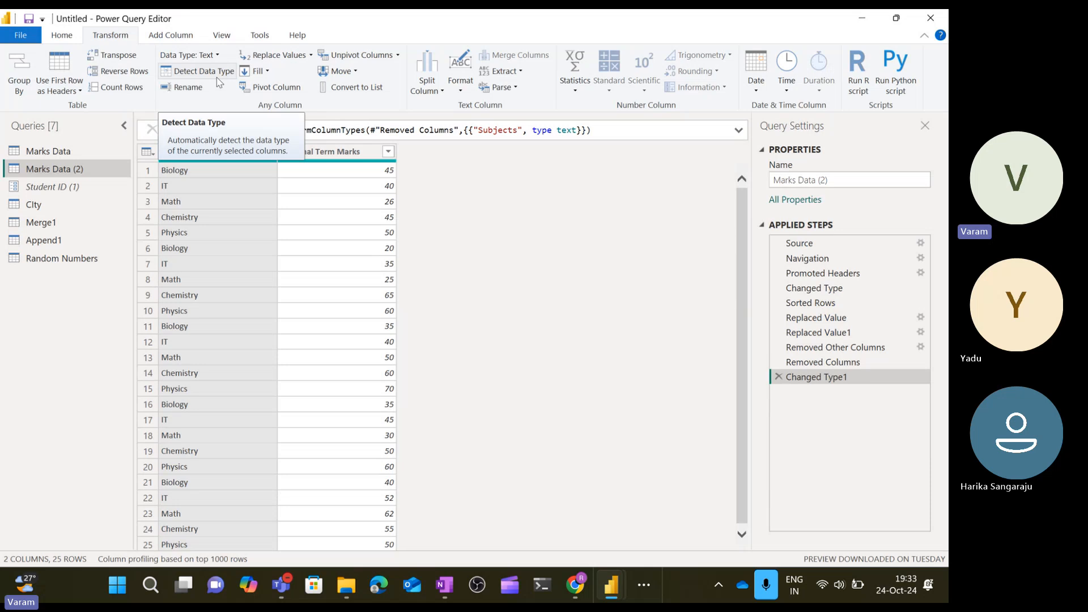
Select the Final Term Marks column and delete the type-change step that follows Removed Columns.
left_click(327, 152)
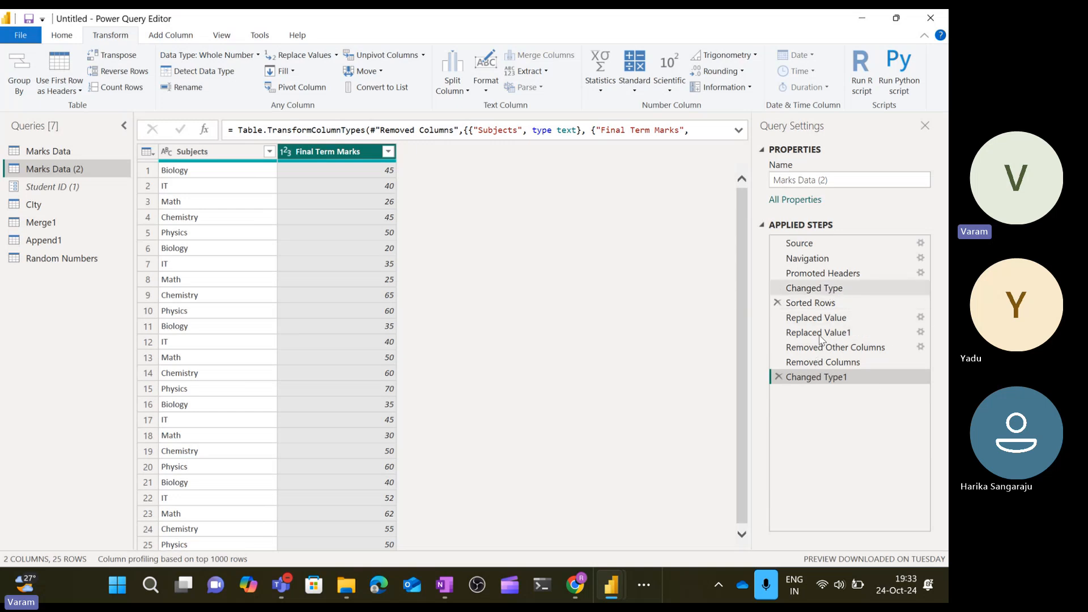
left_click(778, 376)
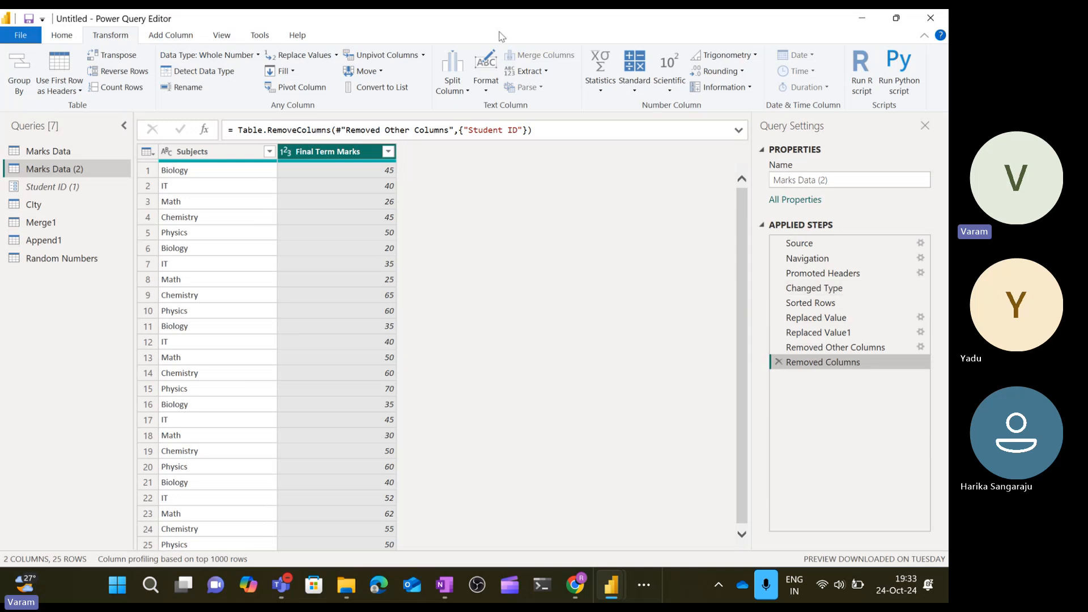
left_click(336, 55)
left_click(463, 192)
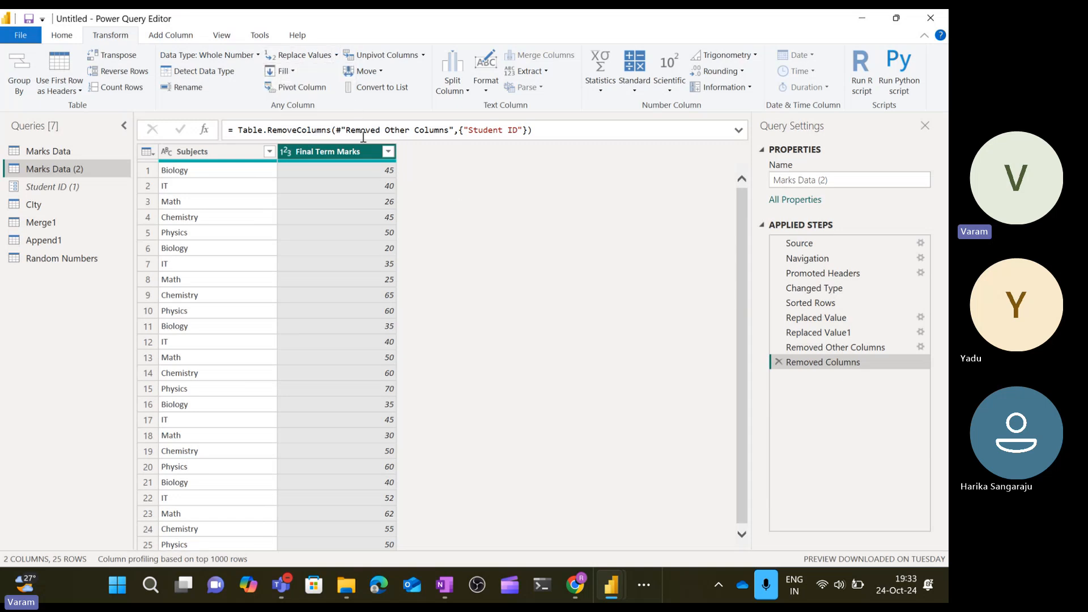
Try filling the Final Term Marks column down, then delete that fill step.
left_click(292, 71)
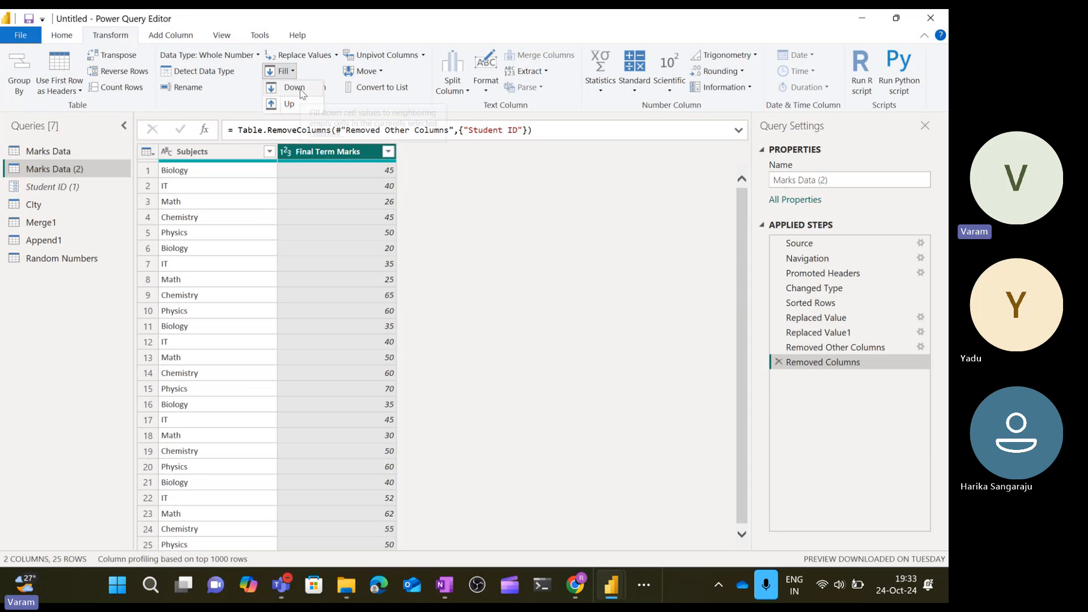
left_click(300, 89)
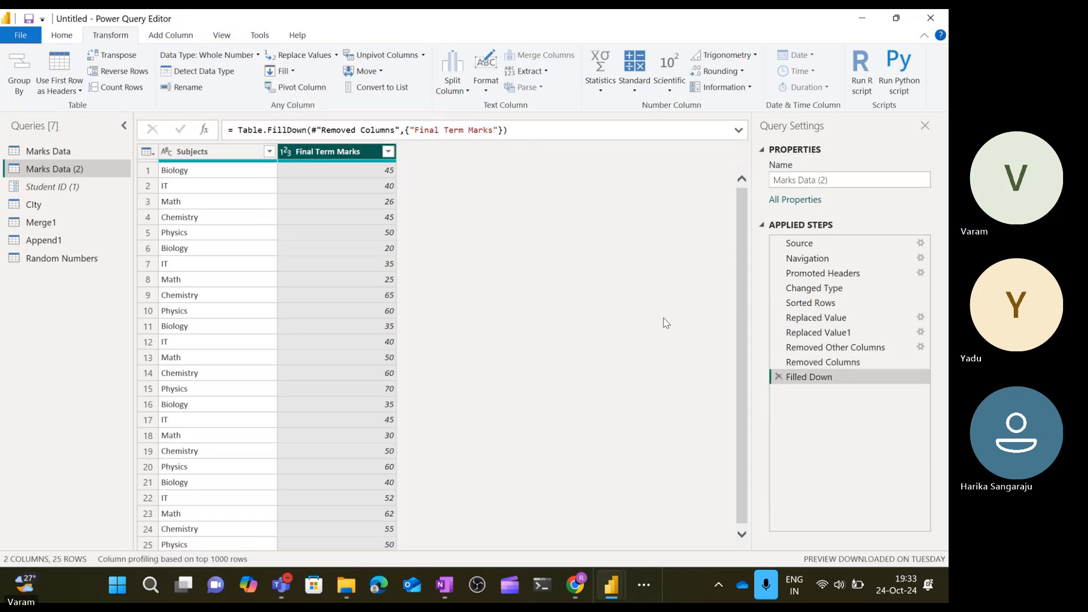
left_click(778, 377)
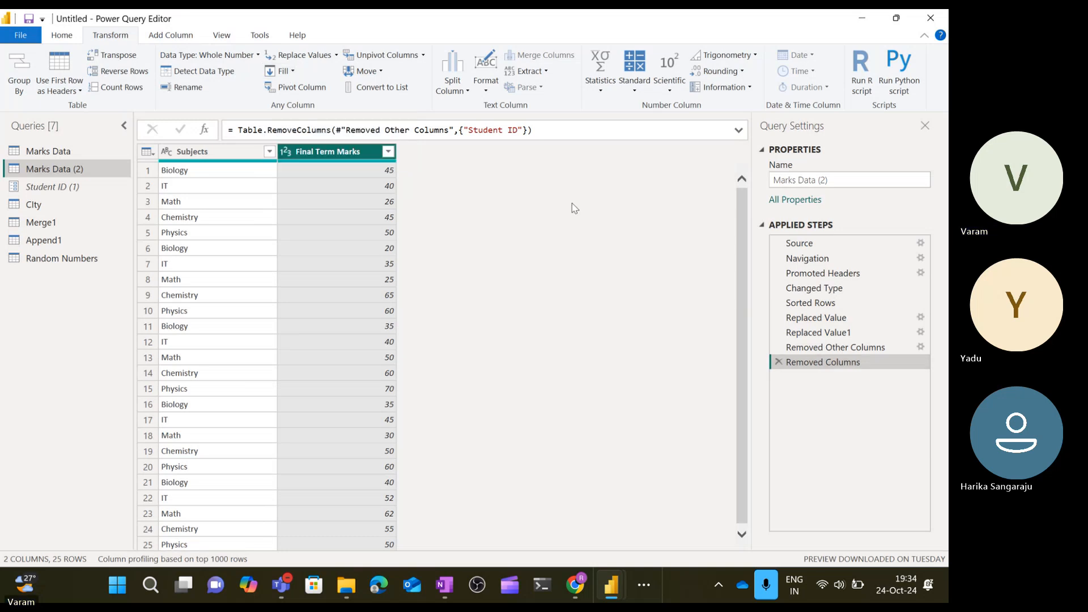
scroll(301, 279, "down", 1)
scroll(301, 279, "up", 1)
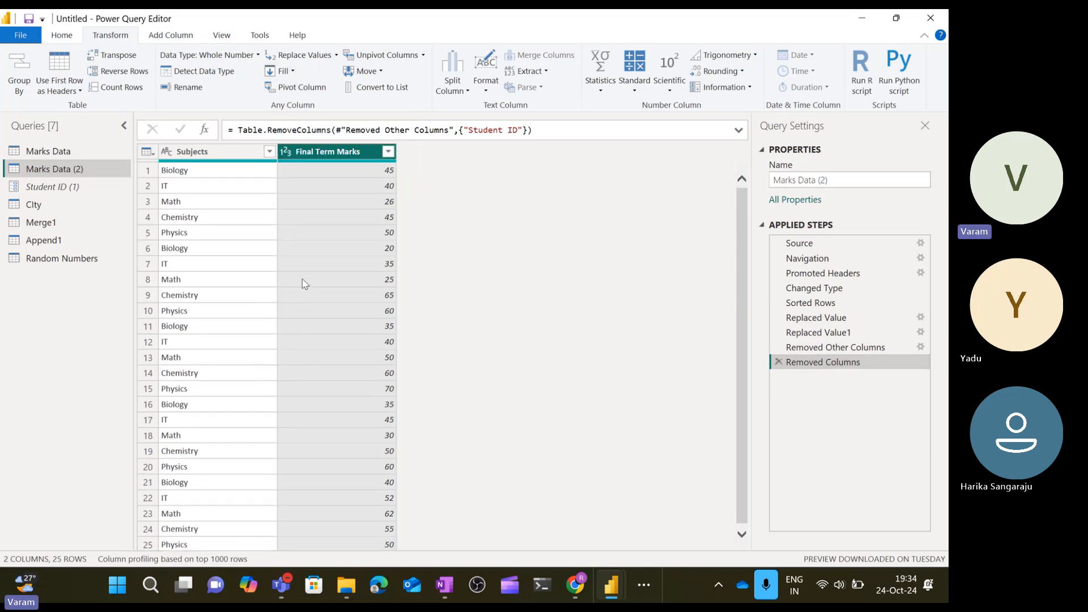
Start a new manually entered table and name its first column Student ID.
left_click(64, 36)
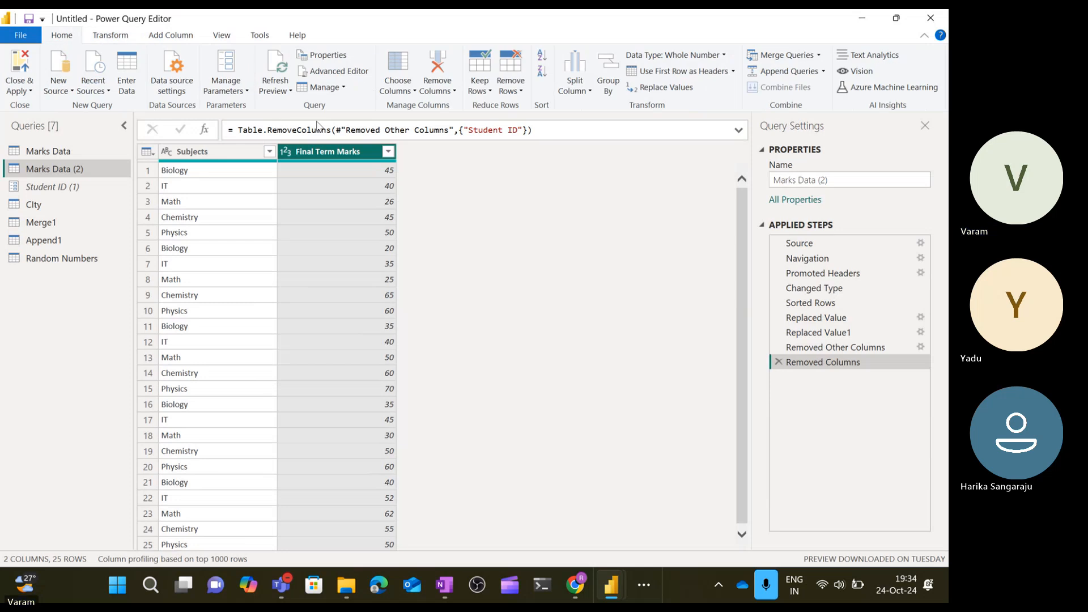
left_click(120, 71)
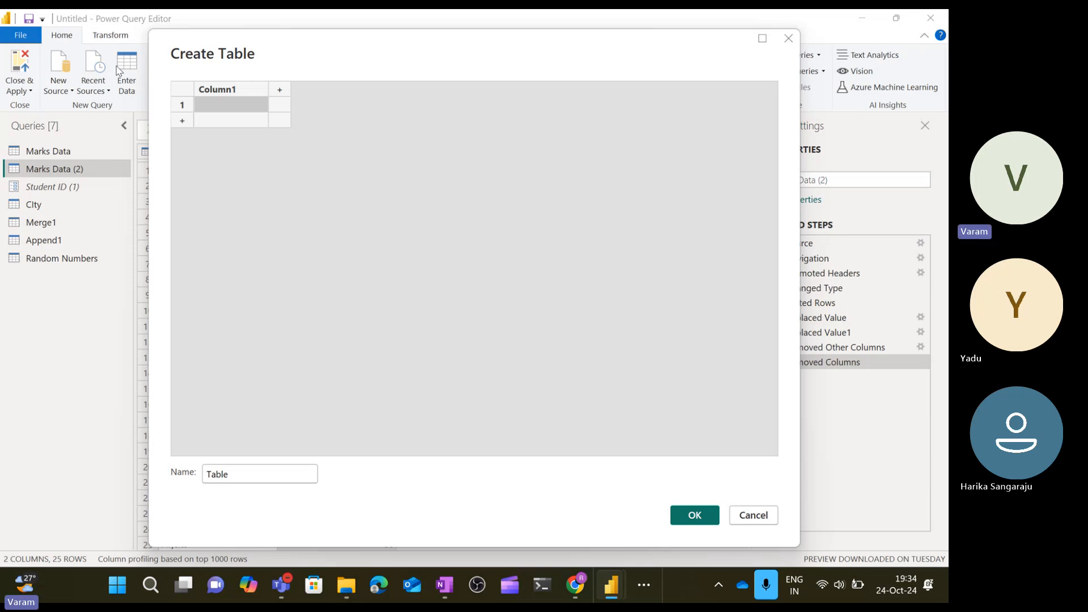
double_click(229, 92)
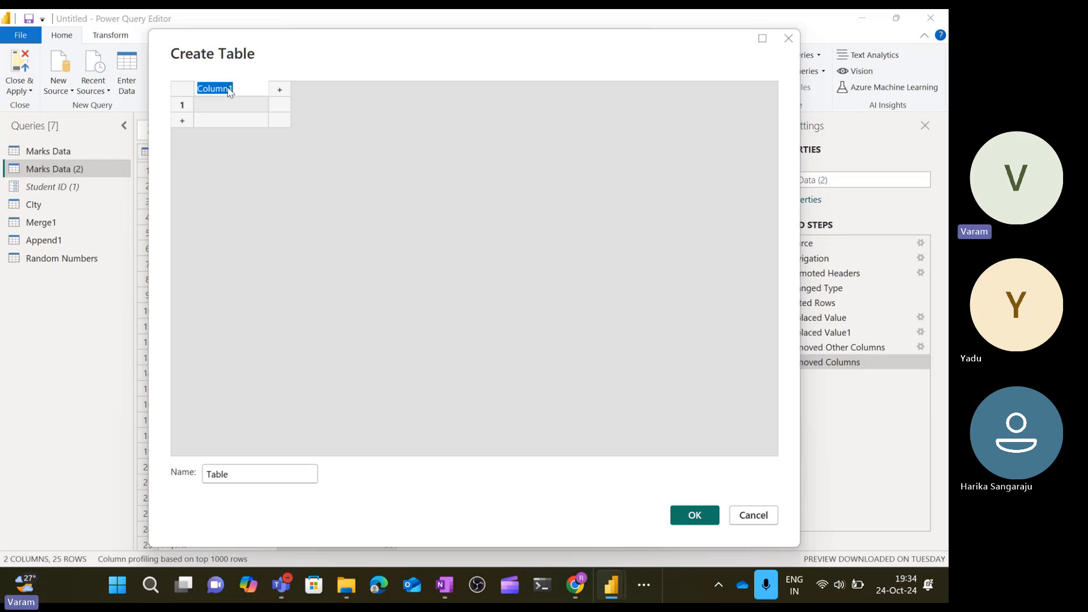
type("Student ID")
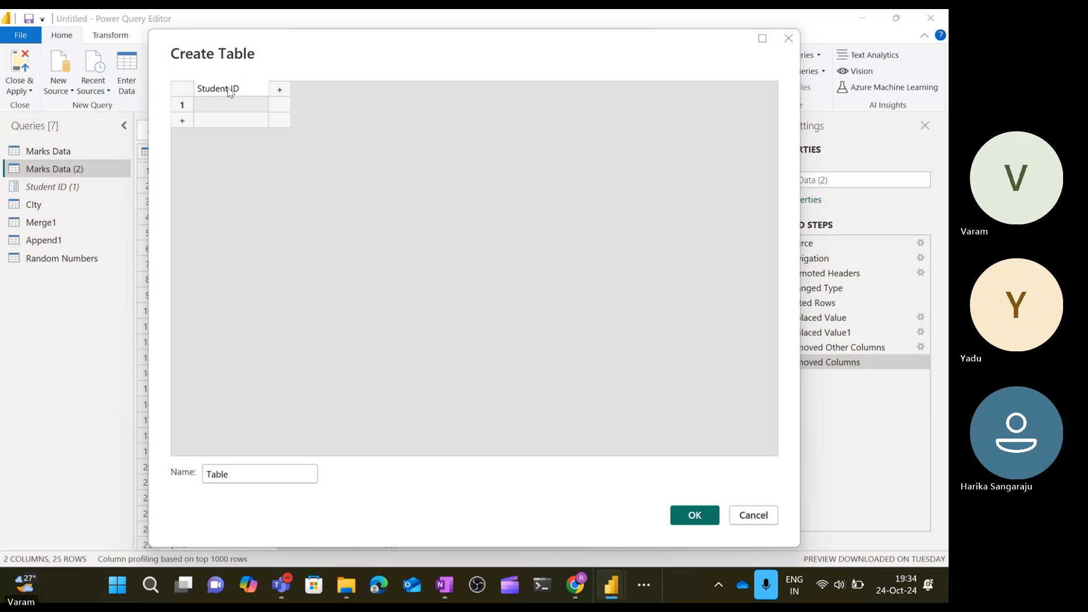
Enter four students' first names in rows 1 to 4 of the Student ID column.
left_click(254, 105)
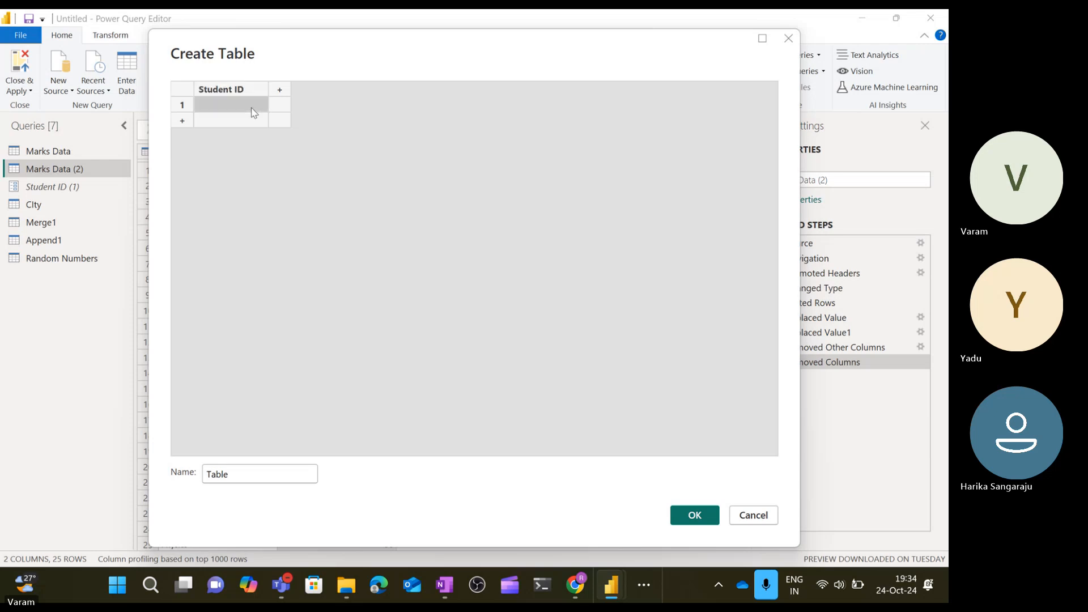
left_click(253, 111)
type("Raj")
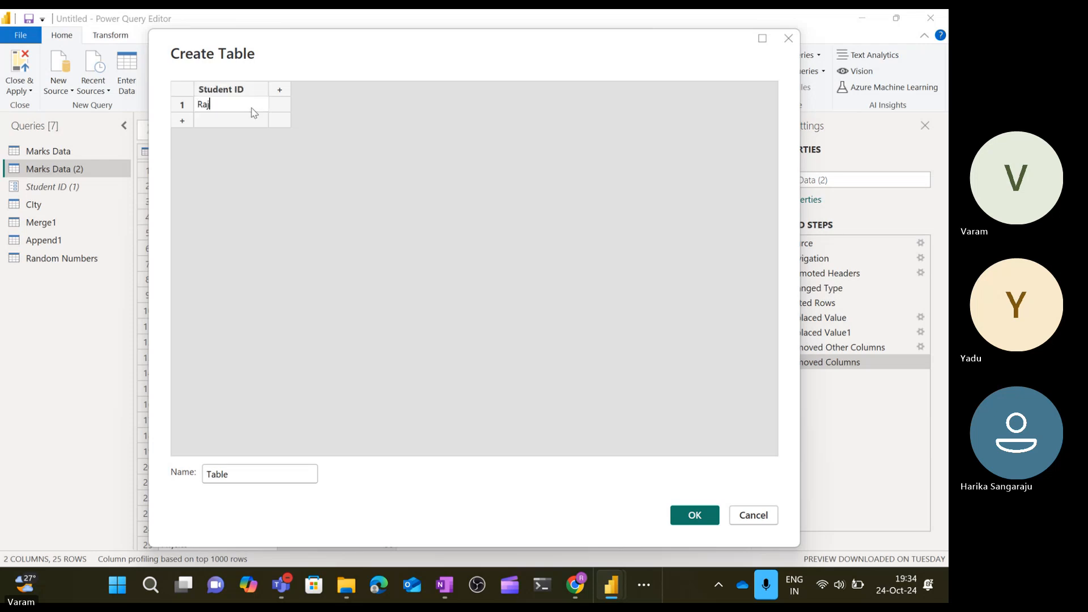
key("Return")
type("Vardhan")
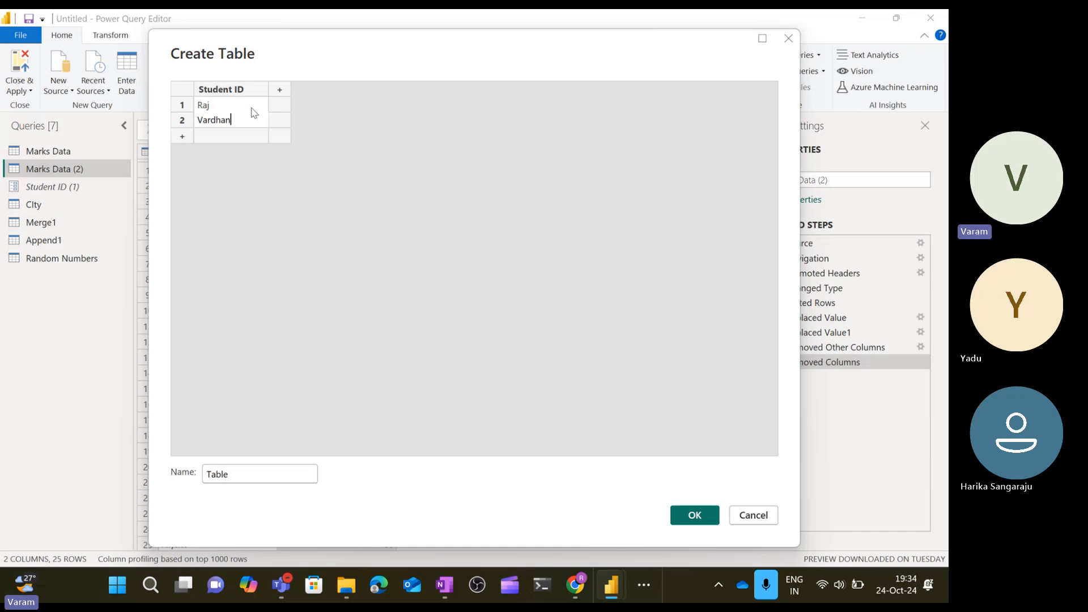
key("Return")
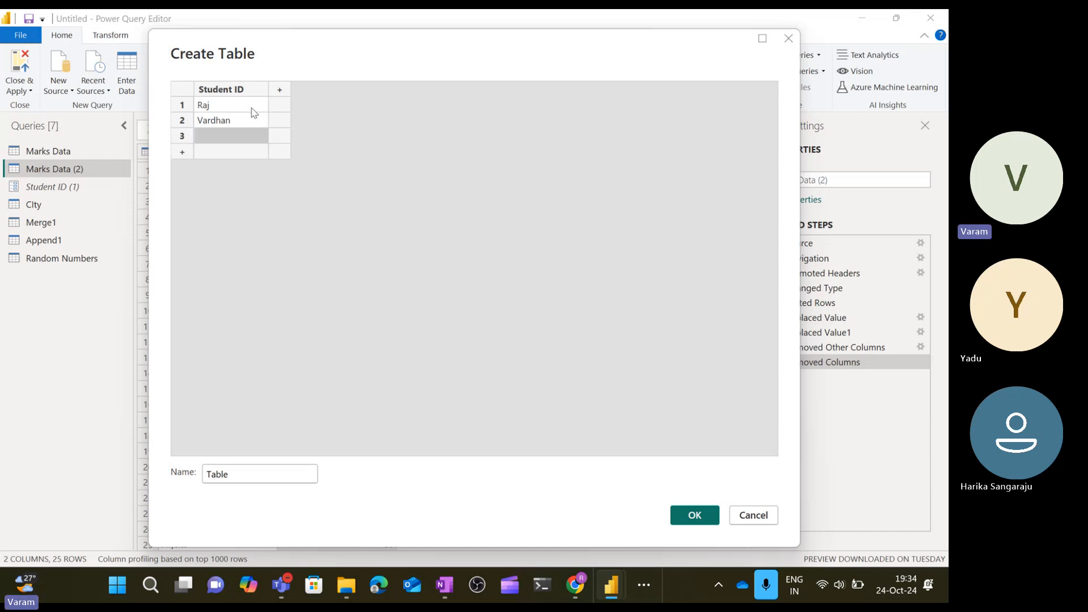
type("Vivek")
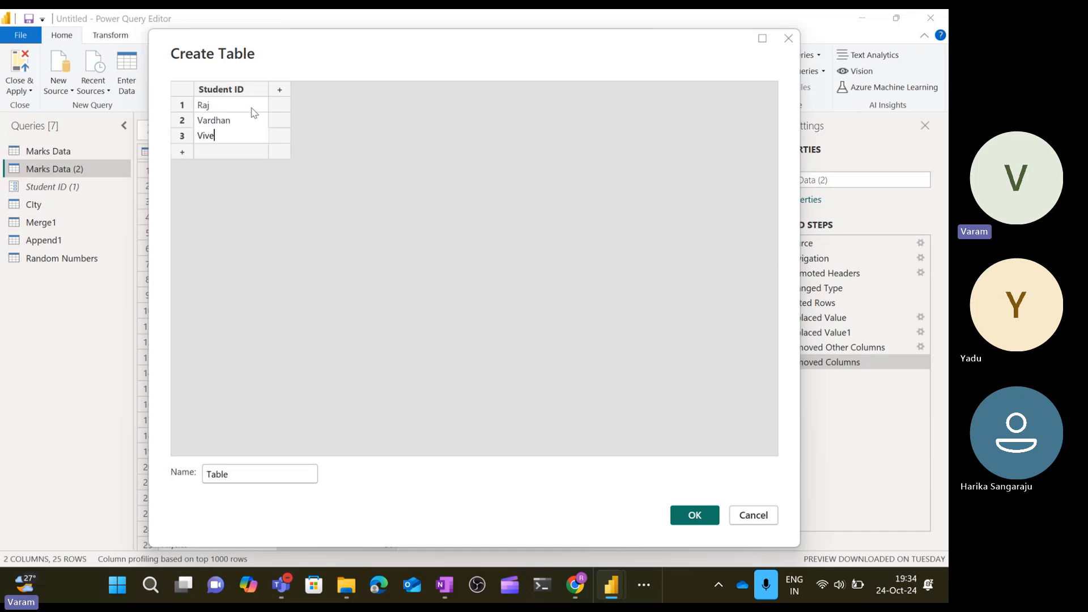
key("Return")
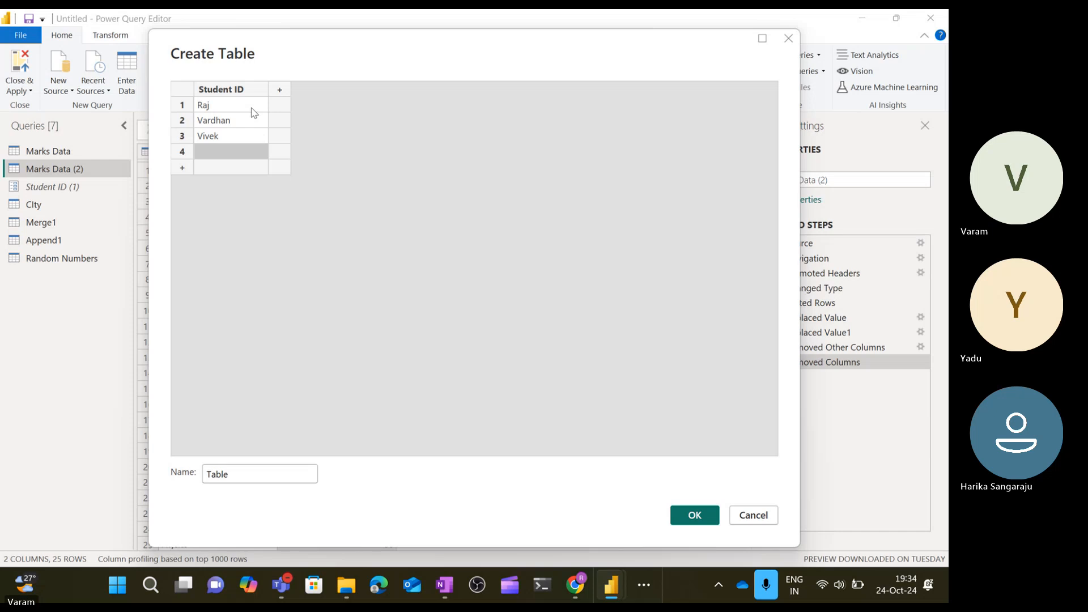
type("Mohan")
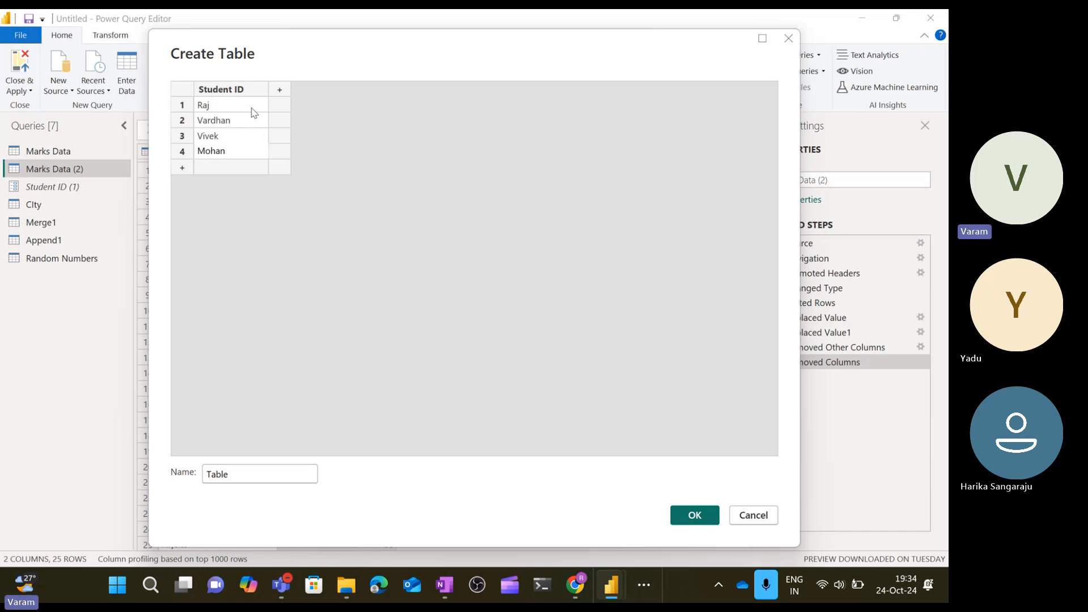
left_click(276, 204)
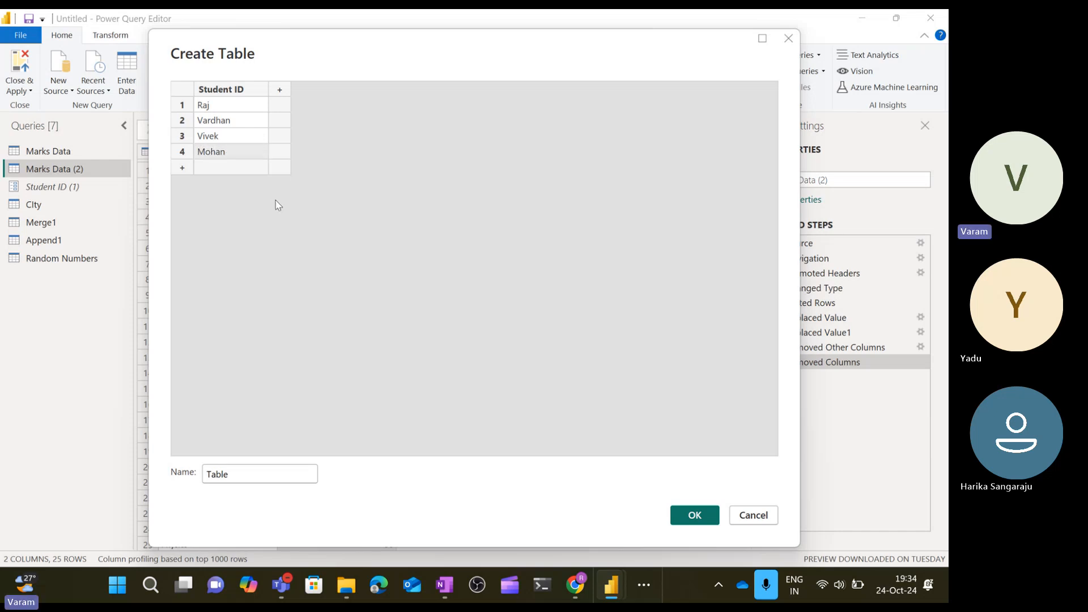
Add a second column named Marks to the new table.
left_click(279, 90)
double_click(294, 91)
type("Marks")
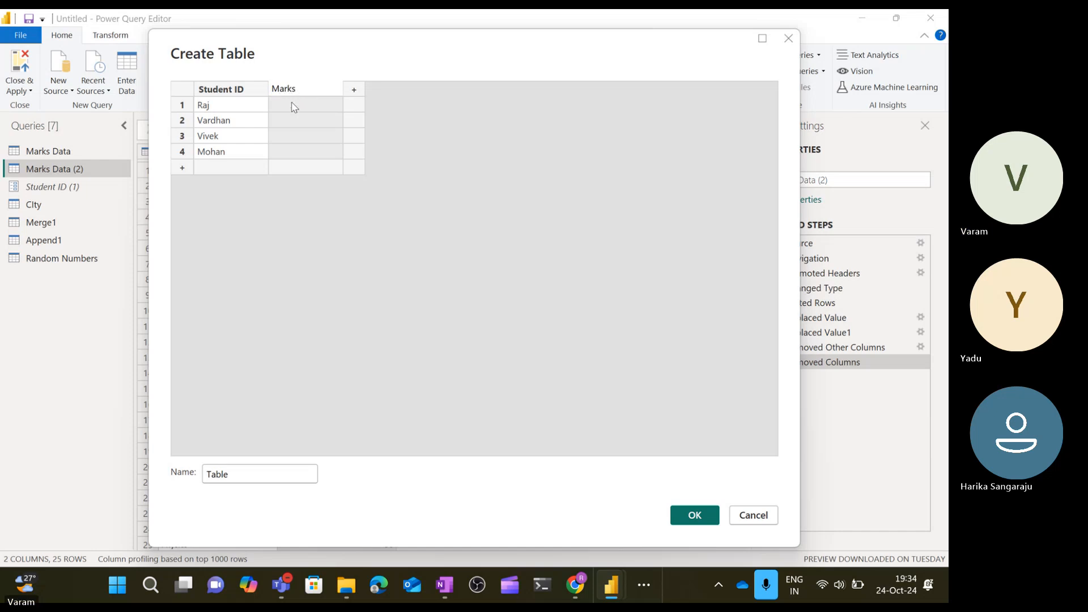
Enter marks of 10, 15 and 15 in rows 1, 2 and 4, leaving row 3 empty, and create the table.
left_click(293, 106)
type("10")
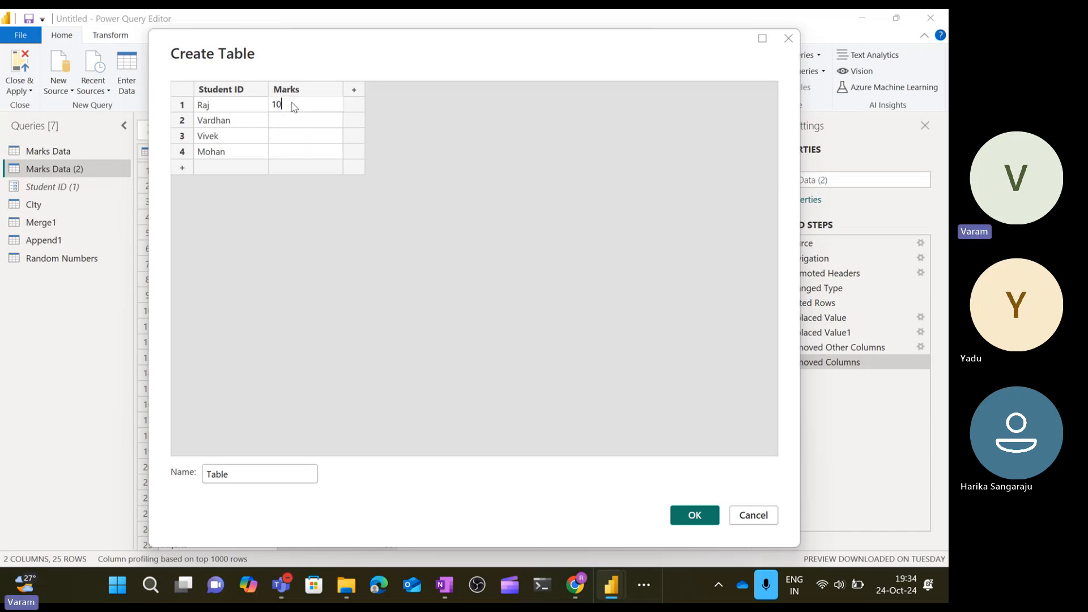
key("Return")
type("15")
key("Return")
key("Return")
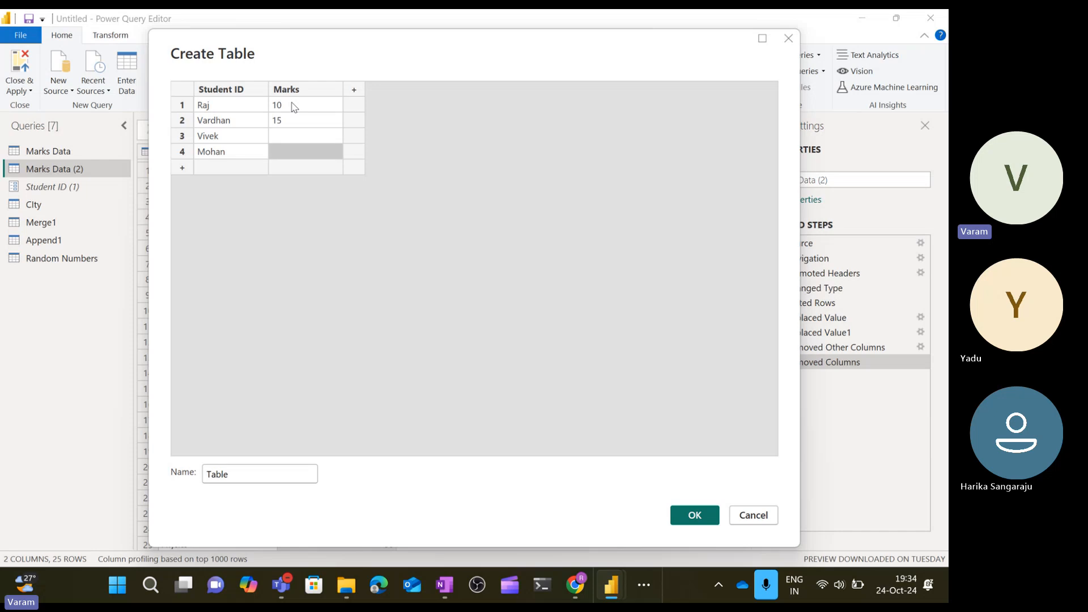
type("15")
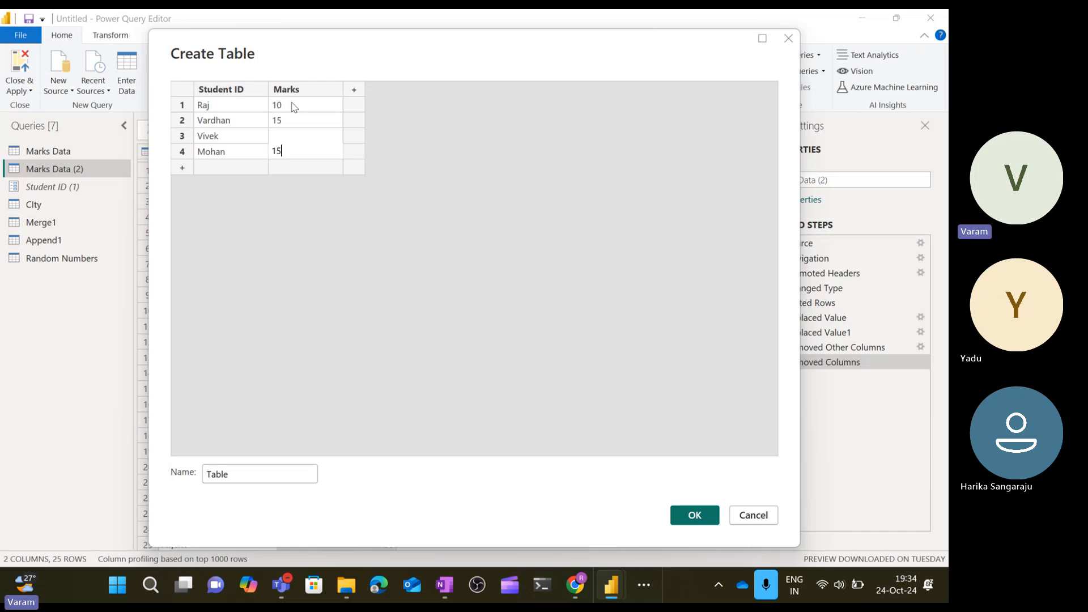
left_click(389, 221)
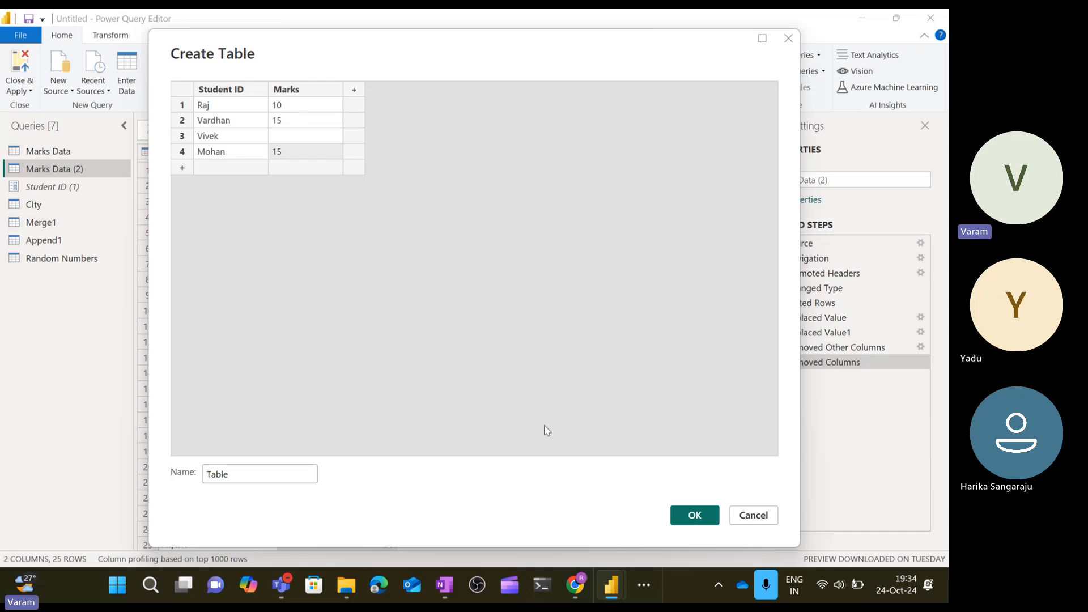
left_click(687, 519)
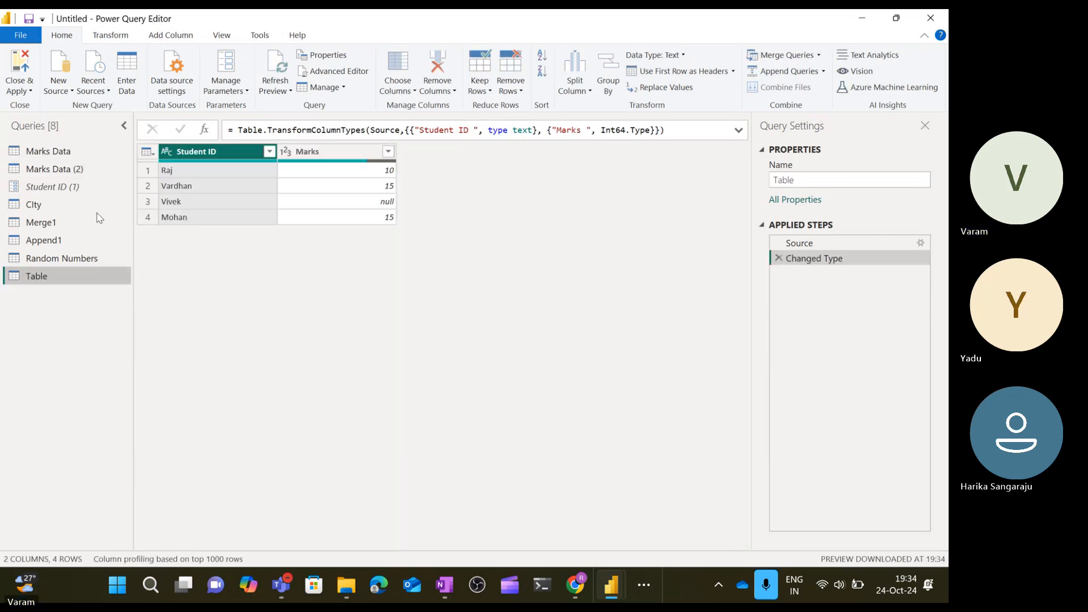
Fill the Marks column down so the empty third row takes the value above it.
left_click(349, 149)
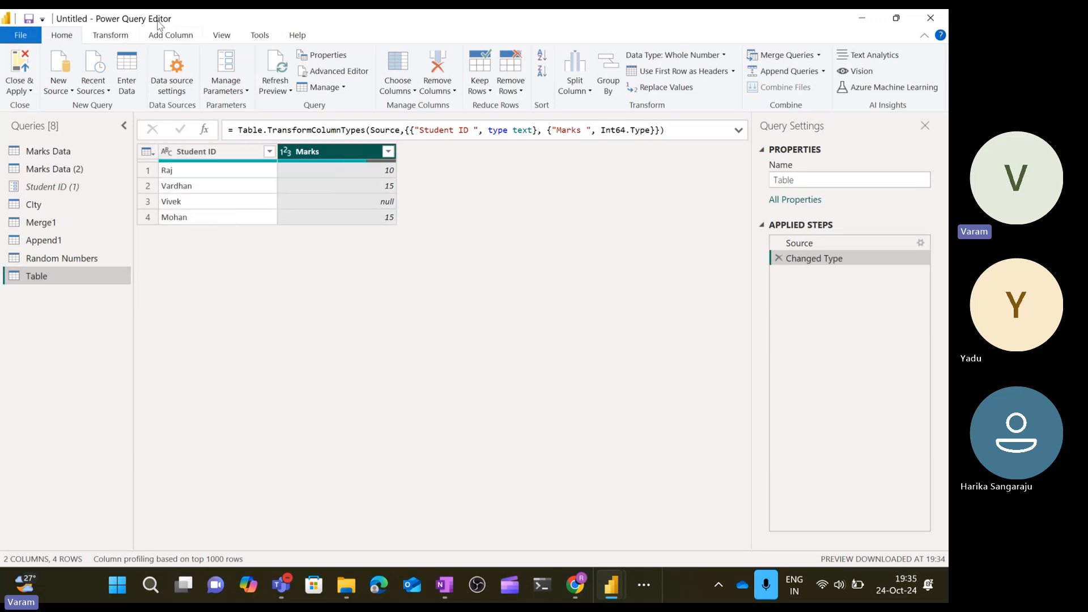
left_click(128, 35)
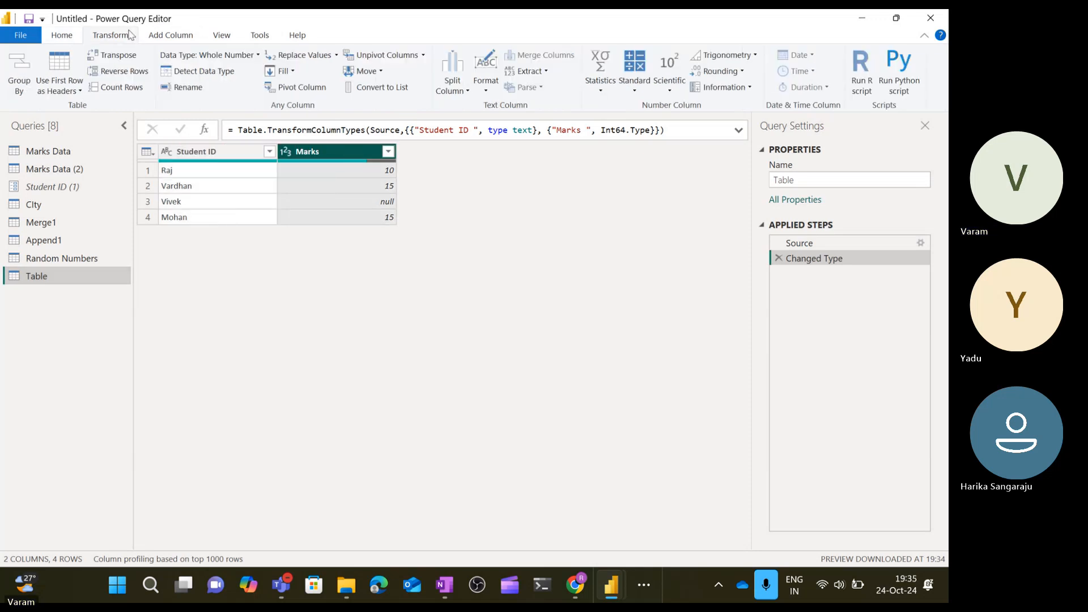
left_click(284, 70)
left_click(295, 89)
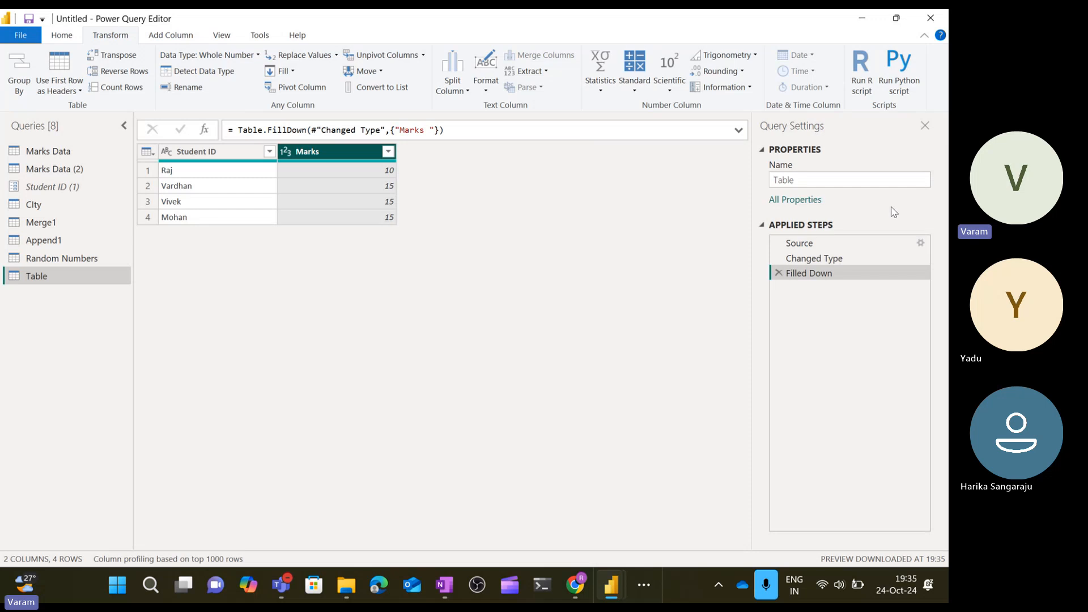
Edit the table's source data to set the fourth row's mark to 16.
left_click(916, 238)
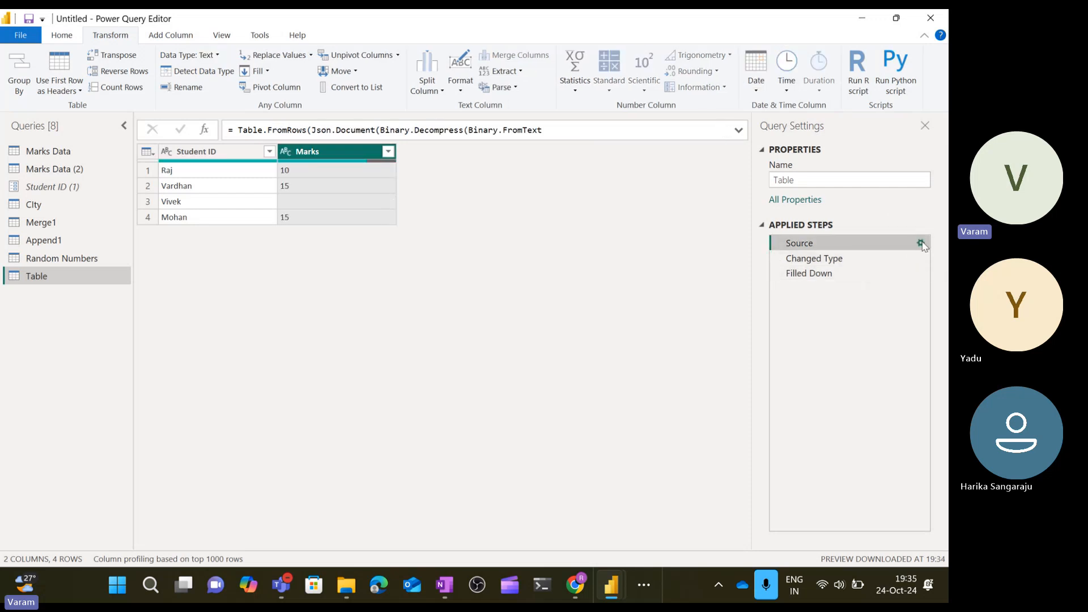
left_click(920, 242)
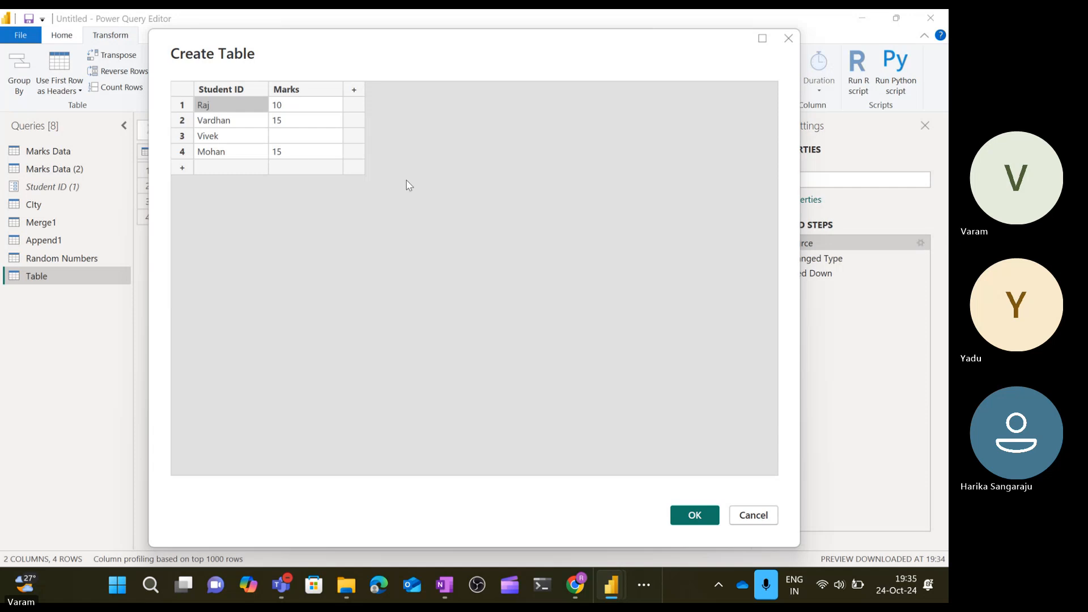
left_click(302, 159)
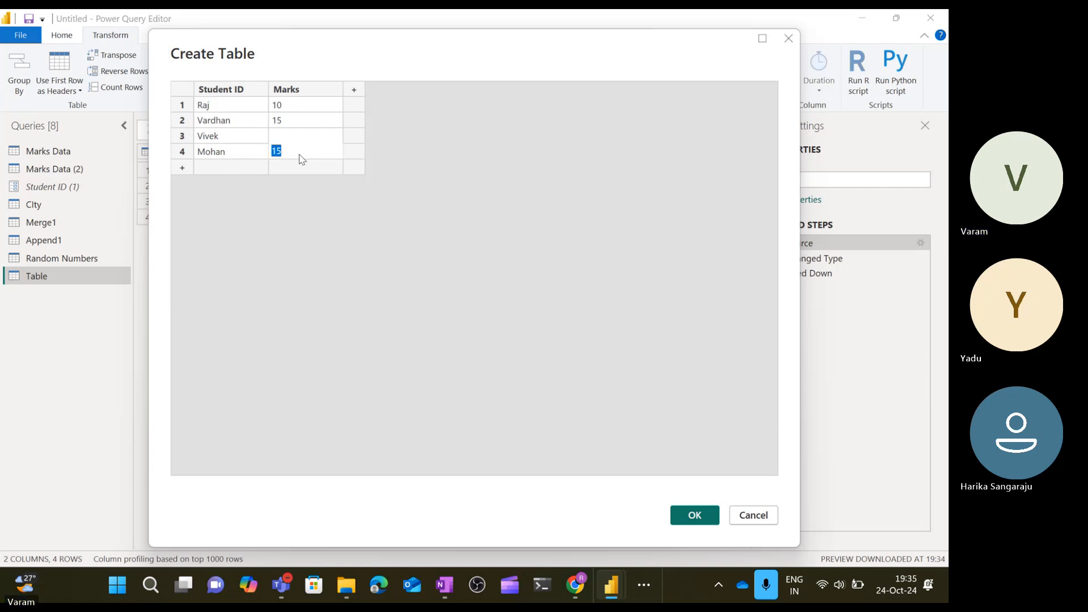
key("BackSpace")
type("6")
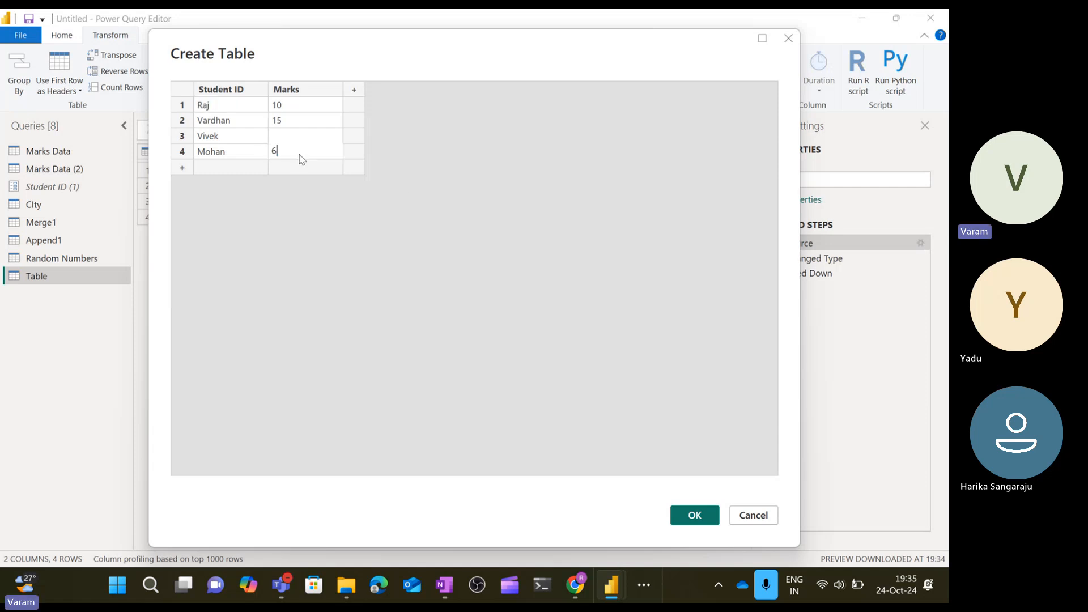
key("BackSpace")
type("16")
left_click(707, 515)
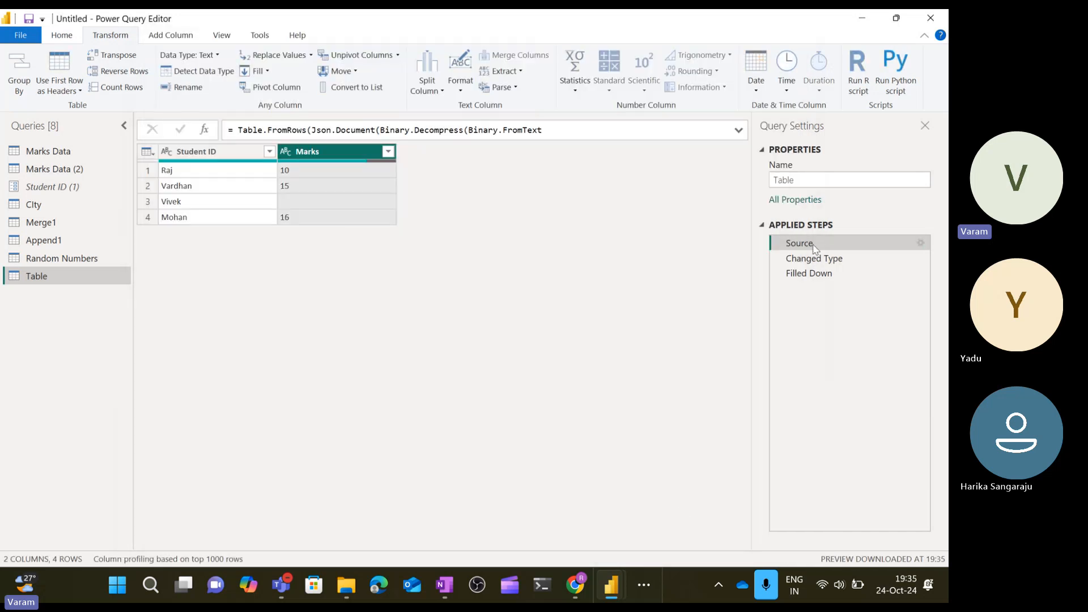
Review the fill-down result with the edited data, then delete the Filled Down step.
left_click(814, 273)
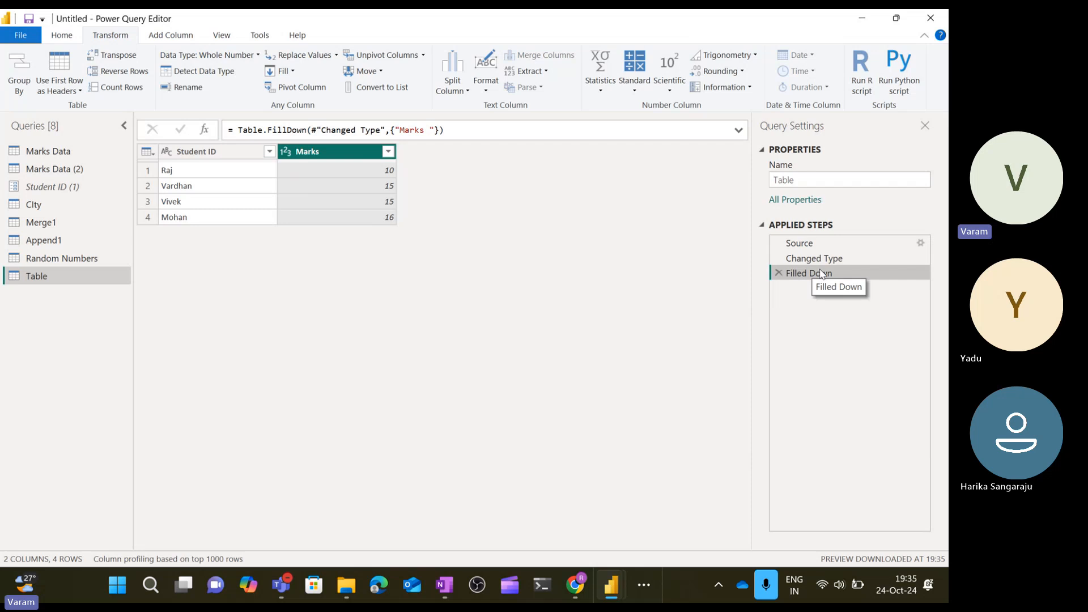
left_click(777, 273)
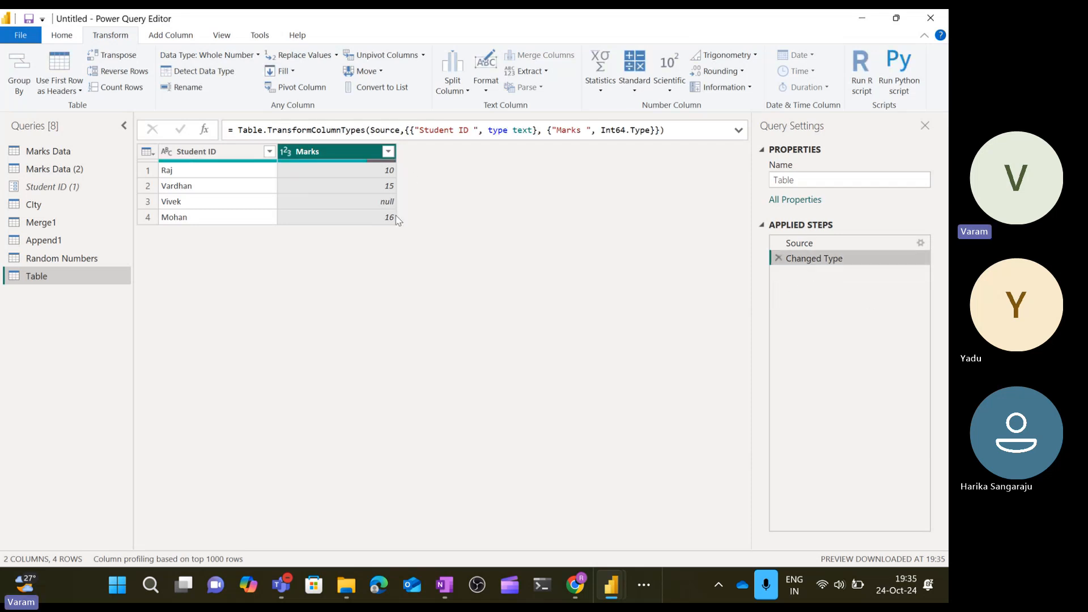
Fill the Marks column down, then delete that step and fill the column up instead.
left_click(292, 71)
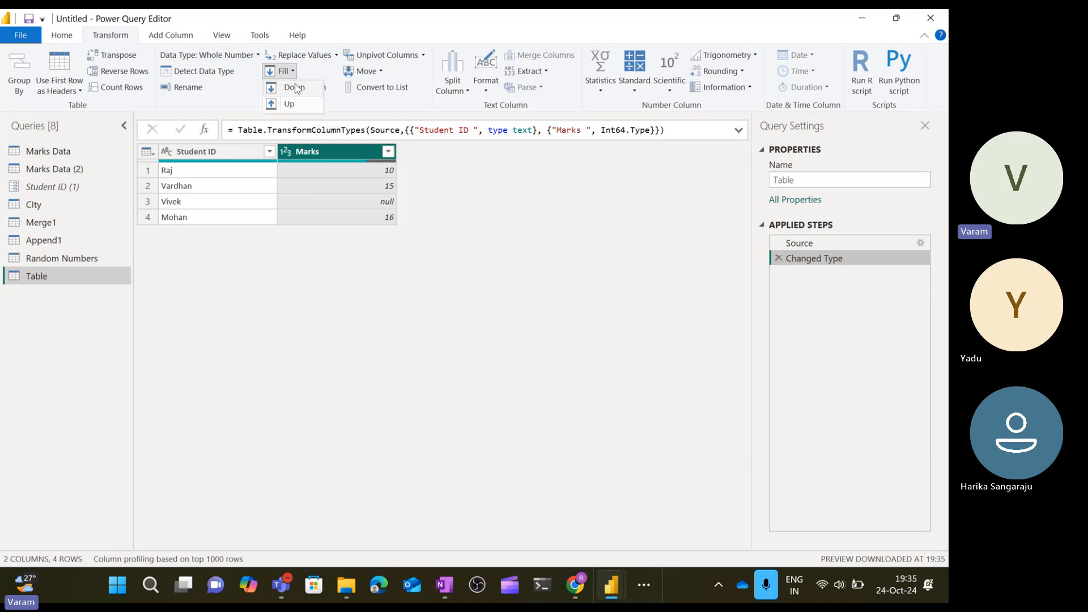
left_click(286, 88)
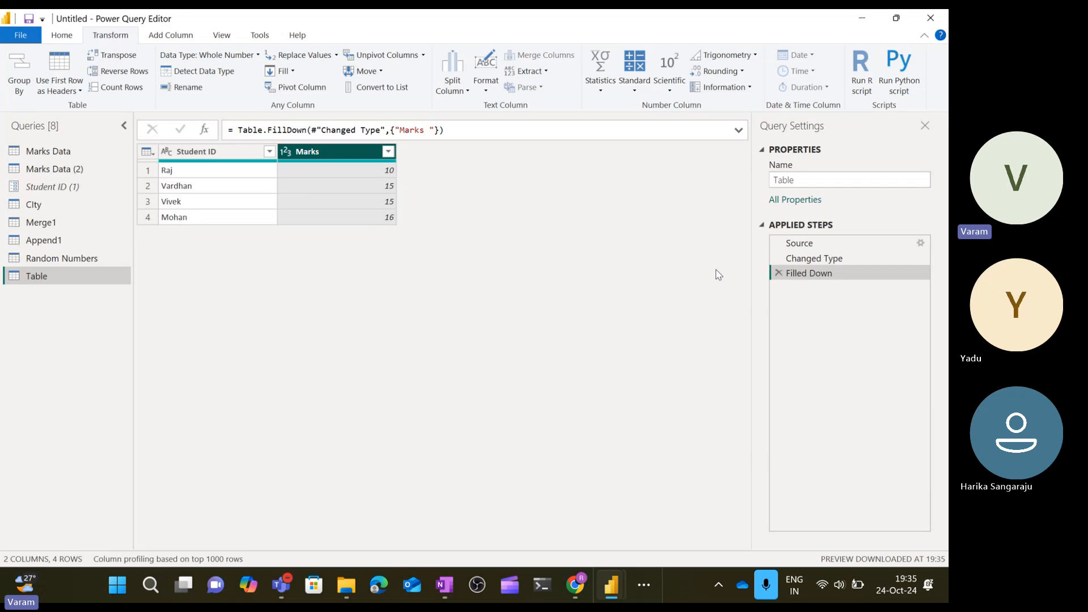
left_click(779, 275)
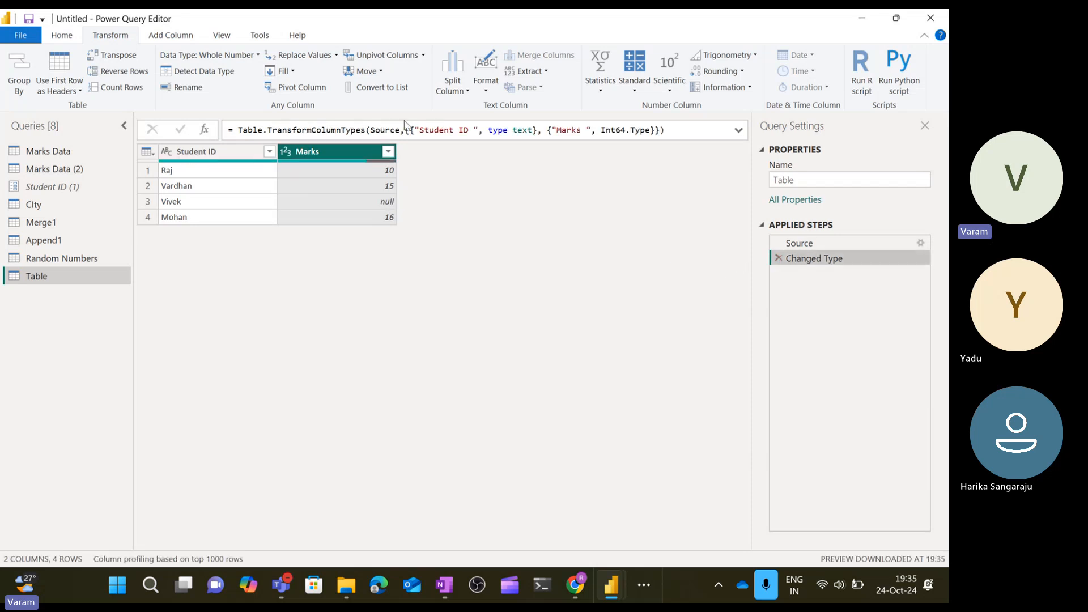
left_click(292, 71)
left_click(289, 104)
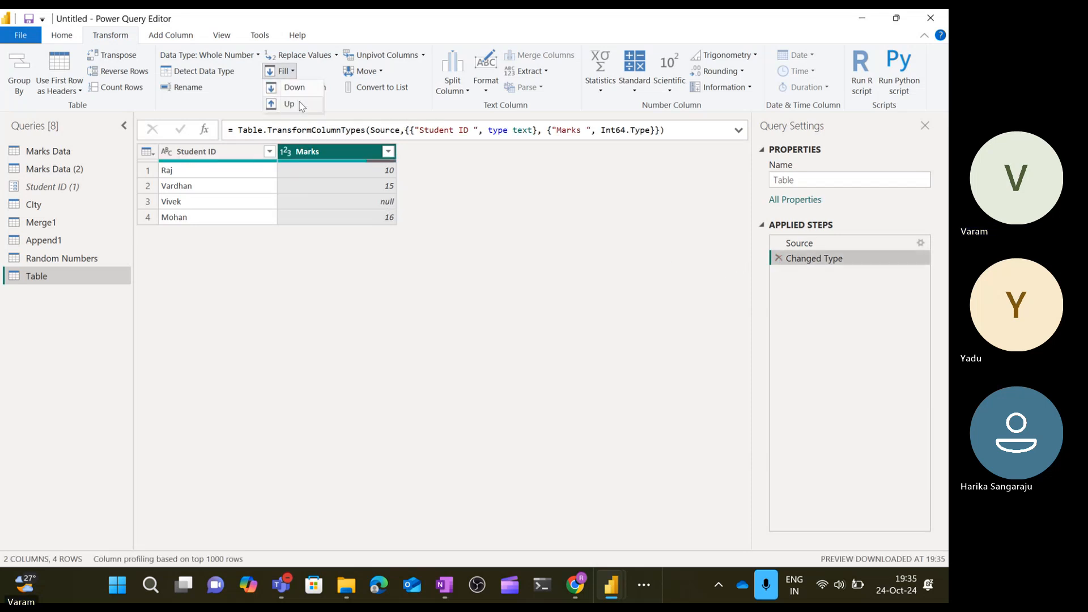
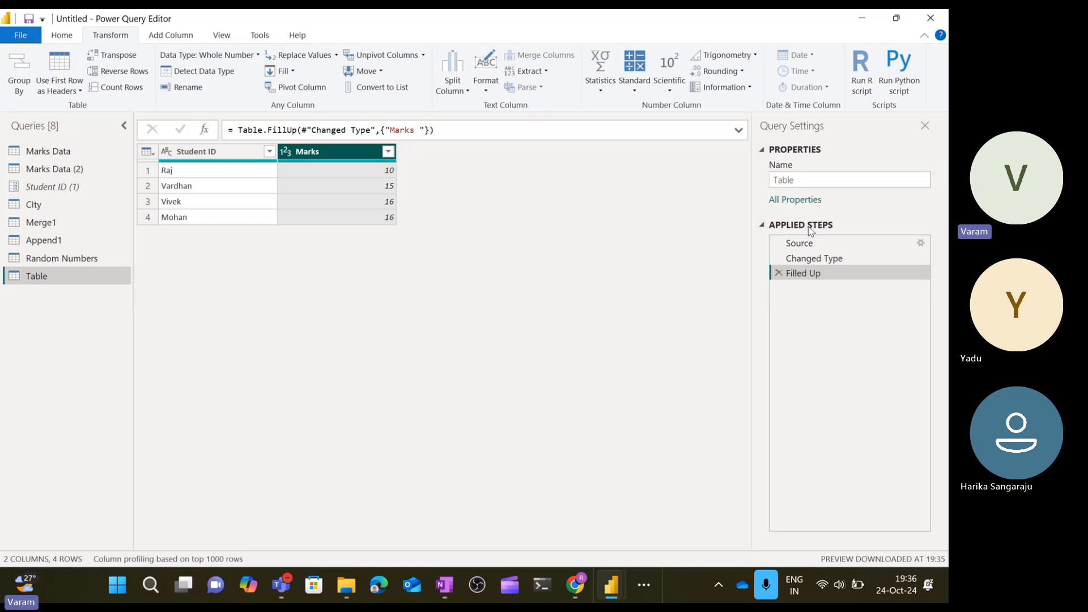
Add two student rows to the table's source data, leaving the fifth row's mark empty and setting the sixth row's mark to 17.
left_click(920, 244)
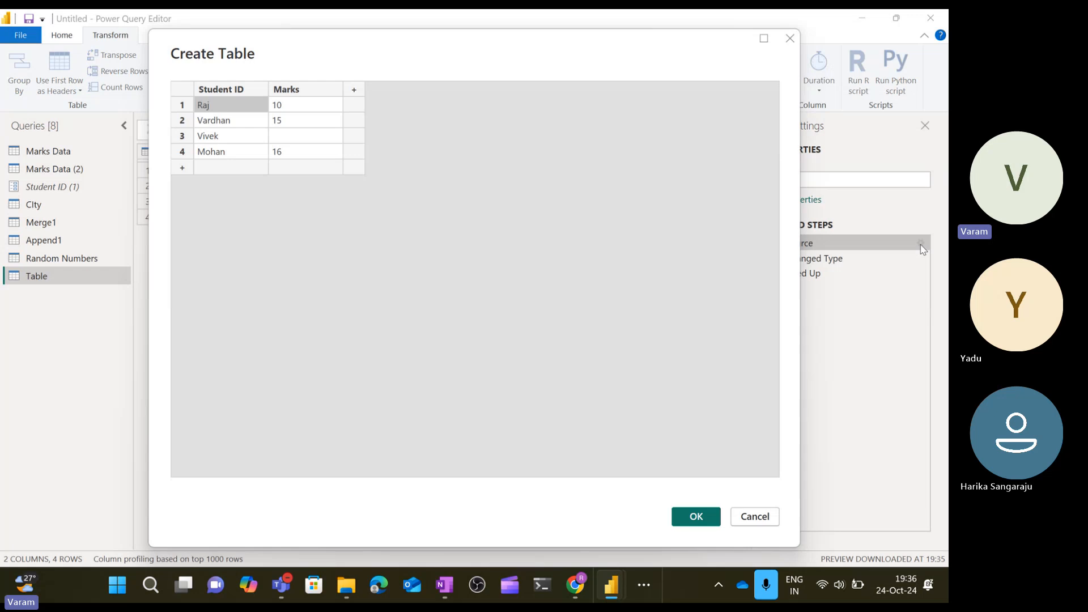
left_click(202, 168)
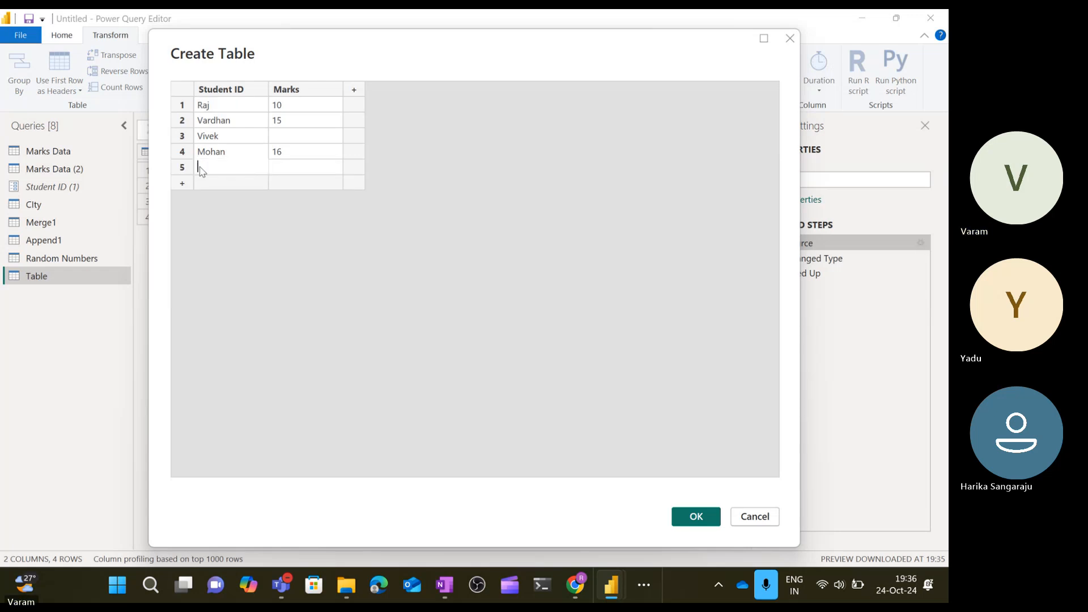
type("vardhan")
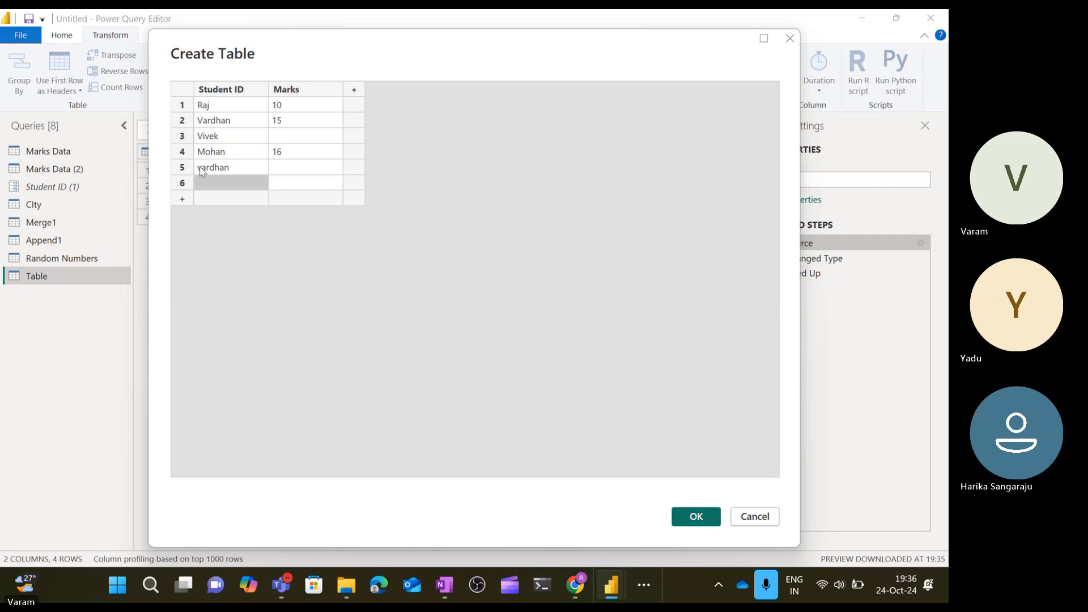
type("vivek")
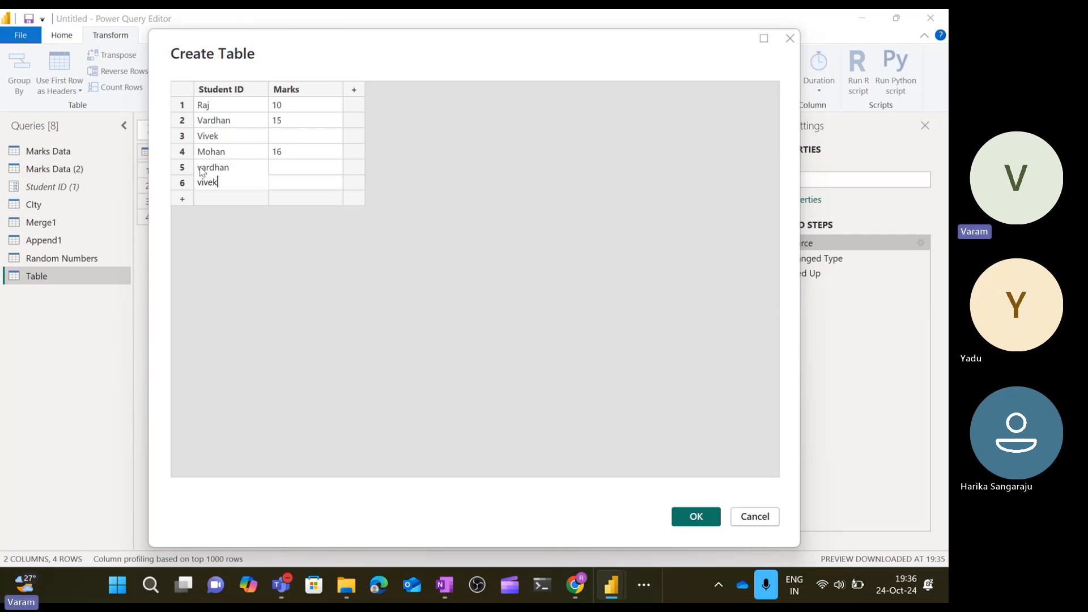
left_click(311, 187)
type("17")
left_click(686, 518)
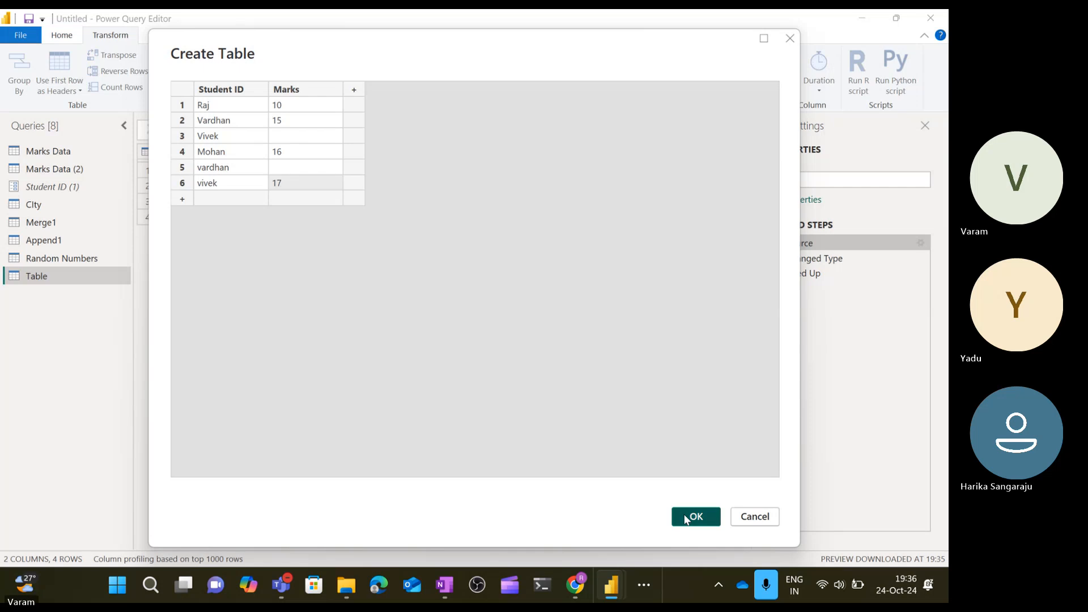
Delete the Filled Up step to examine the extended data's empty marks, then fill the Marks column up again.
left_click(789, 274)
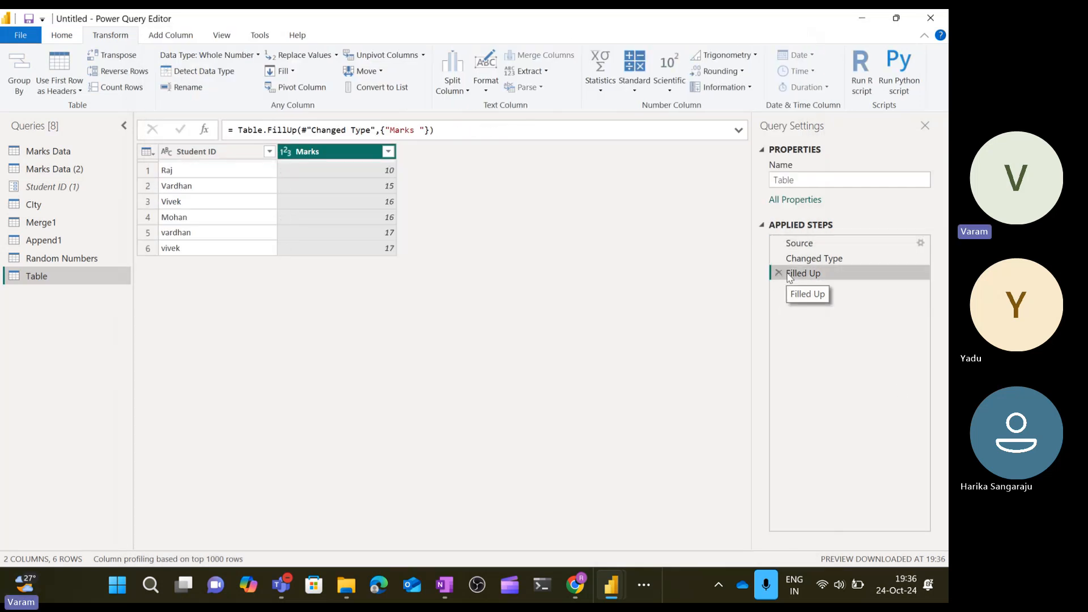
left_click(778, 273)
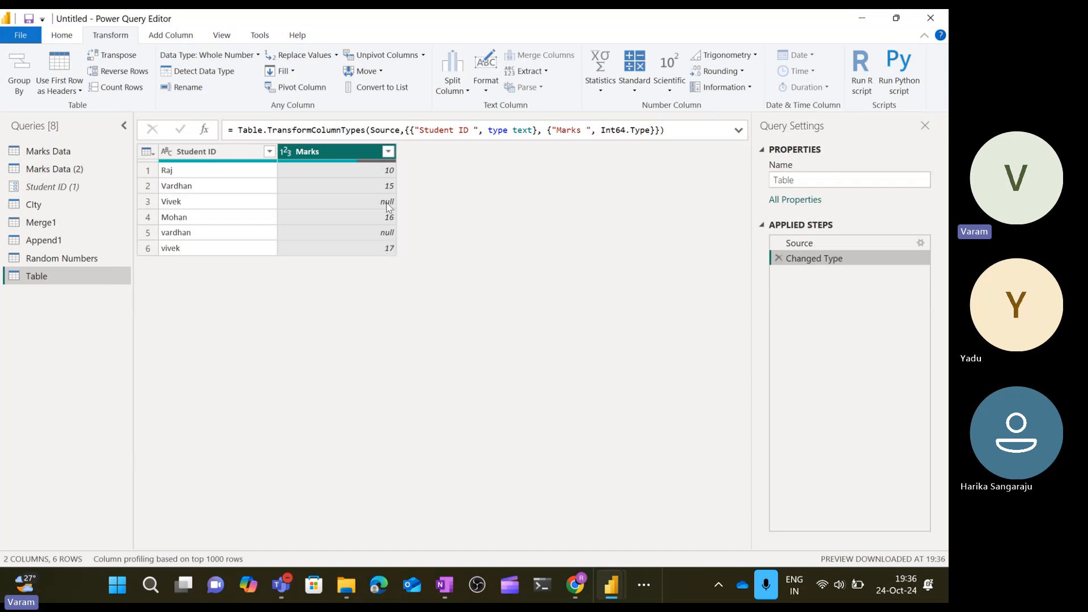
left_click(291, 71)
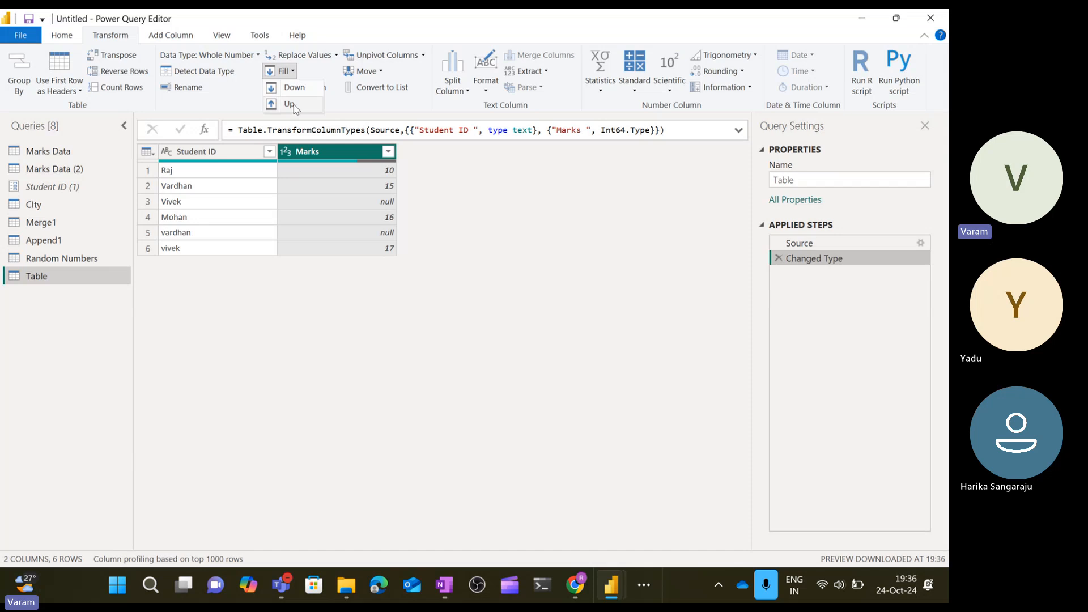
left_click(290, 104)
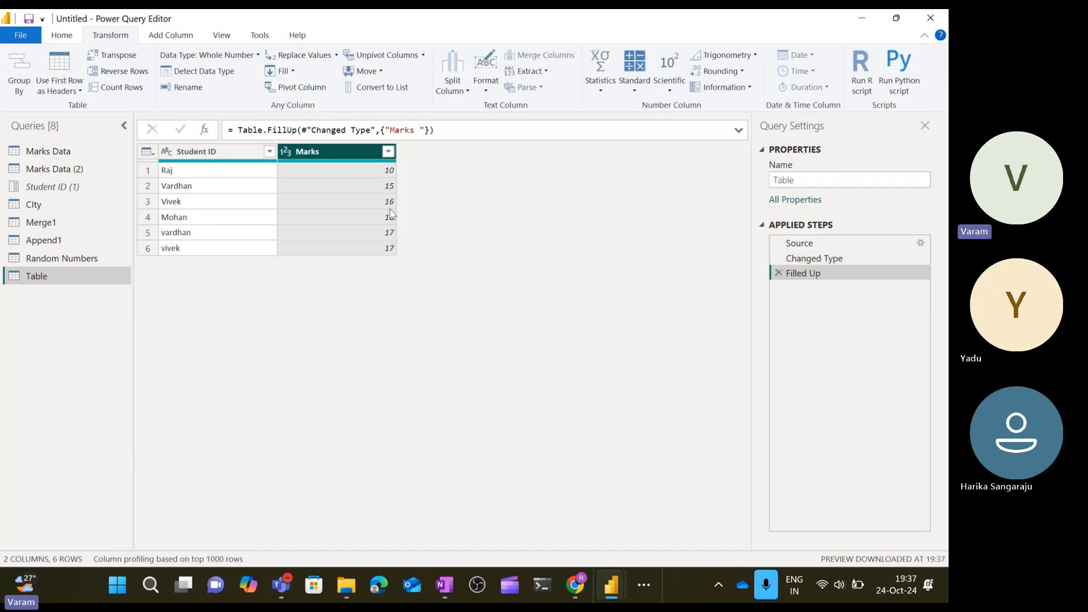
Replace the Filled Up step with a downward fill of the Marks column.
left_click(778, 272)
left_click(291, 73)
left_click(288, 88)
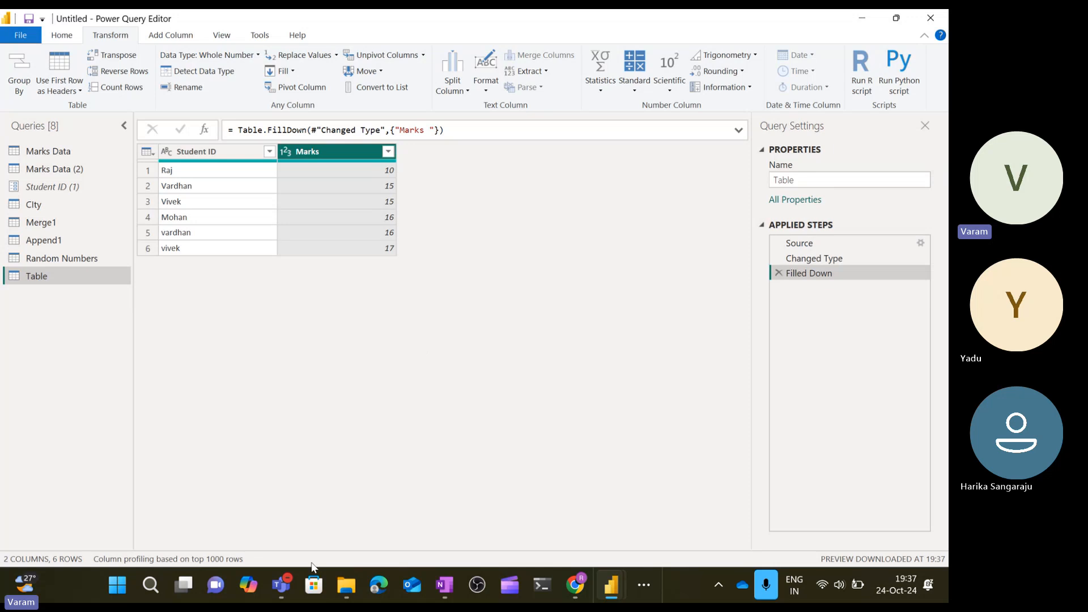
Switch to the Teams meeting, dismiss the recording and do-not-disturb notices, and return to the Power Query Editor.
mouse_move(279, 584)
left_click(225, 464)
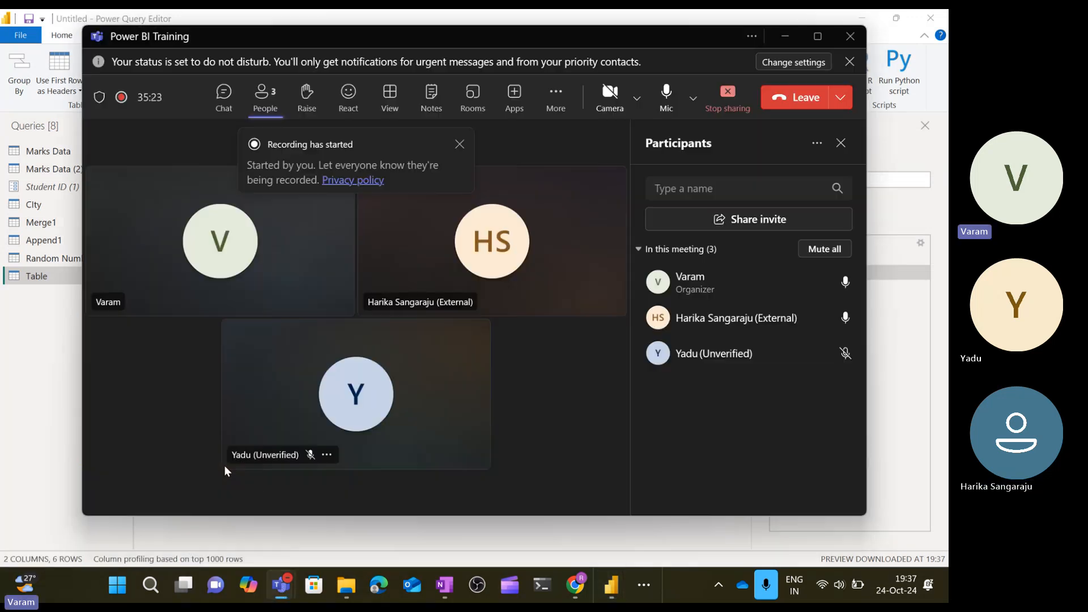
left_click(460, 146)
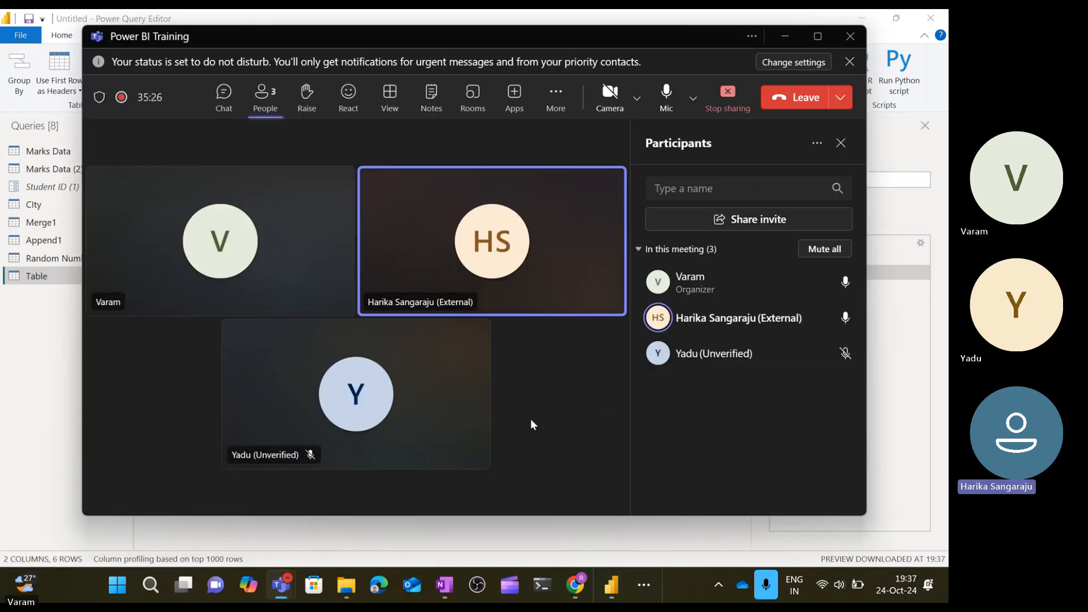
left_click(850, 62)
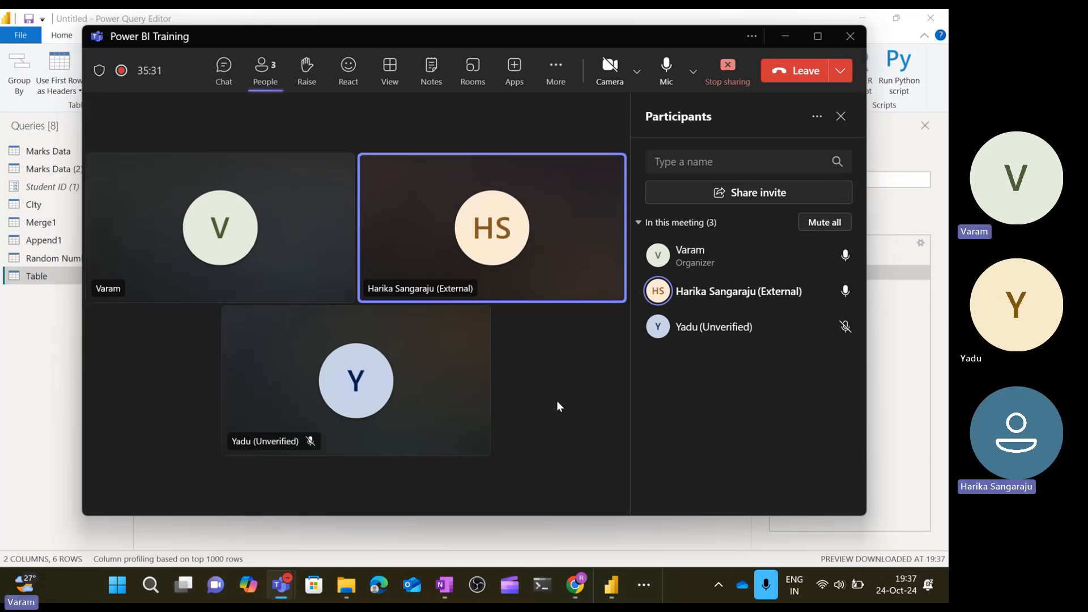
key("alt+Tab")
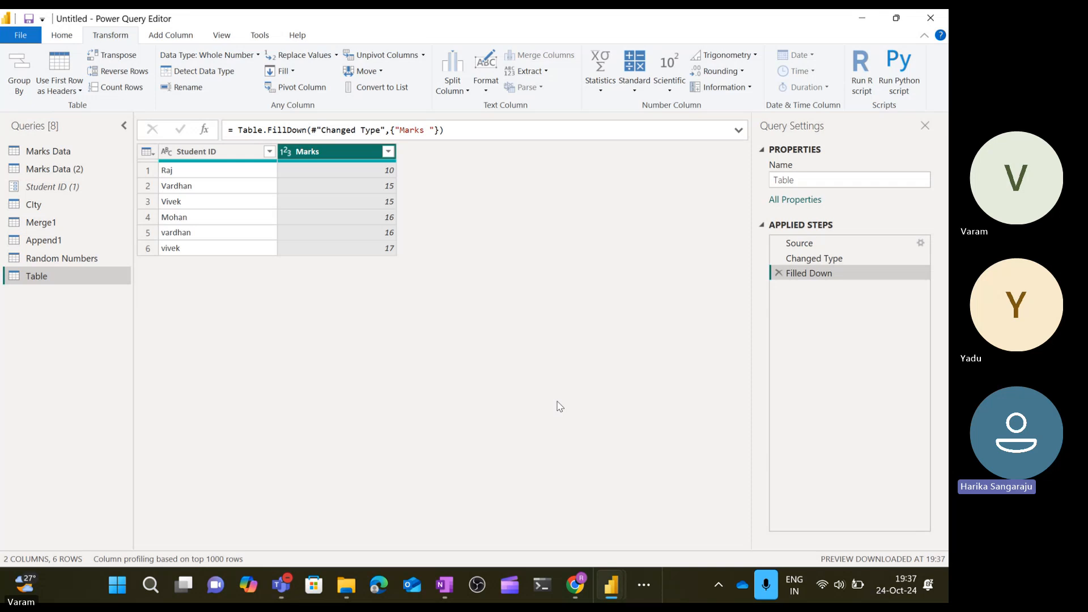
key("alt+Tab")
key("alt+Tab")
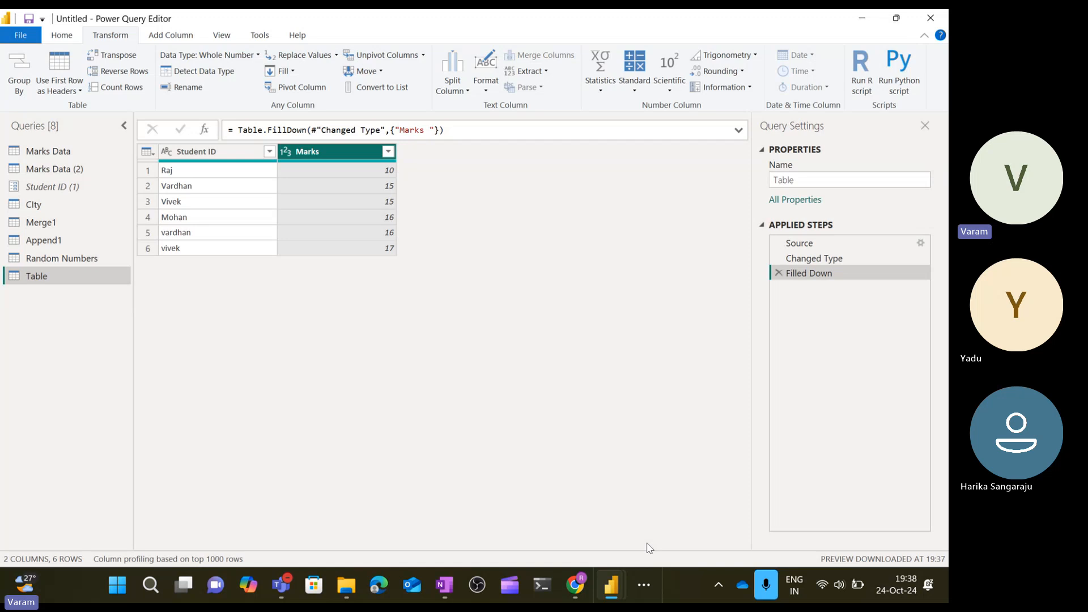
Switch to the Excel workbook Book1 and enter the heading Matrix in cell H2.
left_click(643, 586)
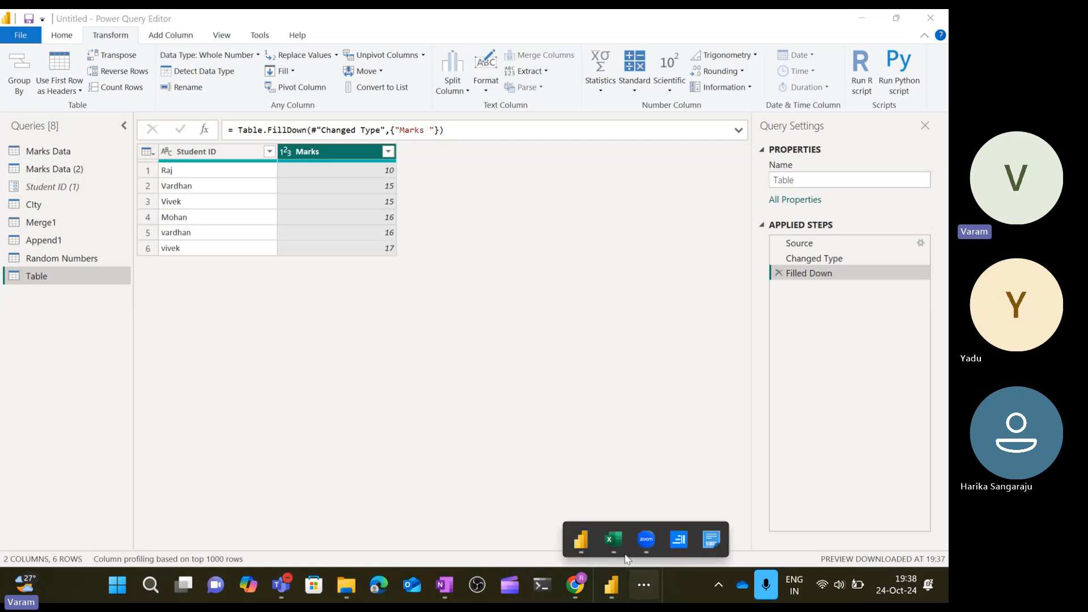
mouse_move(619, 542)
left_click(614, 424)
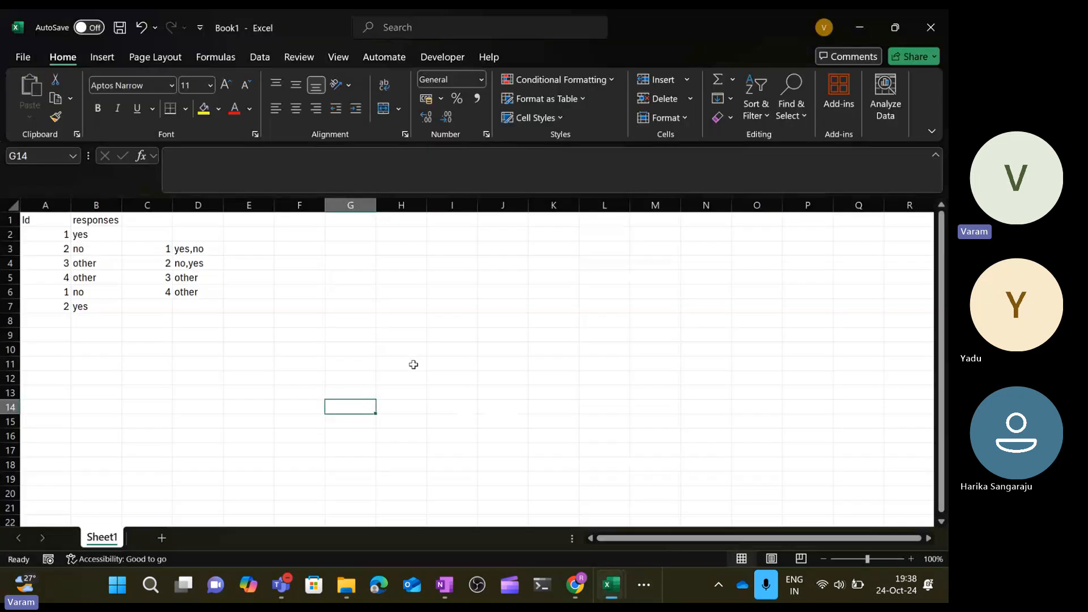
left_click_drag(408, 274, 592, 376)
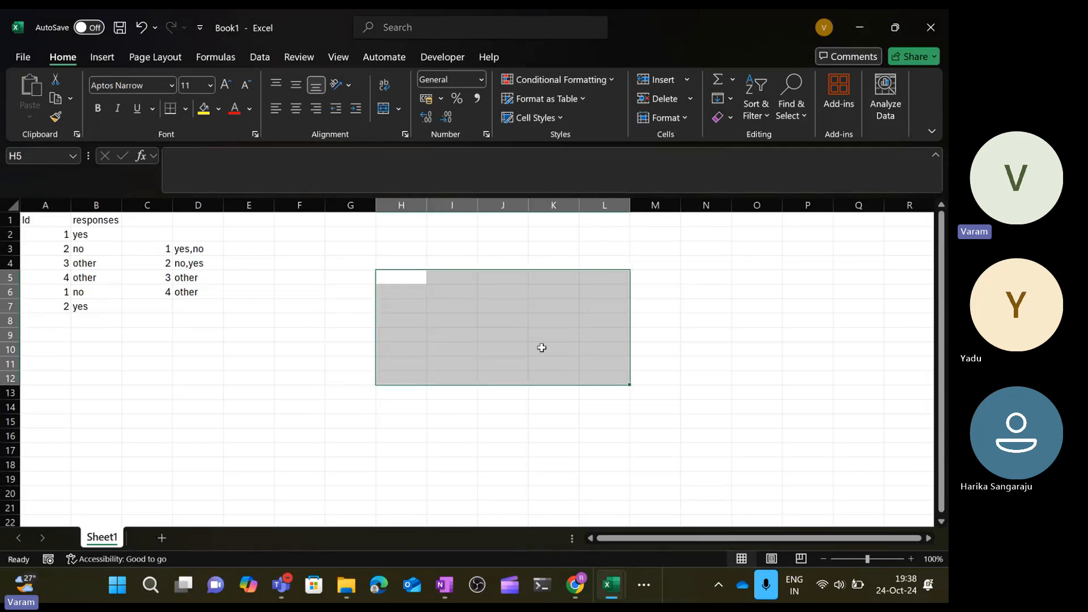
left_click(396, 235)
type("Ma")
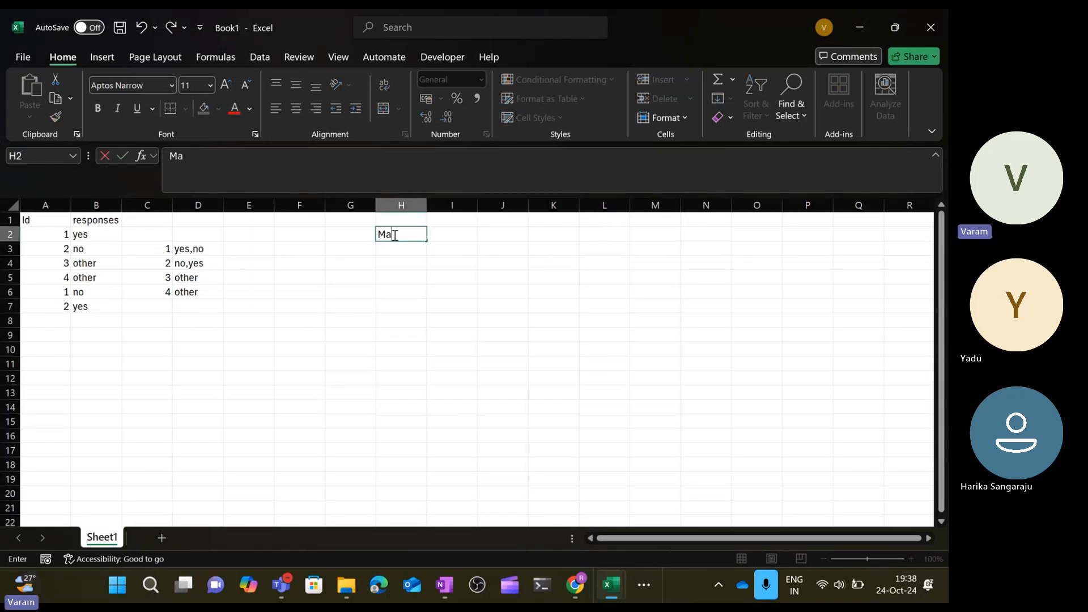
type("trix")
key("Return")
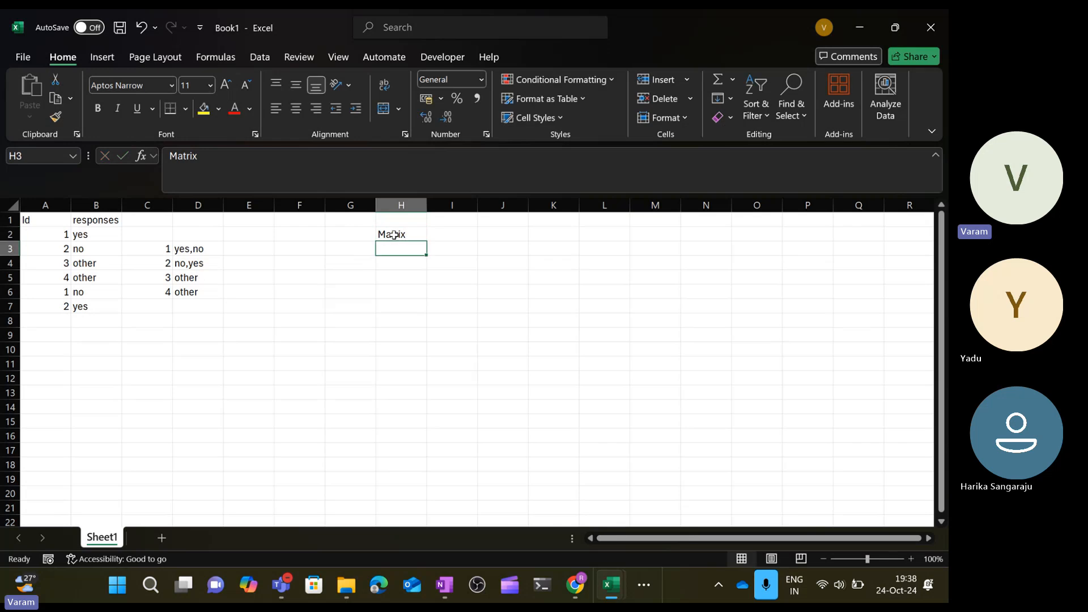
Enter the label row in cell H6 and the label columns in cell I5.
left_click(419, 293)
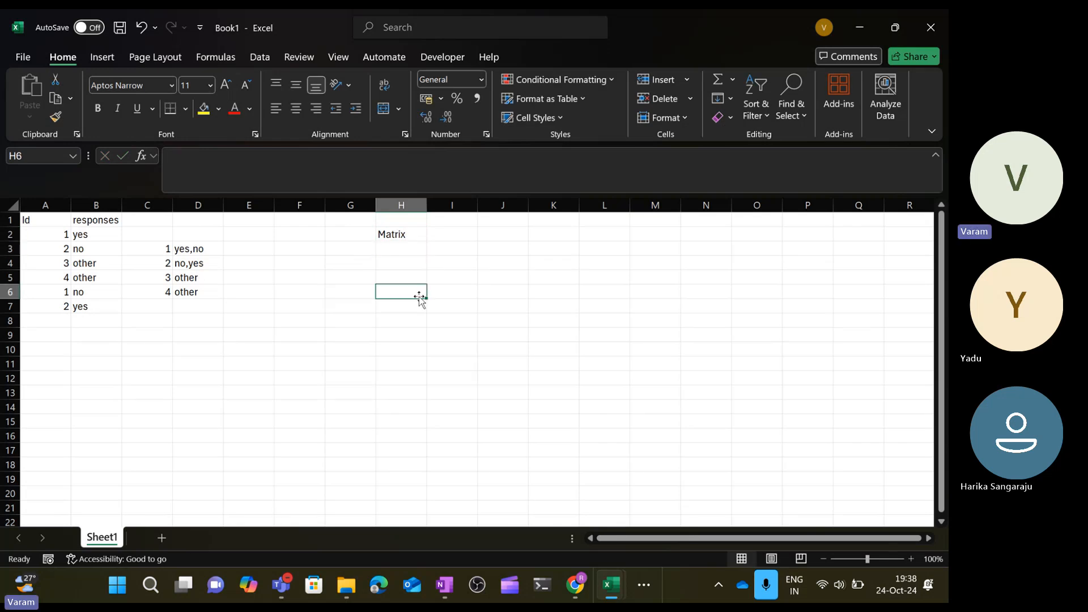
type("row")
key("Return")
left_click(420, 296)
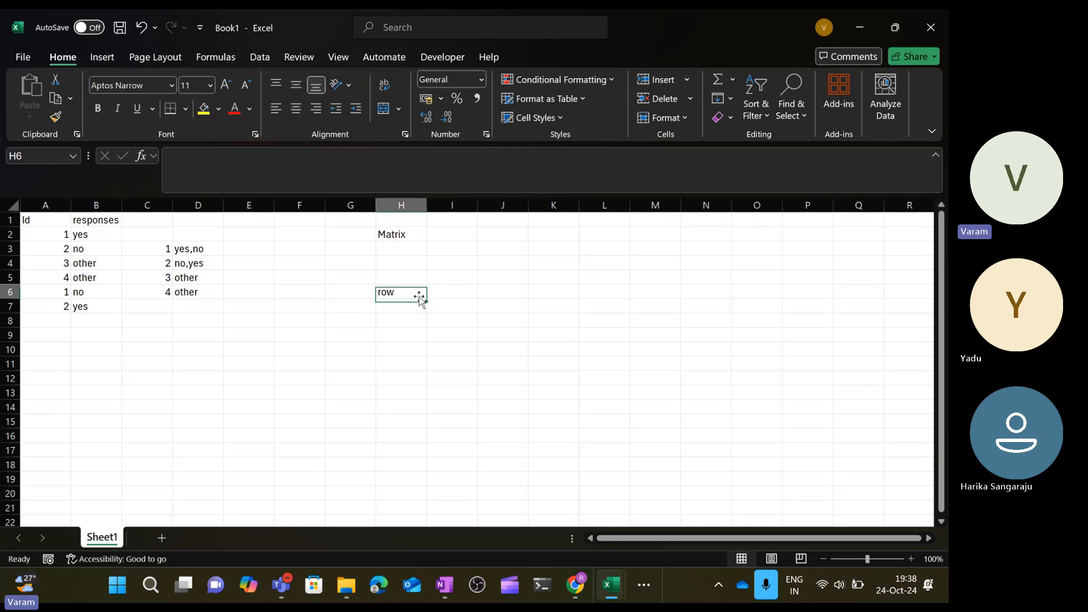
key("Right")
key("Up")
type("col")
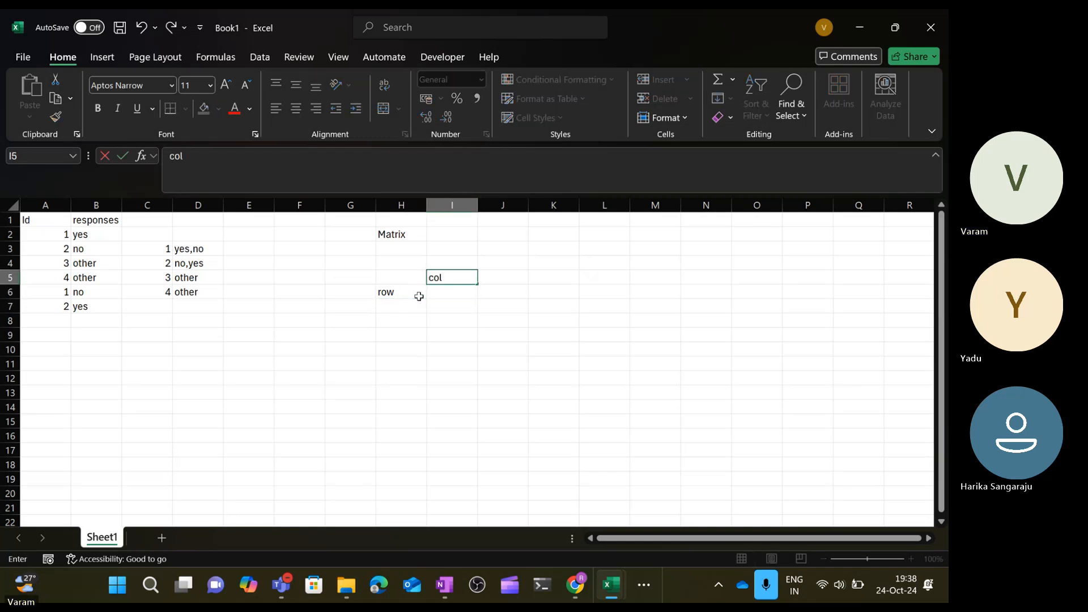
type("omn")
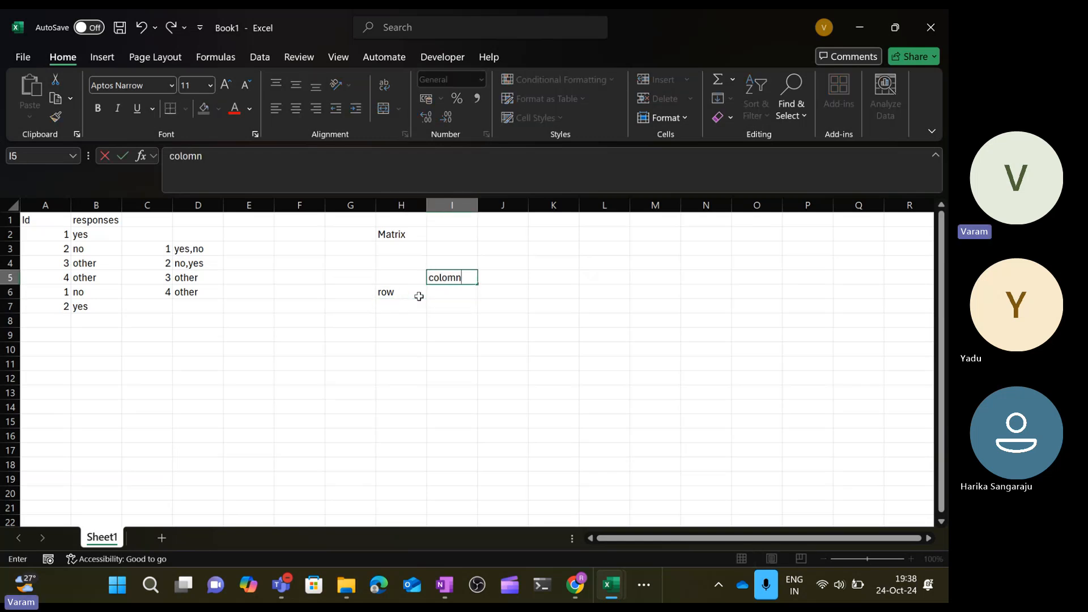
key("BackSpace")
key("BackSpace")
key("BackSpace")
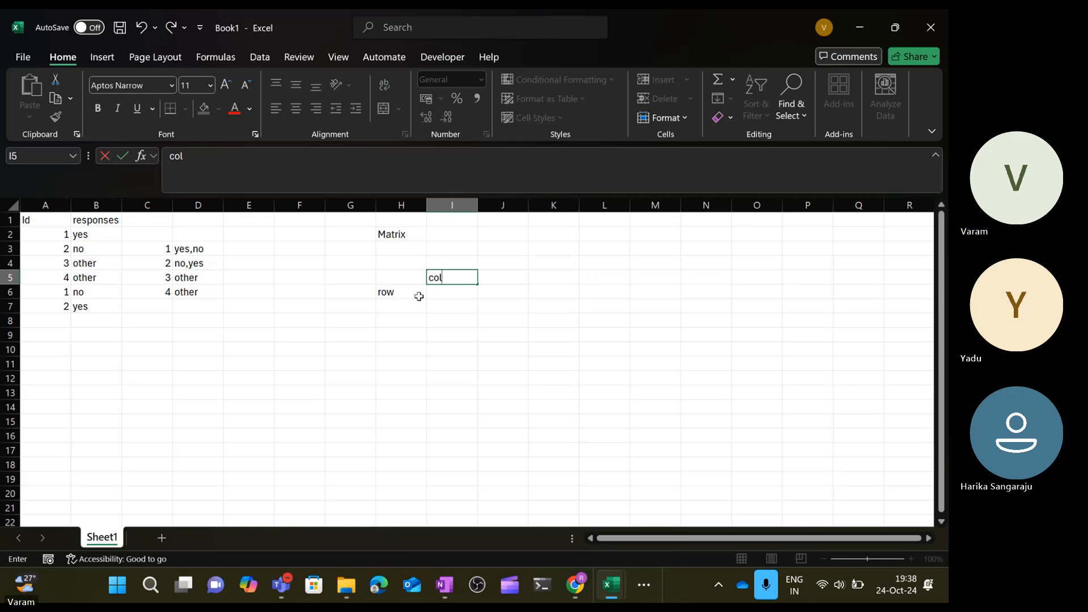
type("umns")
key("Return")
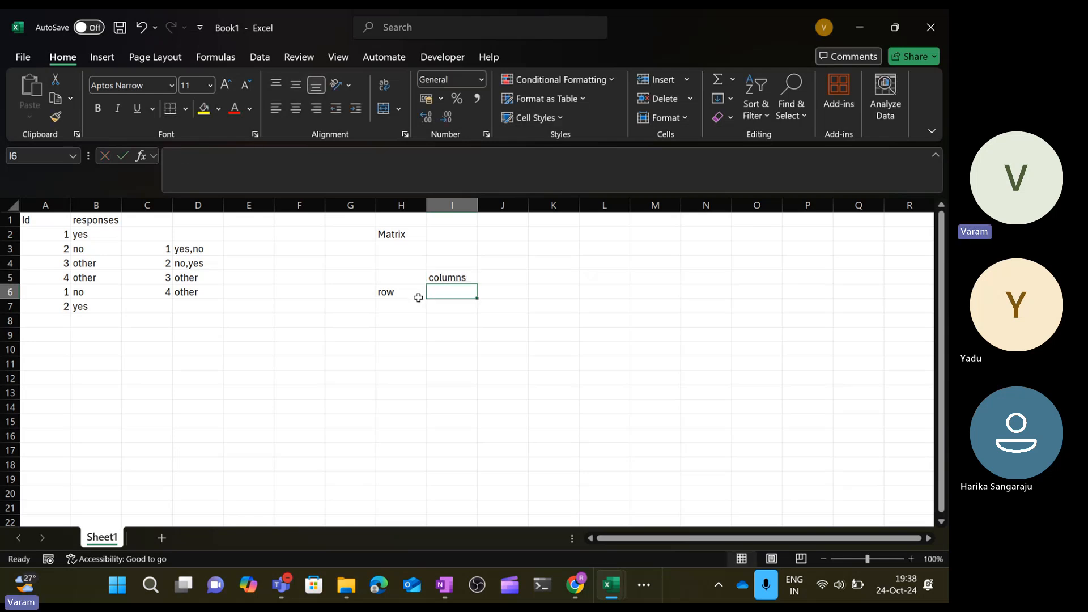
Enter the numbers 1 to 4 in cells H7 to H10 below the row label.
left_click(408, 309)
type("1")
key("Return")
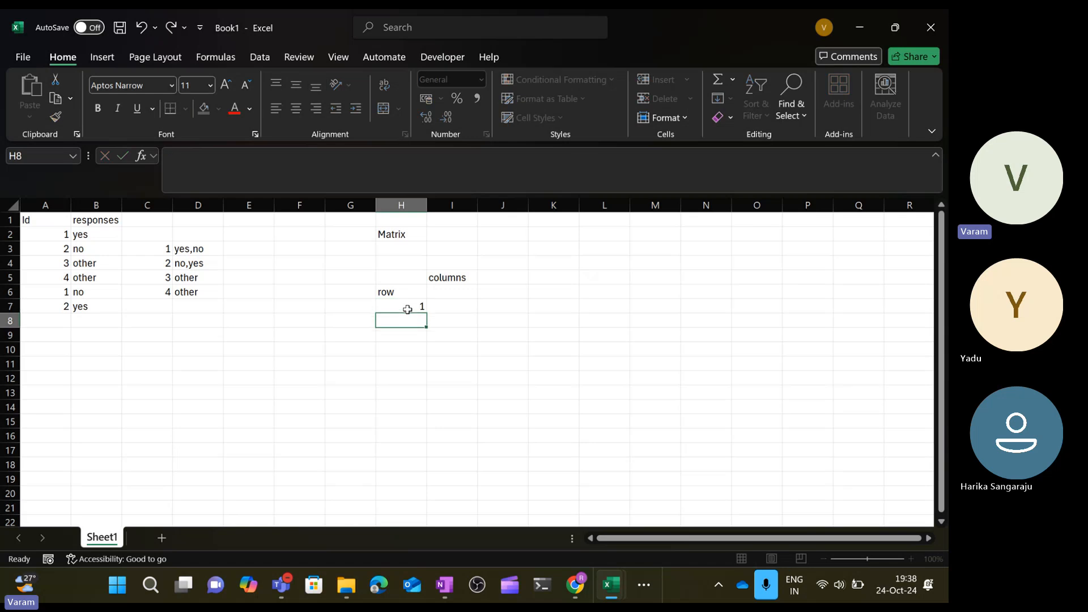
type("2")
key("Return")
type("3")
key("Return")
type("4")
key("Return")
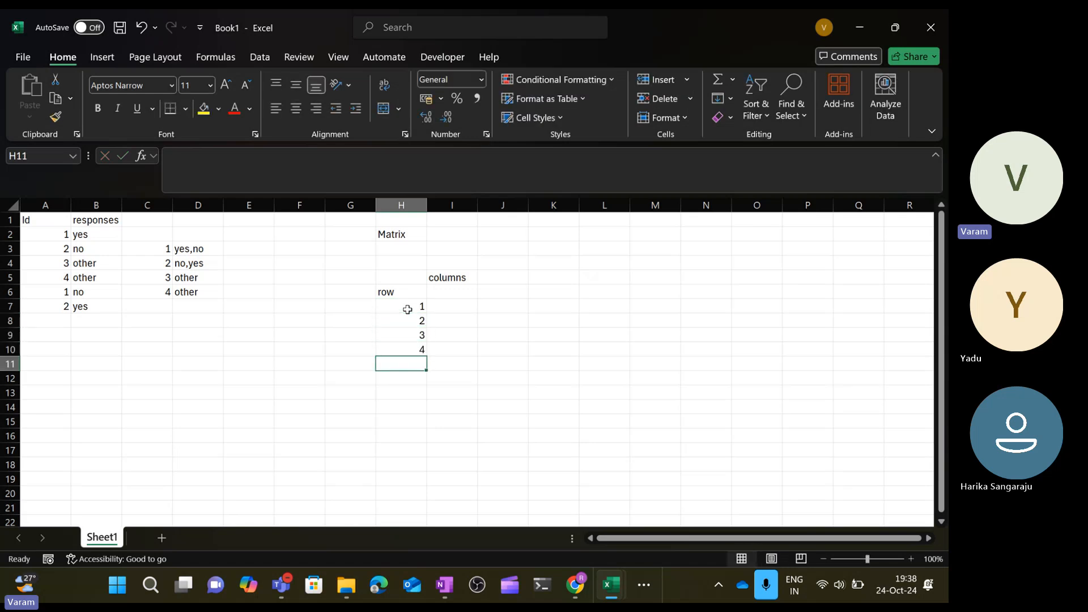
Enter the column headings eng in cell I6 and subject in cell J6.
left_click(460, 291)
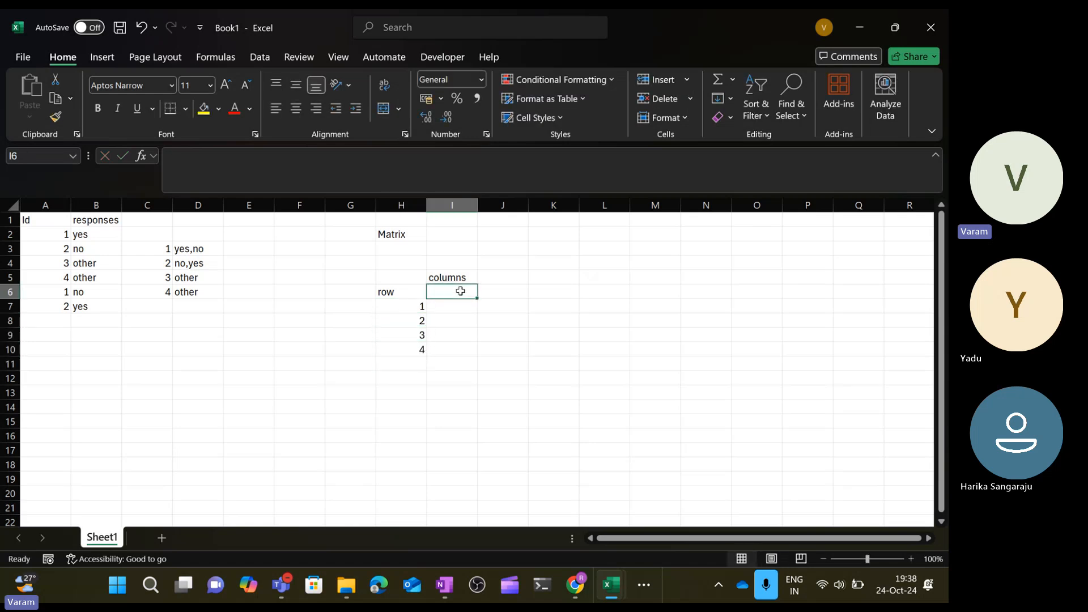
type("eng'")
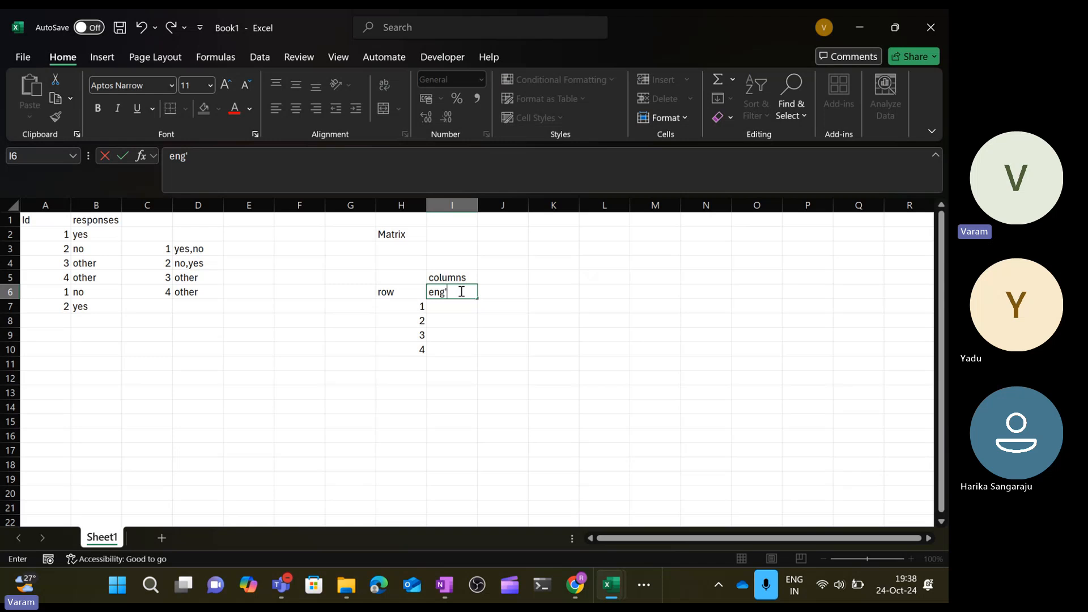
key("Return")
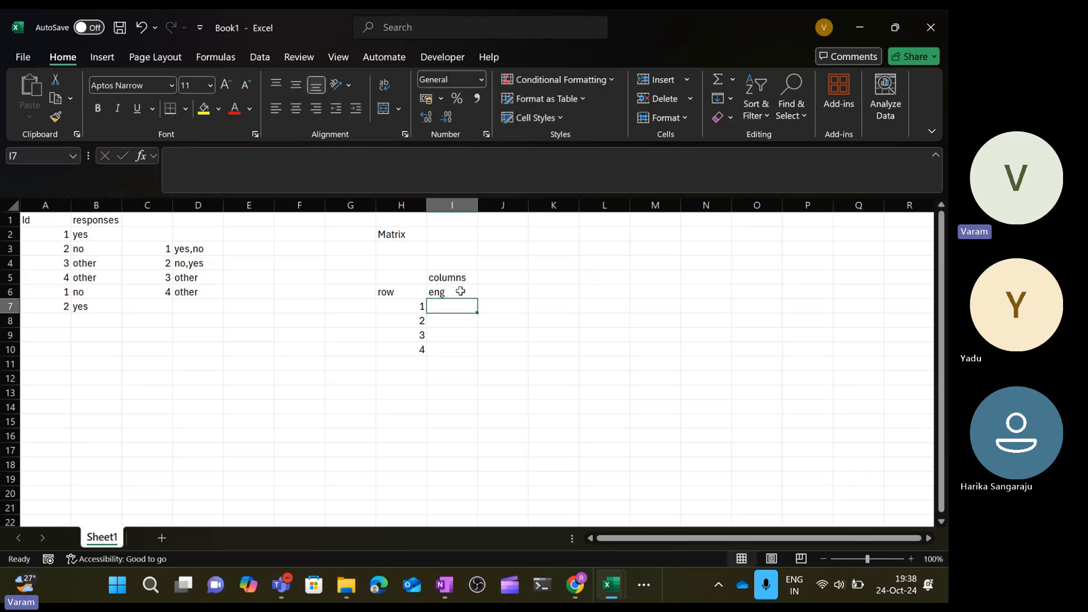
key("Up")
key("Right")
type("subject")
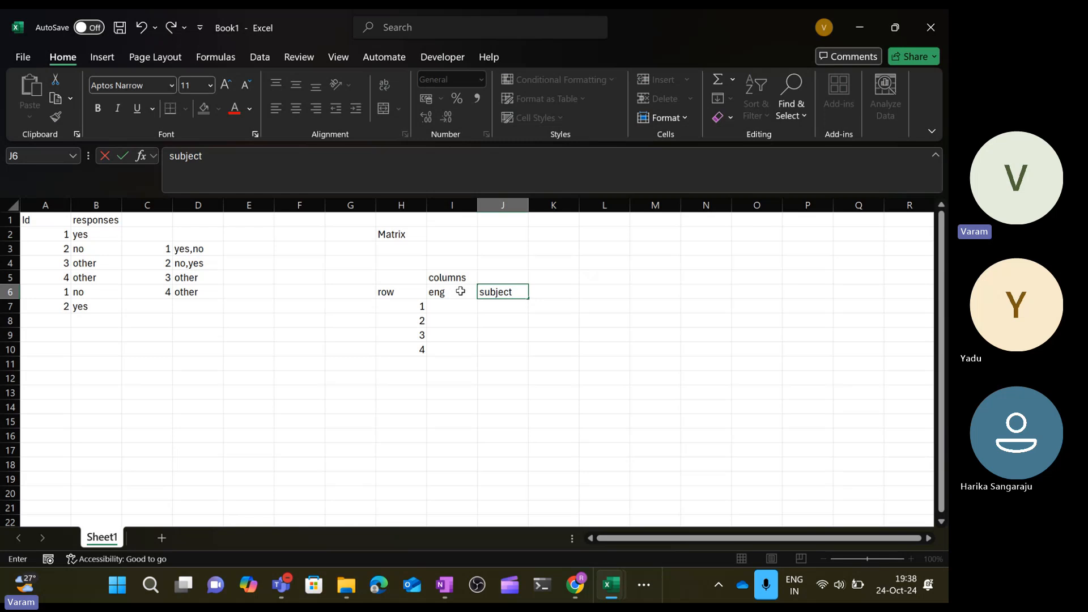
Confirm the heading "subject" in cell J6, and highlight the matrix block H6:J10 and its row column H.
key("Return")
key("Left")
key("Up")
key("Down")
key("shift+Down")
key("shift+Right")
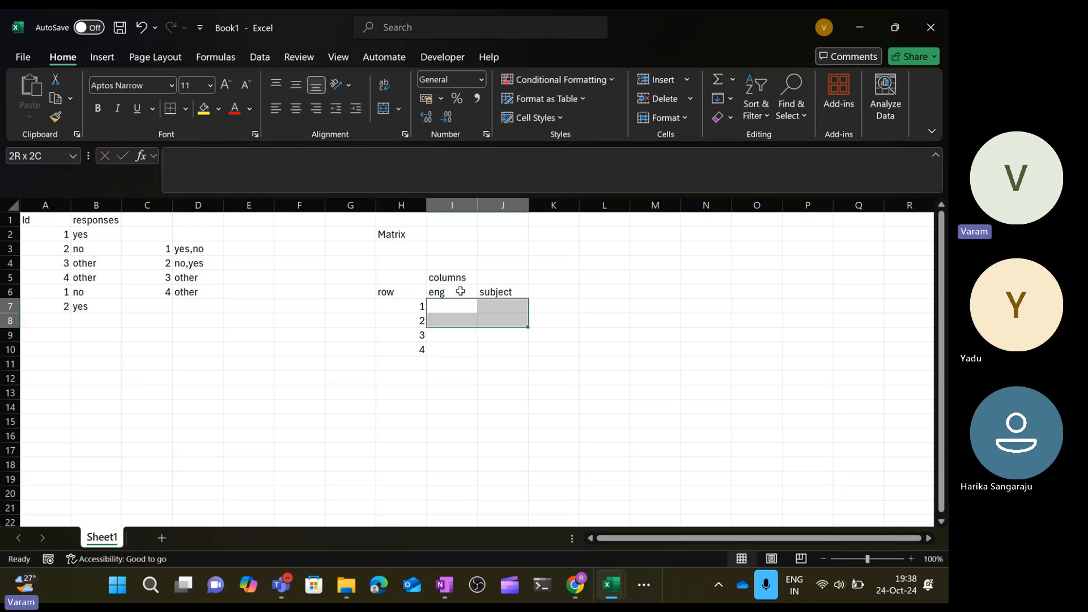
key("shift+Down")
key("shift+Down")
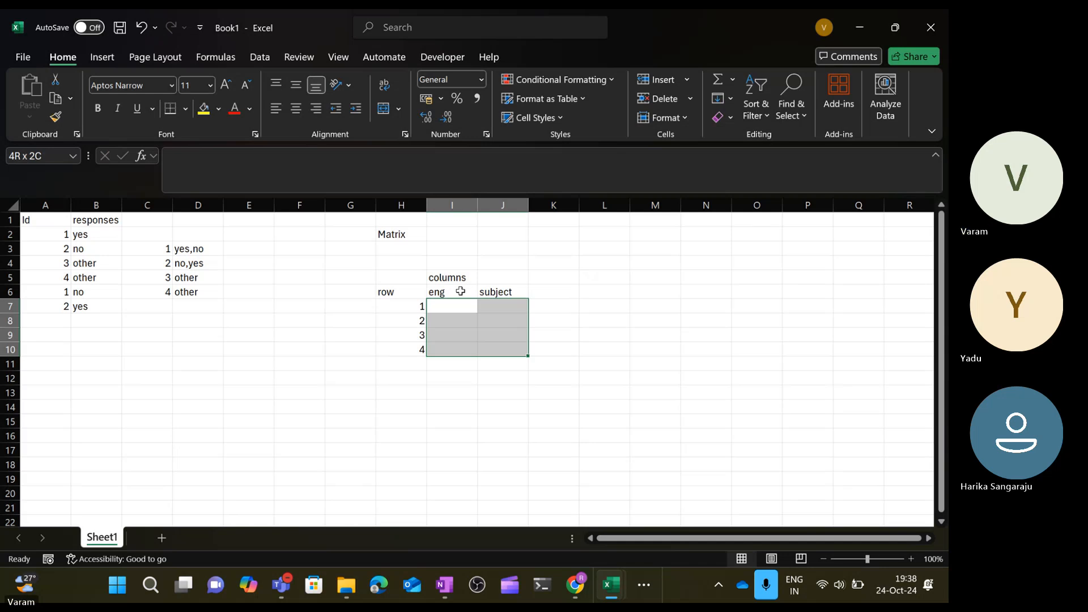
left_click_drag(410, 291, 495, 349)
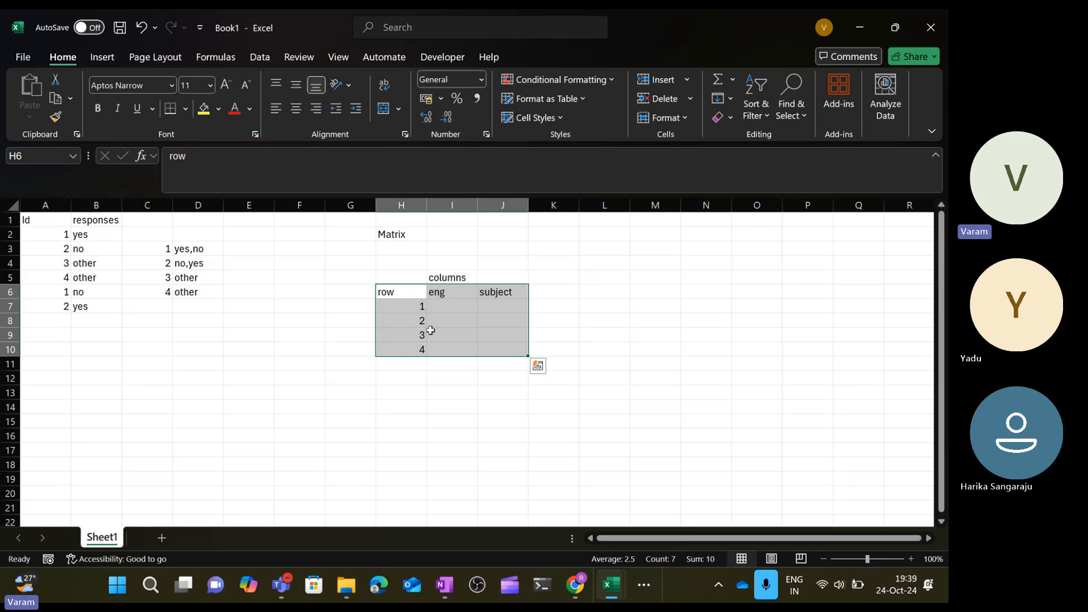
left_click(404, 204)
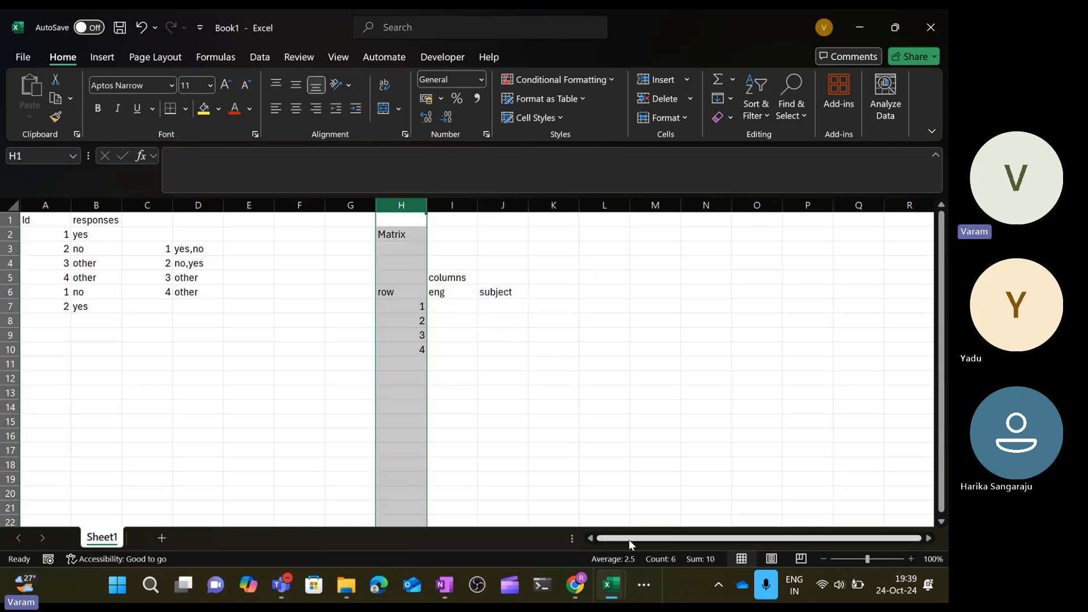
Switch to the Practice workbook and create a PivotTable from the marks range A1:F26 on a new worksheet with the PivotTable wizard.
mouse_move(623, 584)
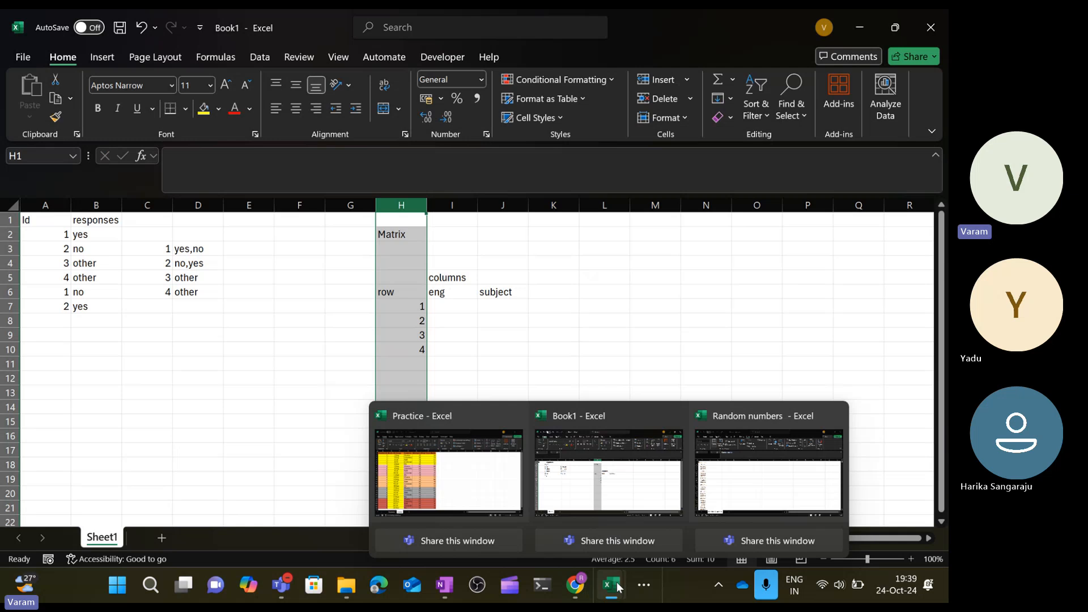
left_click(496, 489)
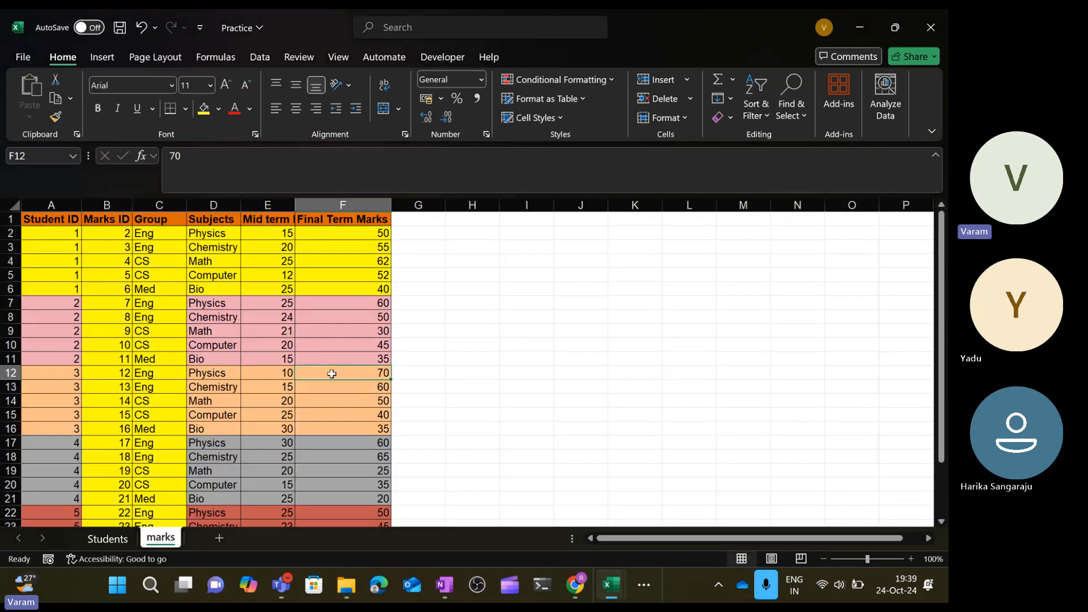
key("ctrl+Home")
key("ctrl+shift+Right")
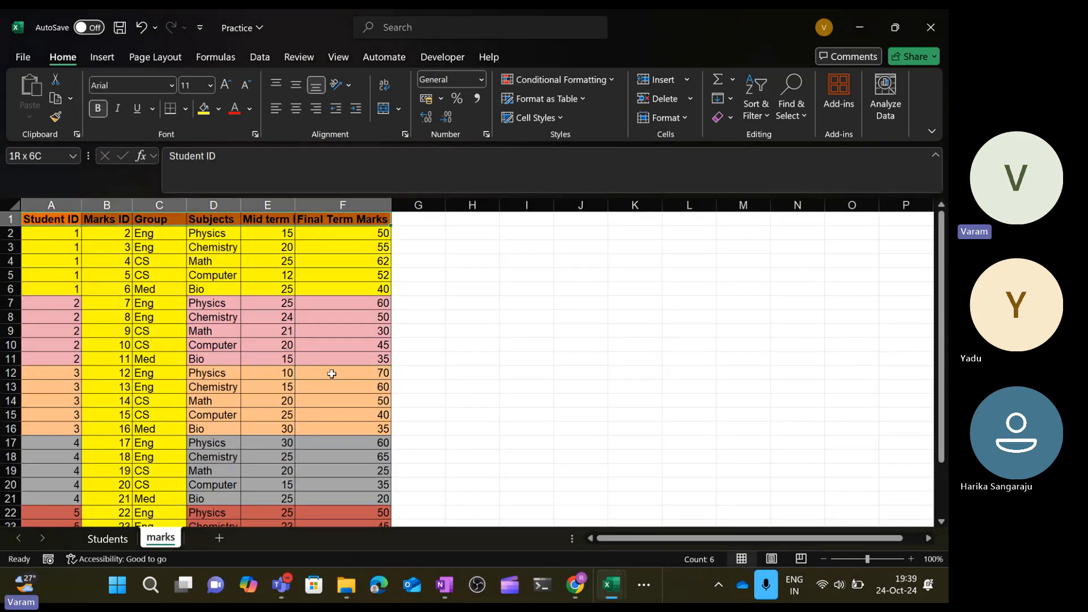
key("ctrl+shift+Down")
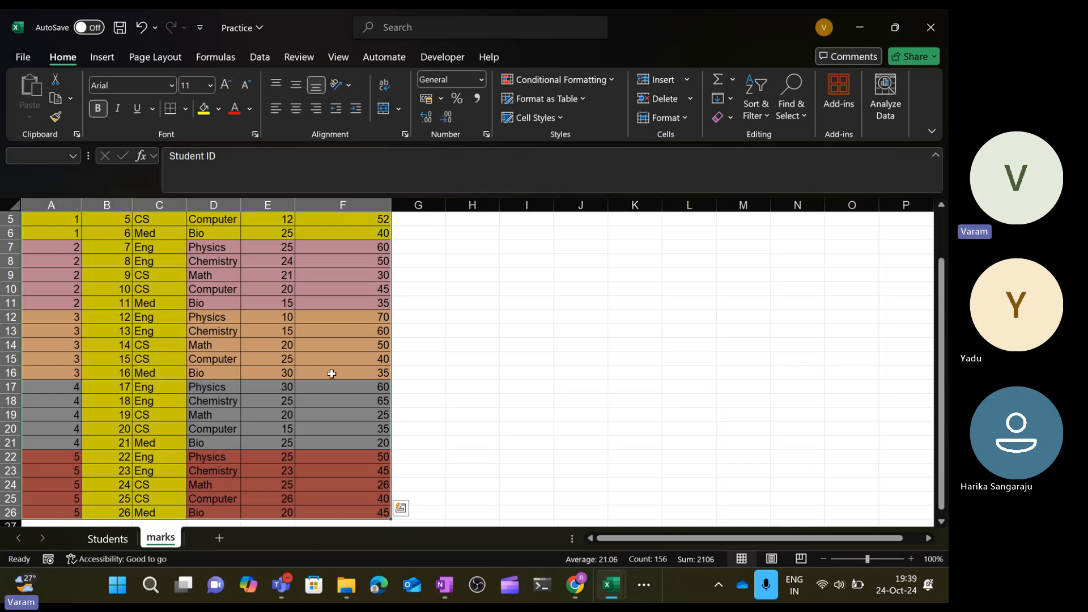
key("alt+d")
key("p")
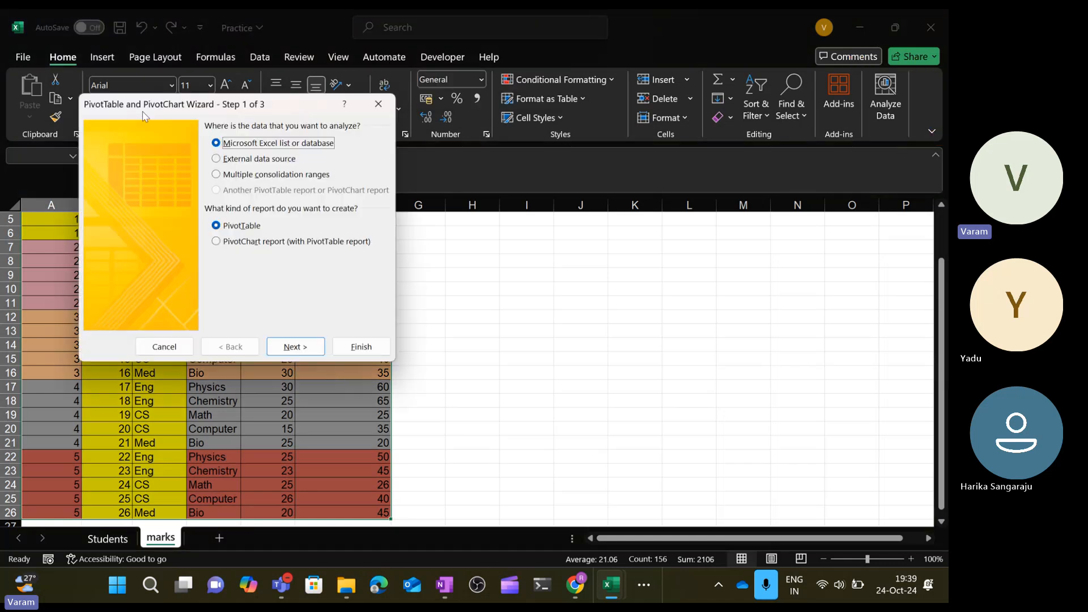
left_click(296, 347)
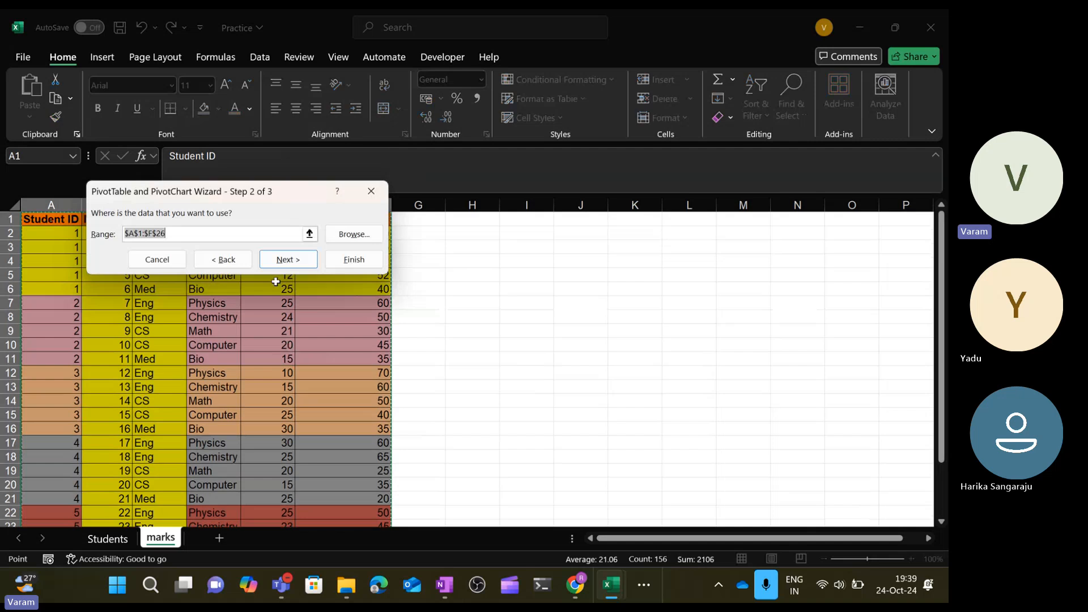
left_click(288, 260)
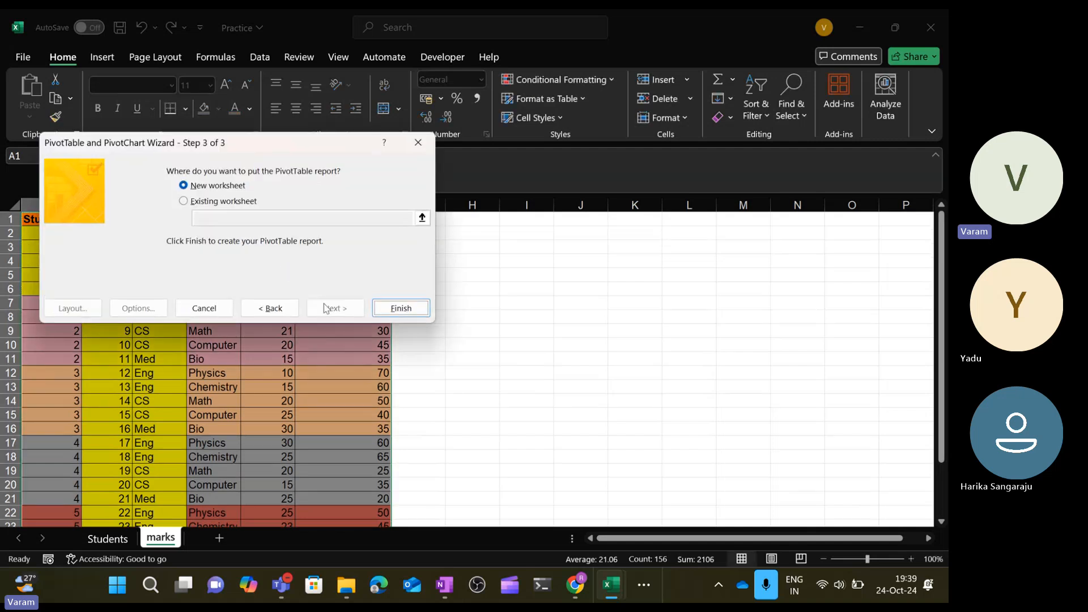
left_click(397, 308)
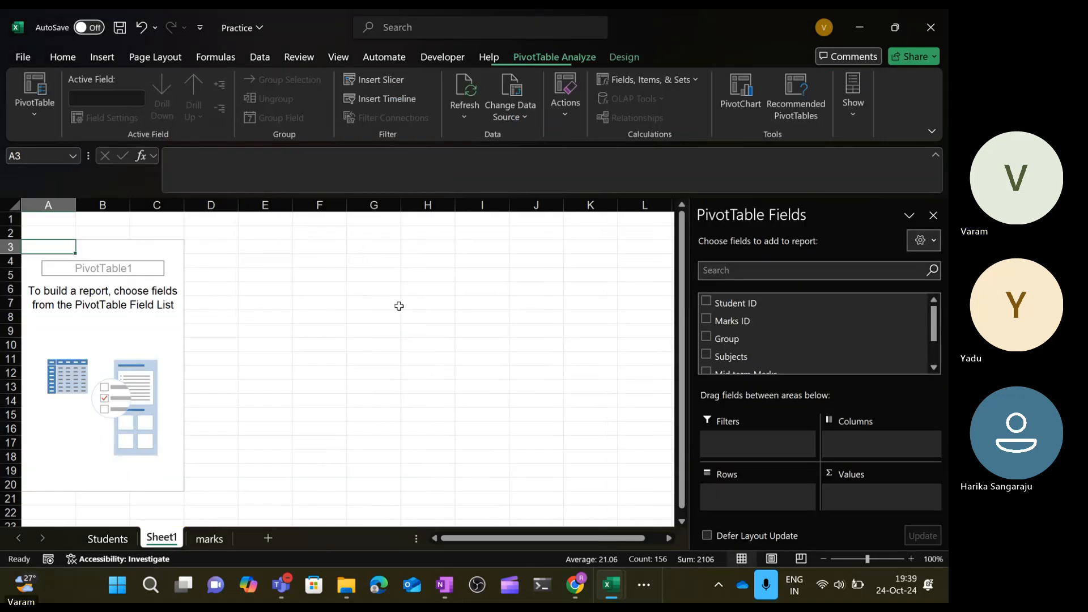
Lay out the PivotTable with Student ID as rows, Subjects as columns and the sum of Final Term Marks as values.
left_click(750, 306)
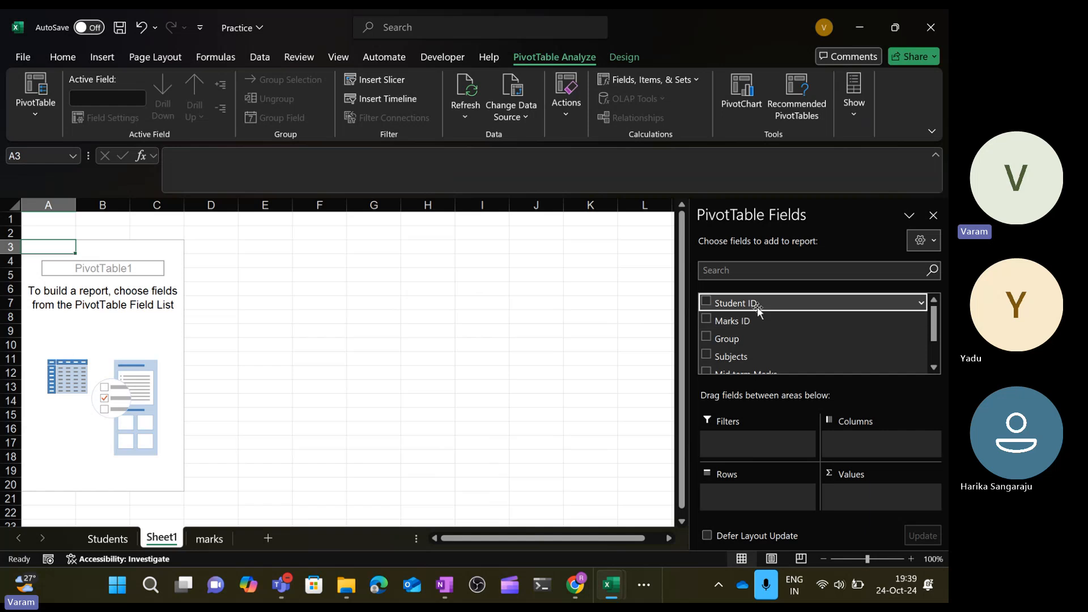
left_click_drag(758, 311, 742, 496)
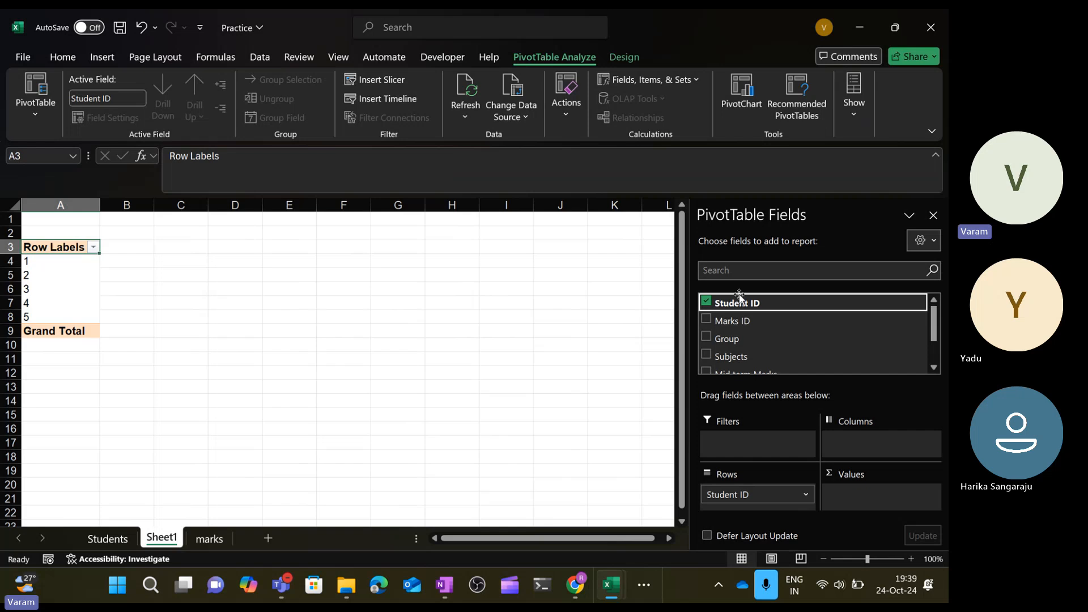
left_click_drag(745, 353, 868, 444)
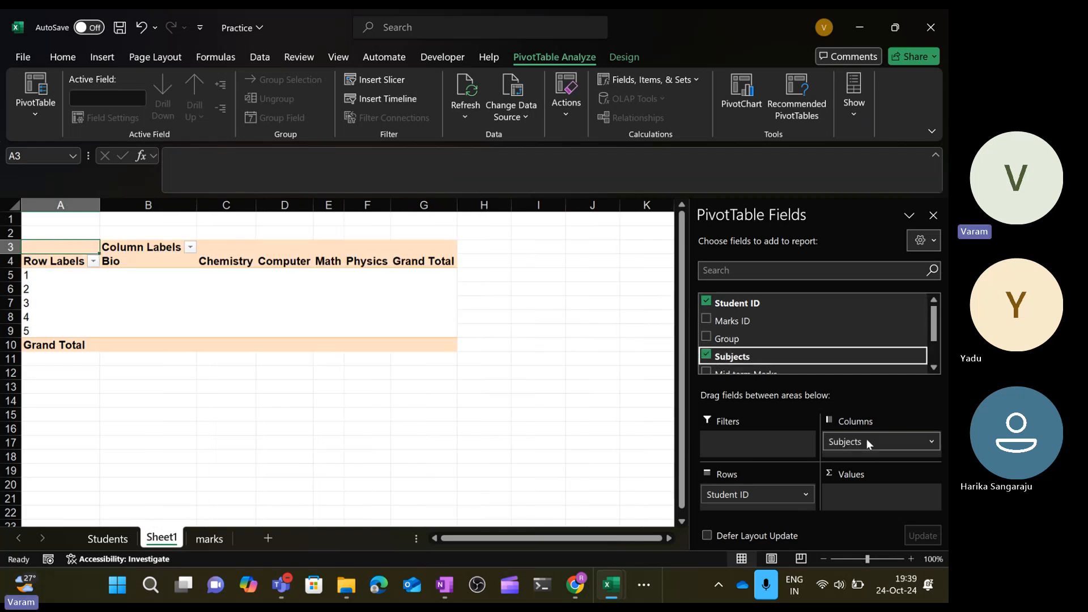
scroll(775, 342, "down", 2)
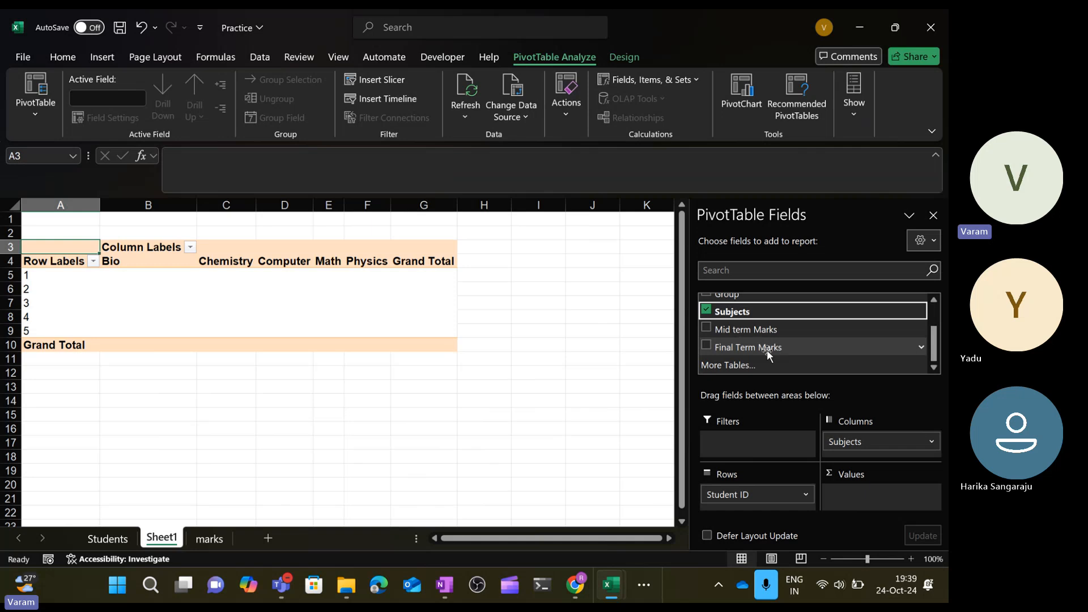
left_click_drag(766, 349, 852, 497)
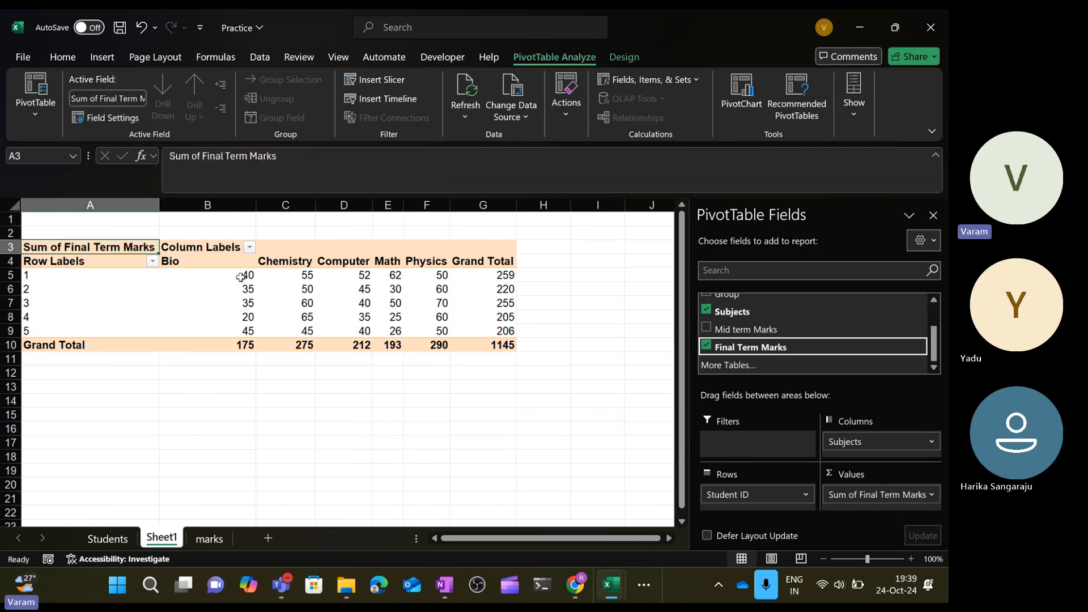
Examine the PivotTable's Grand Total column and row, and its student-by-subject matrix.
left_click(508, 275)
left_click(495, 205)
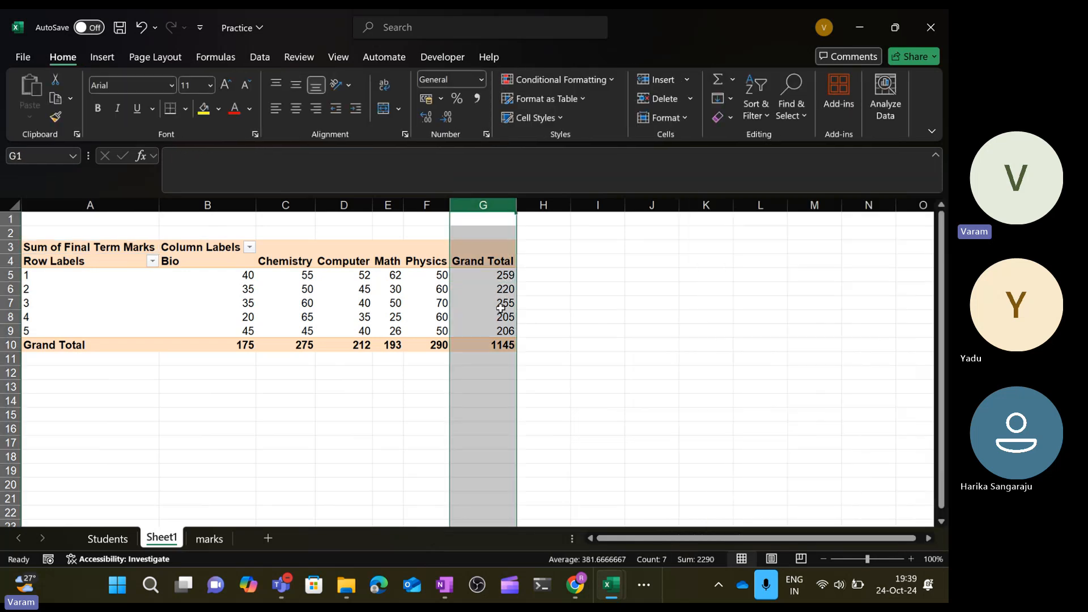
left_click(12, 345)
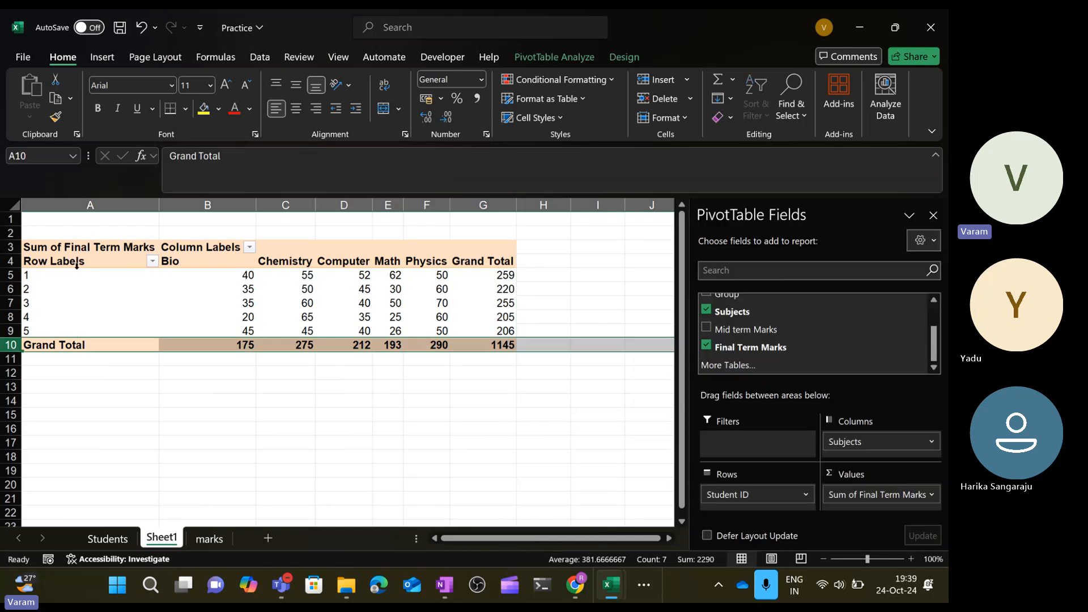
left_click_drag(76, 264, 432, 338)
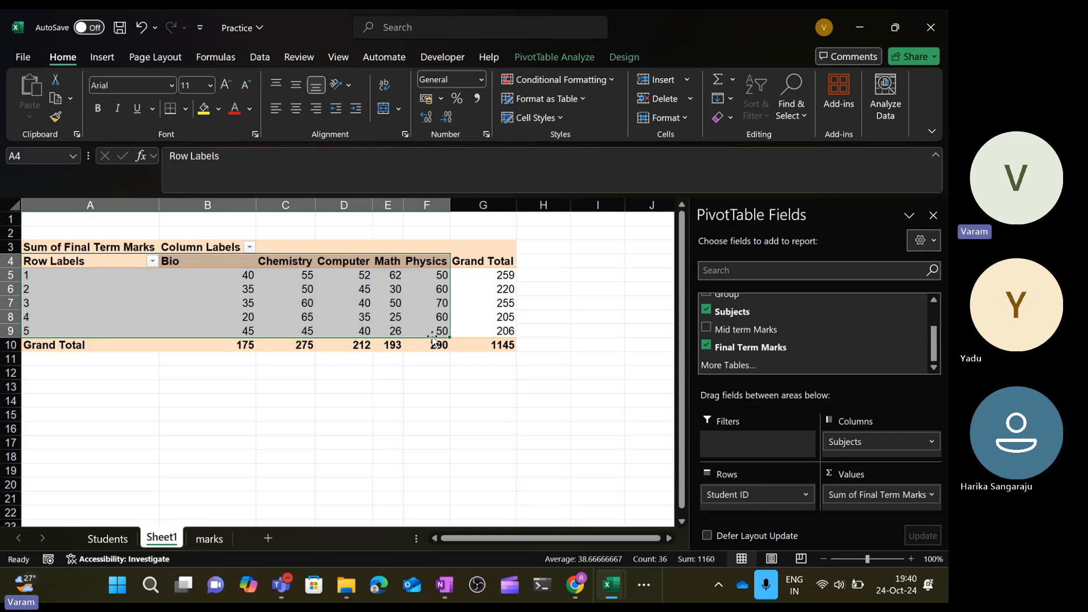
left_click(289, 398)
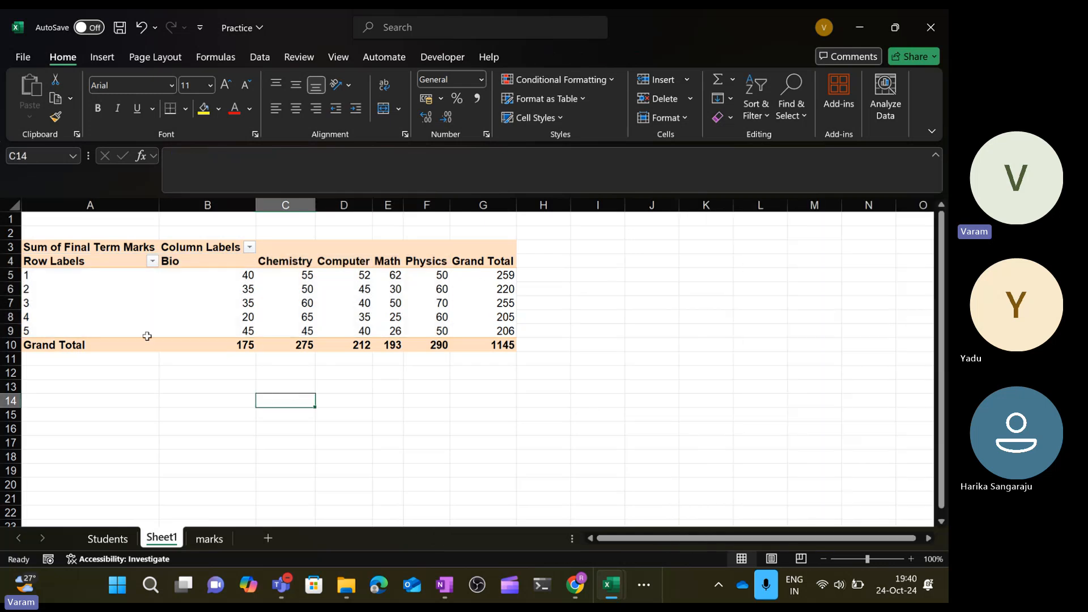
Compare the PivotTable's student rows and subject columns with the source data on the Students and marks sheets.
left_click(119, 538)
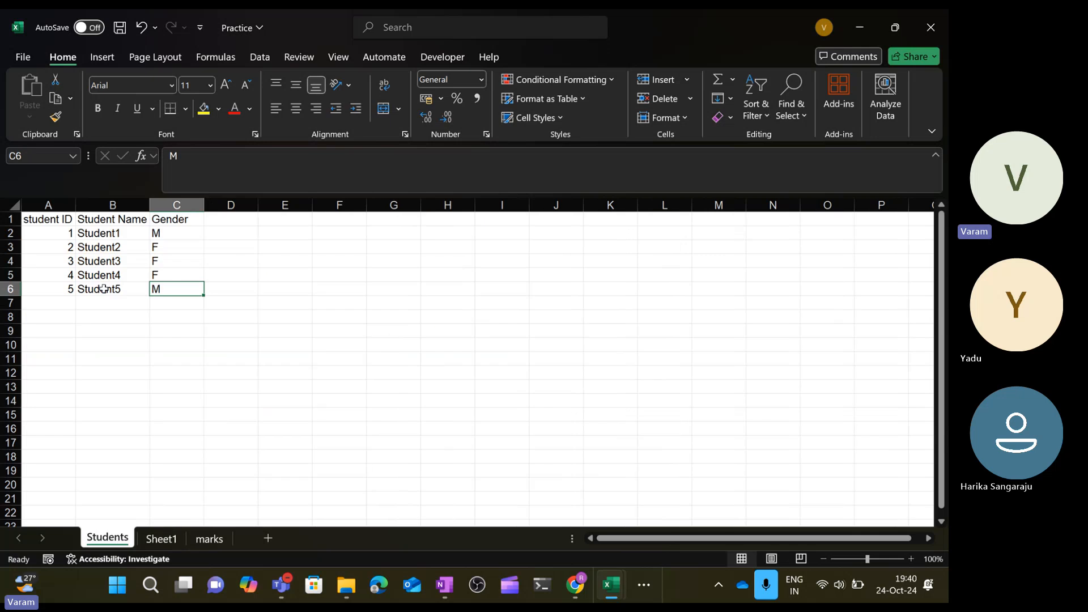
left_click(215, 541)
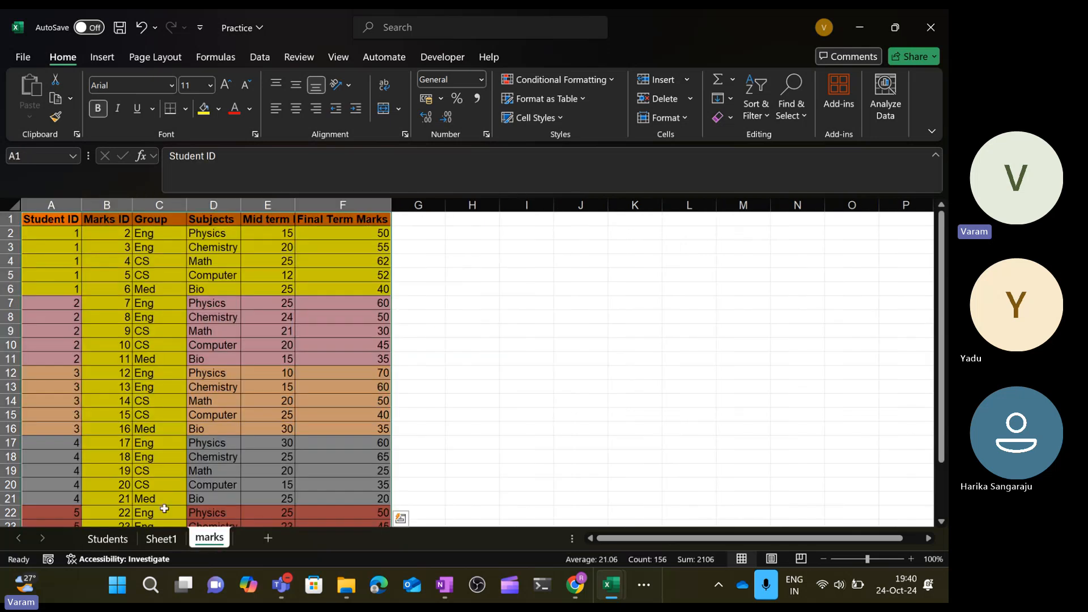
left_click(161, 538)
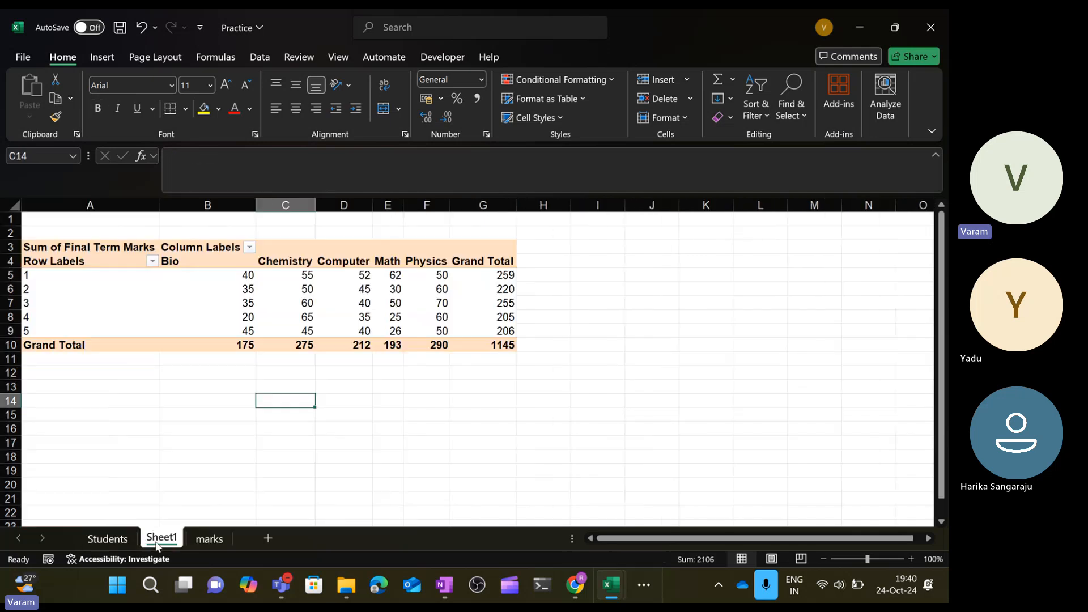
left_click(103, 321)
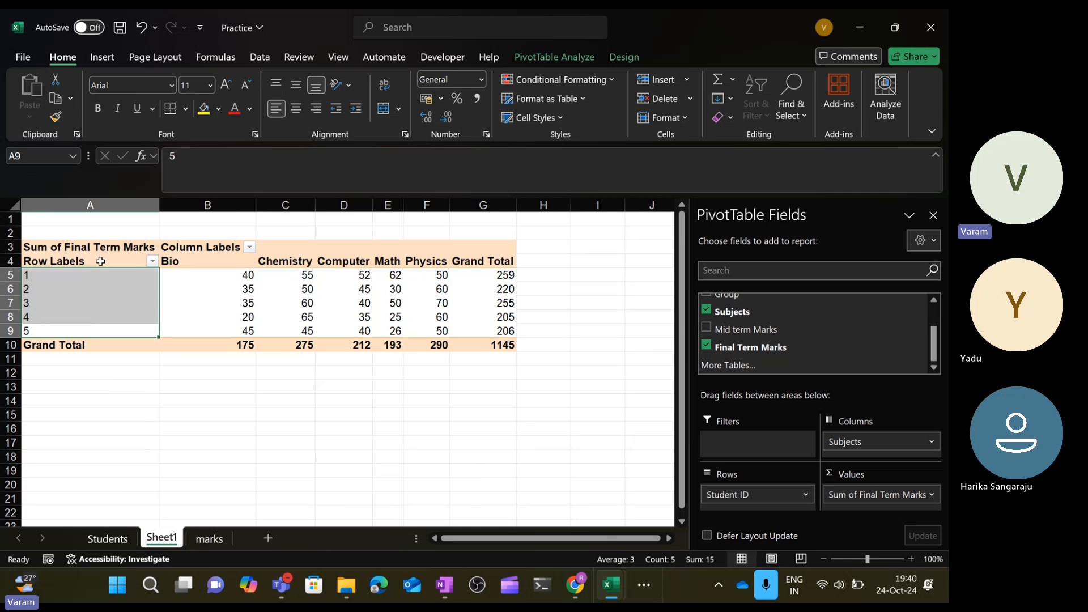
left_click(210, 540)
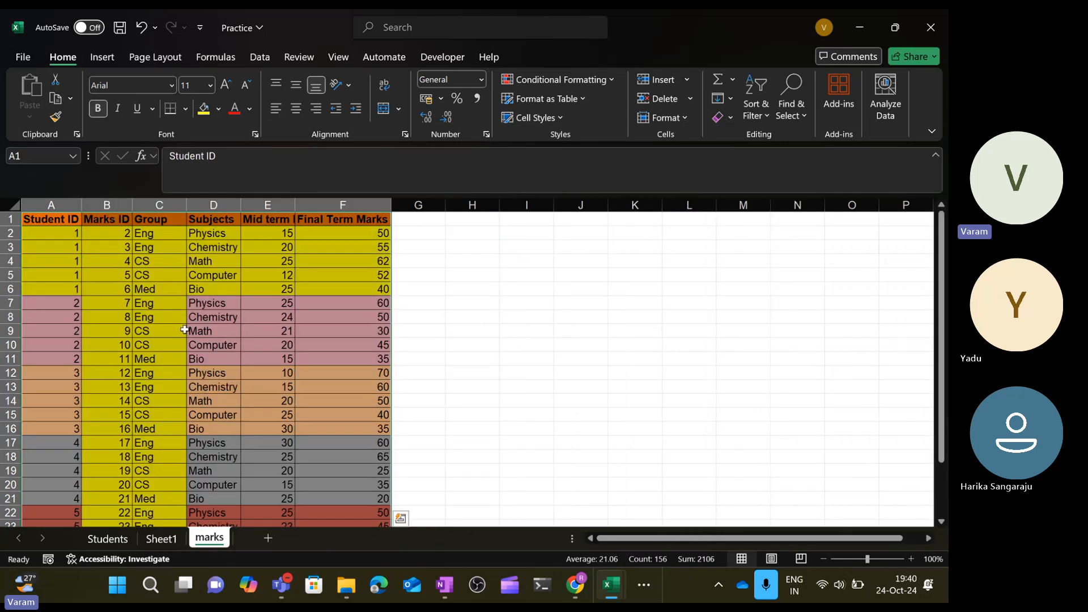
left_click(161, 539)
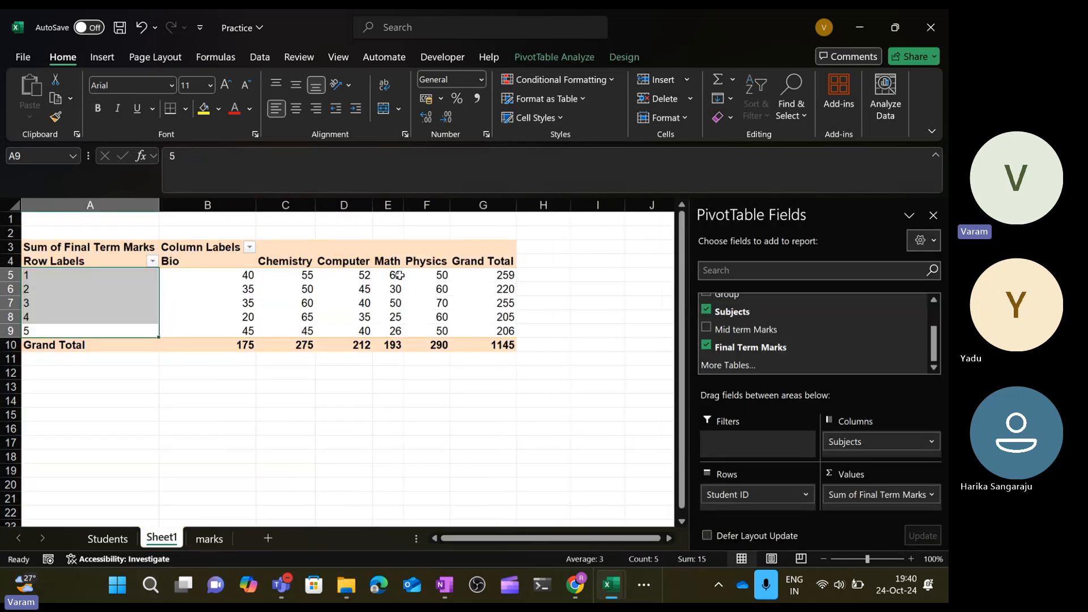
left_click(356, 490)
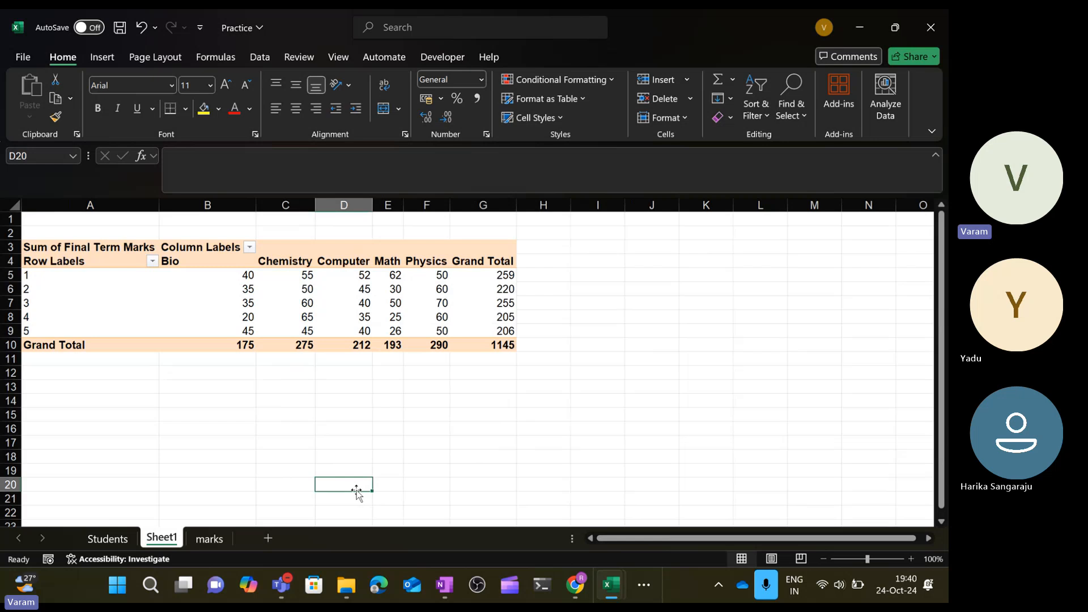
Switch to the Power Query Editor window and open the Marks Data query.
key("alt+Tab")
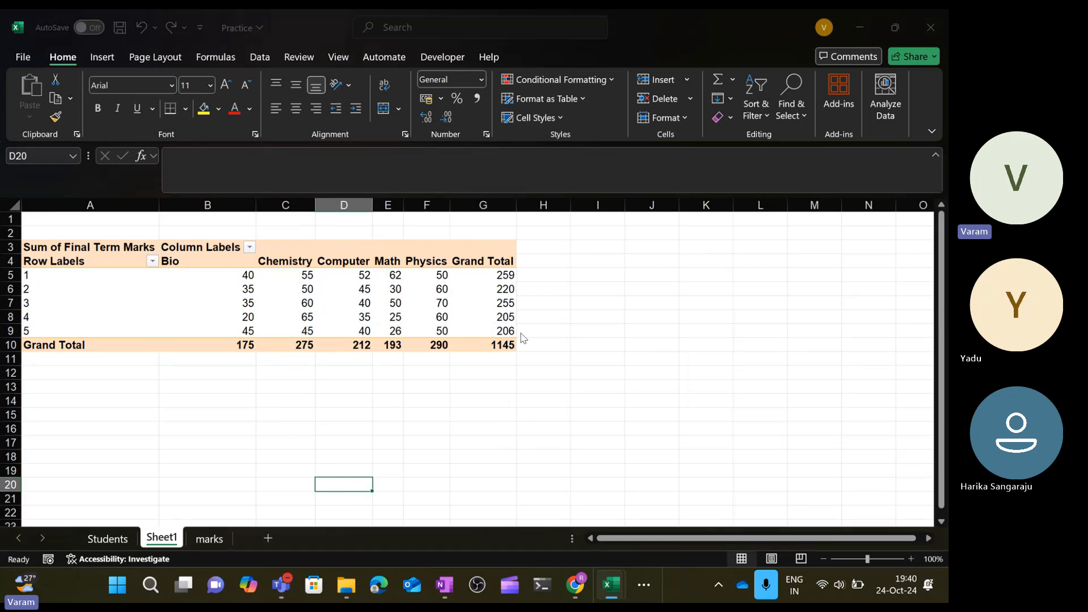
key("alt+Tab")
key("Tab")
key("Tab")
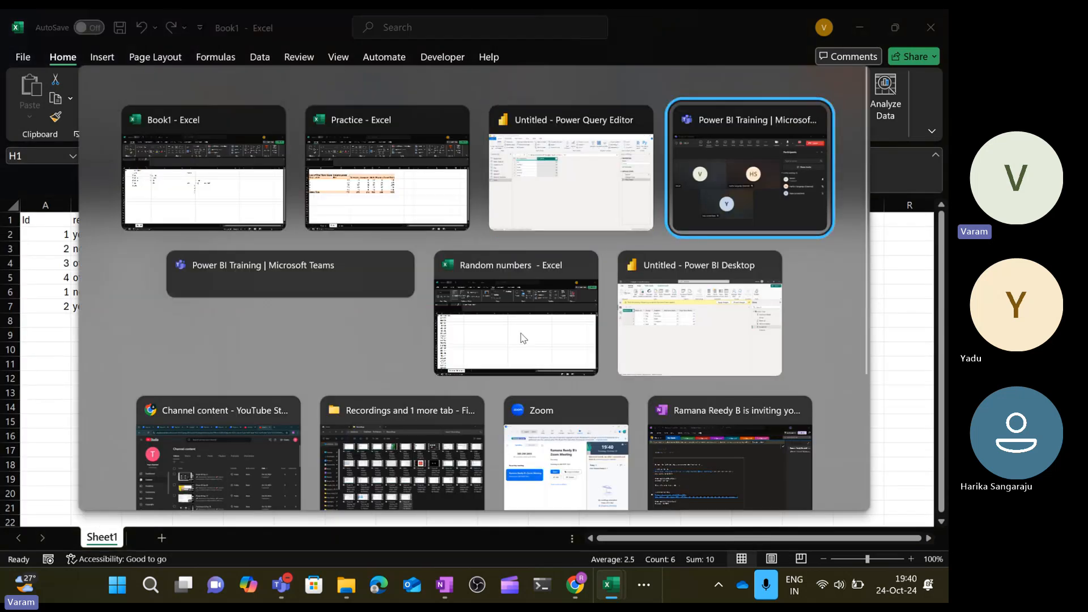
left_click(592, 169)
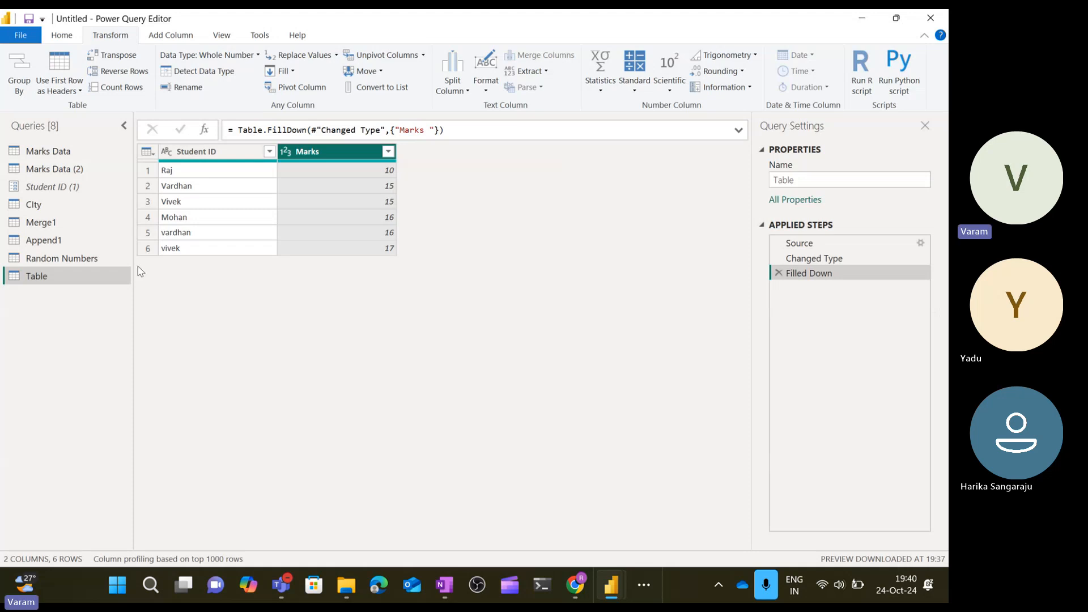
left_click(46, 151)
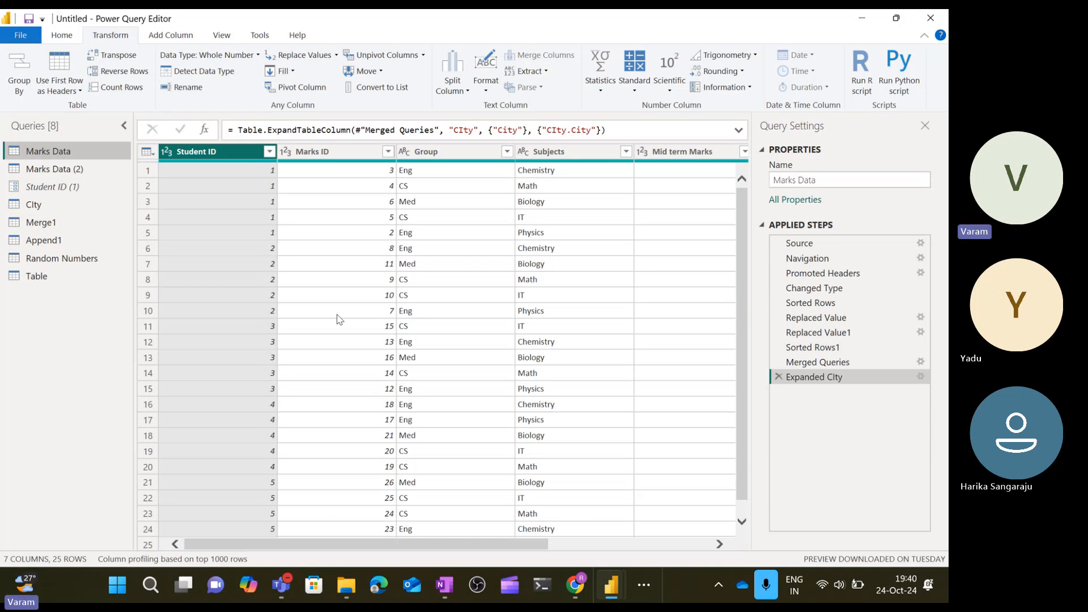
Pivot the Subjects column of the Marks Data query, using Final Term Marks as the values column.
left_click(450, 153)
left_click(530, 155)
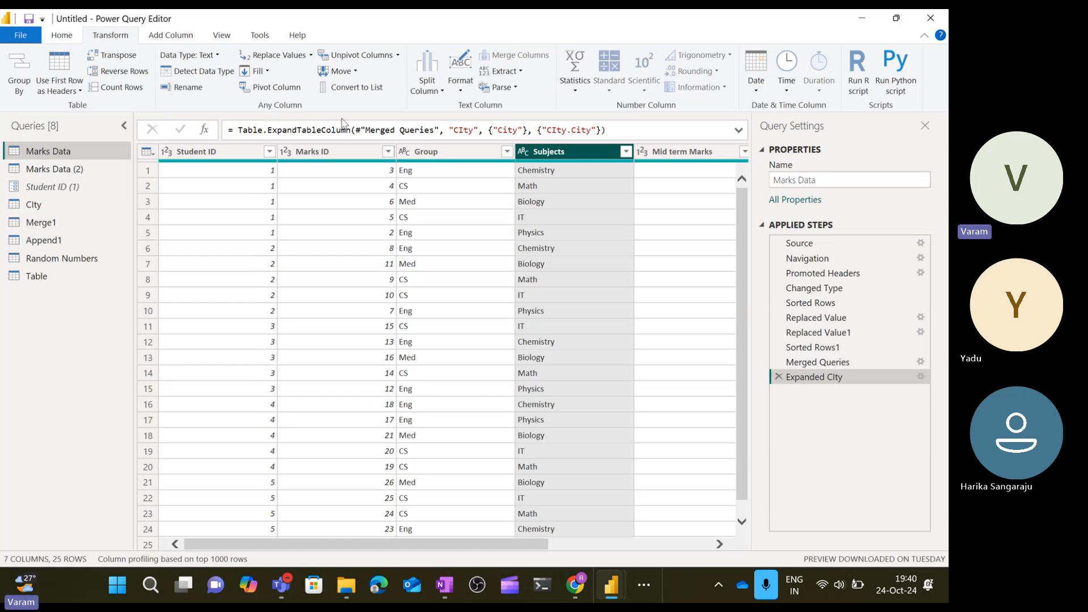
left_click(293, 94)
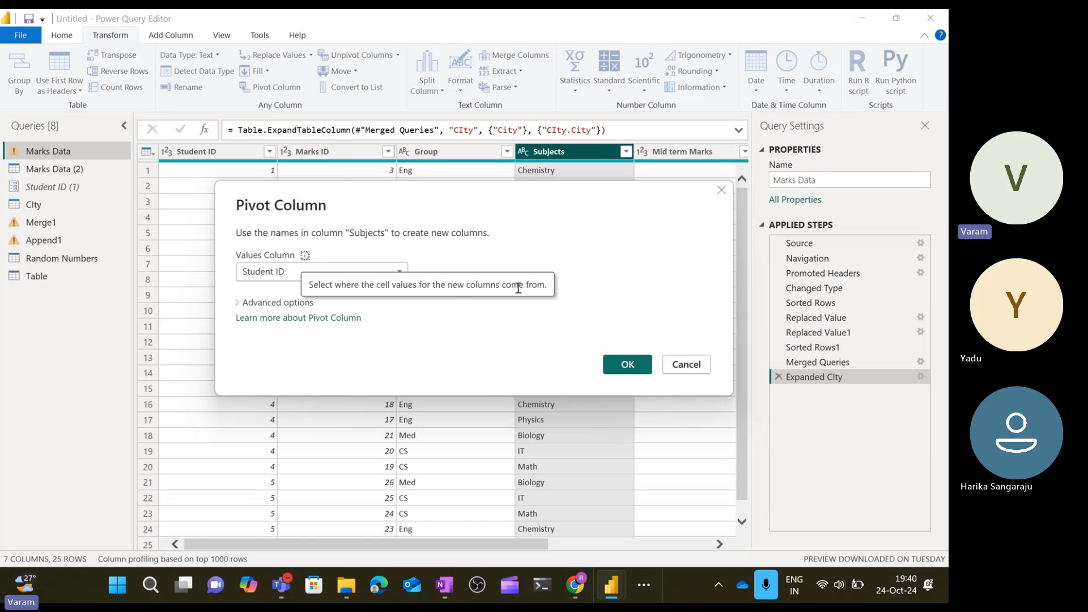
left_click(391, 269)
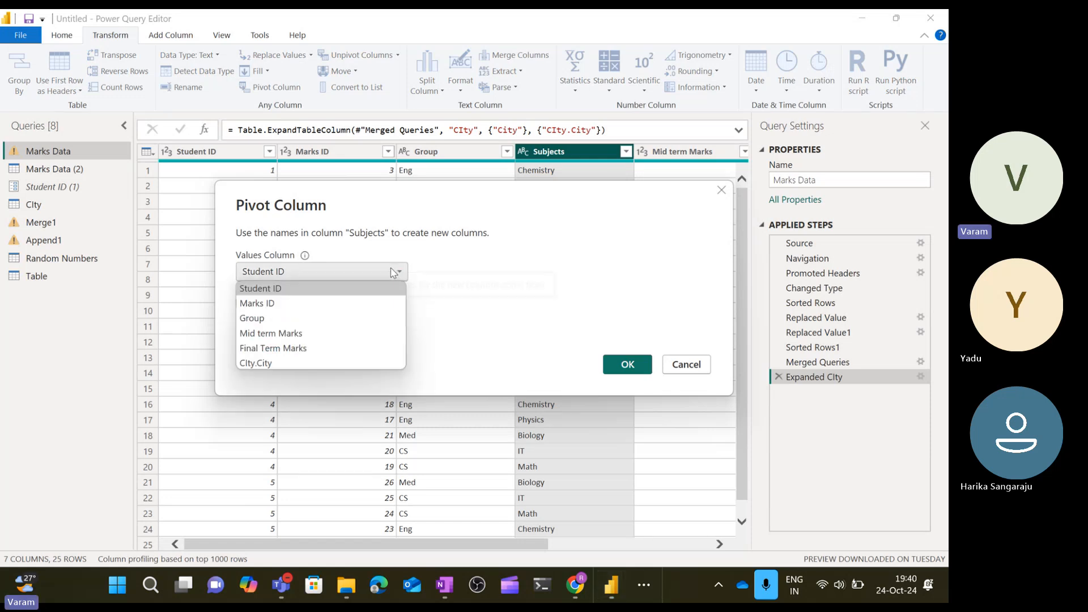
left_click(324, 349)
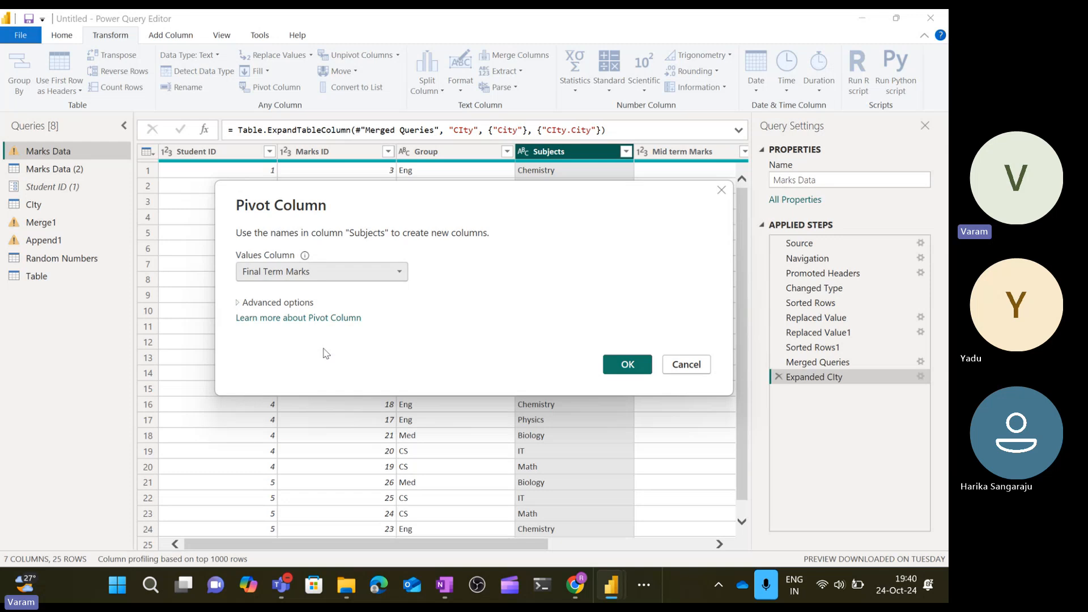
left_click(624, 366)
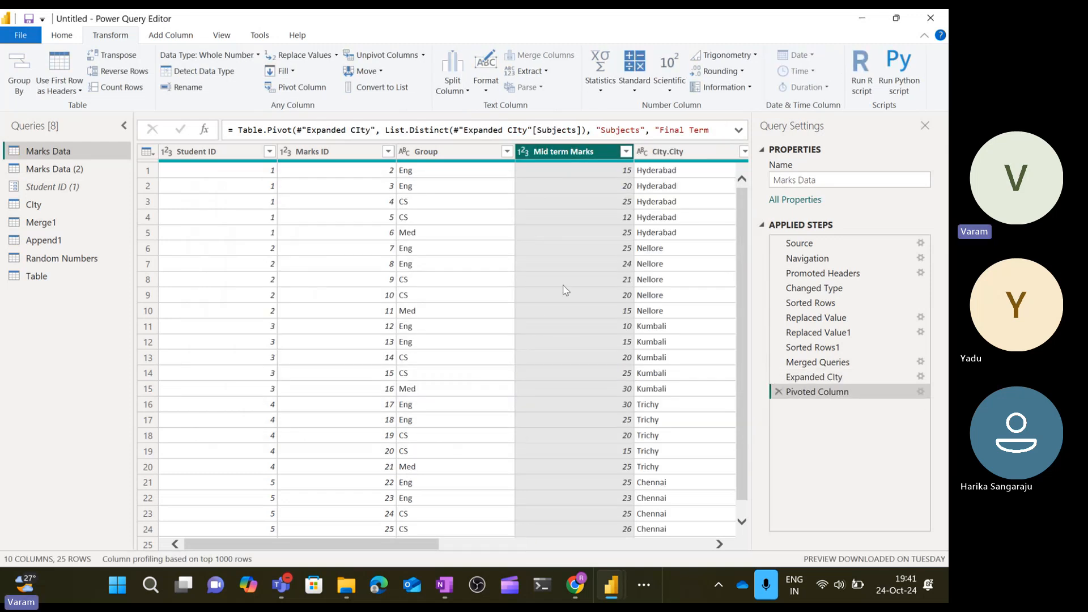
Examine the new subject columns of the pivoted Marks Data table against its Student ID, Marks ID, Group, Mid term Marks and city columns.
scroll(593, 226, "right", 5)
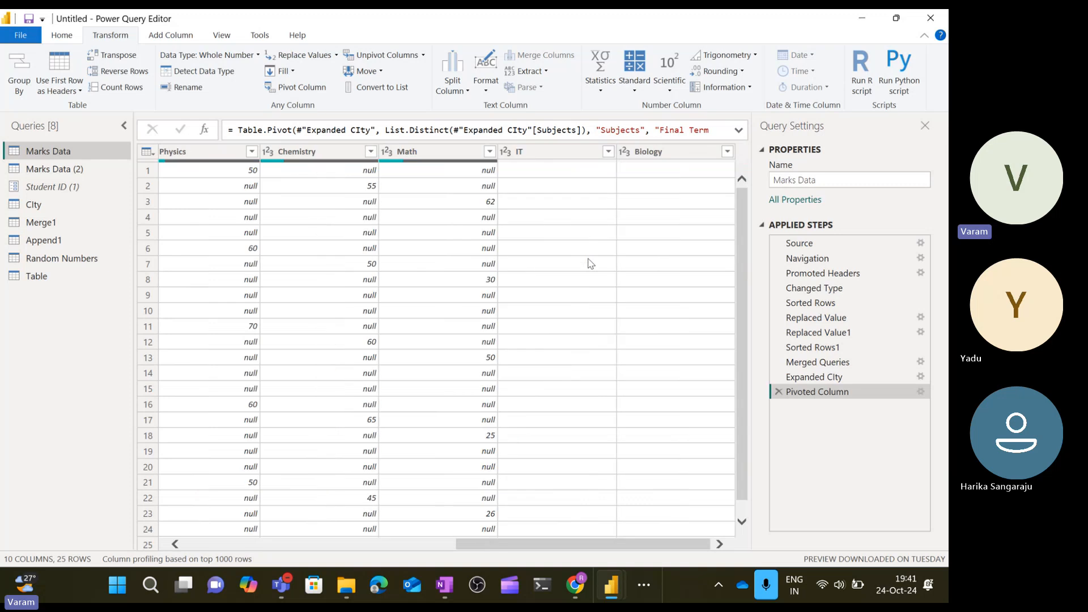
scroll(589, 262, "left", 5)
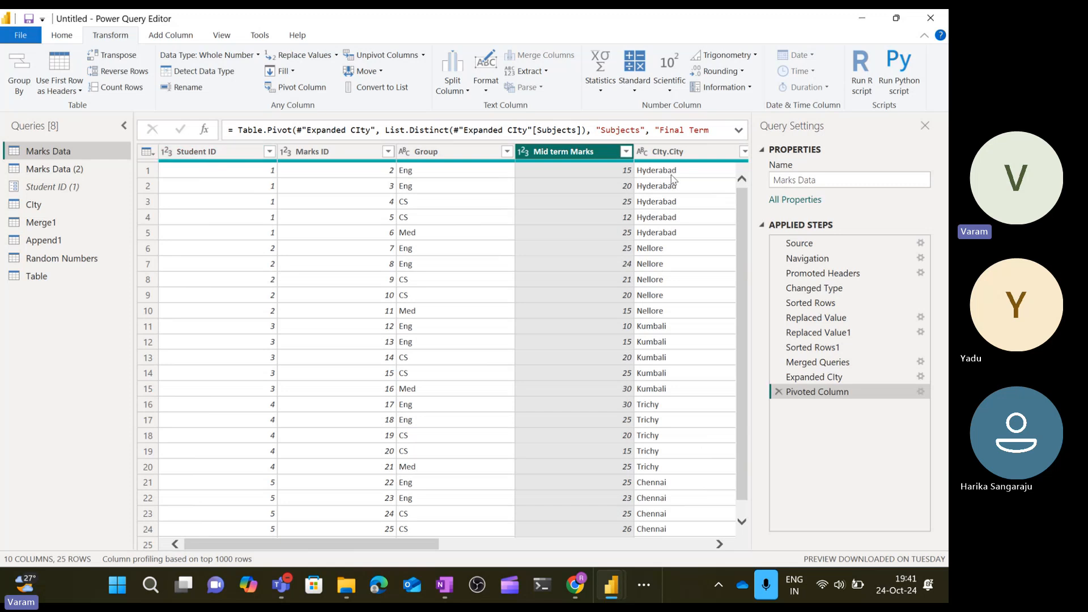
scroll(667, 183, "right", 5)
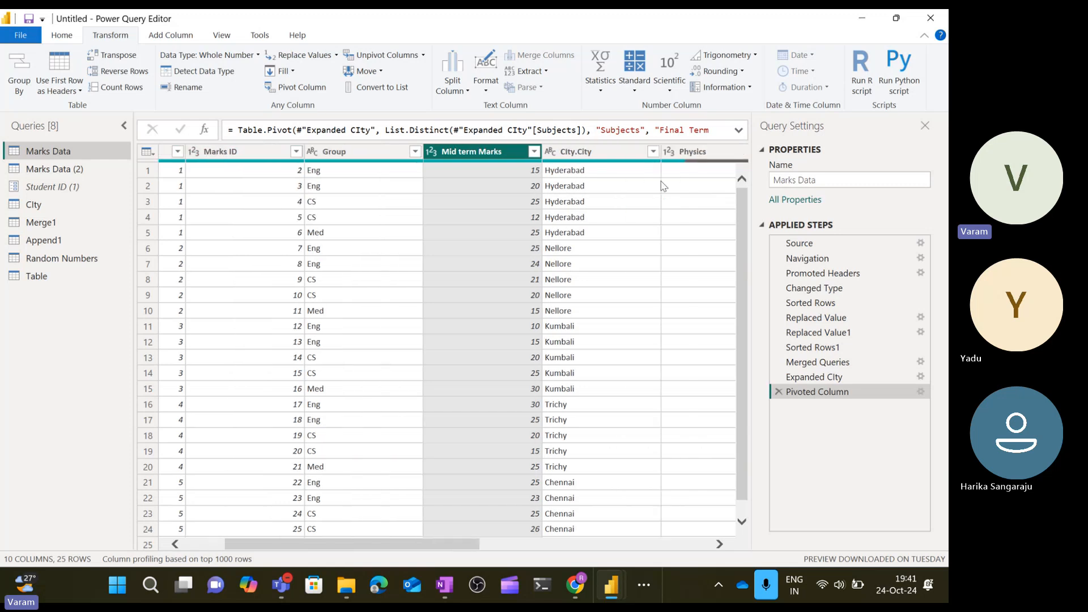
scroll(663, 185, "right", 4)
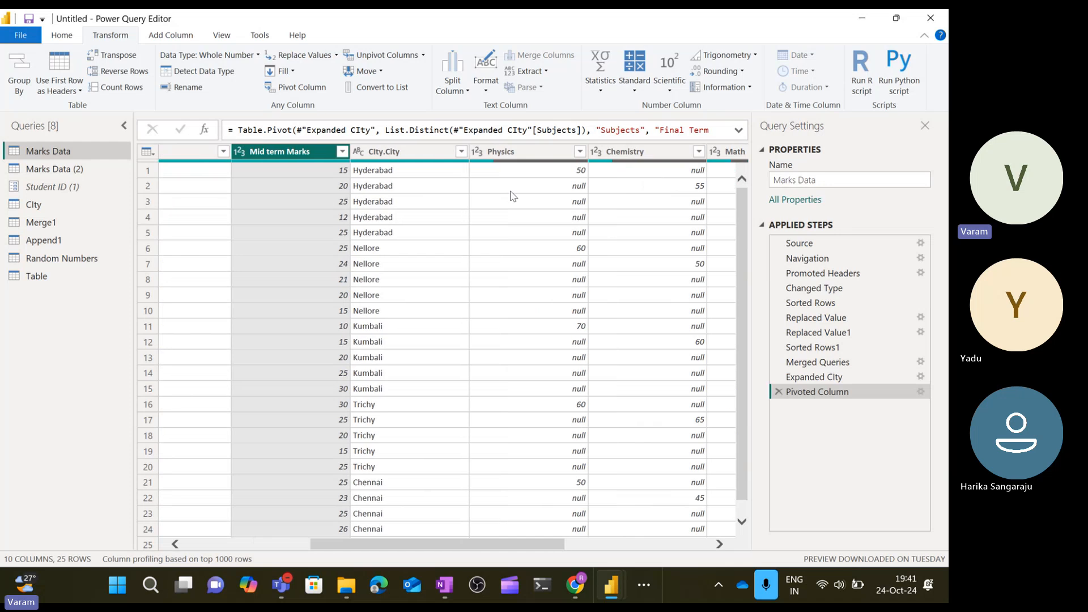
left_click(425, 159)
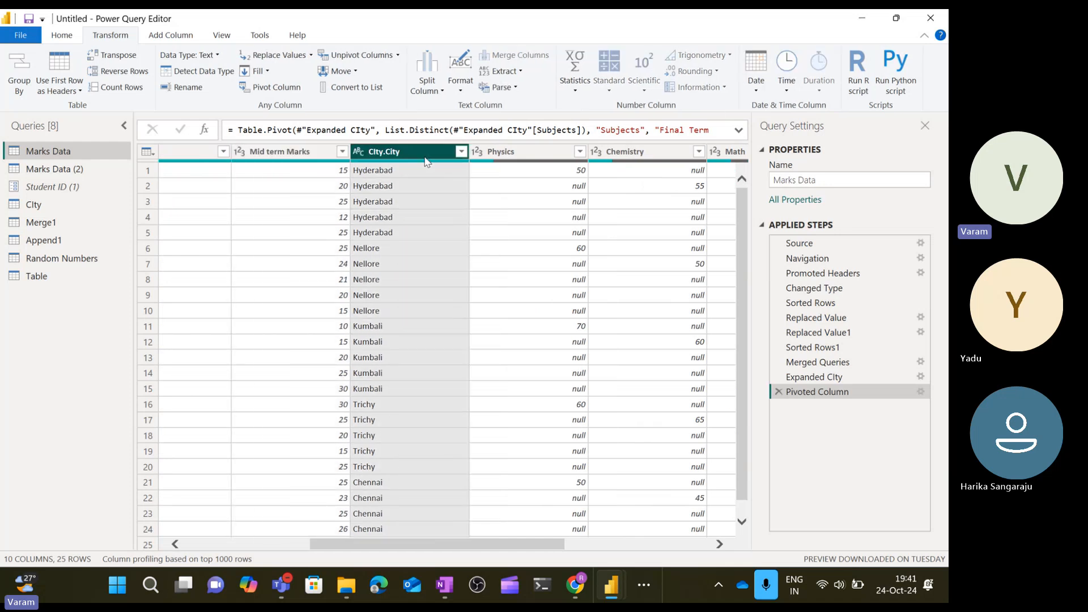
scroll(456, 215, "right", 3)
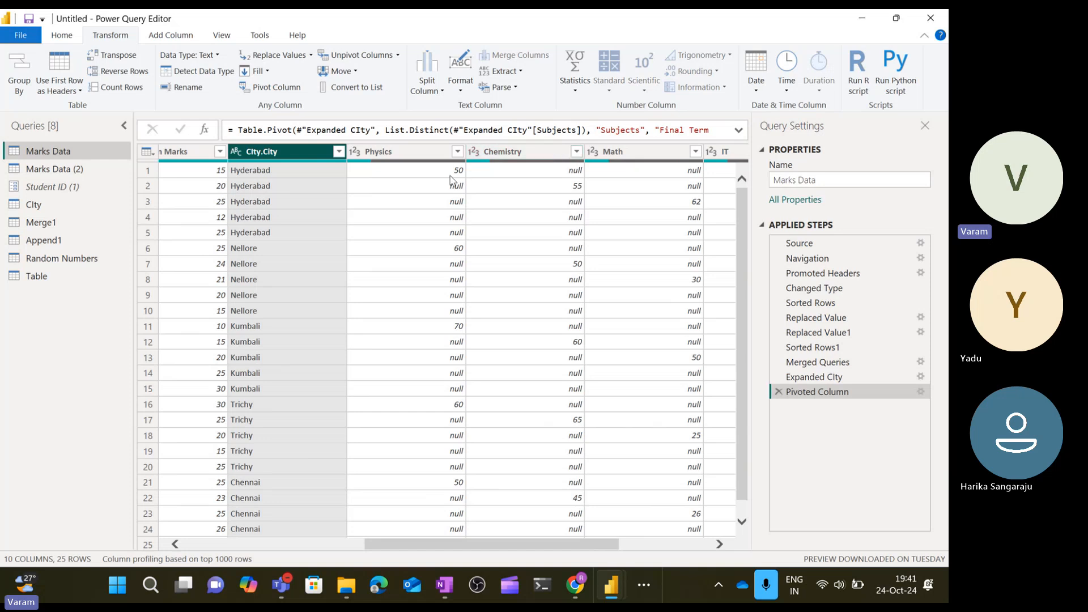
scroll(450, 180, "left", 5)
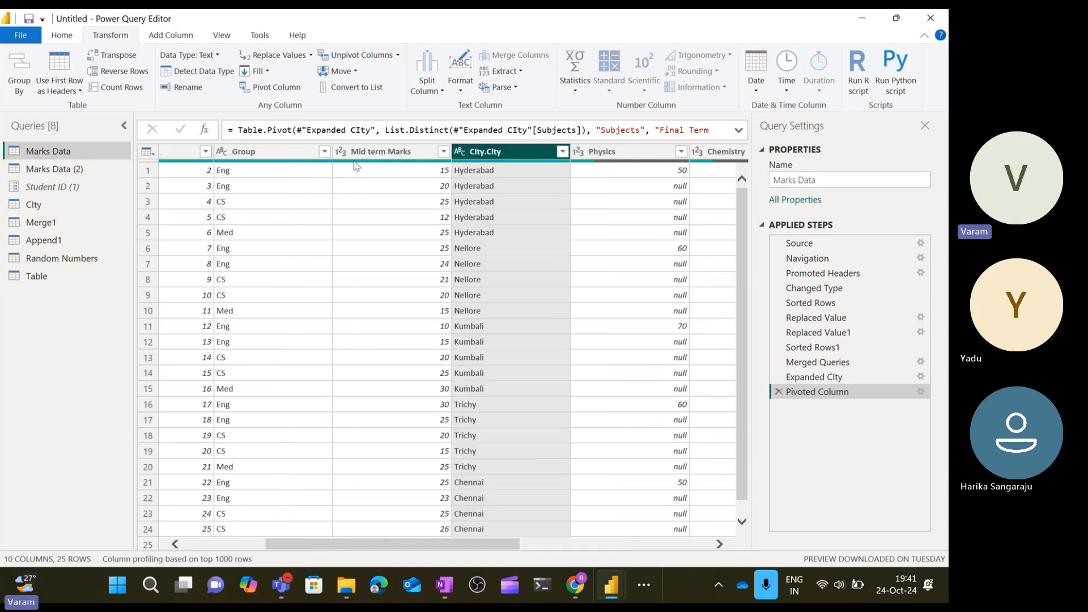
scroll(617, 238, "right", 6)
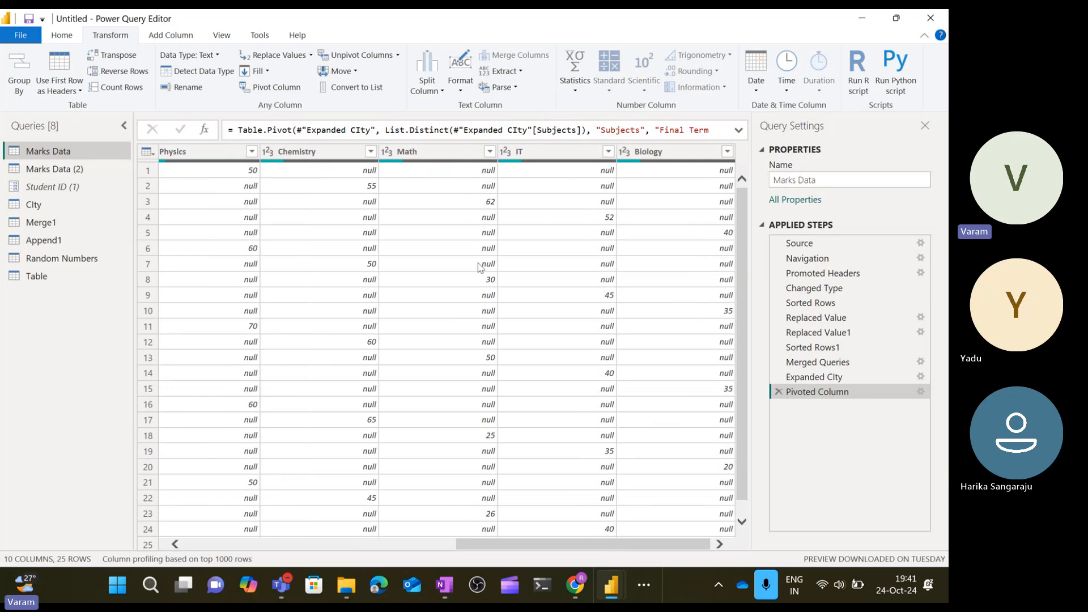
scroll(479, 266, "left", 5)
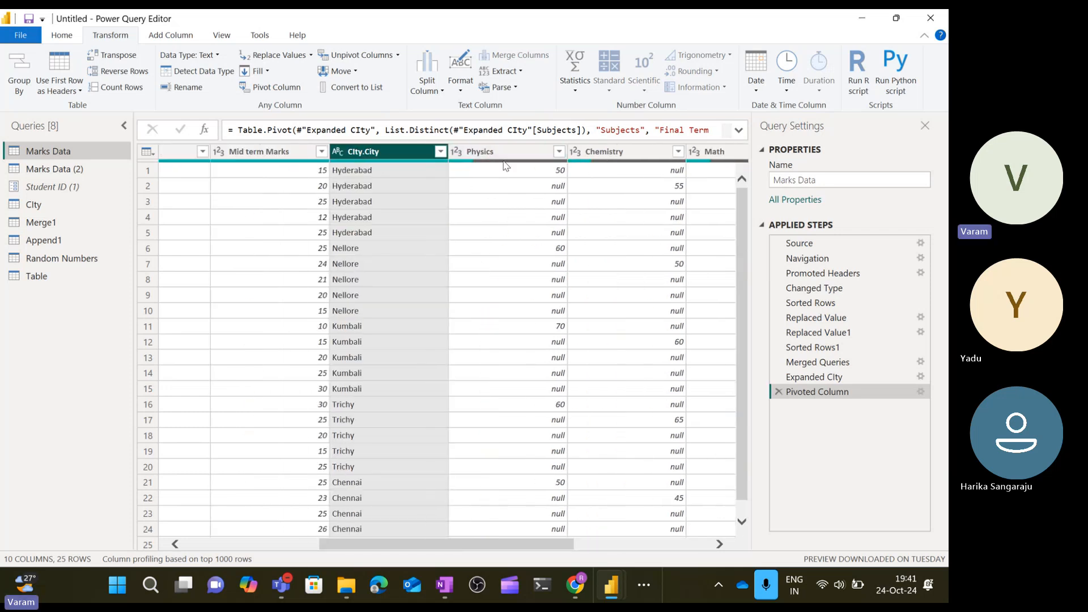
scroll(572, 168, "right", 4)
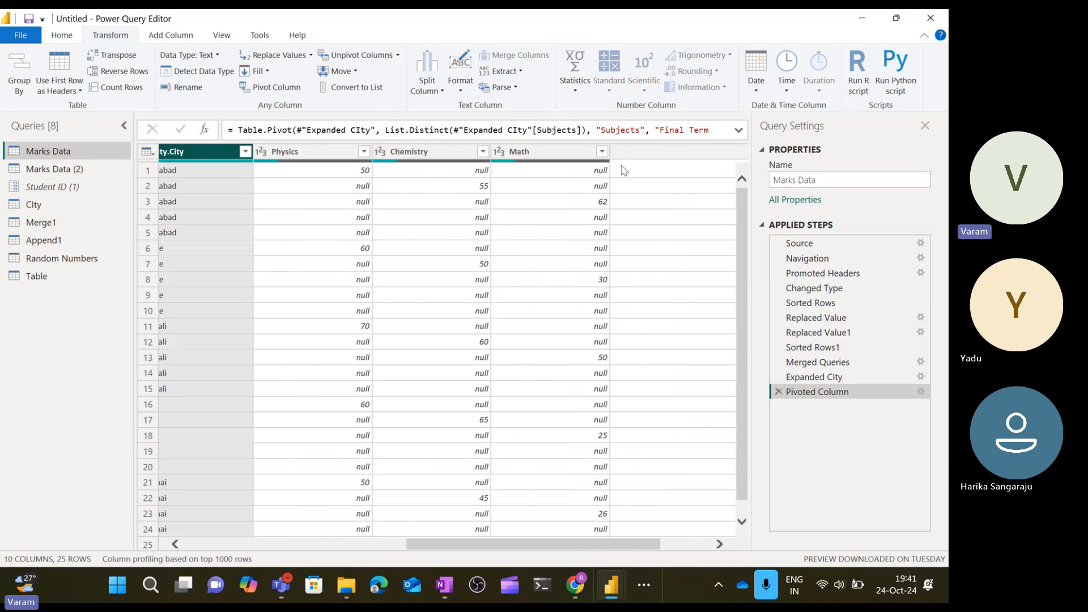
scroll(680, 173, "right", 2)
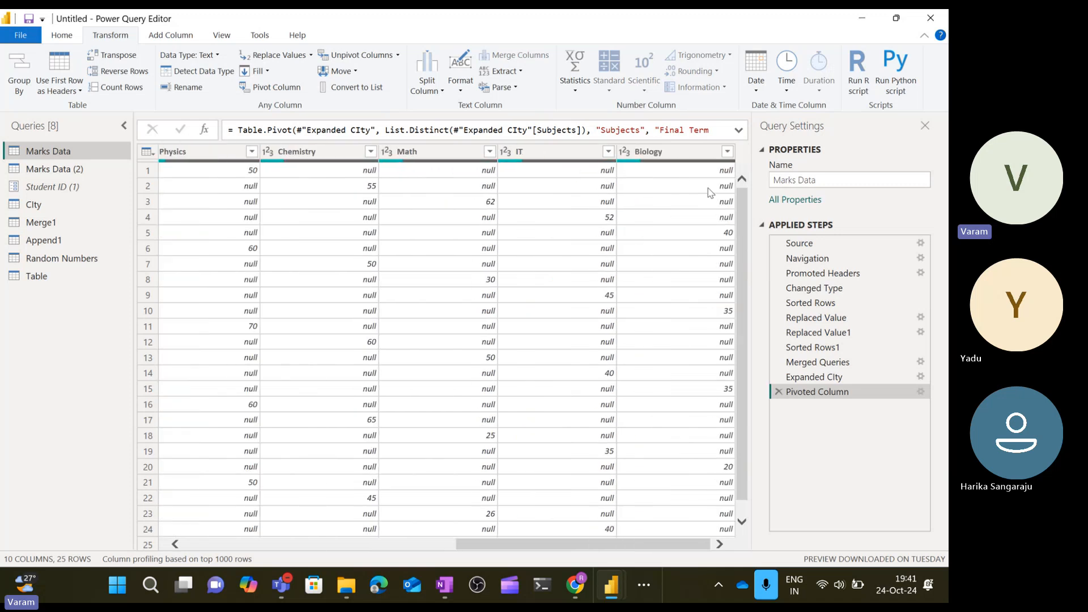
scroll(710, 193, "left", 10)
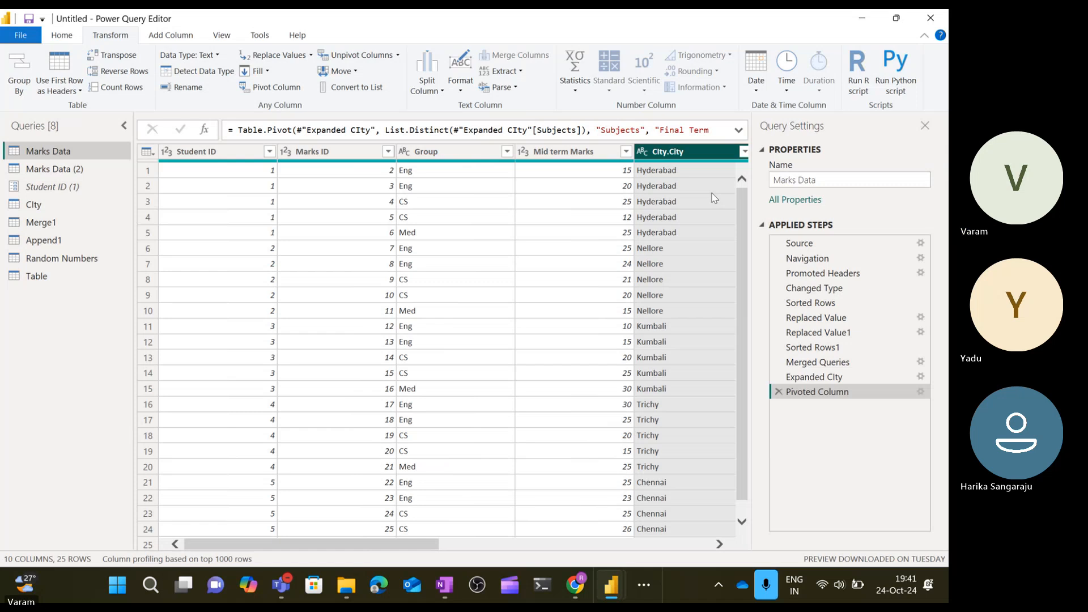
scroll(714, 197, "right", 3)
scroll(714, 198, "right", 2)
scroll(716, 196, "right", 2)
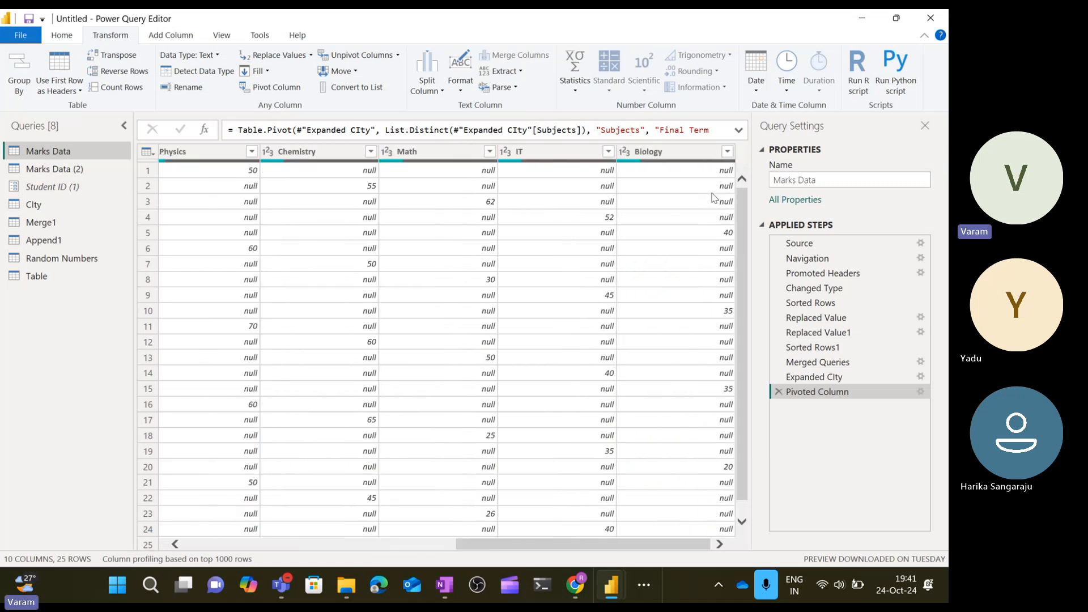
scroll(716, 197, "left", 8)
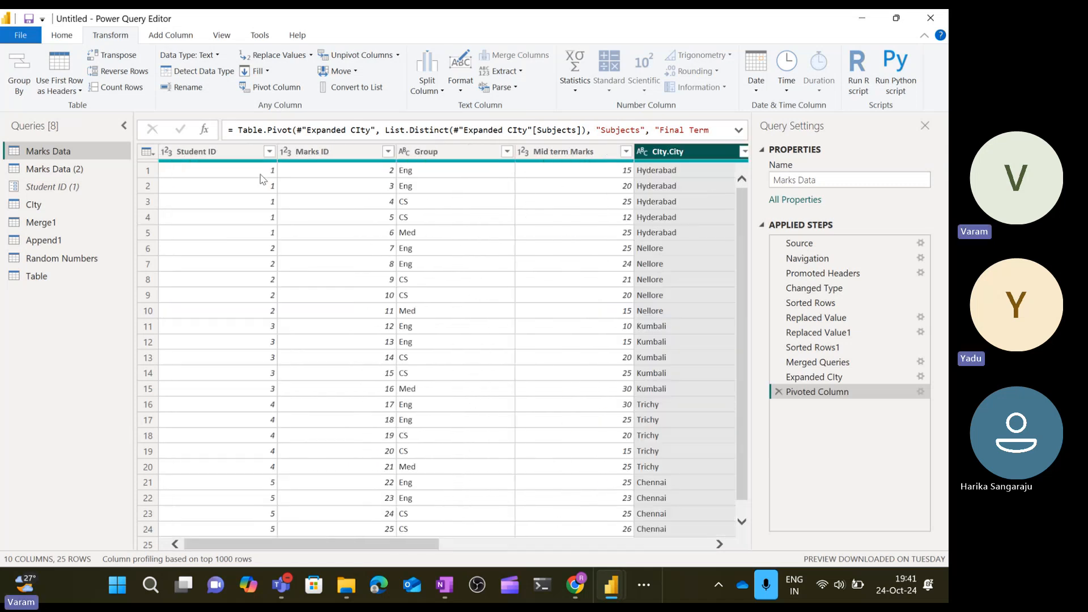
Open the Marks Data (2) query and delete its Removed Columns and Removed Other Columns applied steps.
left_click(104, 173)
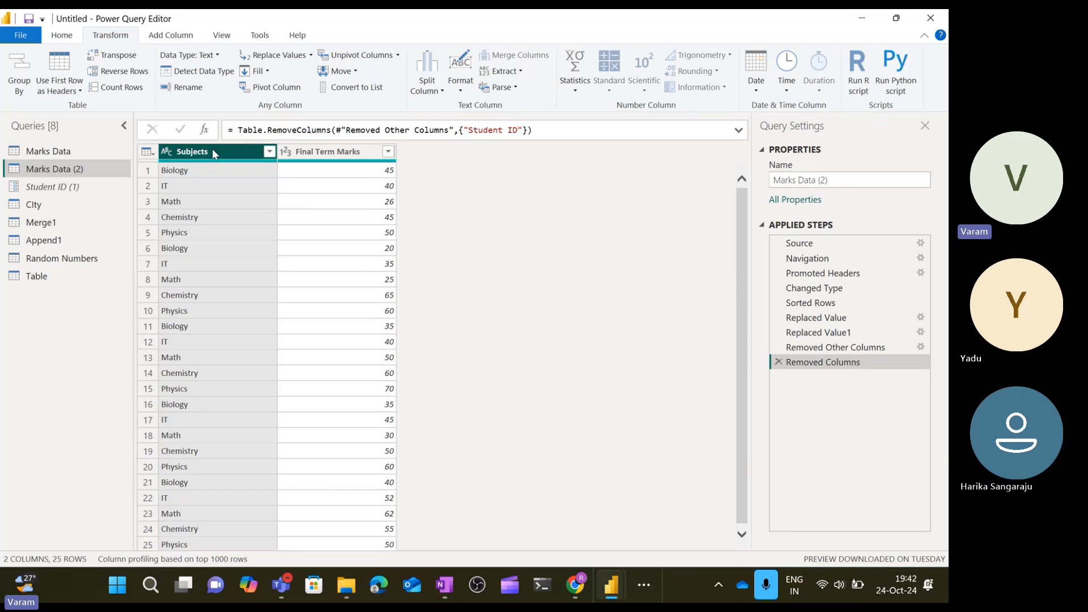
left_click(94, 152)
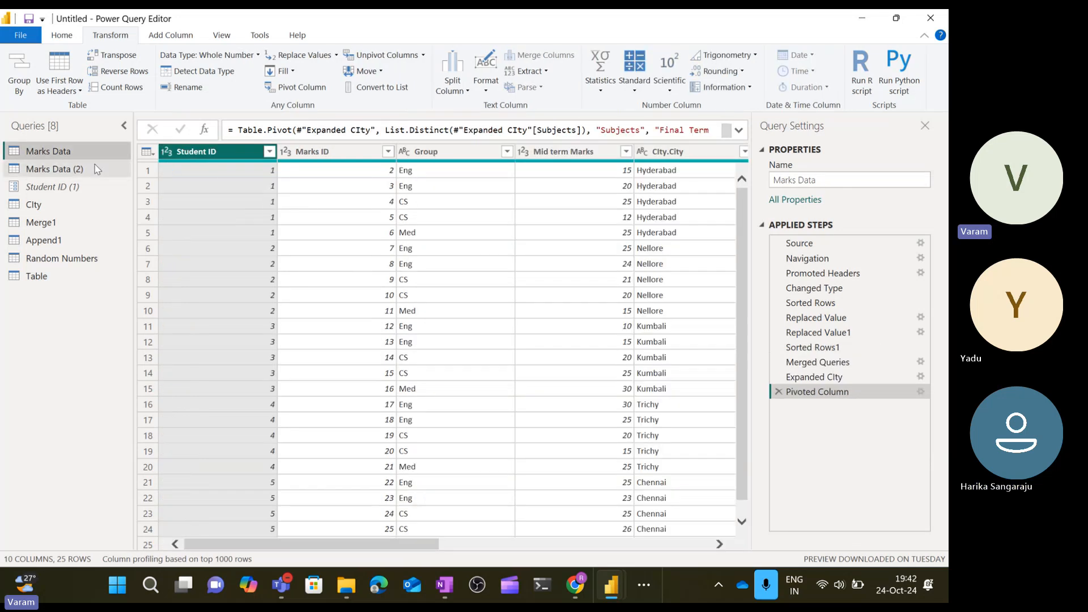
left_click(97, 169)
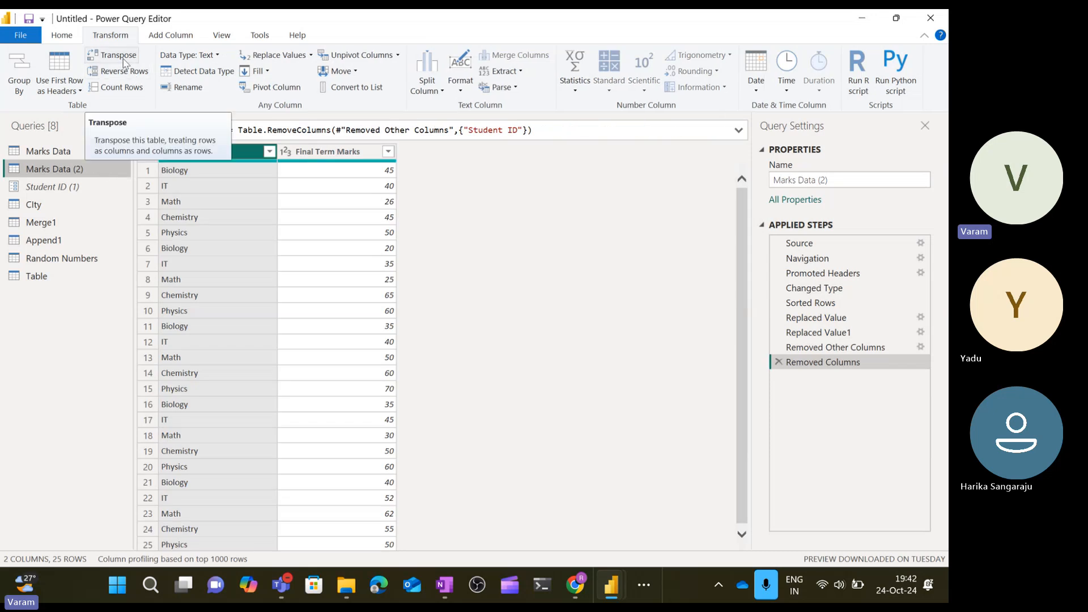
left_click(779, 363)
left_click(779, 347)
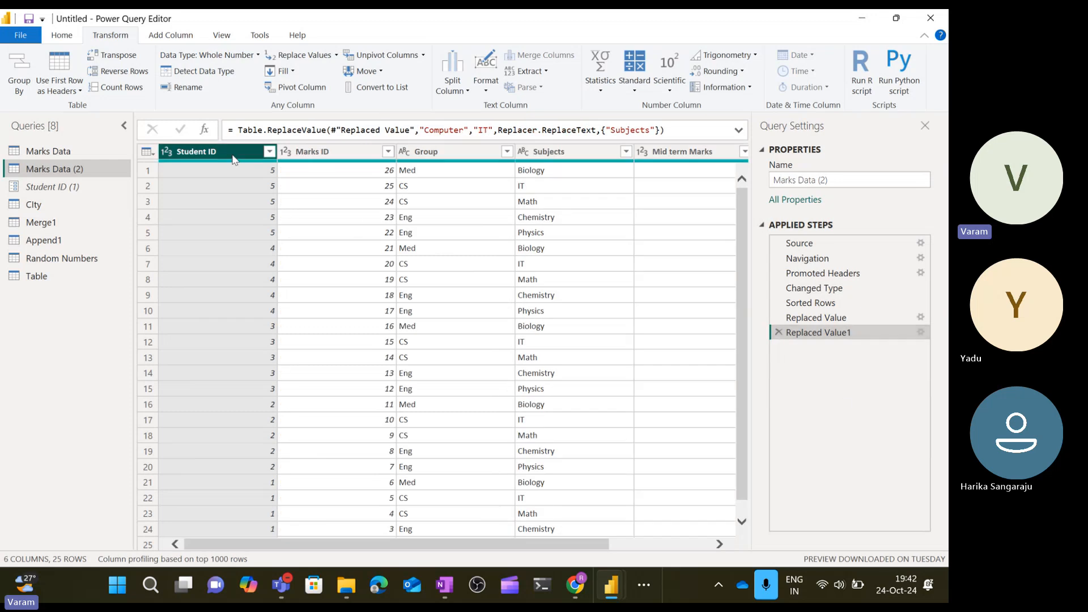
Remove all columns of Marks Data (2) except Student ID, Final Term Marks and Subjects.
scroll(397, 312, "right", 2)
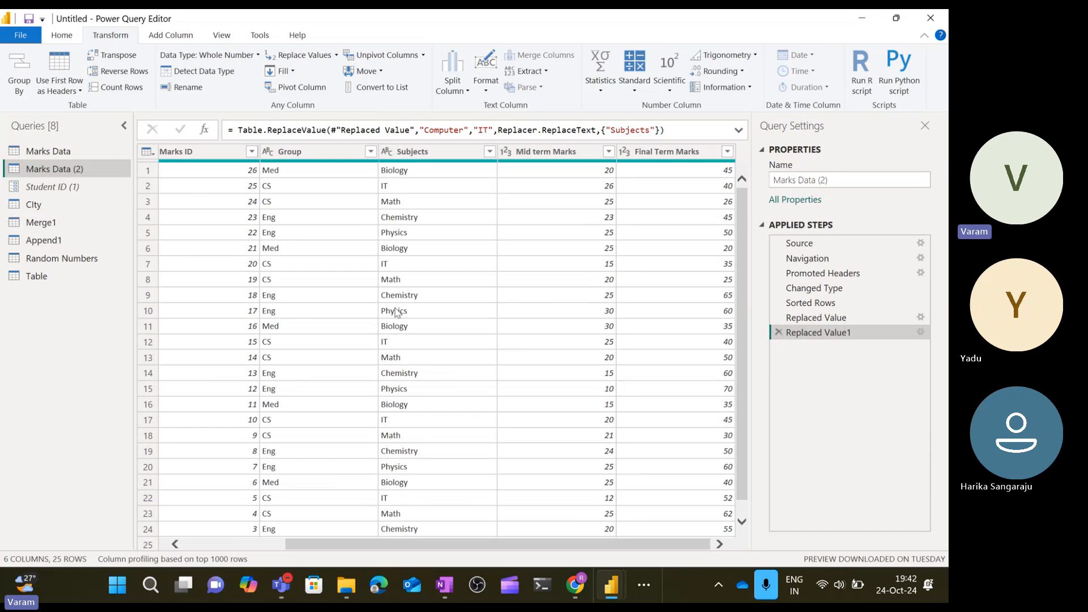
left_click(663, 154)
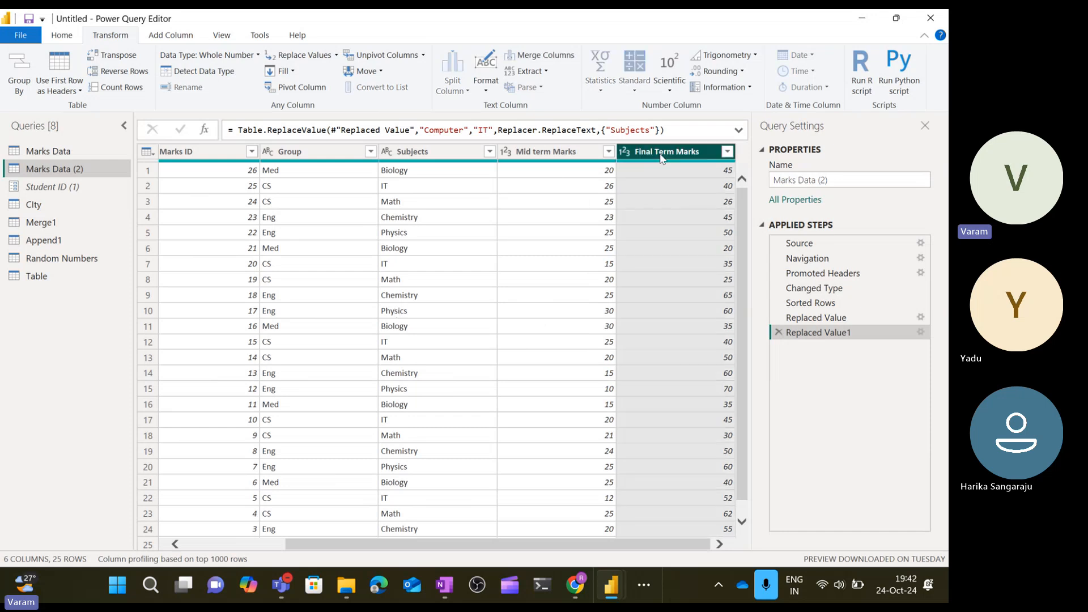
left_click(453, 151, "ctrl")
scroll(338, 256, "left", 2)
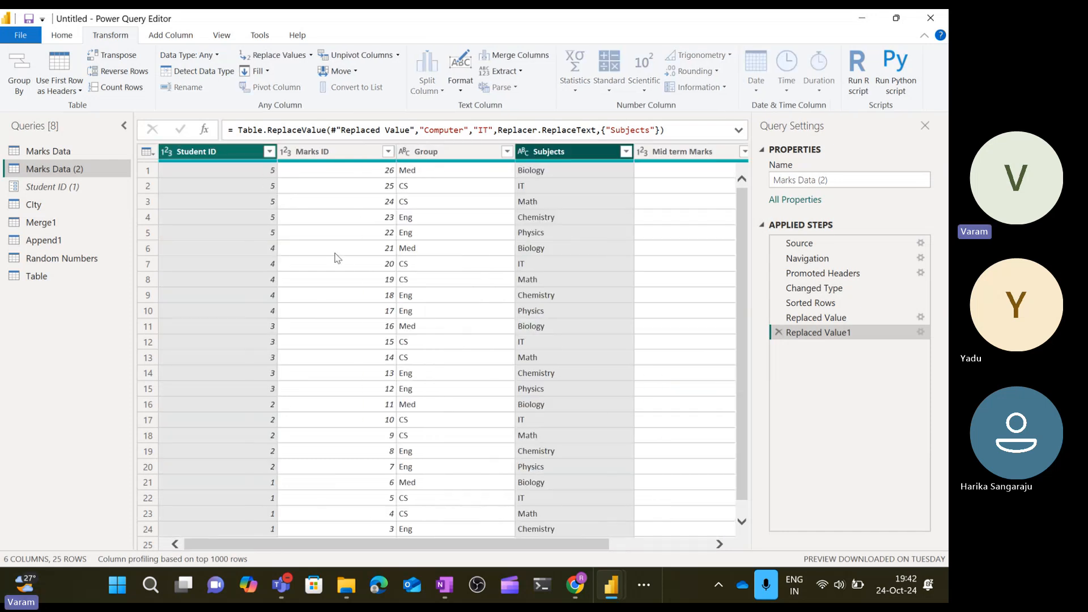
left_click(72, 39)
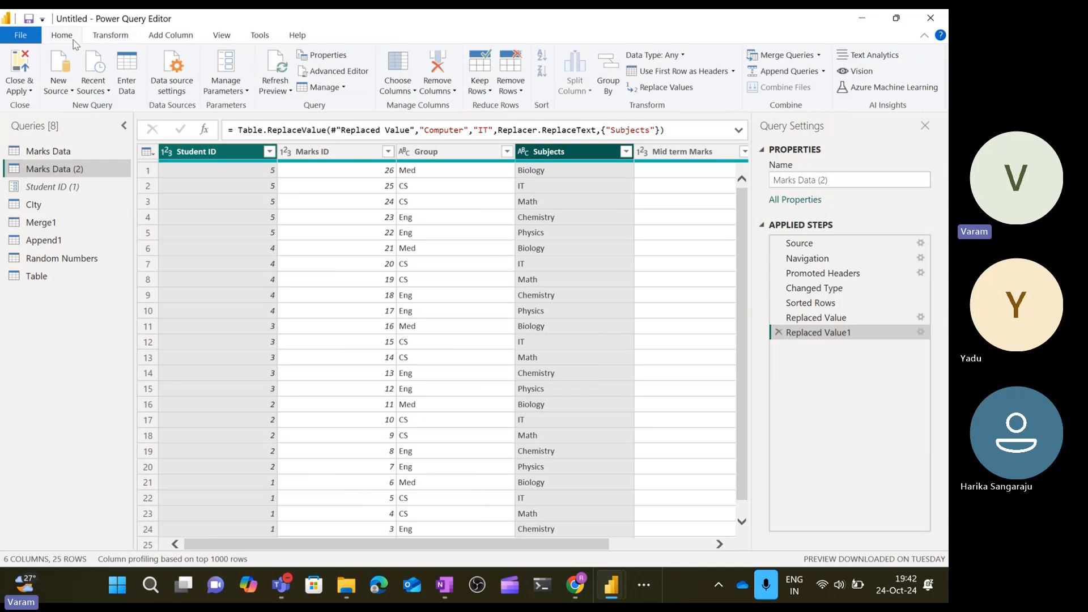
left_click(452, 93)
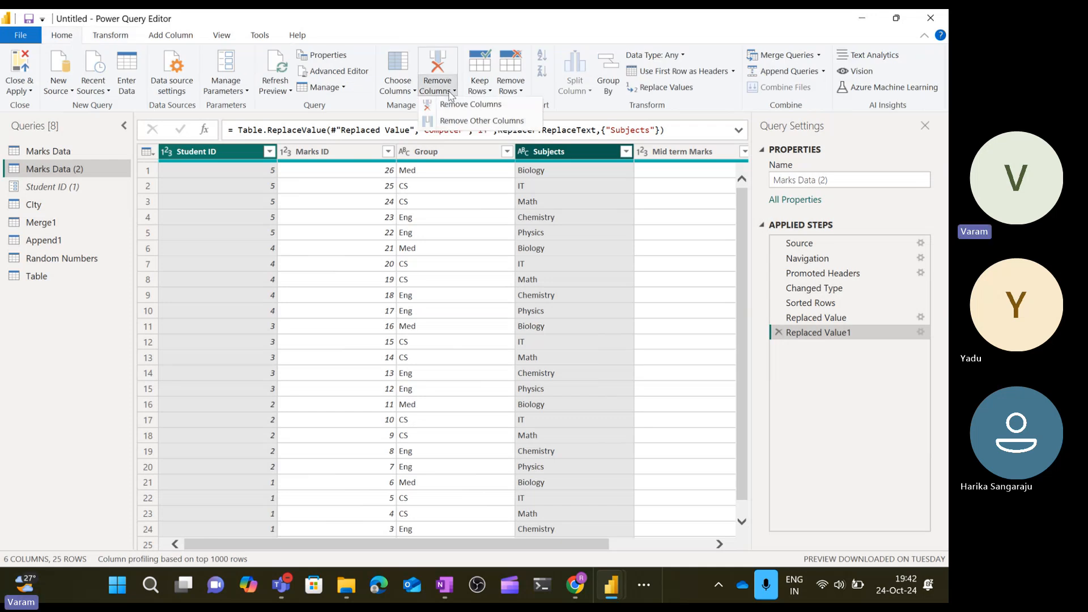
left_click(457, 121)
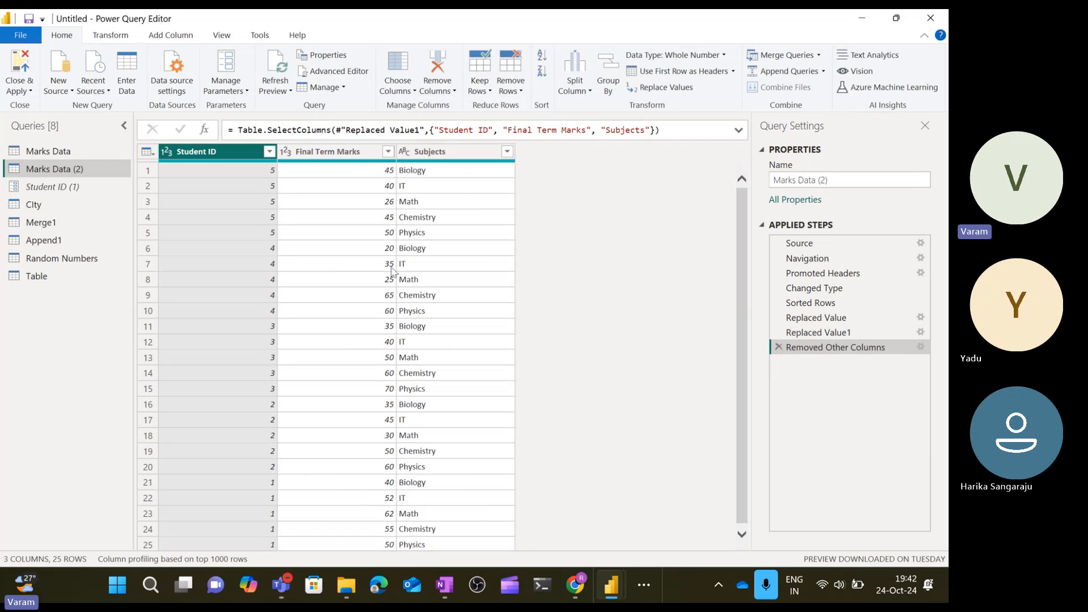
Pivot the Subjects column of Marks Data (2), using Final Term Marks as the values column.
left_click(438, 159)
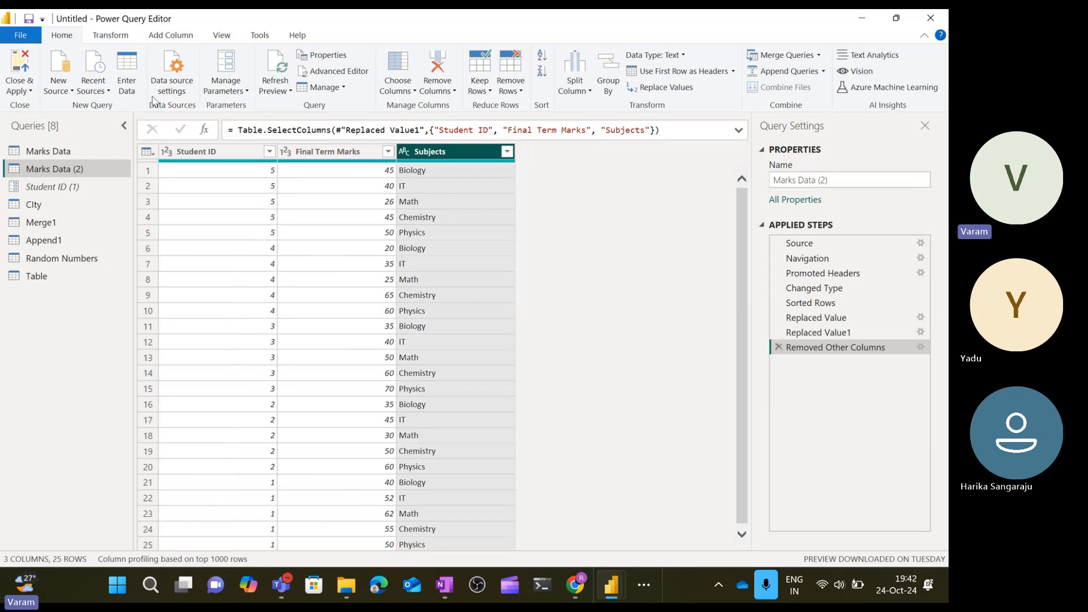
left_click(119, 37)
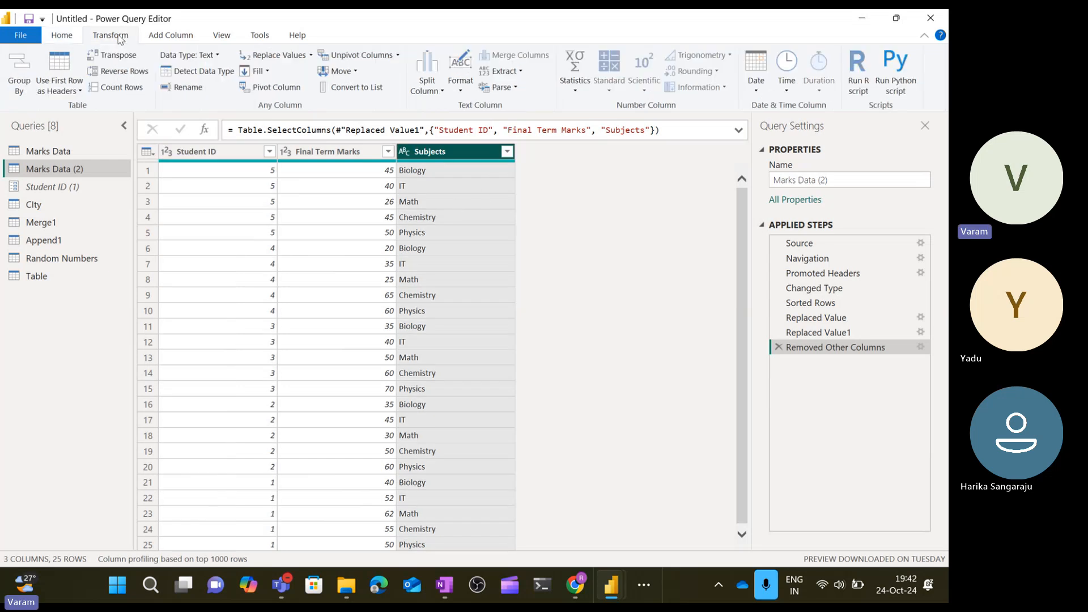
left_click(277, 88)
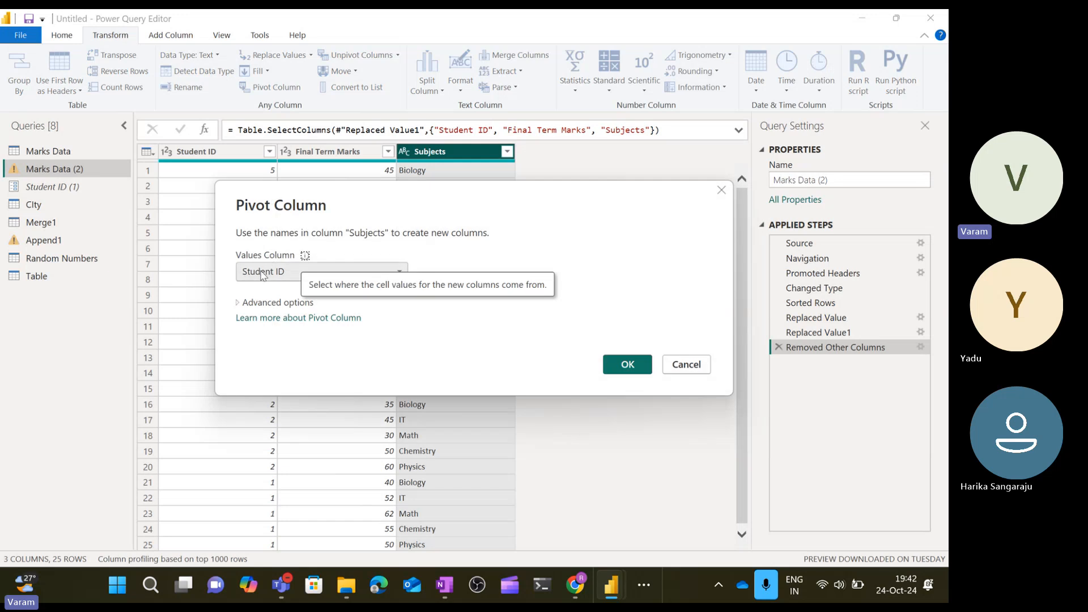
left_click_drag(361, 210, 559, 351)
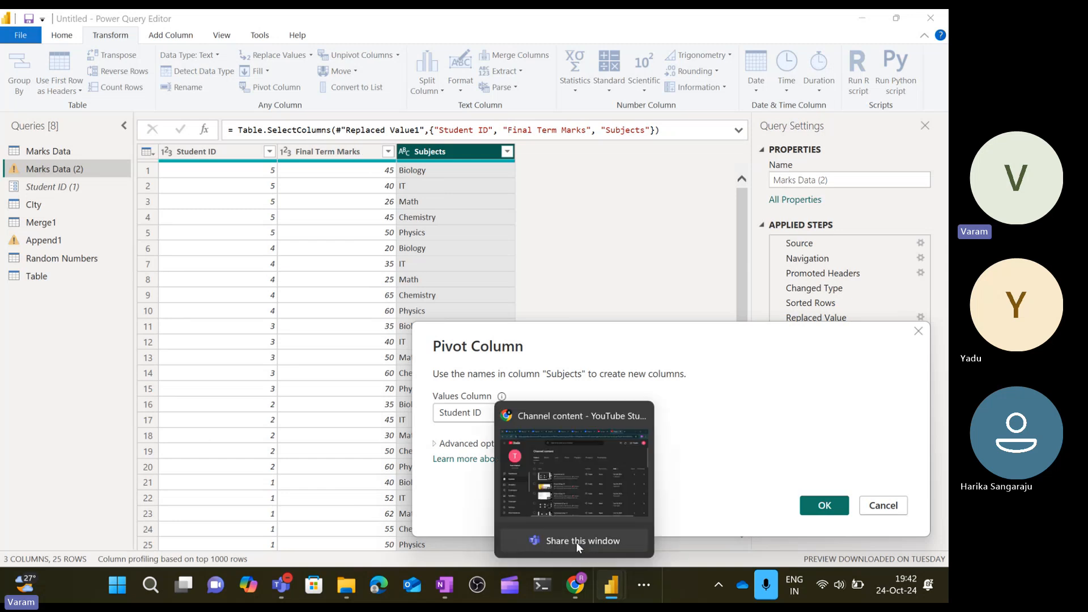
left_click(461, 417)
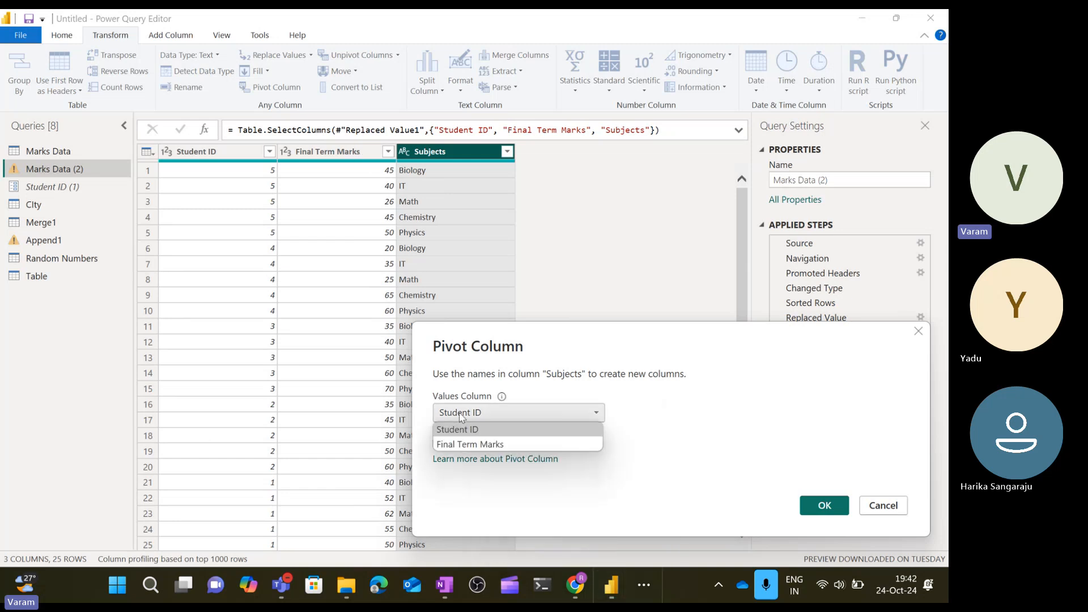
left_click(462, 445)
left_click(823, 506)
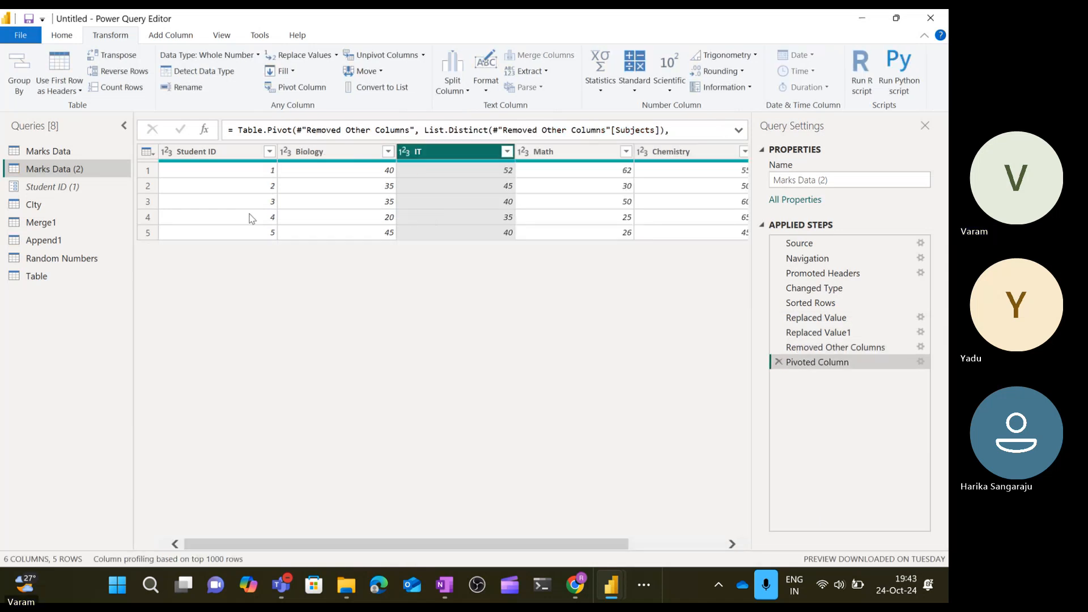
Examine the first row and the Student ID, Biology, IT, Math, Chemistry and Physics columns of the pivoted Marks Data (2) query.
left_click(170, 170)
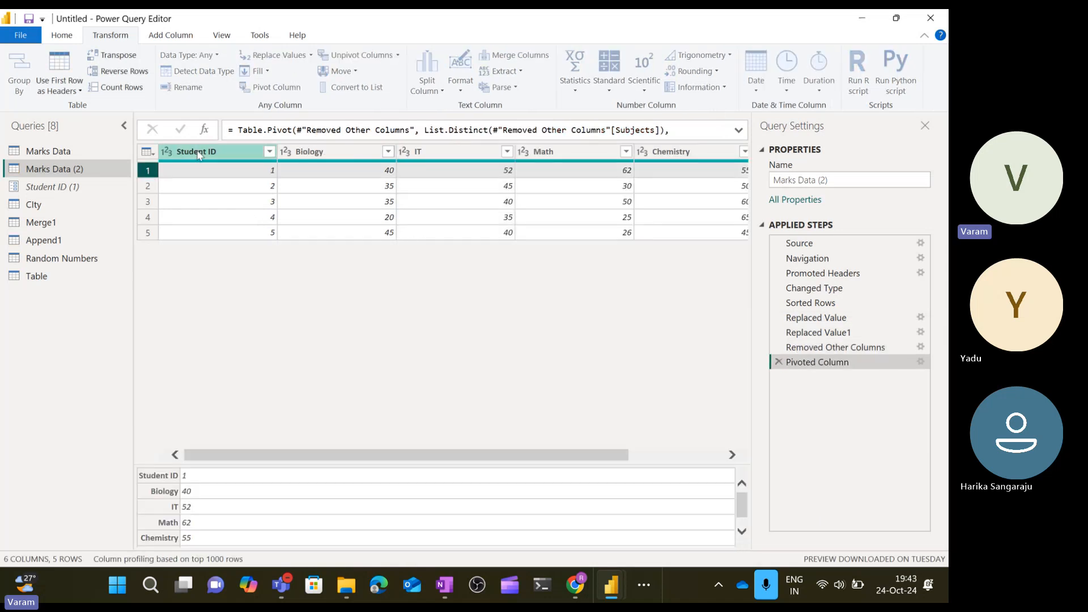
left_click(201, 152)
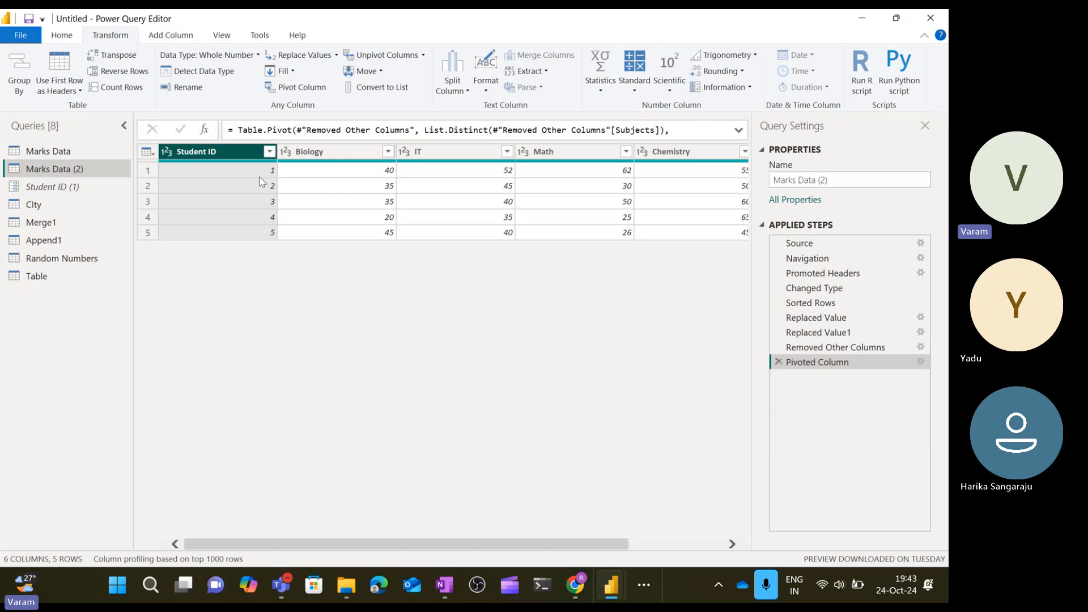
left_click(317, 154)
left_click(434, 156)
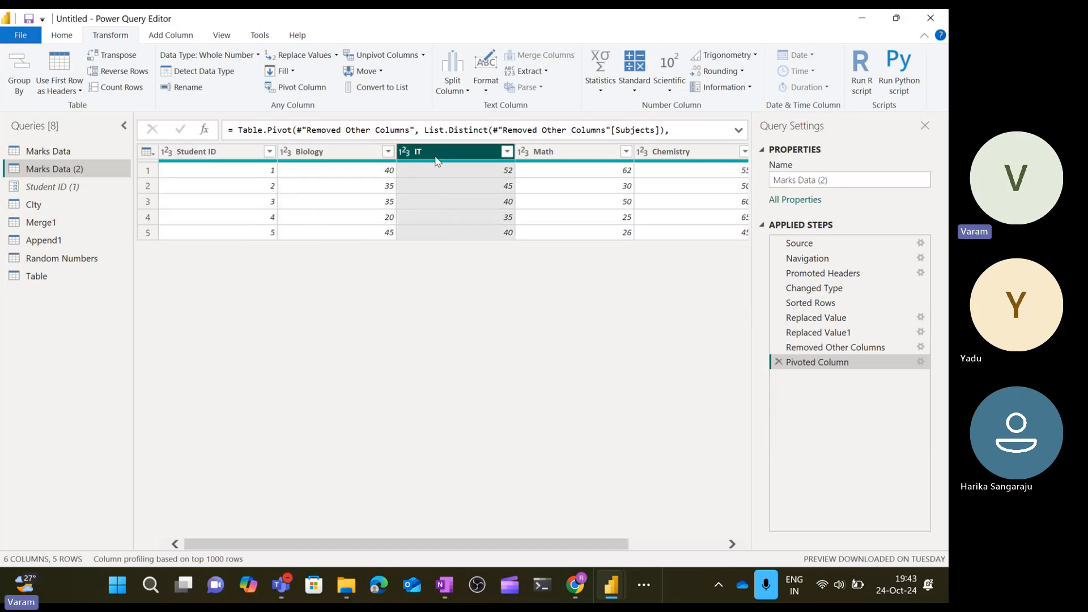
left_click(561, 159)
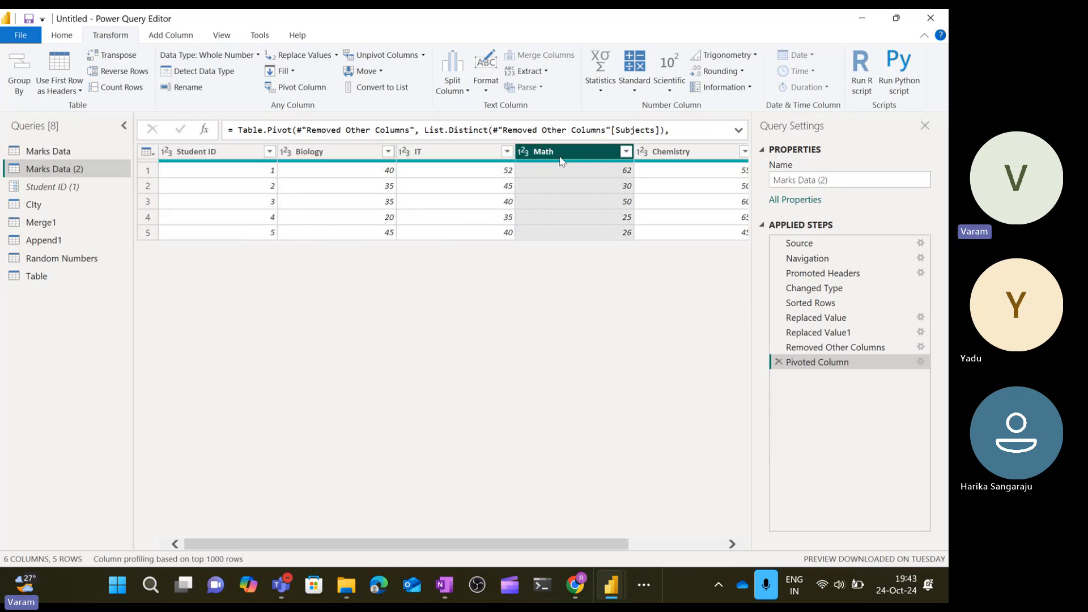
left_click(673, 153)
scroll(663, 224, "right", 2)
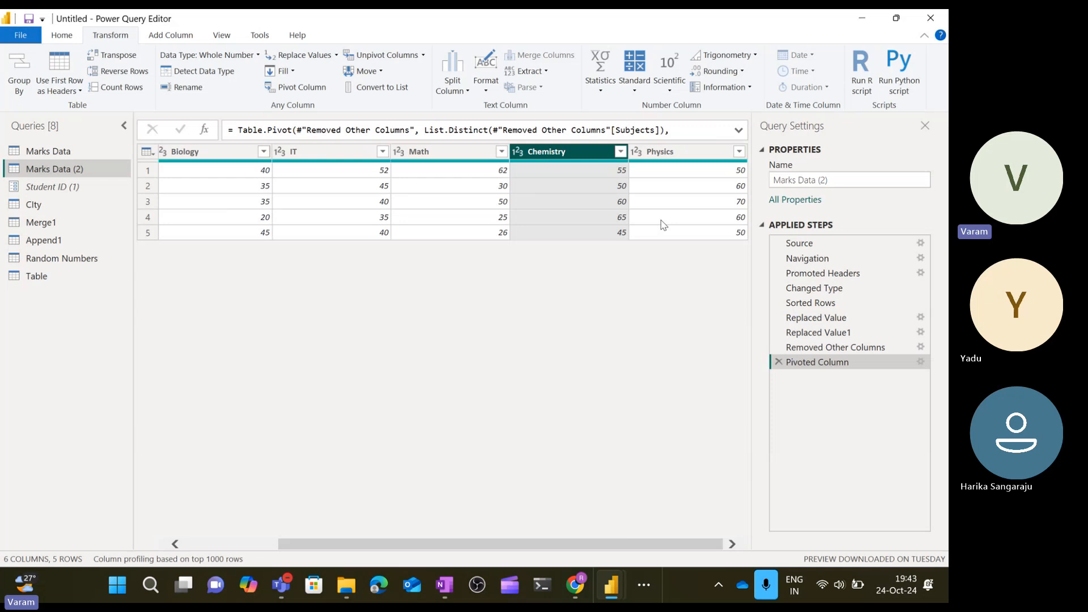
left_click(673, 154)
scroll(642, 250, "left", 2)
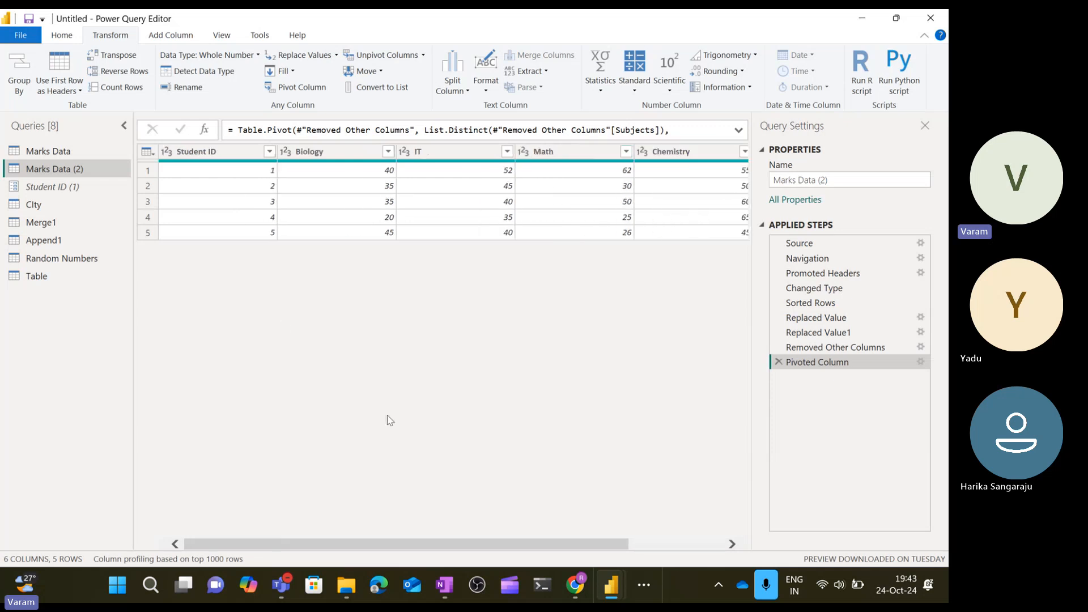
Switch to the Practice workbook in Excel and examine the row labels and subject headers of its final term marks PivotTable.
left_click(643, 587)
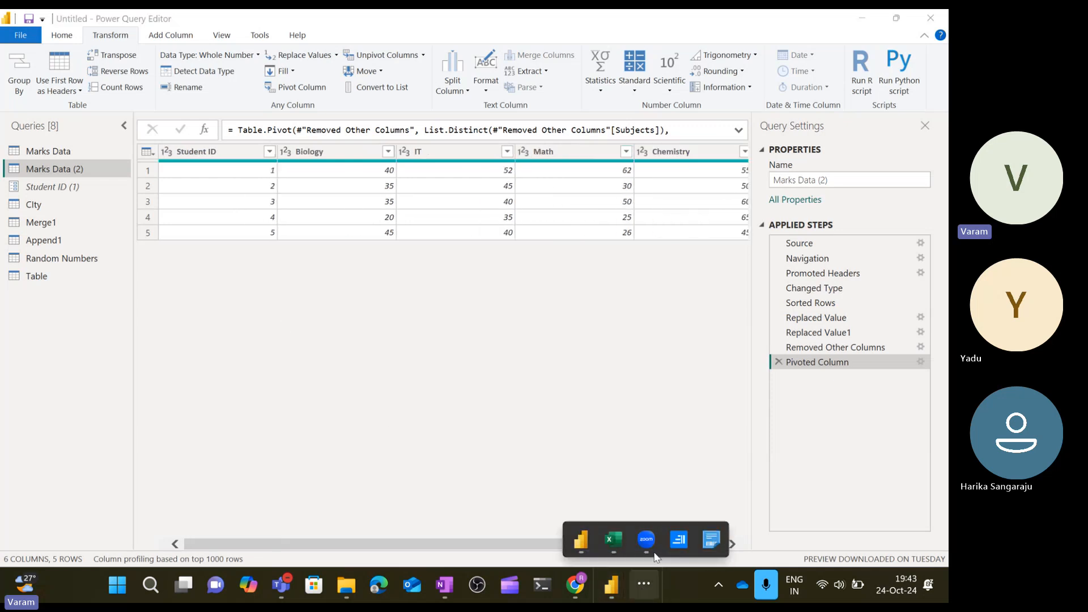
left_click(625, 541)
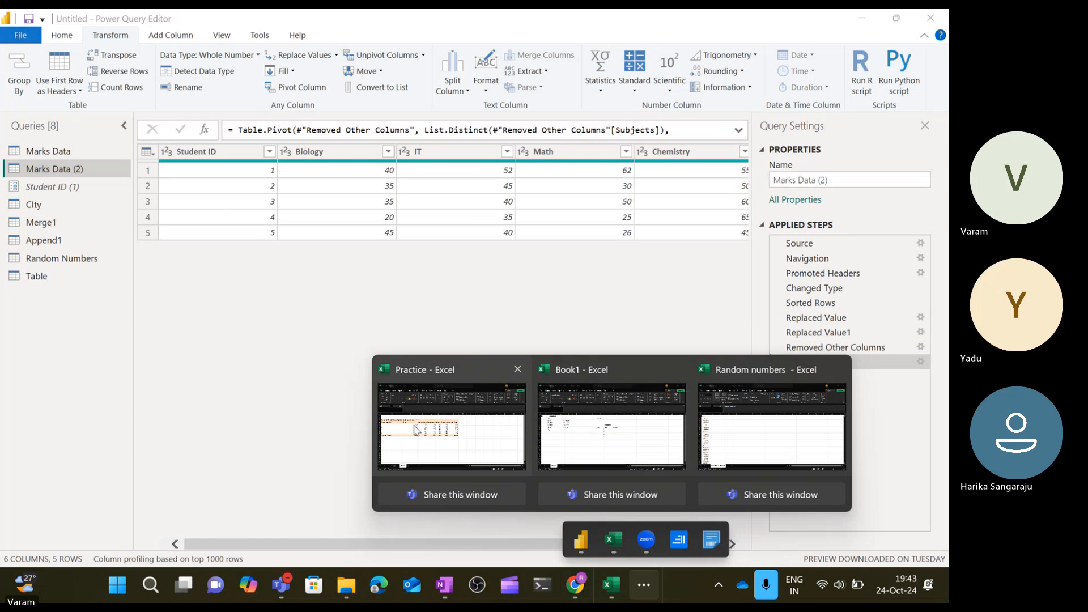
left_click(414, 425)
left_click(97, 267)
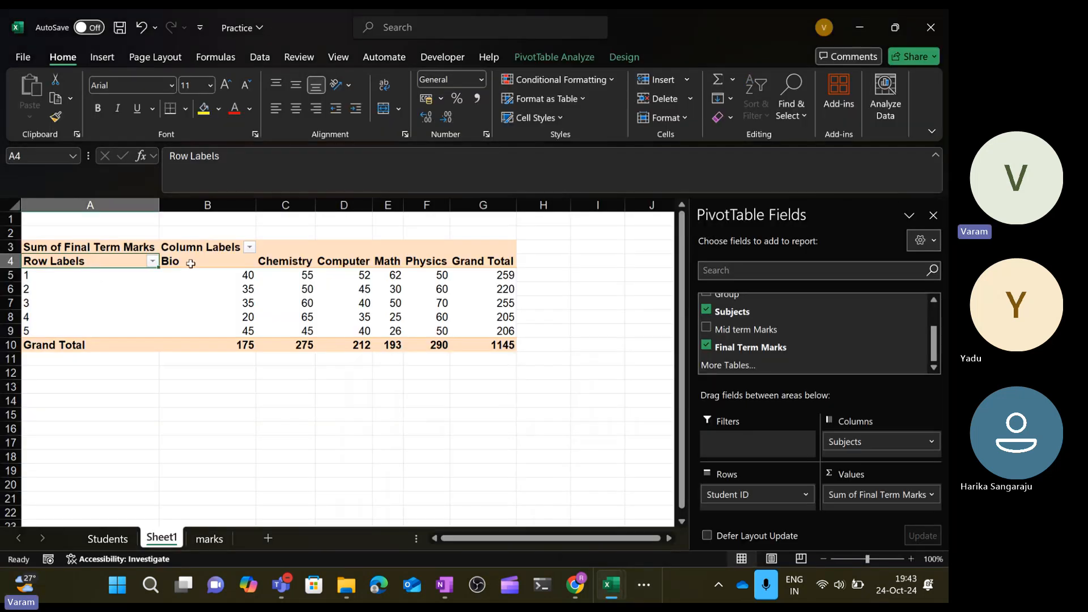
left_click(190, 263)
left_click(263, 261)
left_click(335, 262)
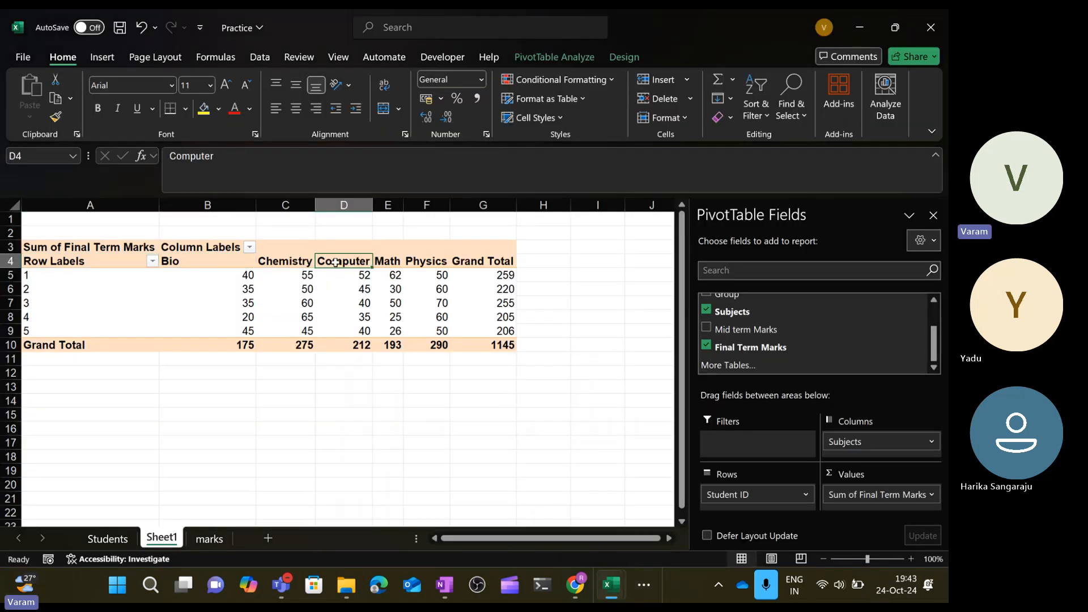
left_click(384, 262)
left_click(419, 263)
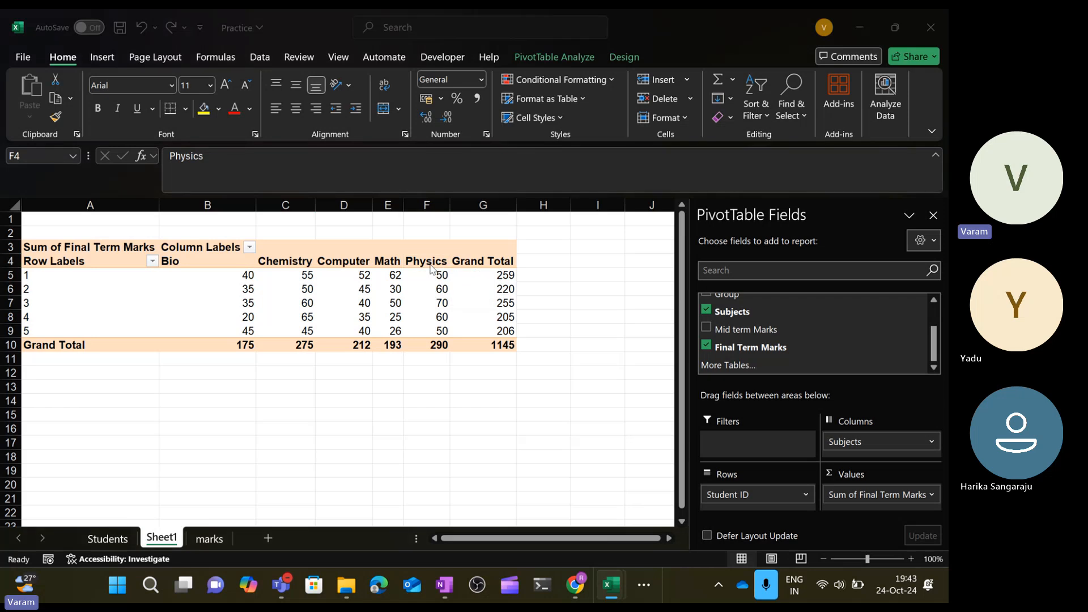
Return to the Power Query Editor and compare the student rows and subject columns of Marks Data (2) with the Excel PivotTable.
key("alt+Tab")
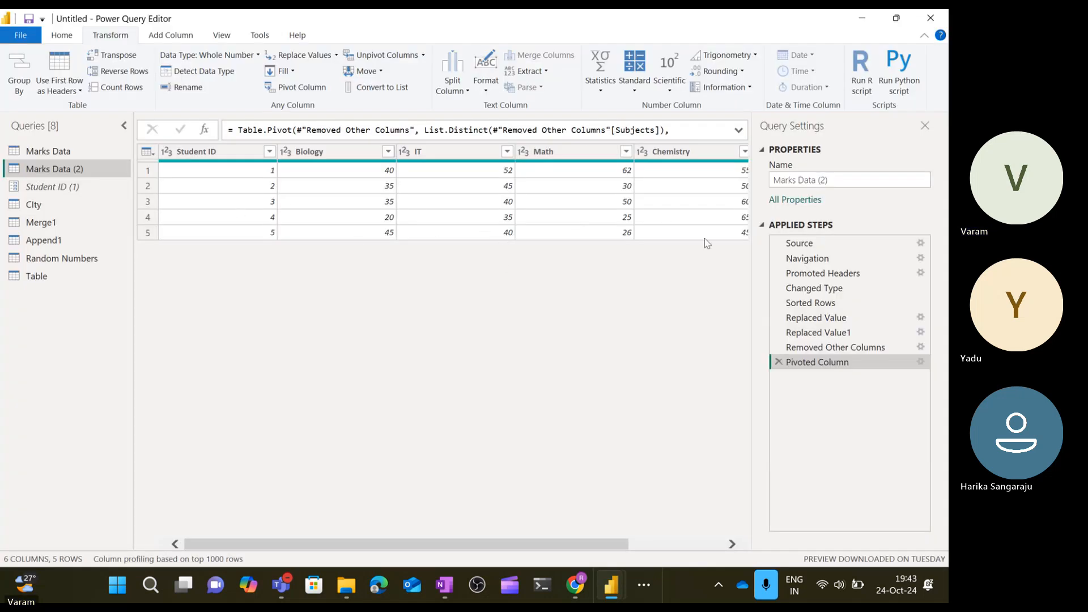
scroll(433, 228, "right", 3)
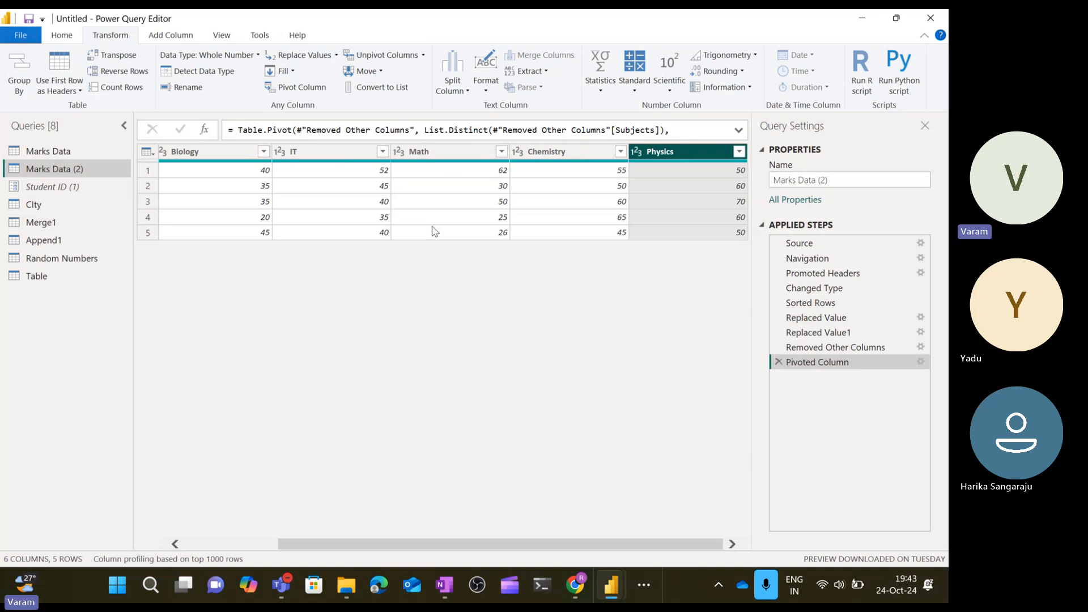
scroll(432, 230, "left", 3)
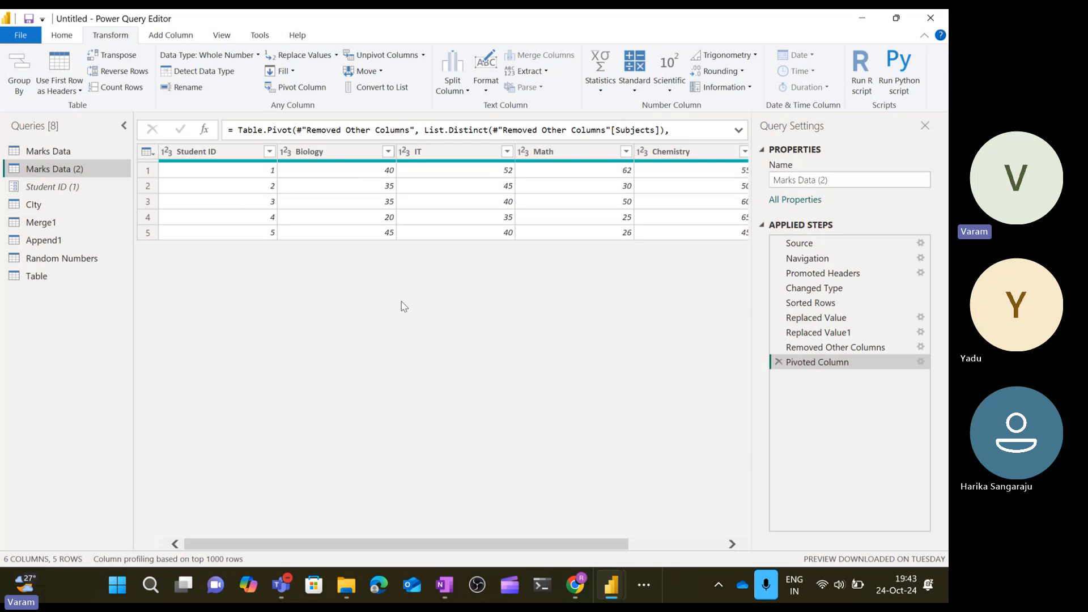
left_click(151, 171)
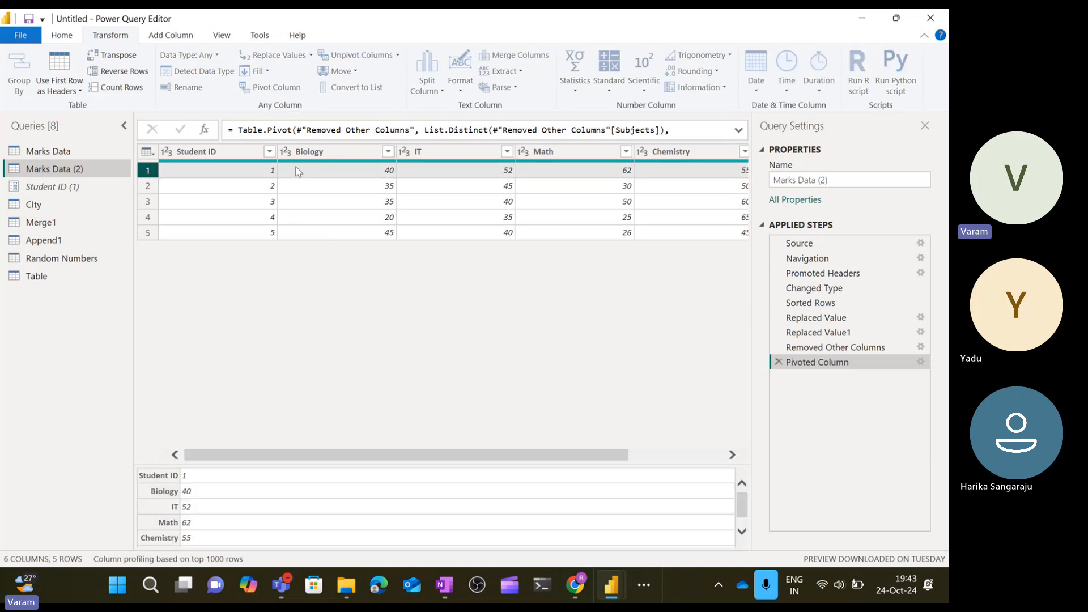
left_click(148, 200)
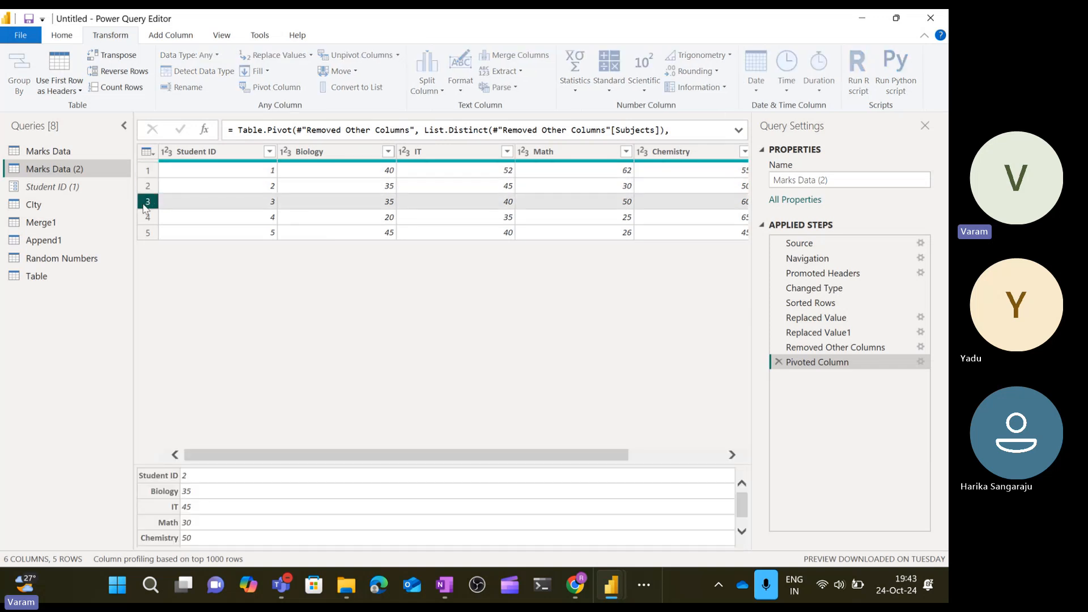
left_click(320, 153)
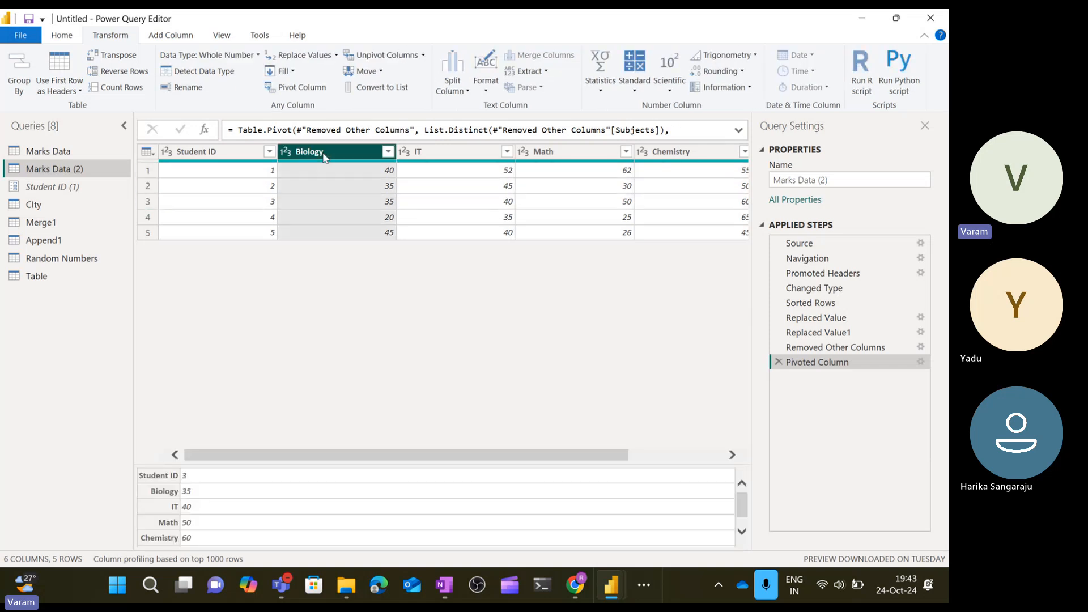
left_click(435, 152)
left_click(556, 149)
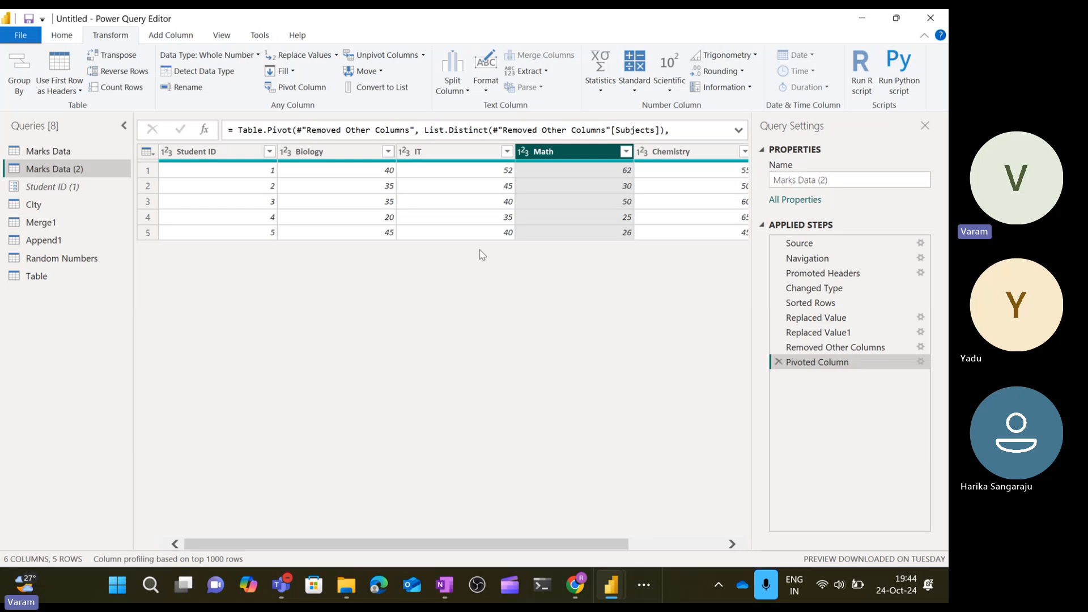
Unpivot the Biology column, inspect the resulting Attribute and Value columns, and delete the Unpivoted Columns applied step.
left_click(343, 151)
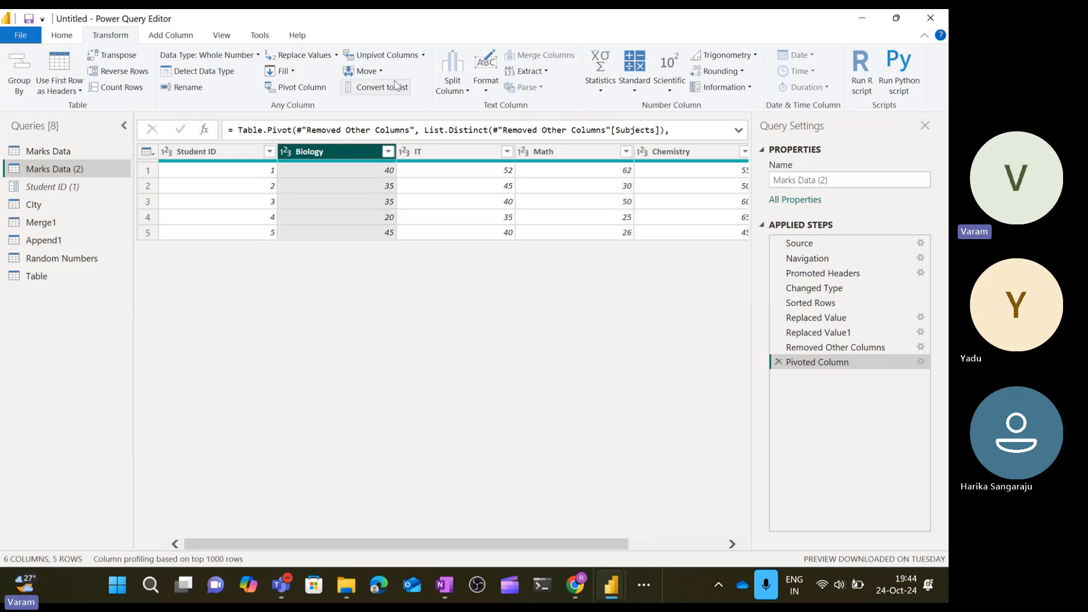
left_click(424, 56)
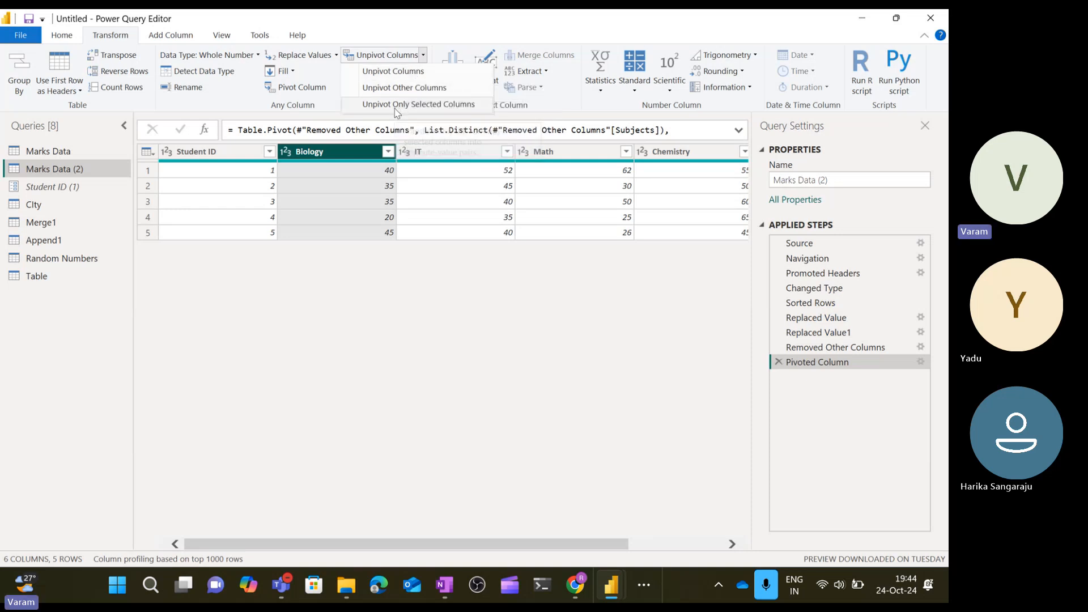
left_click(397, 74)
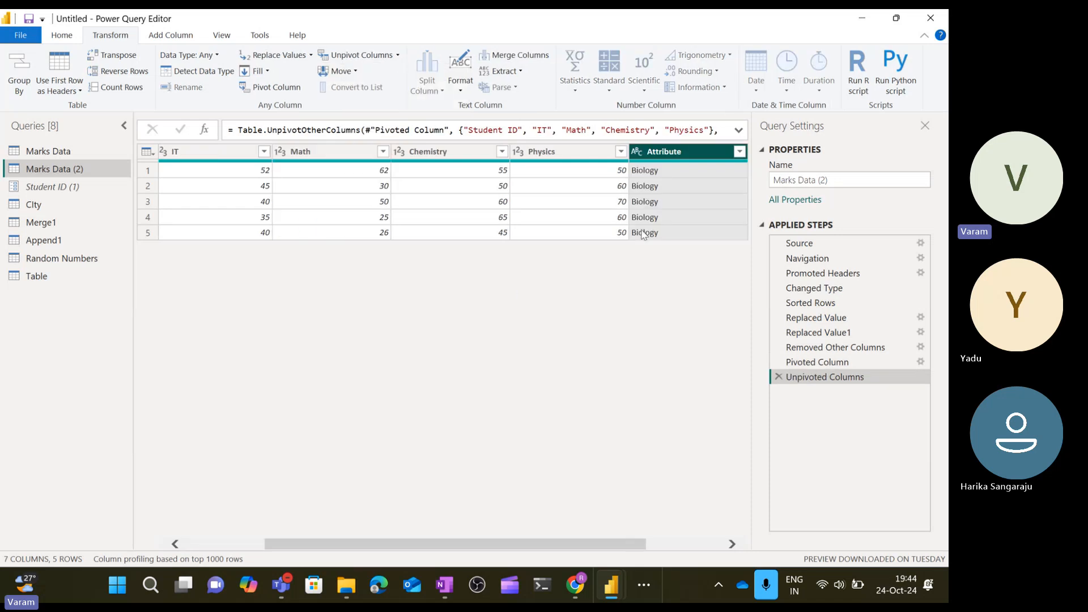
scroll(521, 195, "left", 3)
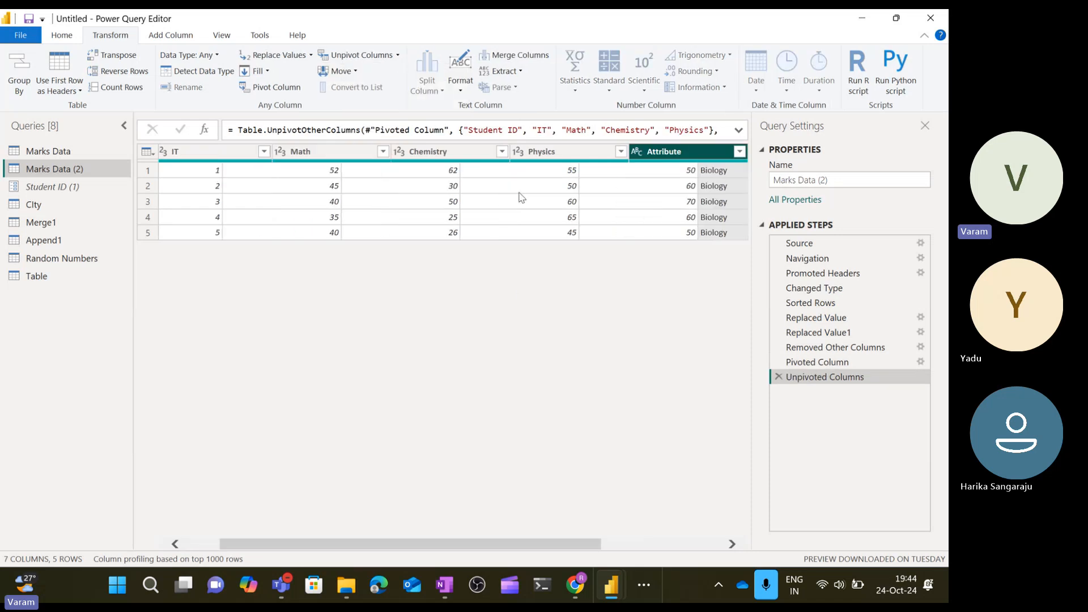
scroll(422, 182, "right", 3)
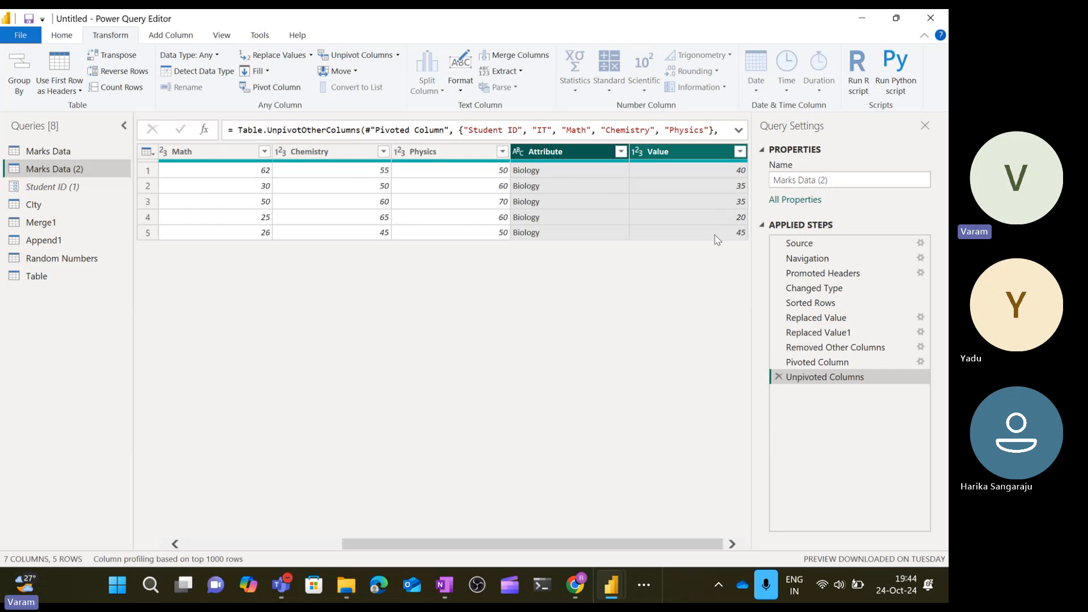
double_click(555, 151)
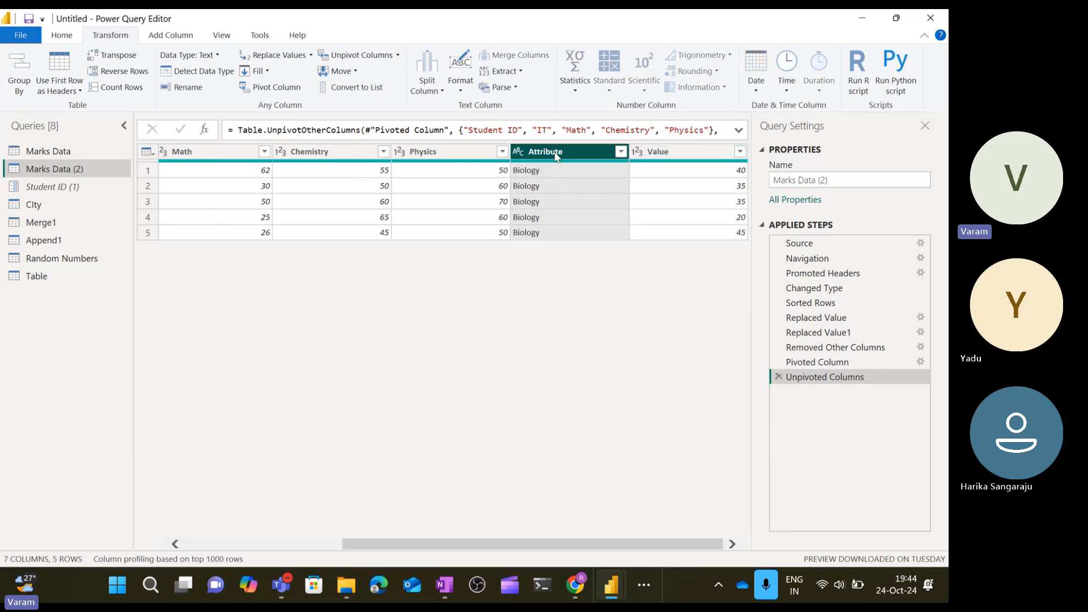
left_click(672, 154)
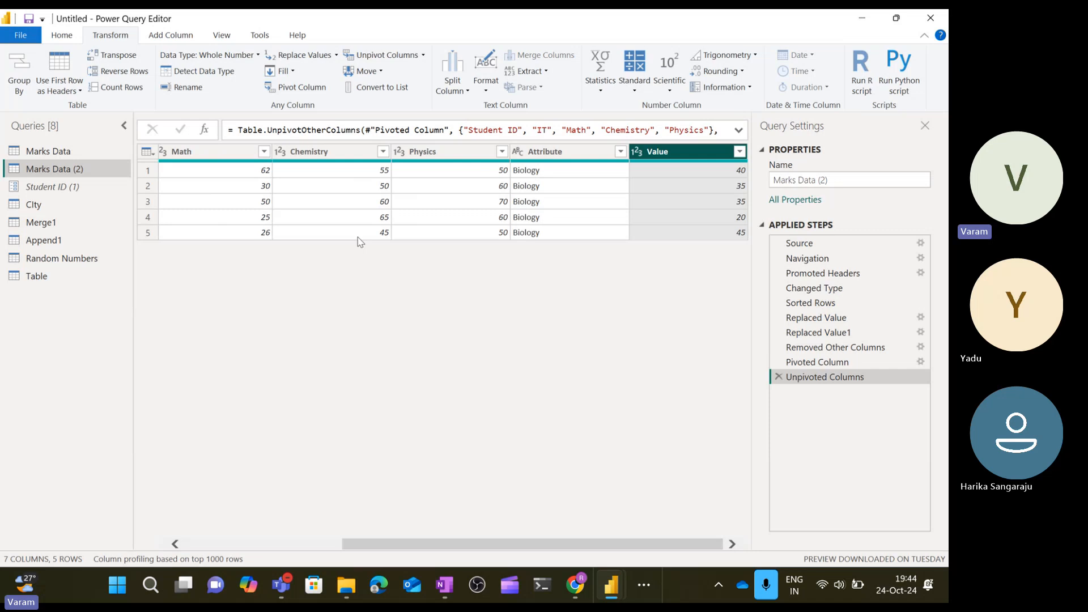
left_click(779, 377)
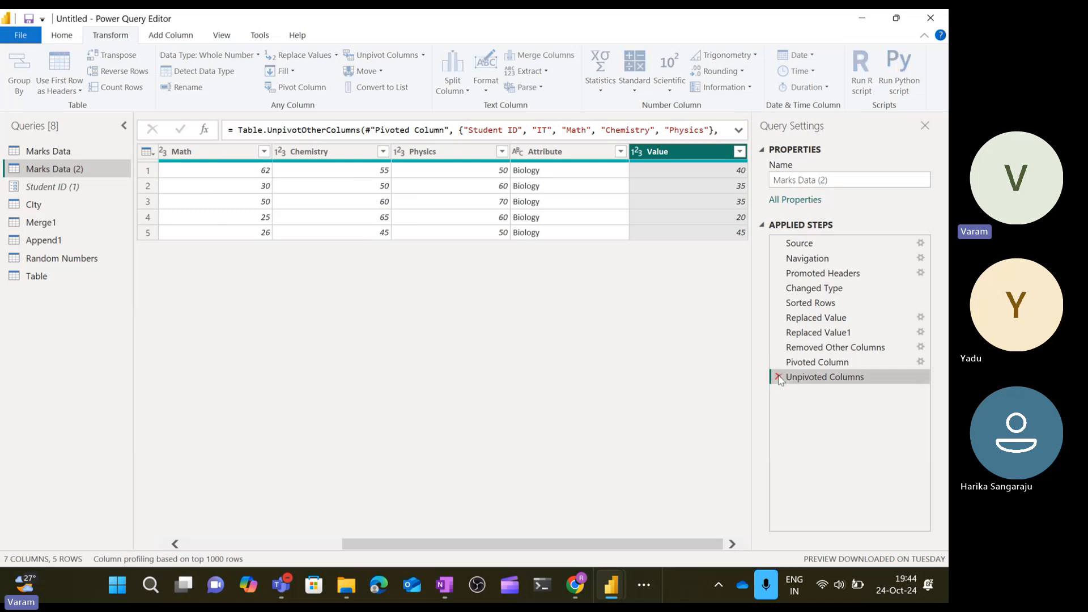
scroll(294, 170, "left", 3)
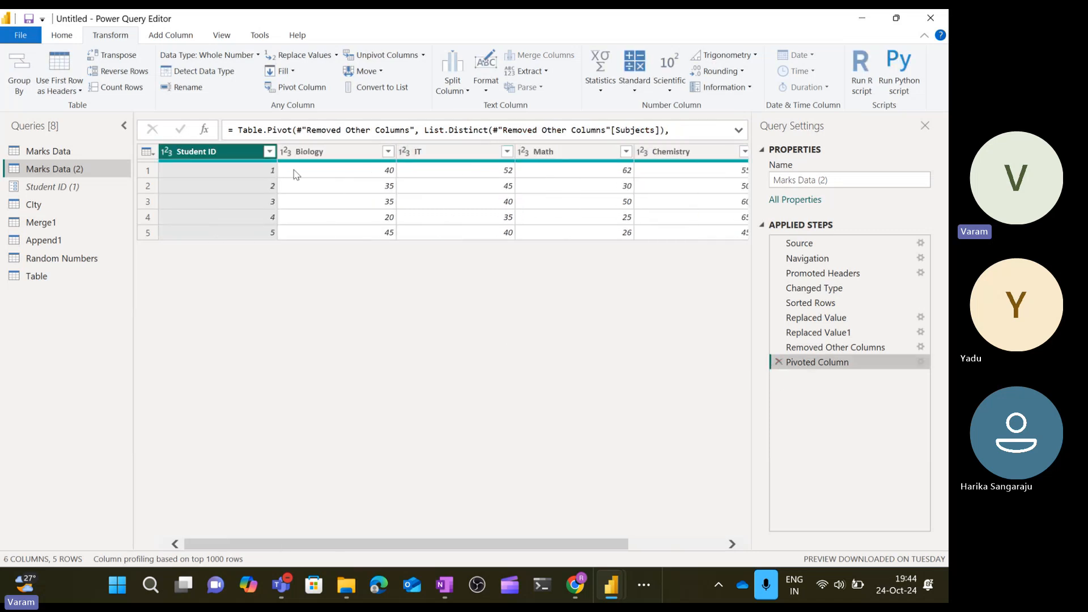
Unpivot all columns other than Biology, and delete the Unpivoted Other Columns applied step after viewing it.
left_click(331, 153)
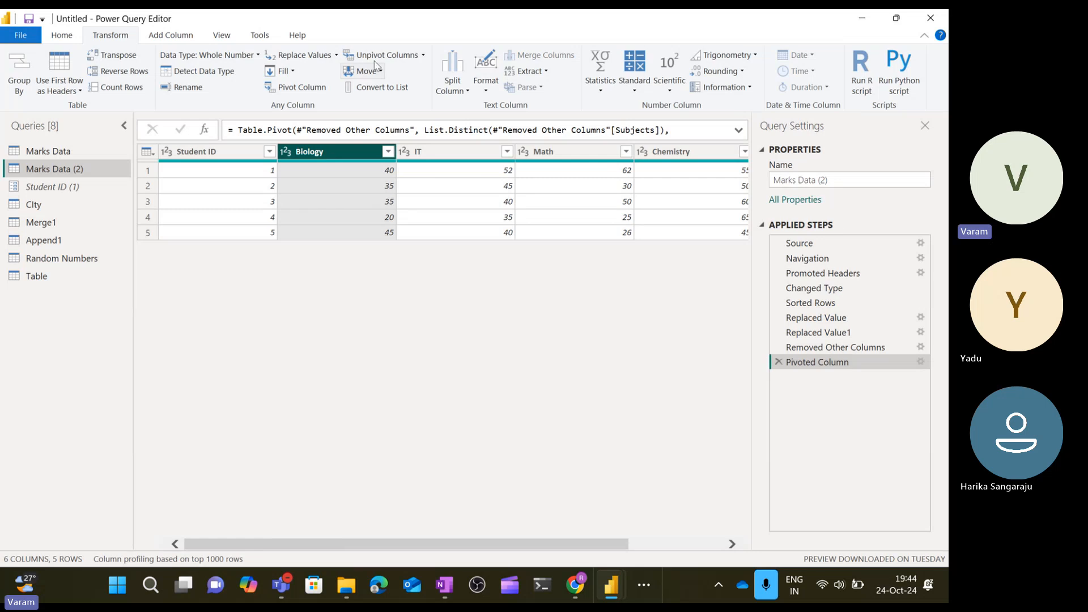
left_click(423, 55)
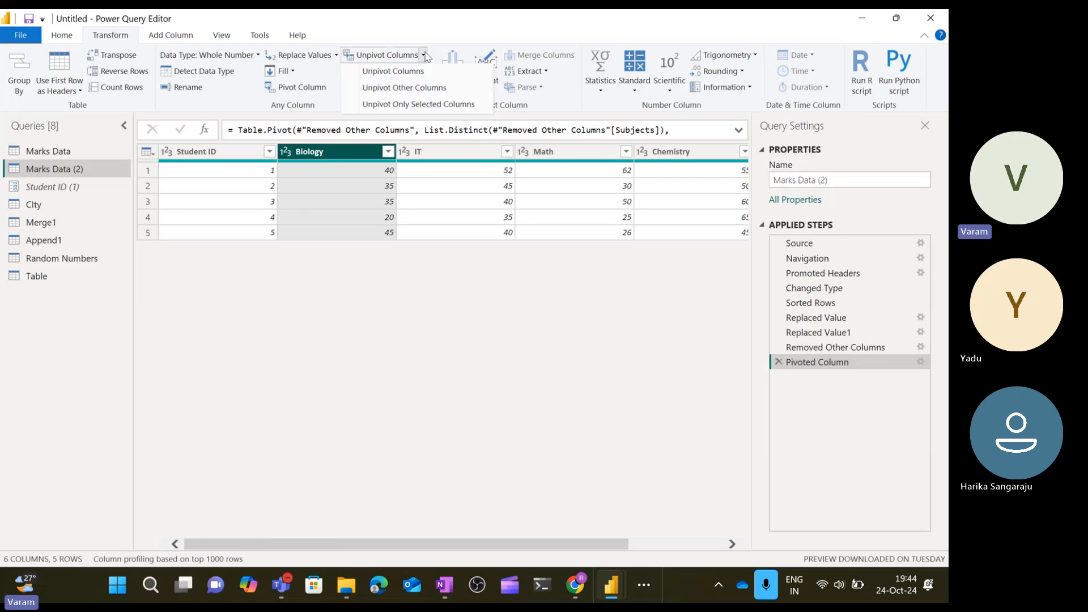
left_click(422, 89)
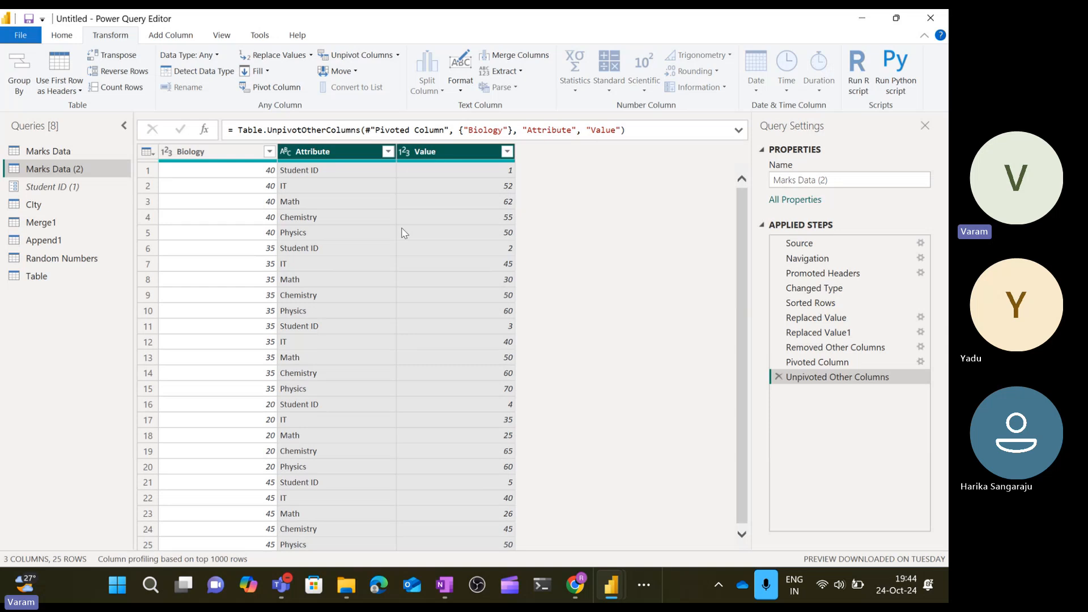
left_click(779, 377)
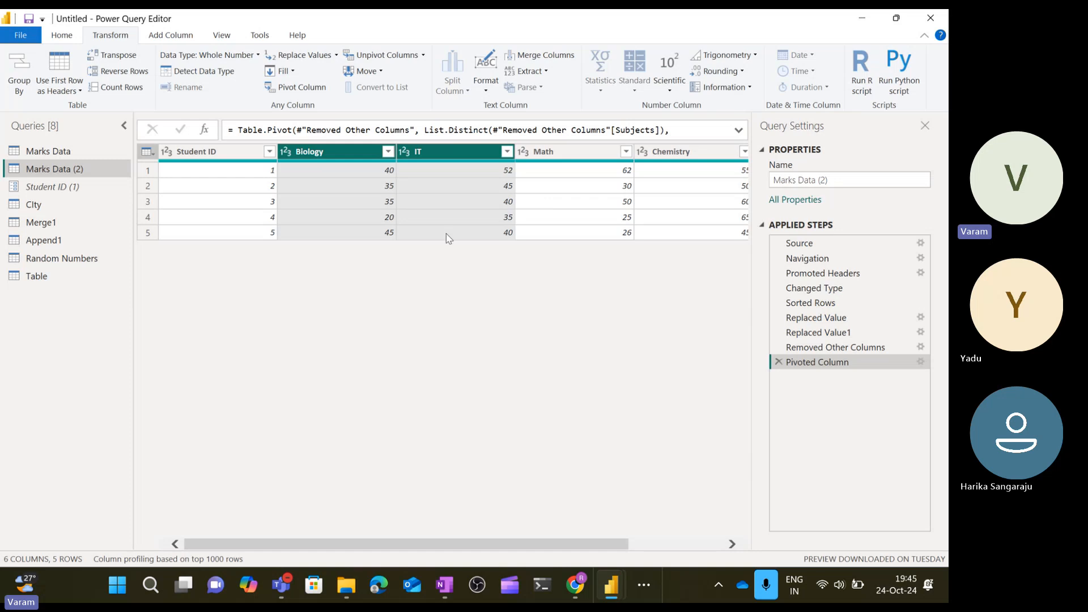
Review the unpivot options for the Biology and IT columns and dismiss them.
left_click(422, 55)
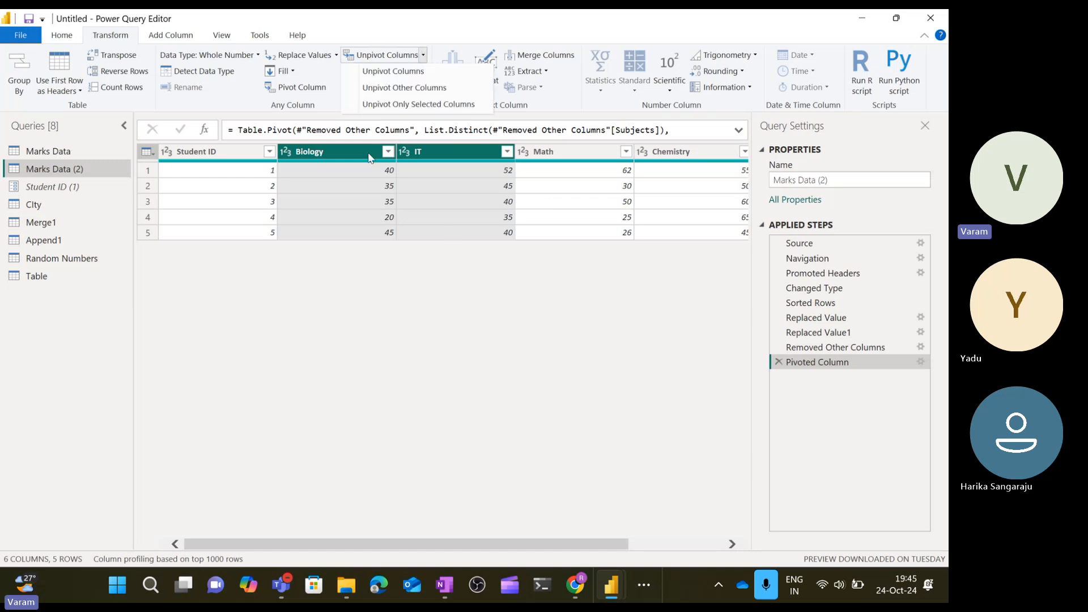
left_click(266, 332)
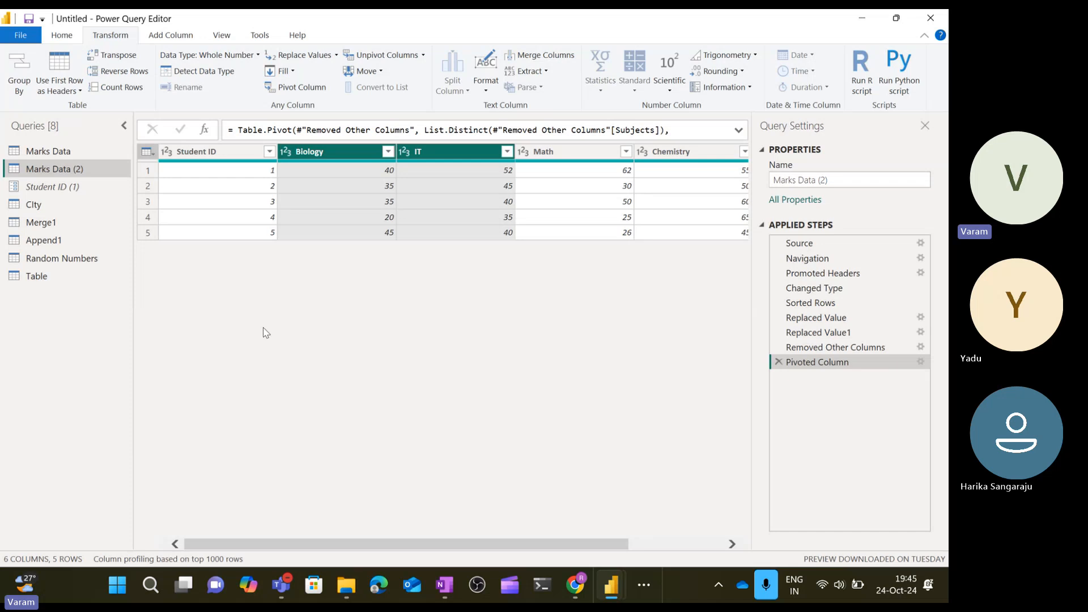
Move the Student ID column two places to the right so it follows the IT column.
left_click(210, 150)
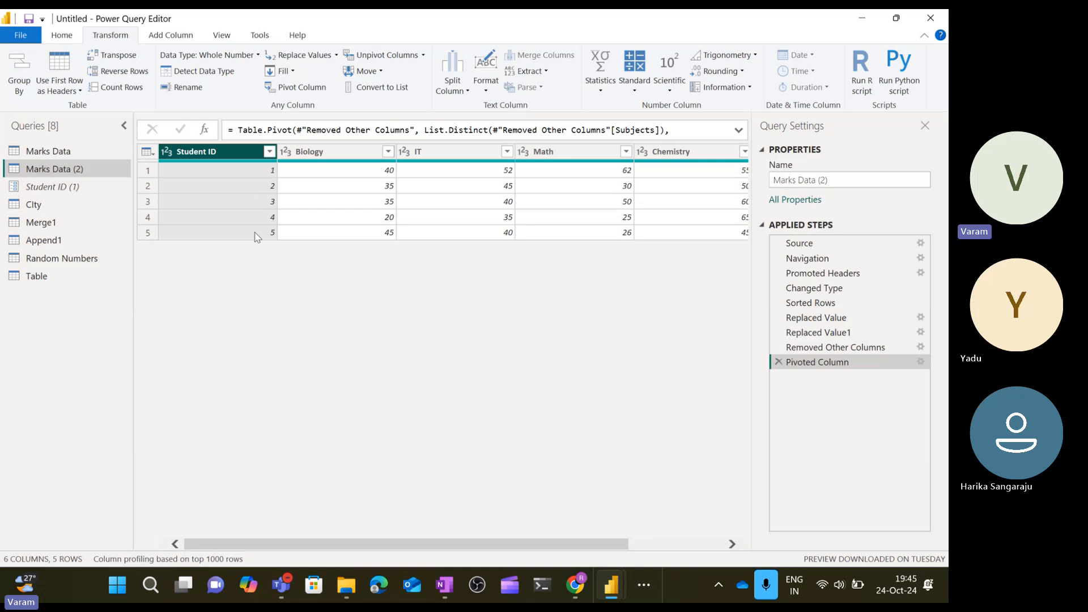
left_click(381, 72)
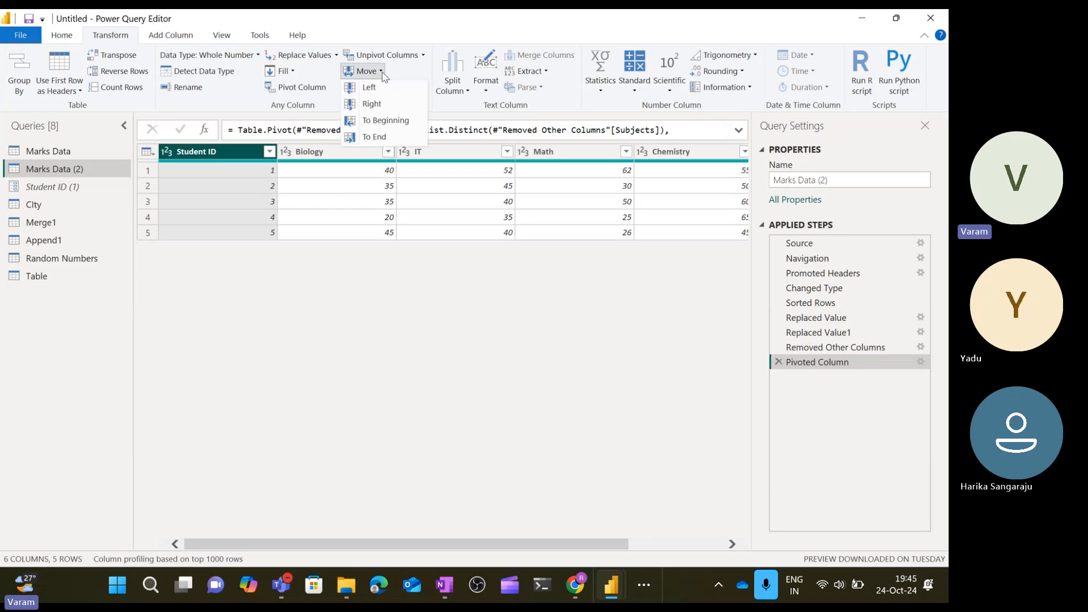
left_click(384, 110)
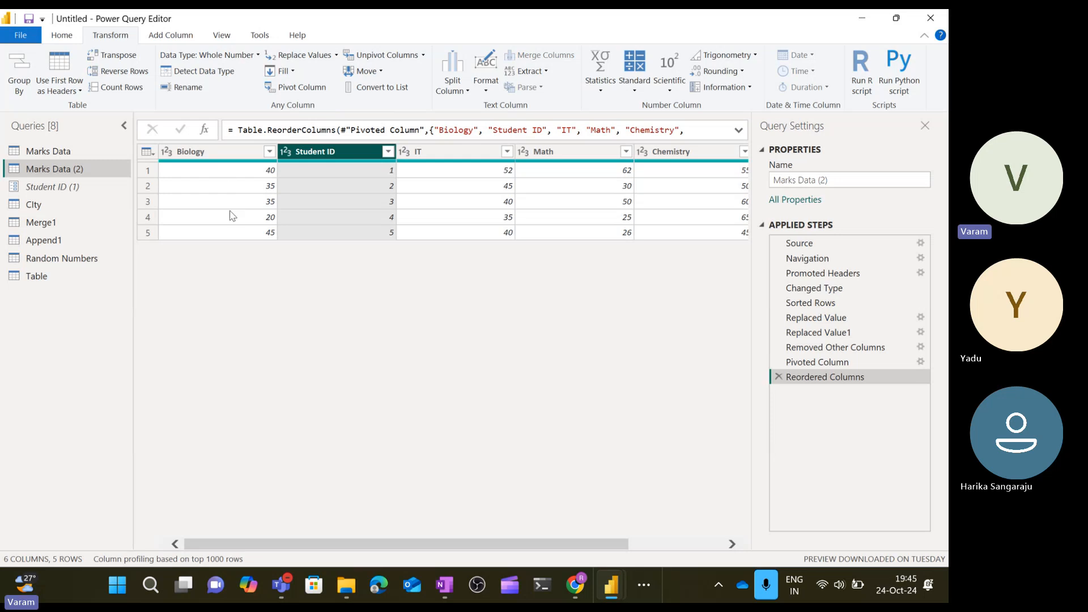
left_click(381, 72)
left_click(382, 104)
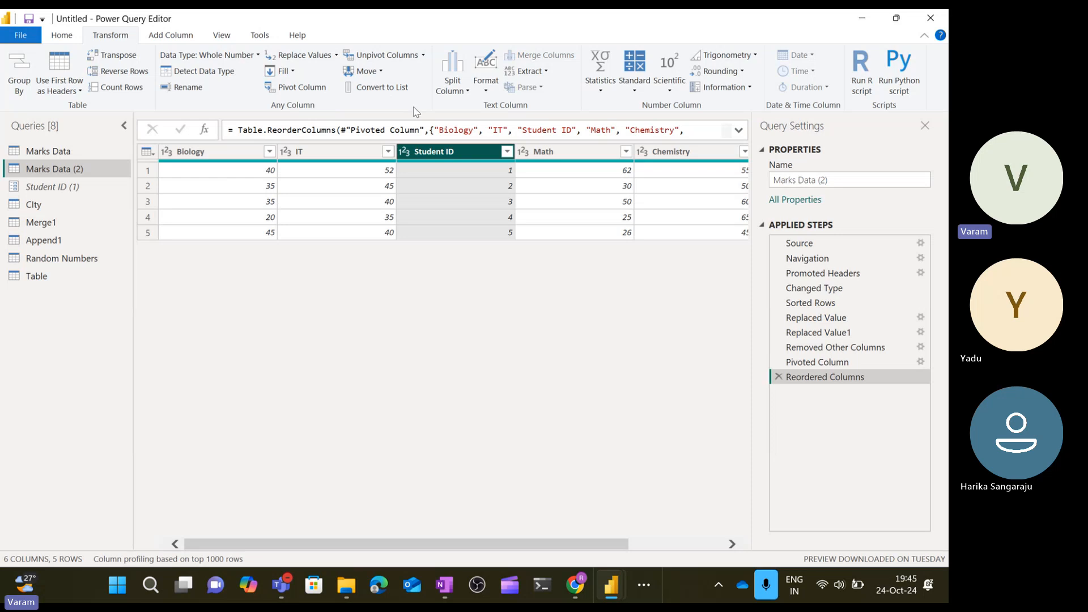
Move the Student ID column back two places to the left, ahead of Biology.
left_click(383, 72)
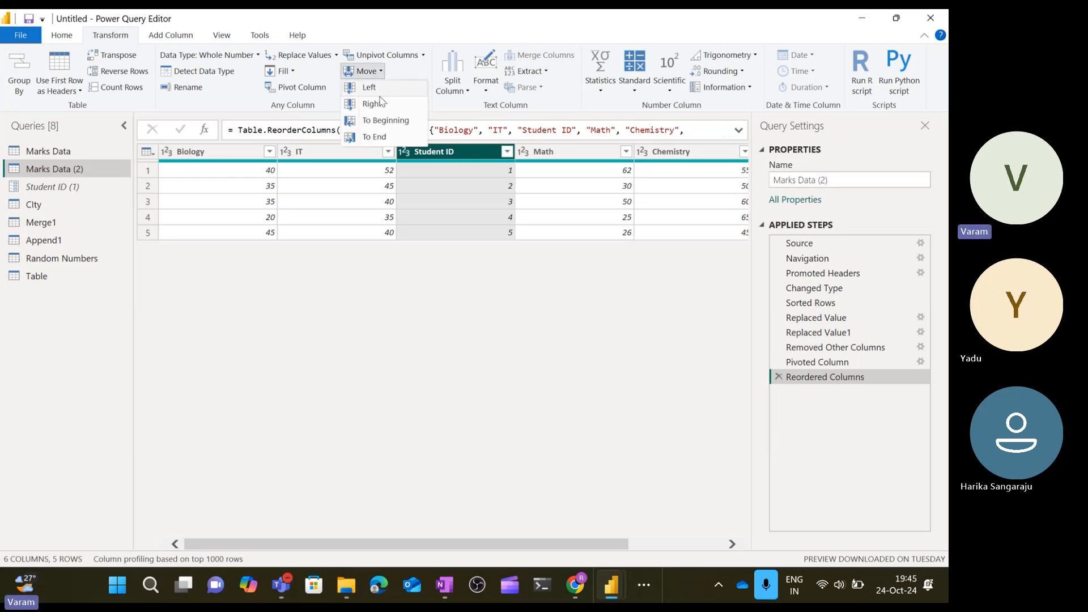
left_click(381, 89)
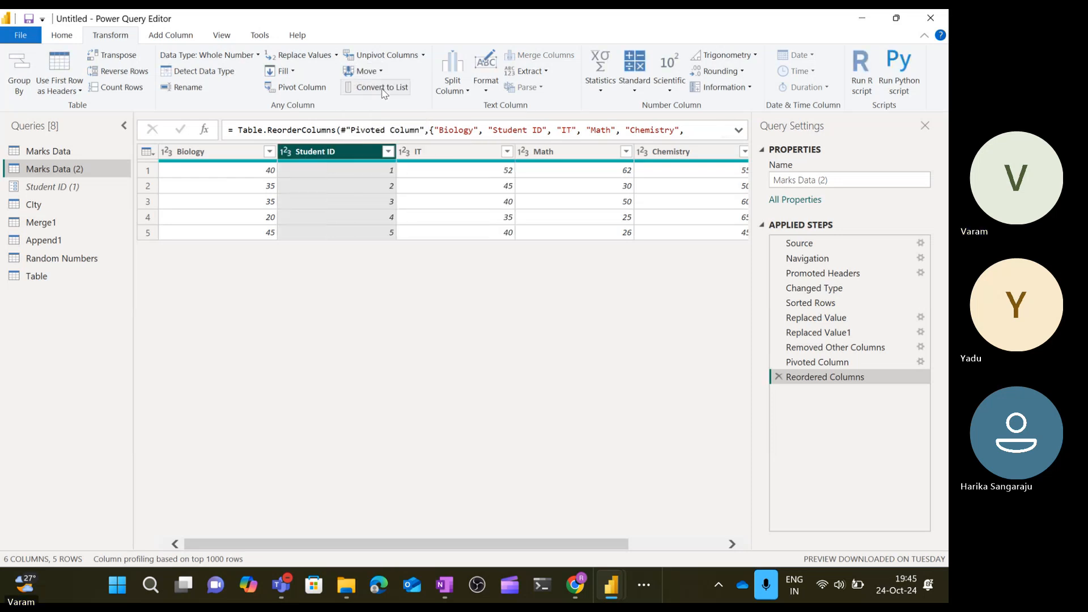
left_click(382, 74)
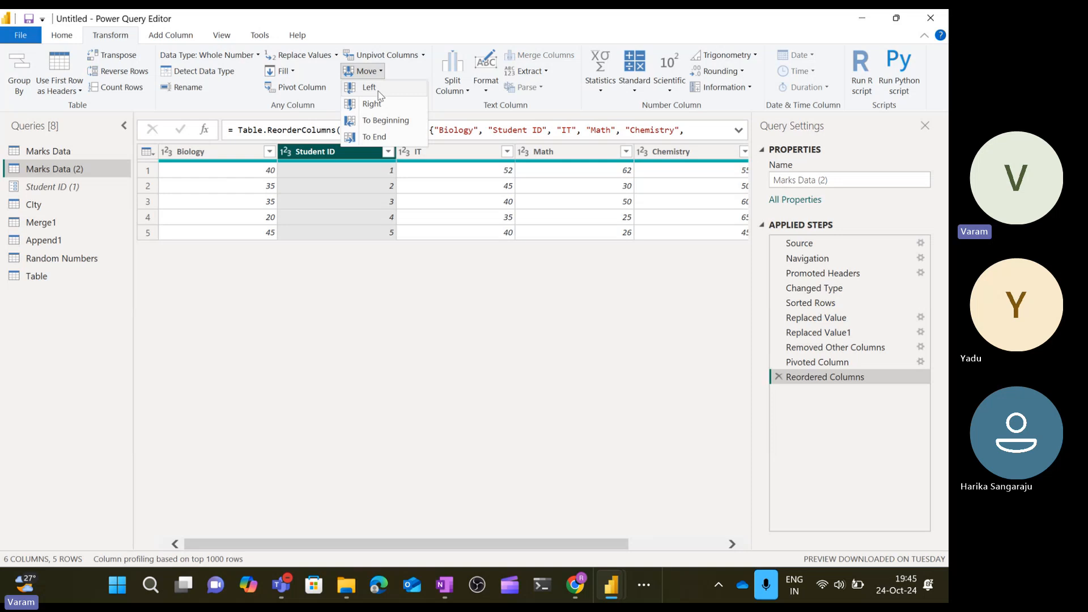
left_click(369, 88)
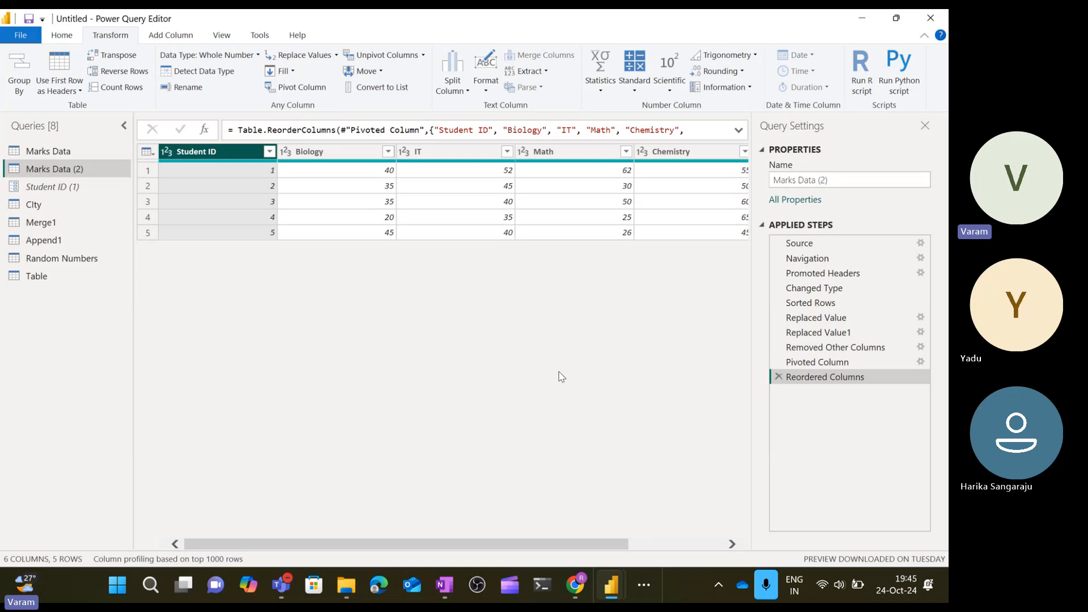
Move the Math column two places to the left so it sits between Student ID and Biology.
left_click(585, 150)
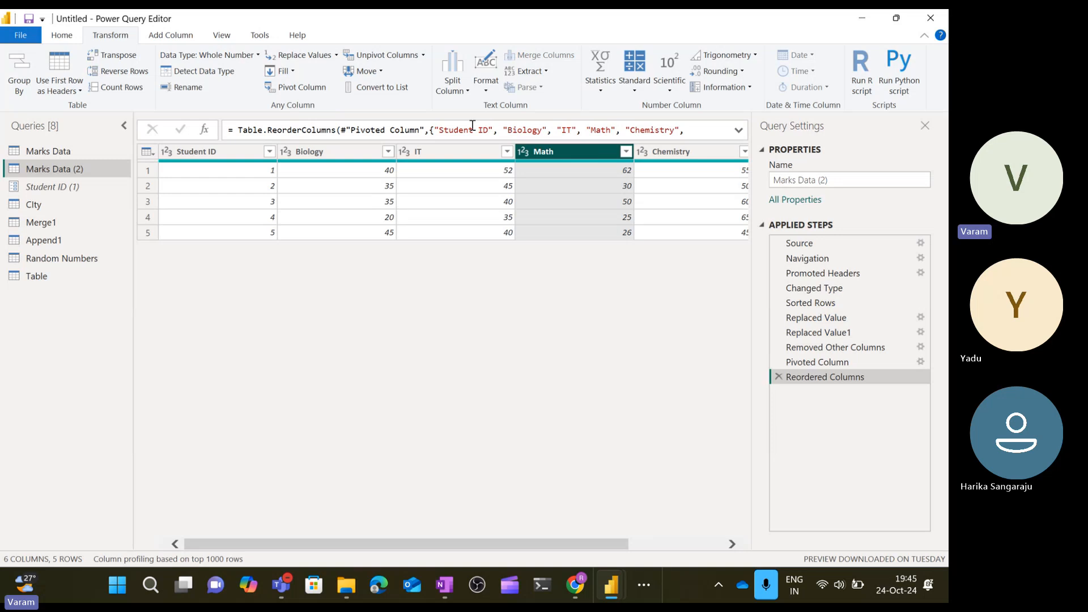
left_click(381, 71)
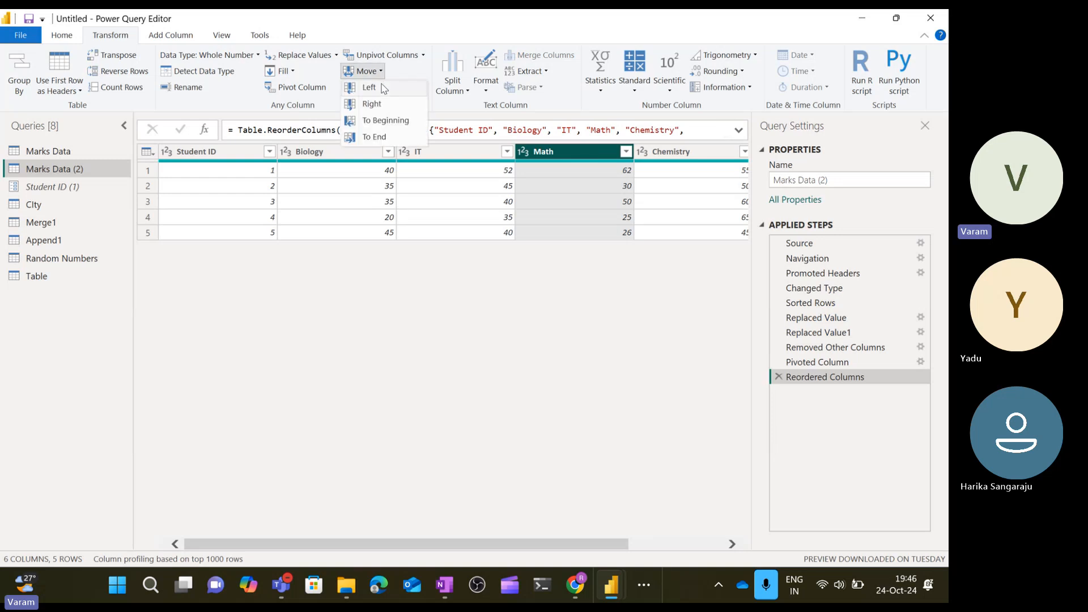
left_click(384, 88)
left_click(381, 72)
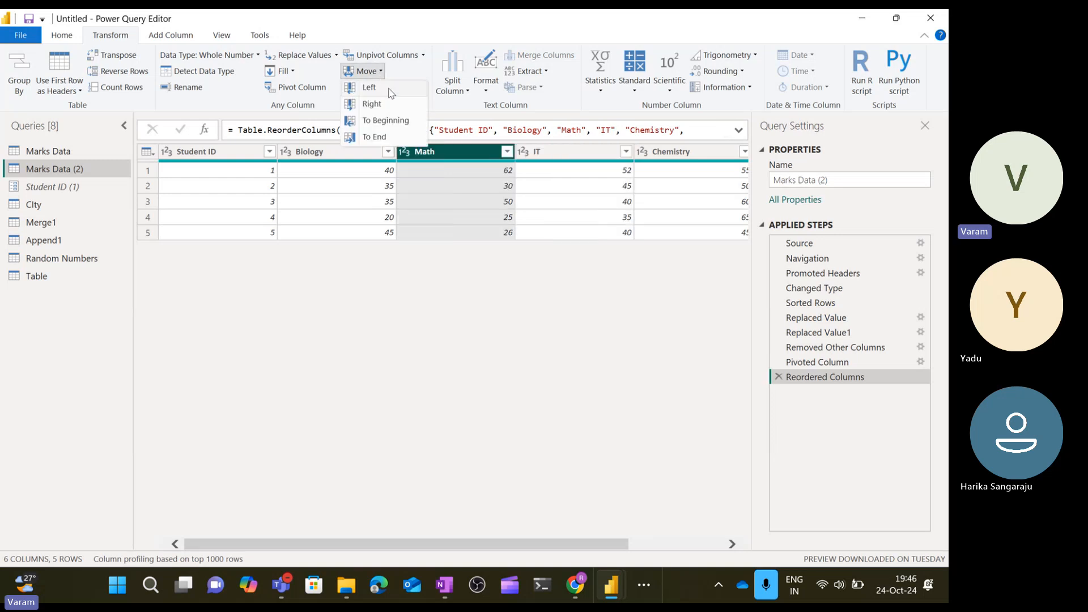
left_click(391, 92)
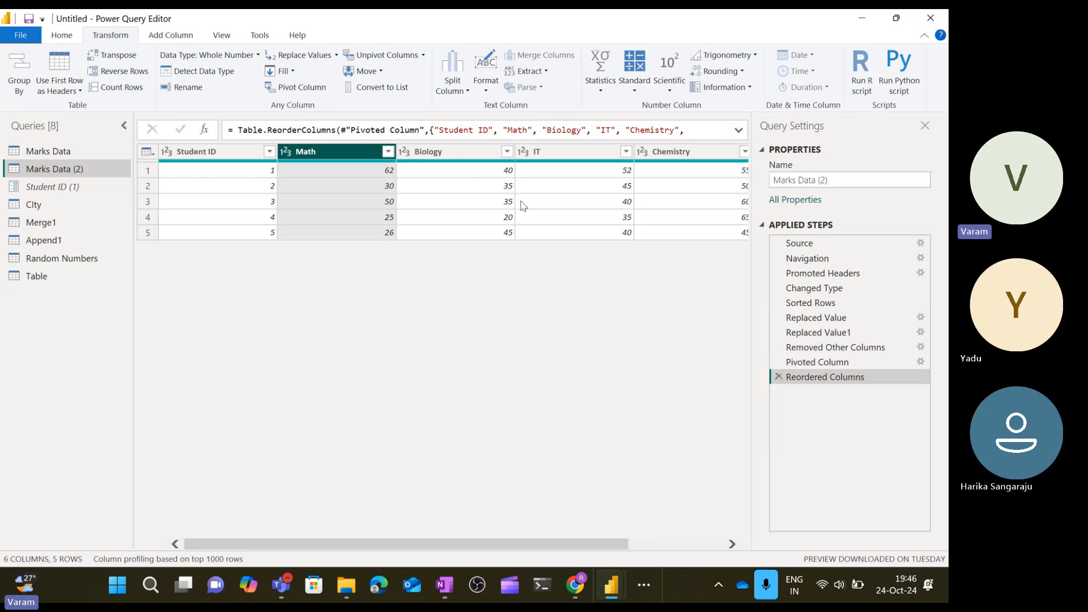
Move the Physics column one place to the left, ahead of Chemistry.
scroll(523, 206, "right", 2)
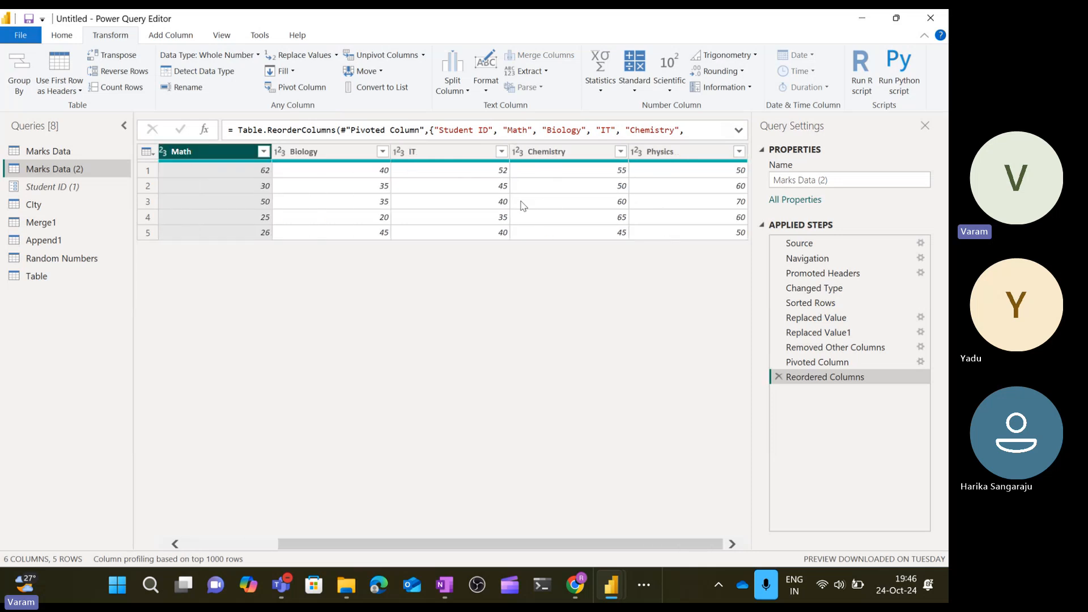
left_click(679, 150)
left_click(383, 73)
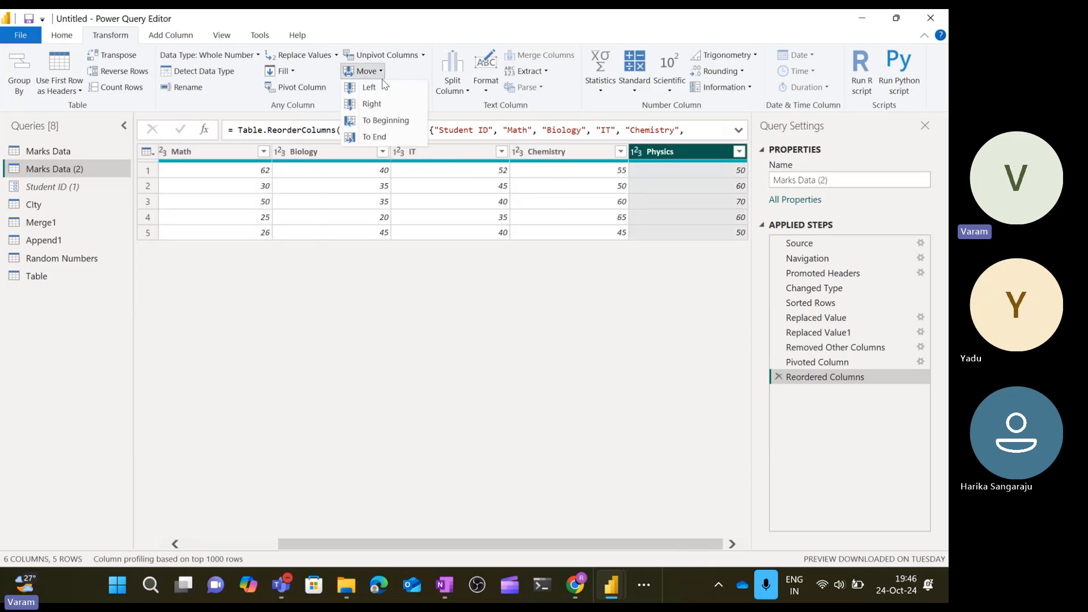
left_click(391, 92)
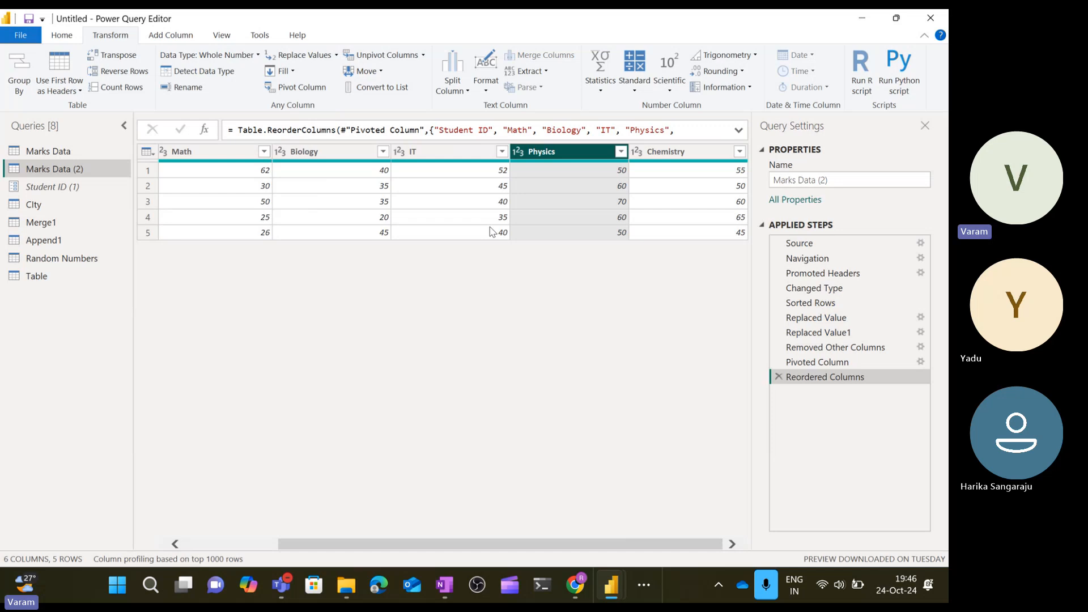
Move the Student ID column three places to the right so it sits between IT and Physics.
scroll(580, 307, "left", 2)
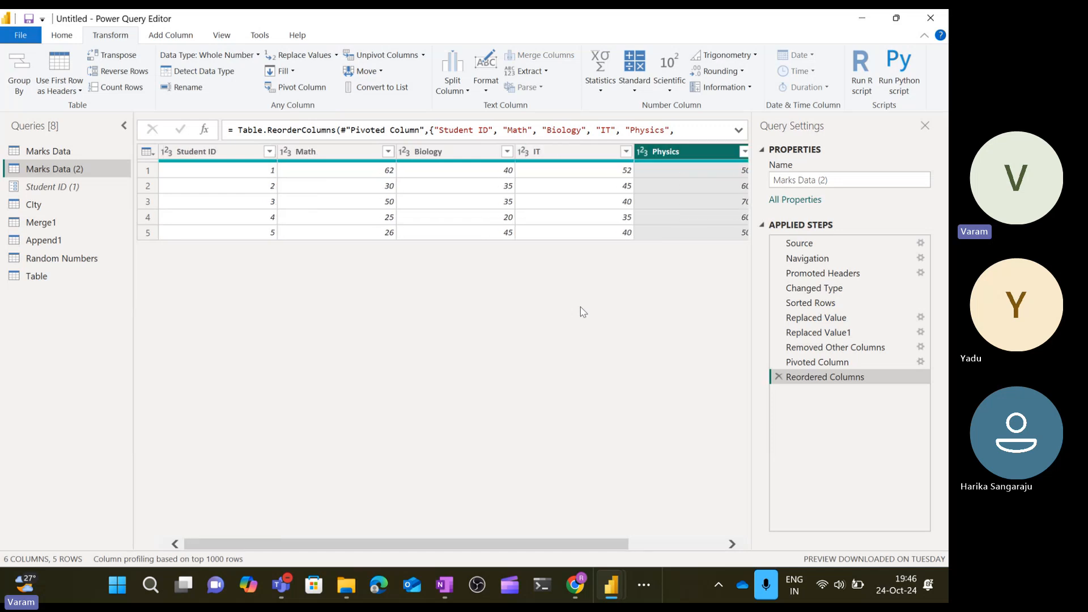
left_click(234, 160)
right_click(233, 159)
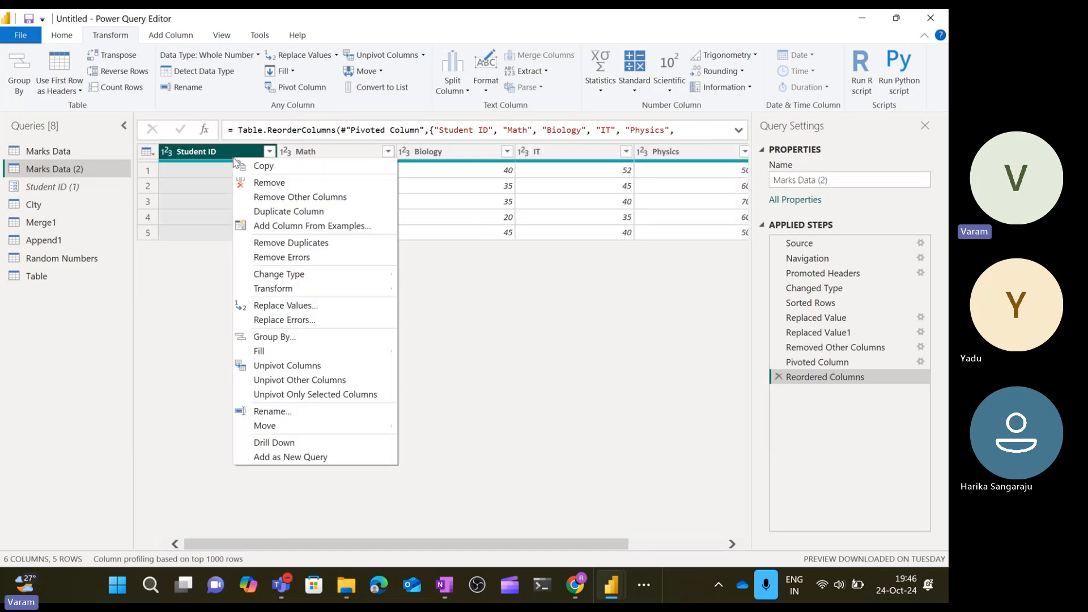
left_click(375, 71)
left_click(380, 102)
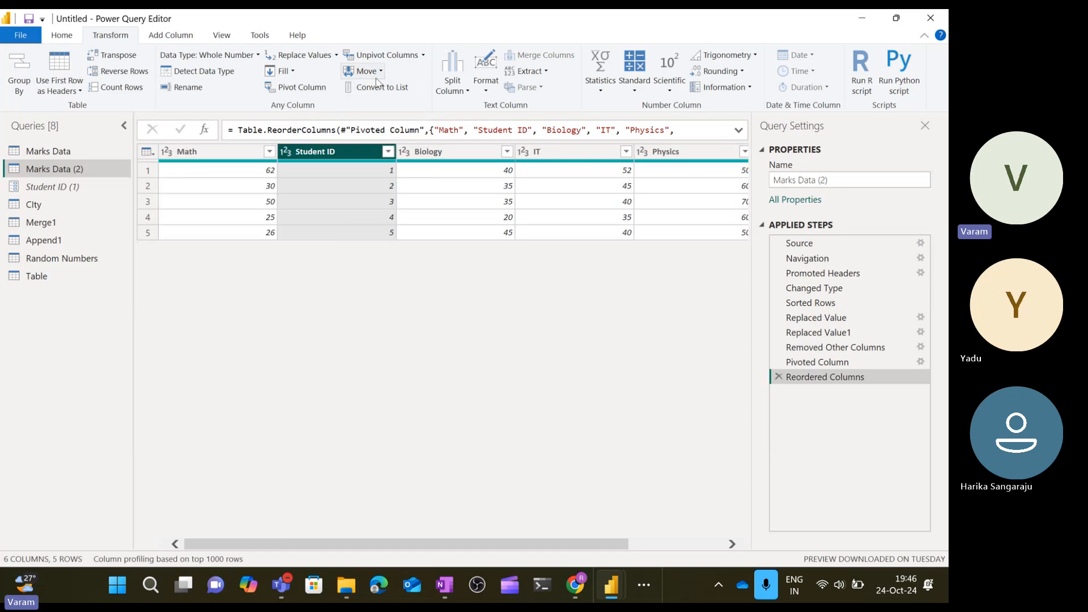
left_click(377, 72)
left_click(374, 103)
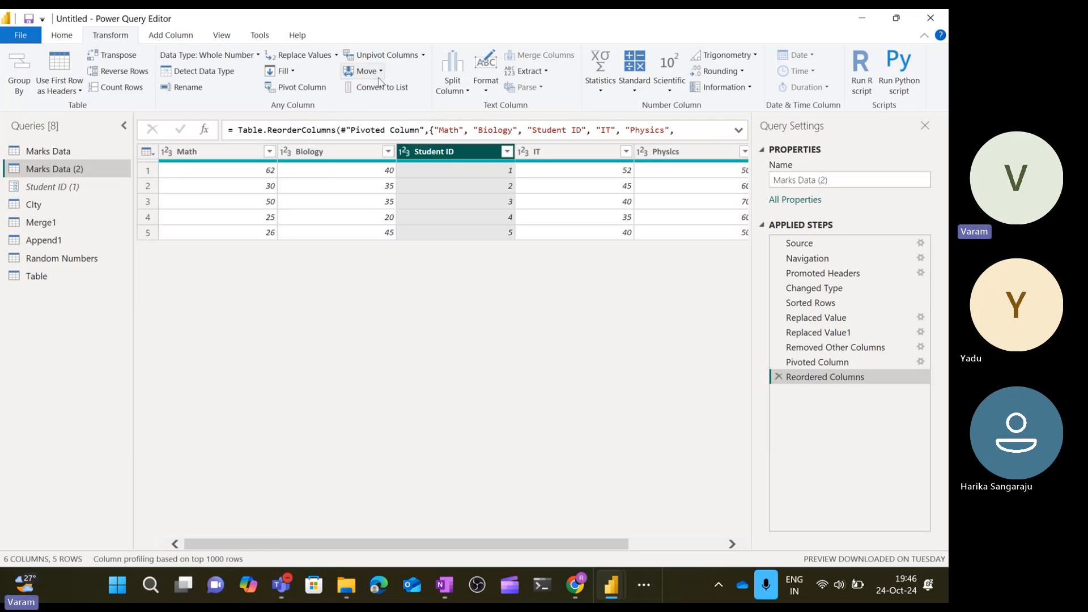
left_click(379, 72)
left_click(388, 108)
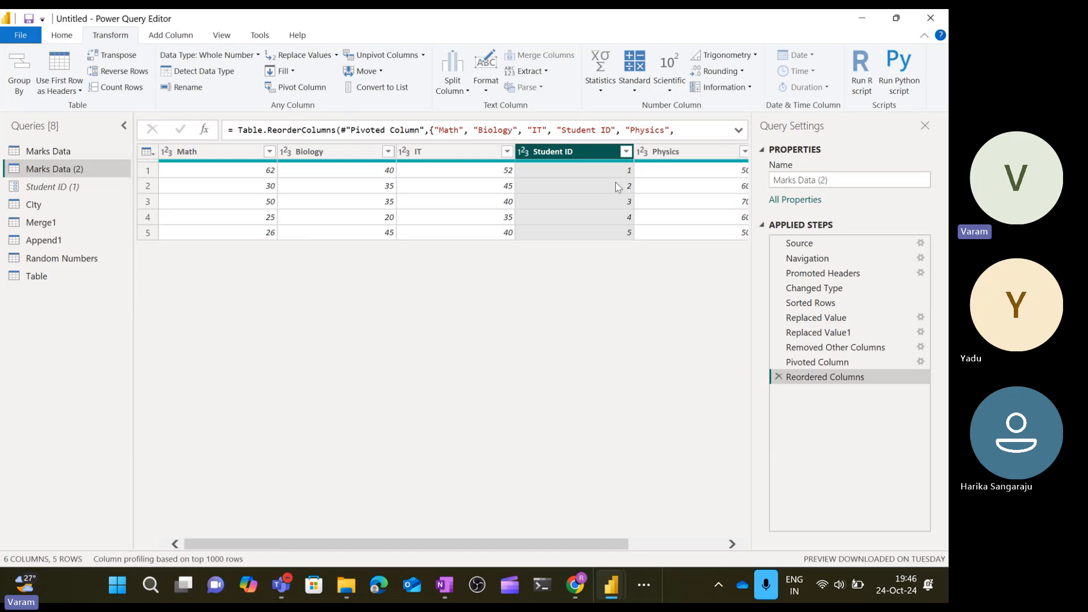
Move the Student ID column to the beginning of the table, to the end, and back to the beginning.
left_click(382, 72)
left_click(388, 121)
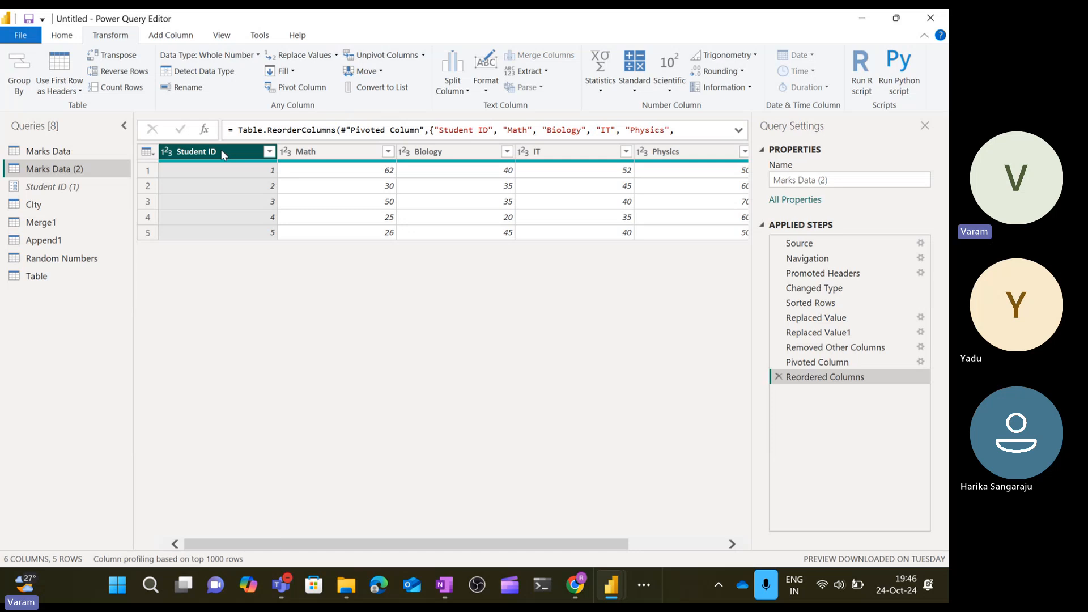
left_click(365, 72)
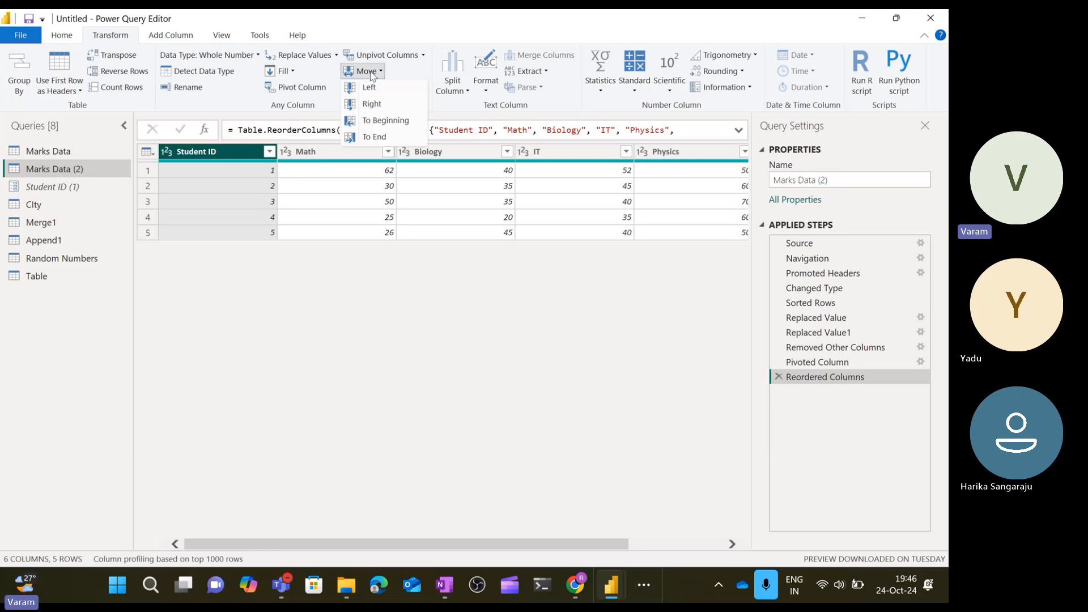
left_click(380, 137)
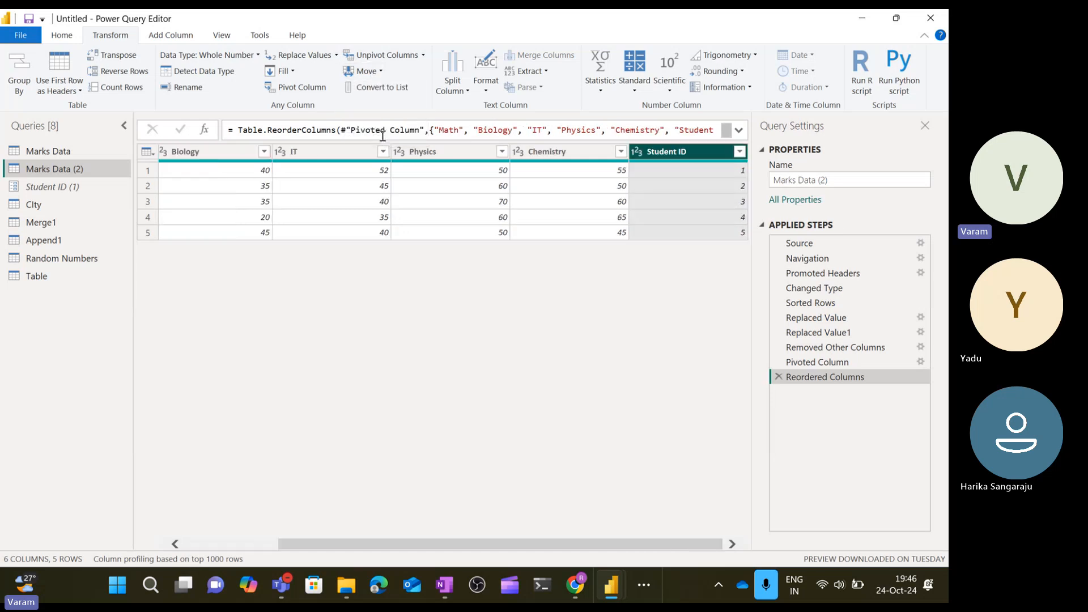
left_click(383, 72)
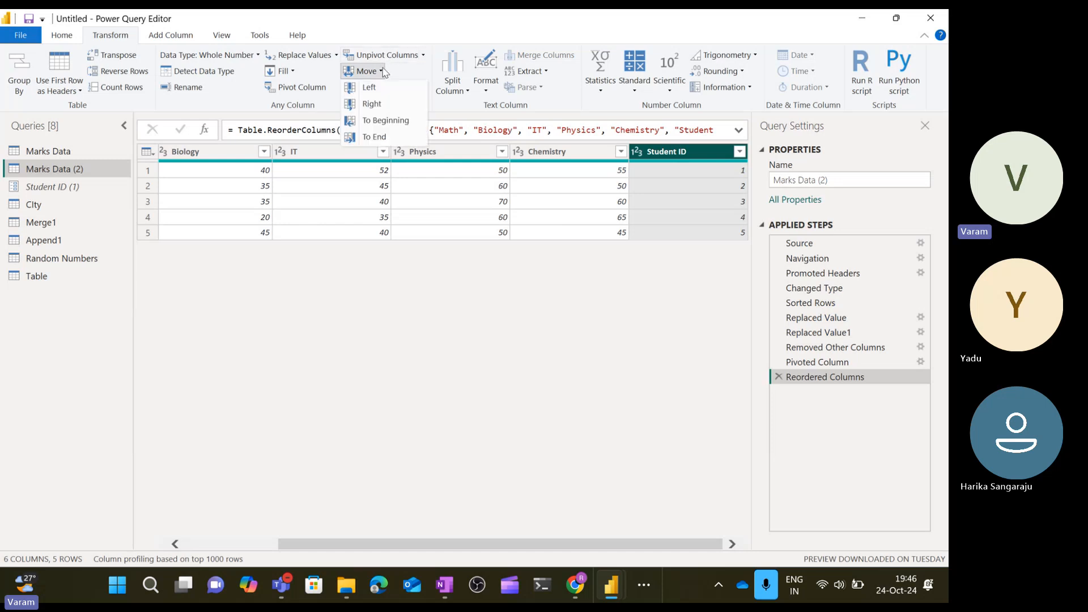
left_click(384, 121)
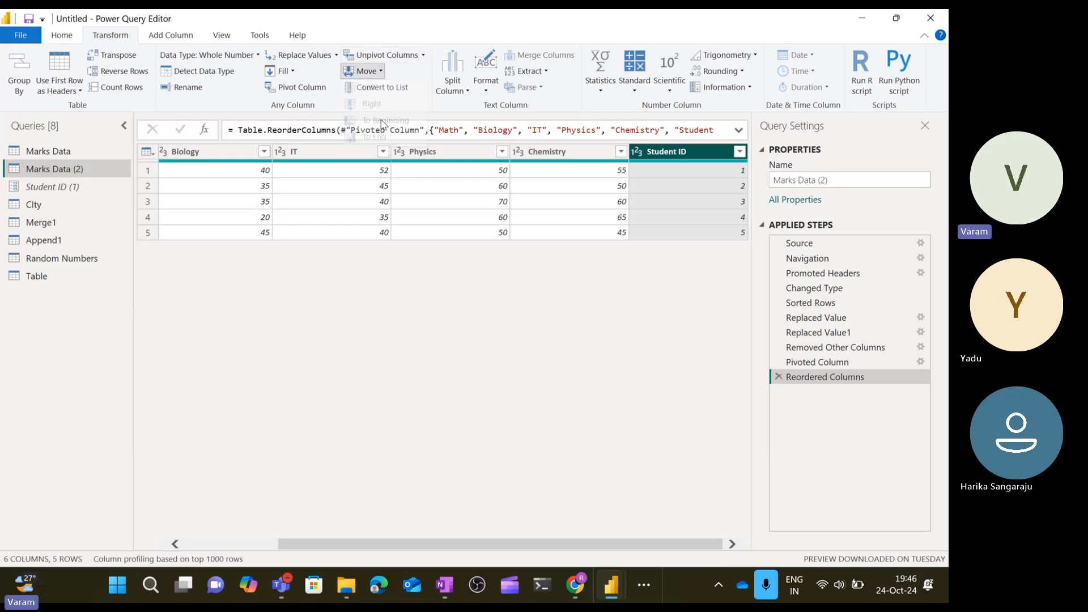
Delete the Reordered Columns applied step and convert the Student ID column to a list.
left_click(778, 377)
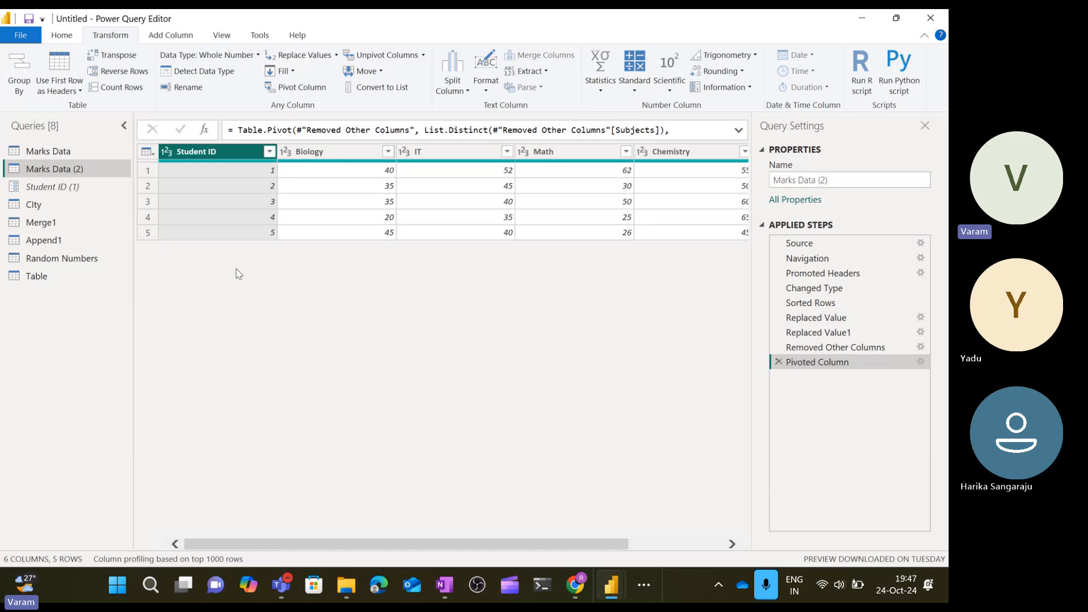
left_click(383, 88)
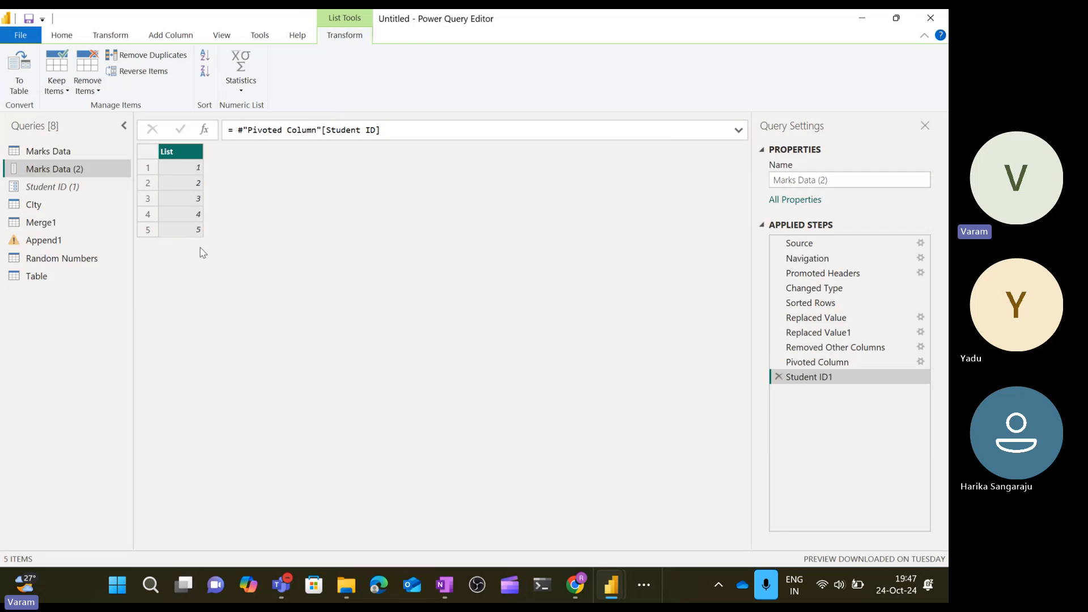
Open the Student ID parameter's settings and try List of values as its suggested values, checking the value entry fields.
left_click(105, 187)
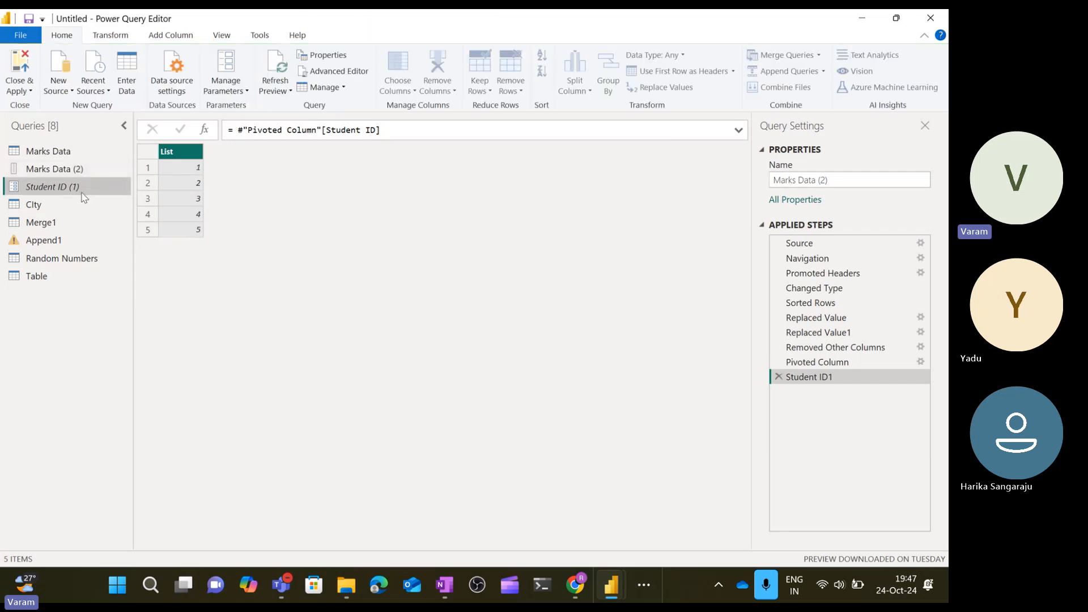
left_click(174, 189)
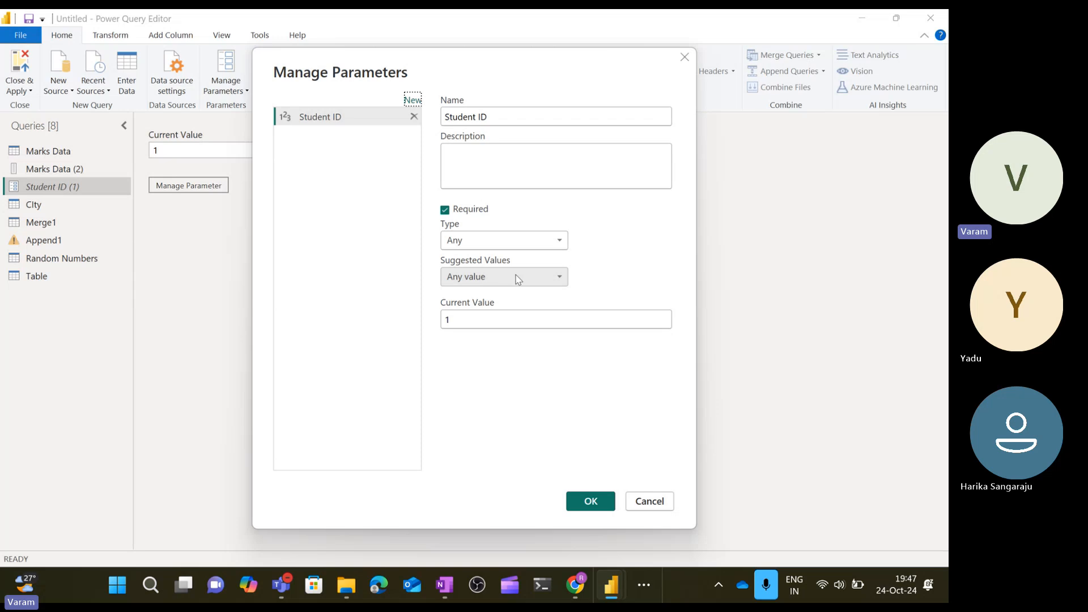
left_click(517, 278)
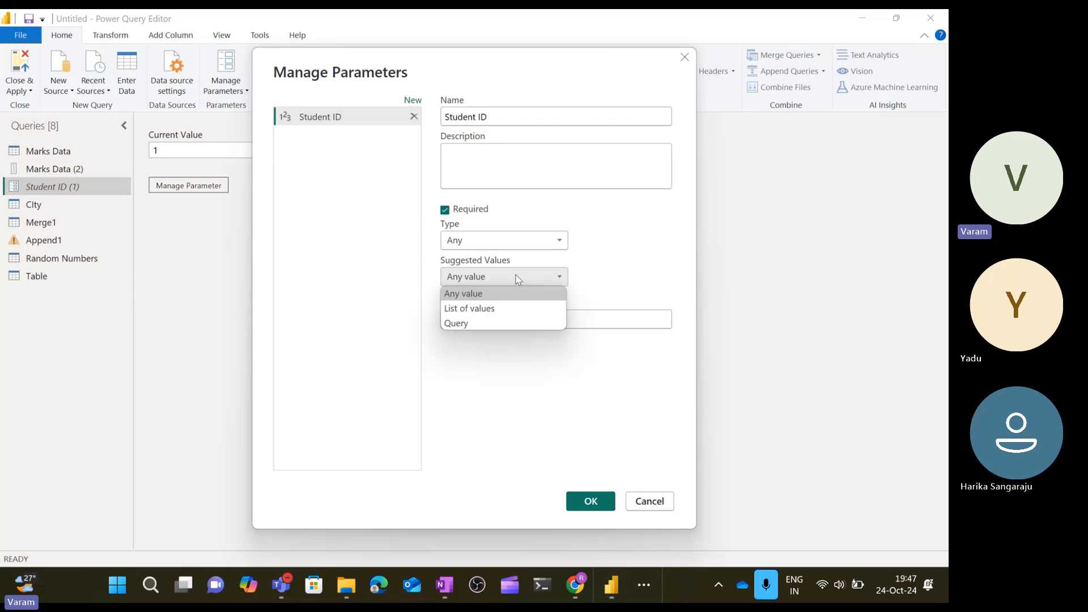
left_click(491, 308)
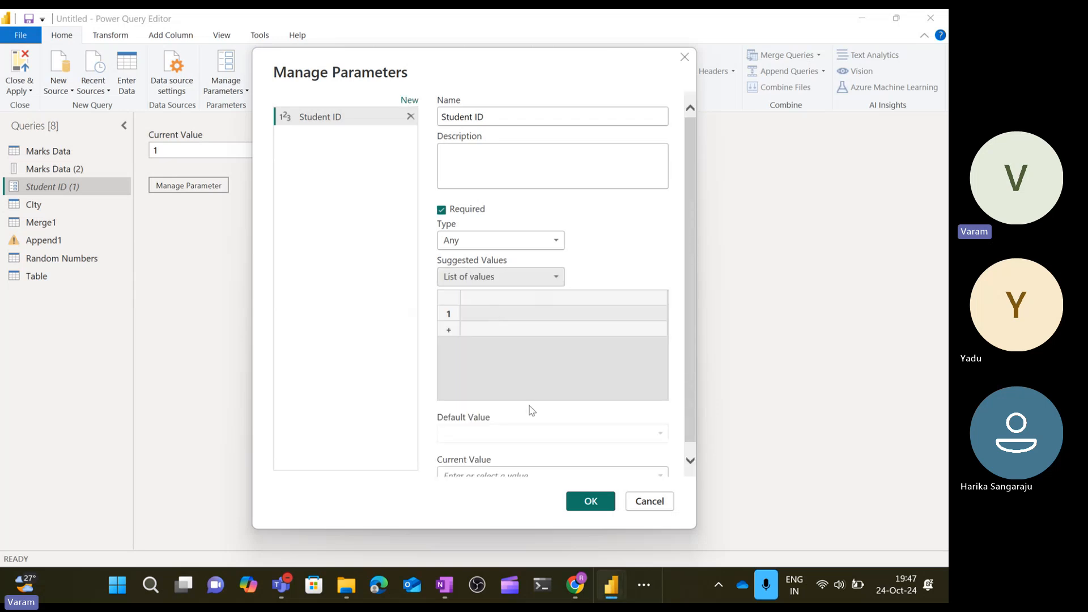
scroll(528, 396, "down", 1)
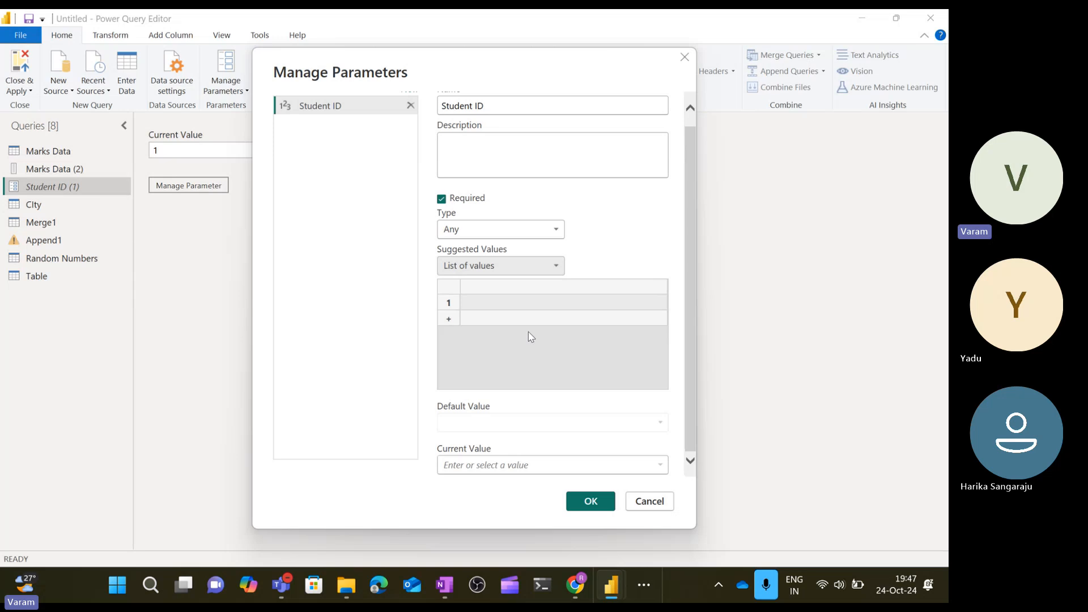
left_click(558, 466)
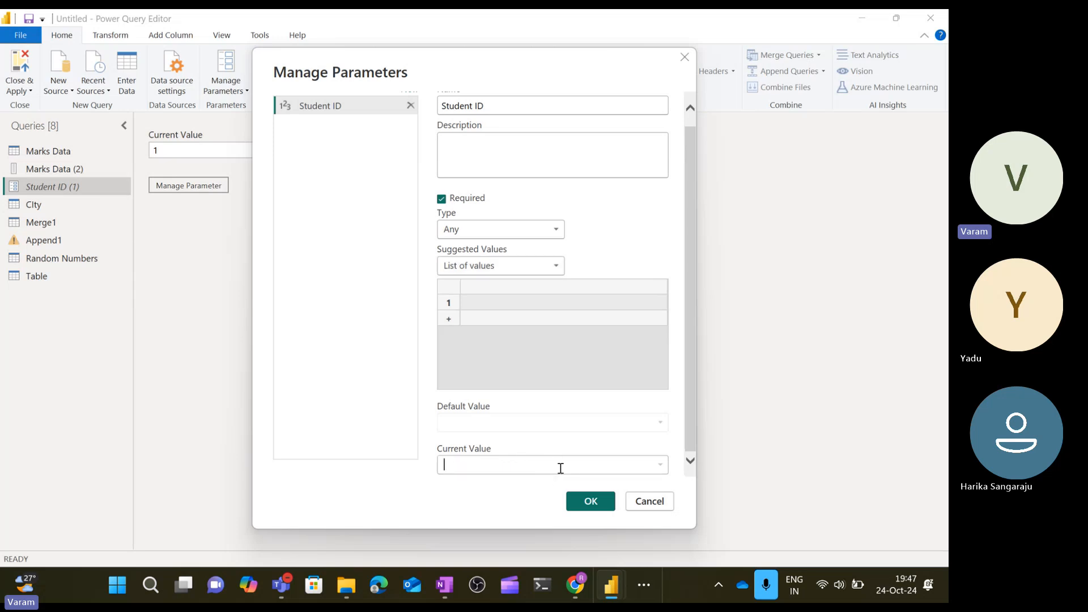
left_click(659, 465)
left_click(507, 300)
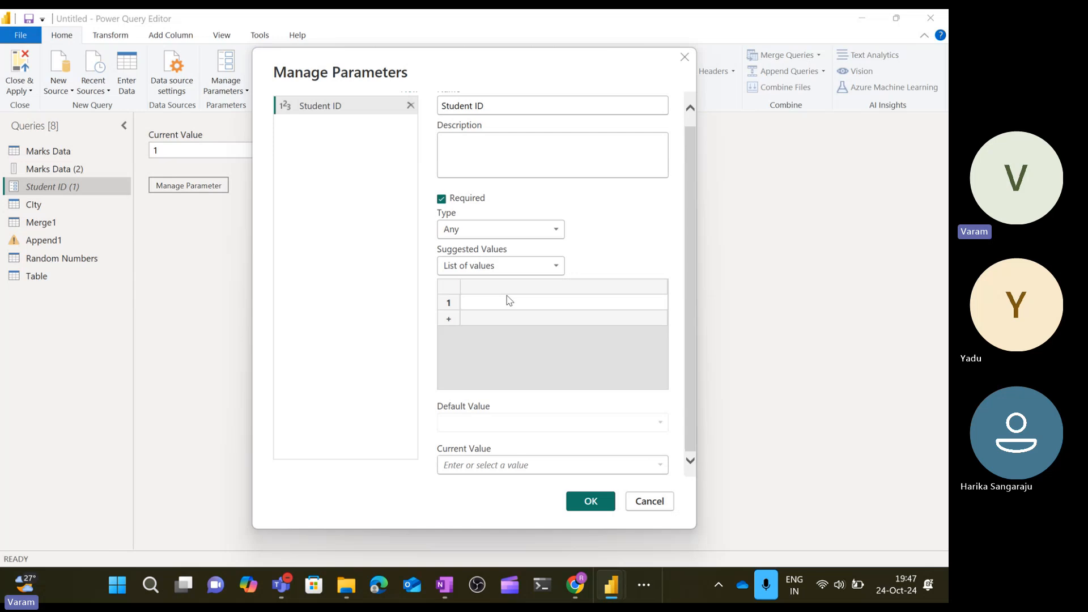
Set the Student ID parameter's suggested values to the Marks Data (2) query, with a current value of 1.
left_click(520, 263)
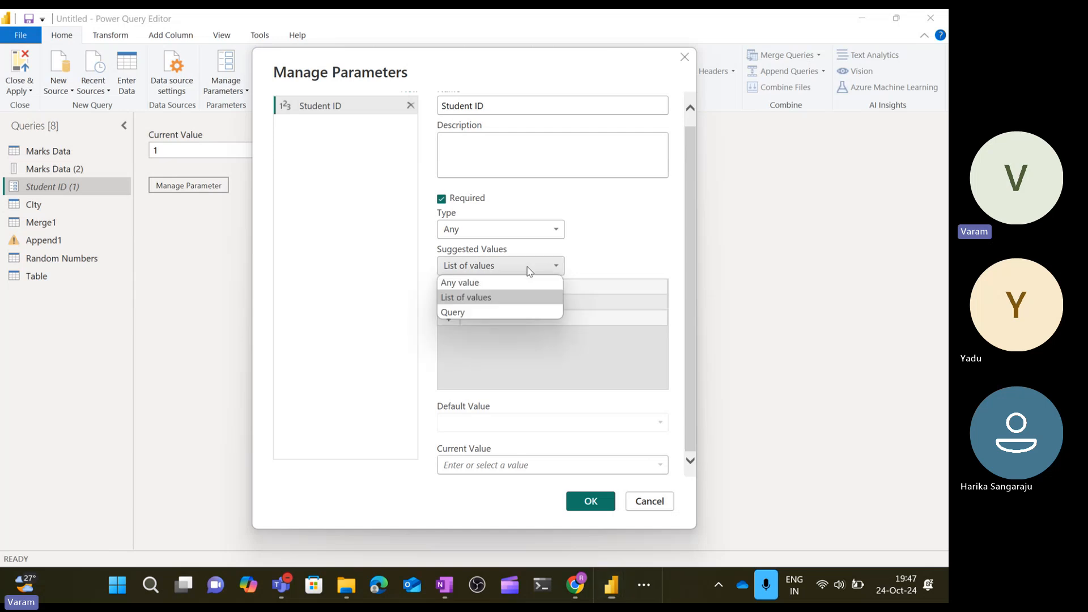
left_click(475, 312)
left_click(517, 316)
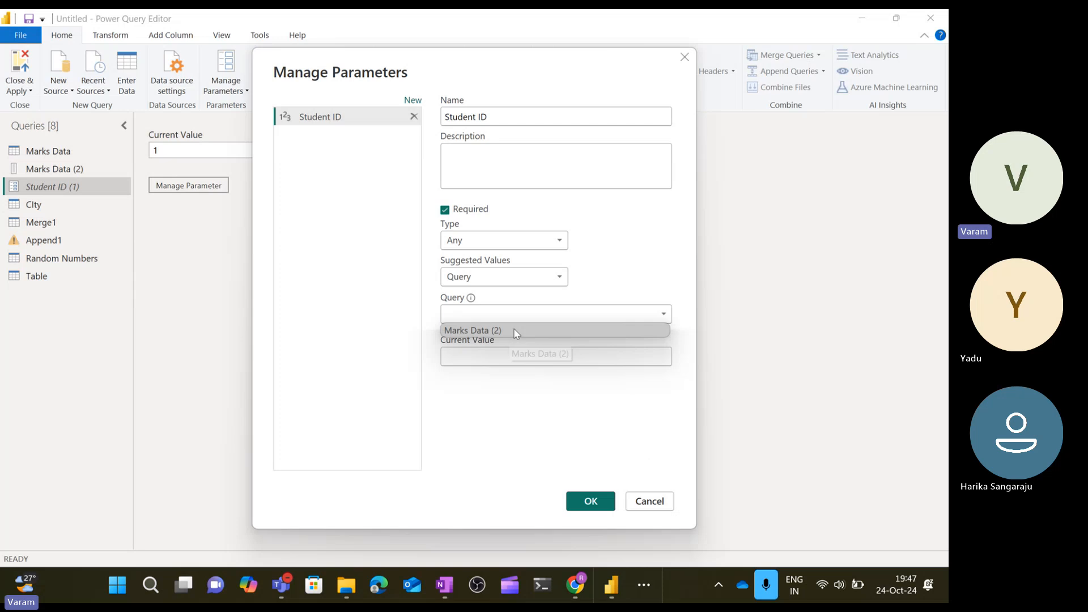
left_click(515, 331)
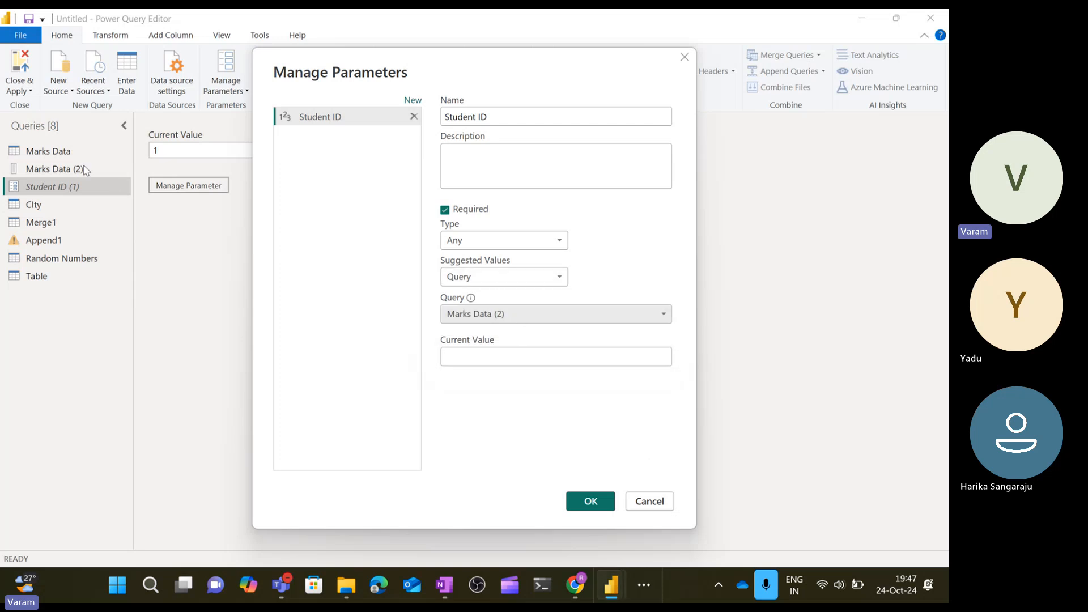
left_click(599, 501)
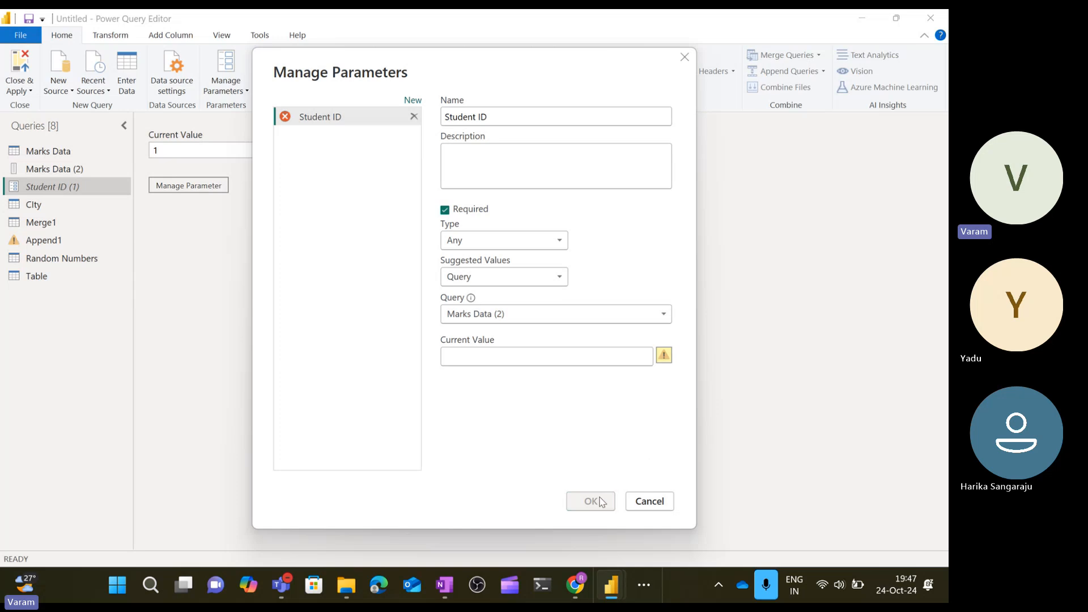
left_click(569, 358)
type("1")
left_click(590, 501)
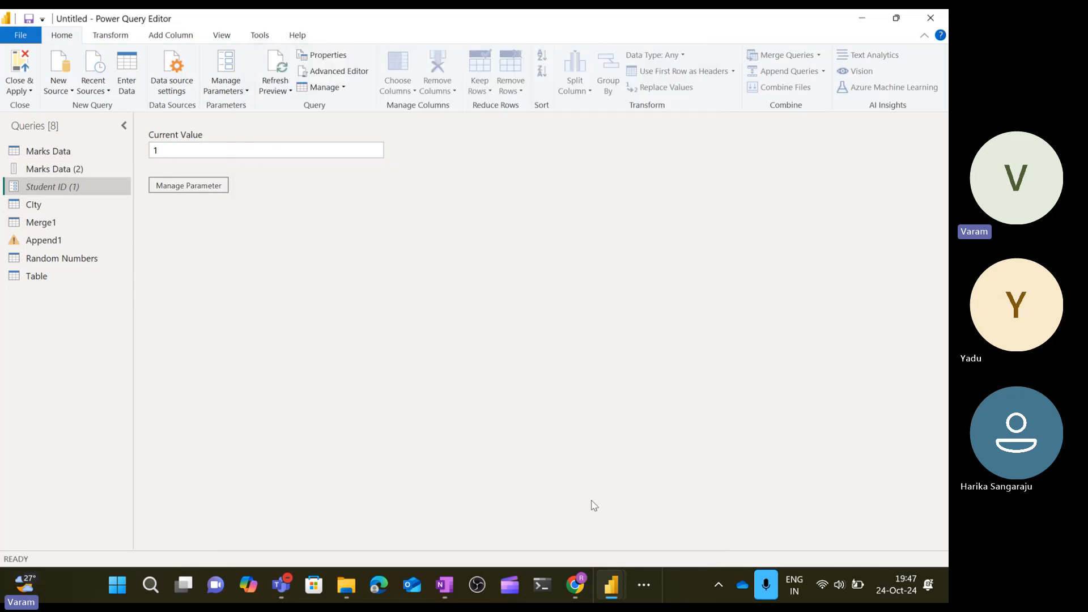
Reopen the Student ID parameter's settings and review its source query and suggested values options.
left_click(88, 171)
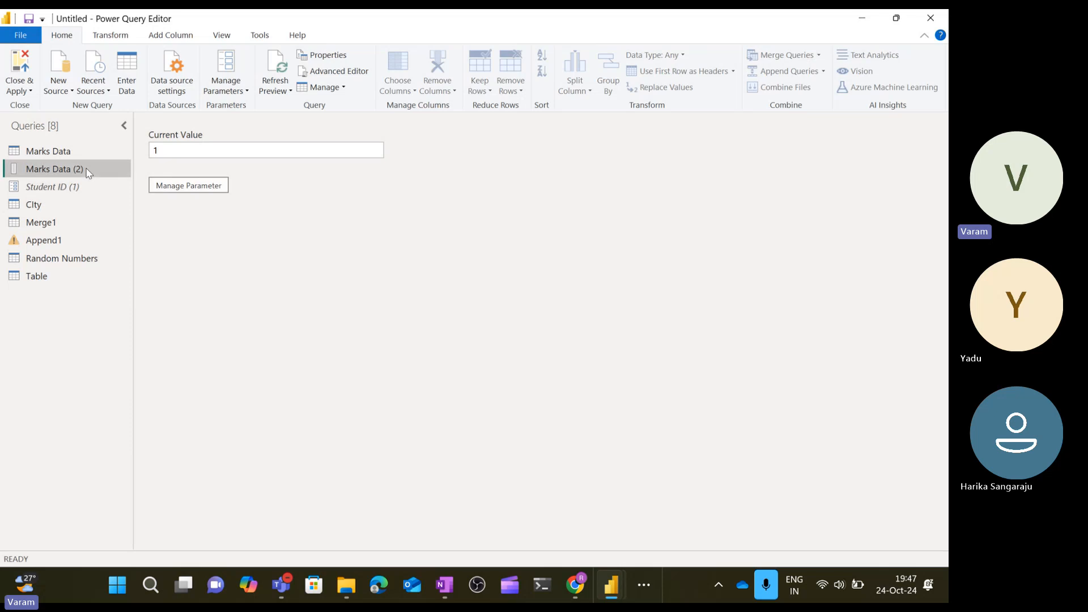
left_click(74, 187)
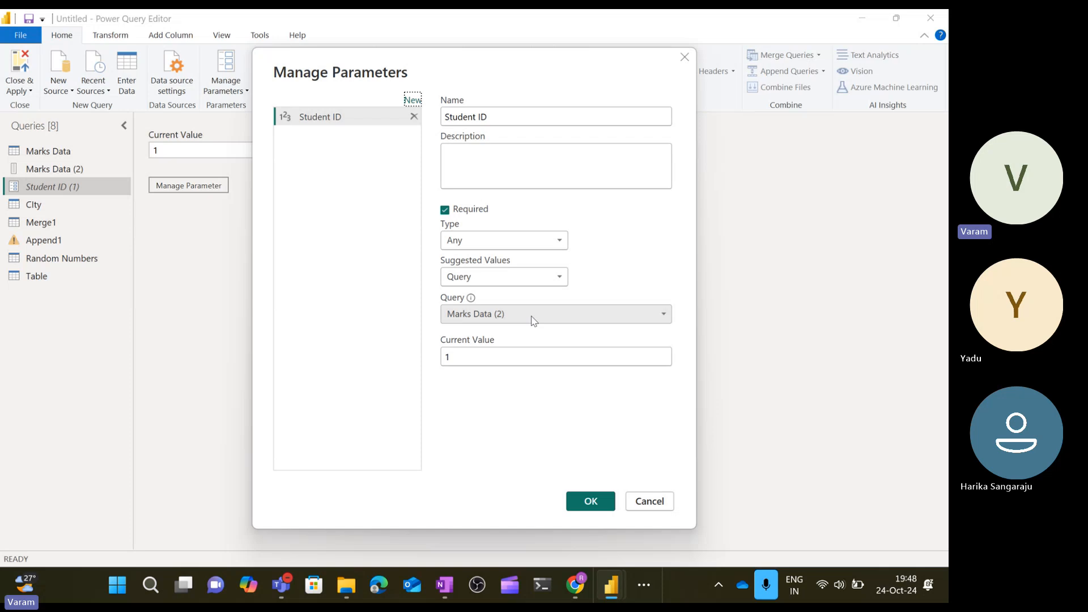
left_click(532, 320)
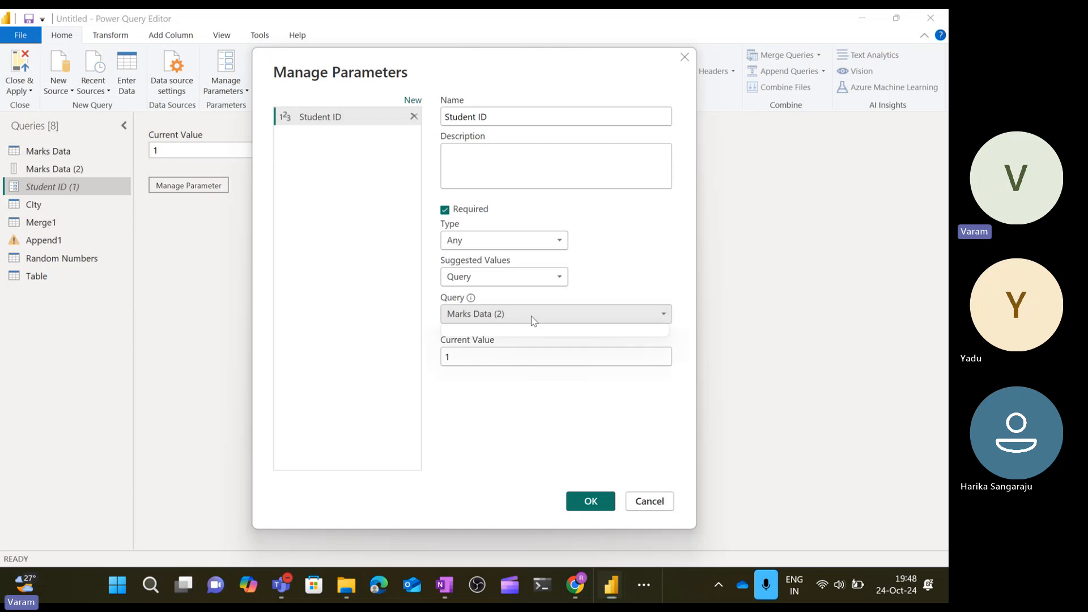
left_click(536, 277)
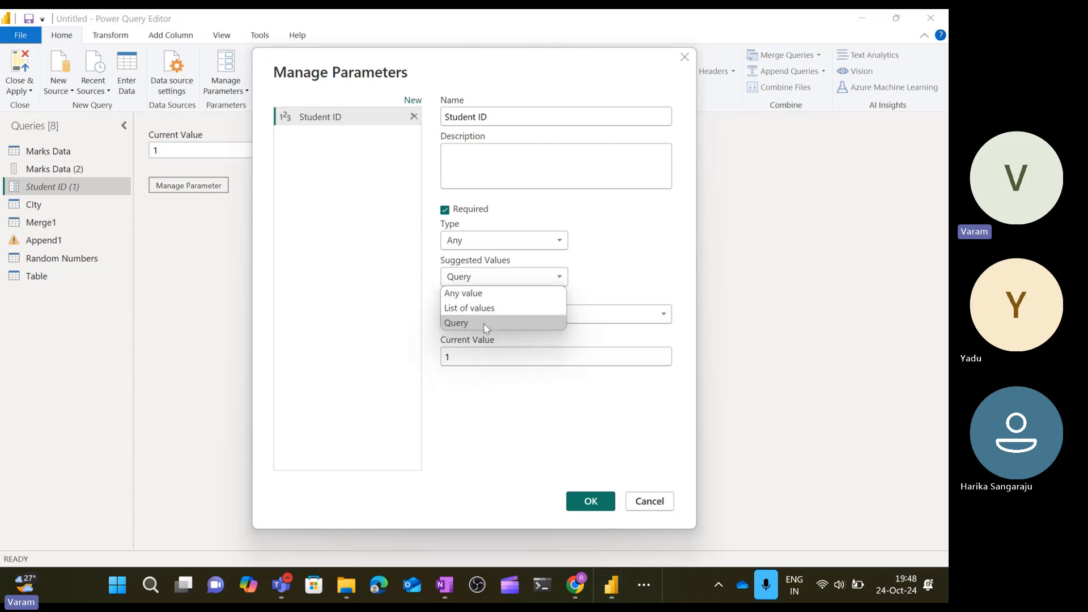
left_click(642, 513)
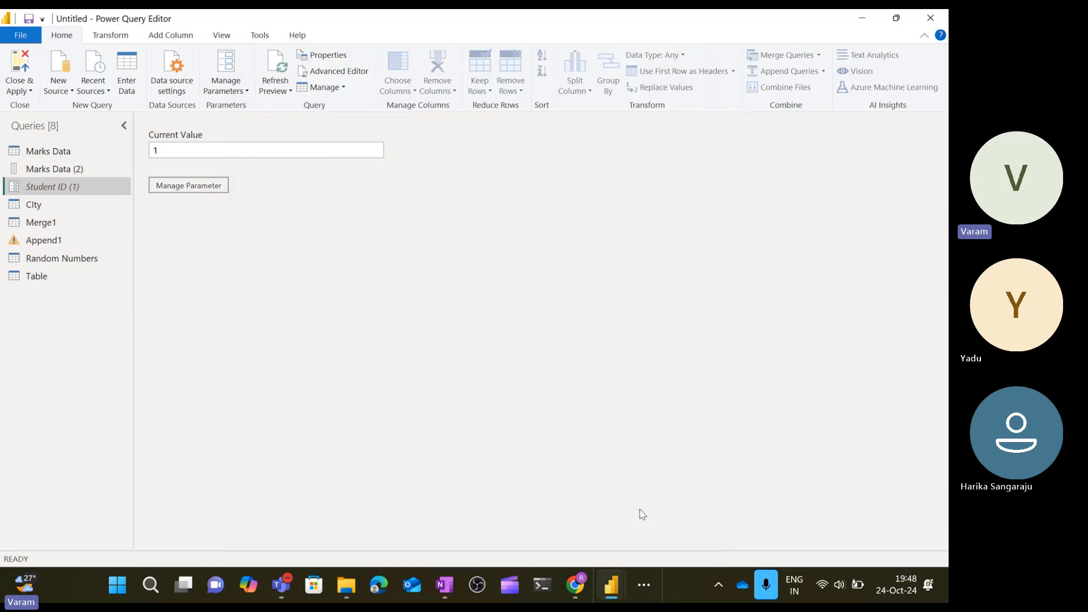
Delete the Student ID1 applied step from the Marks Data (2) query.
left_click(103, 168)
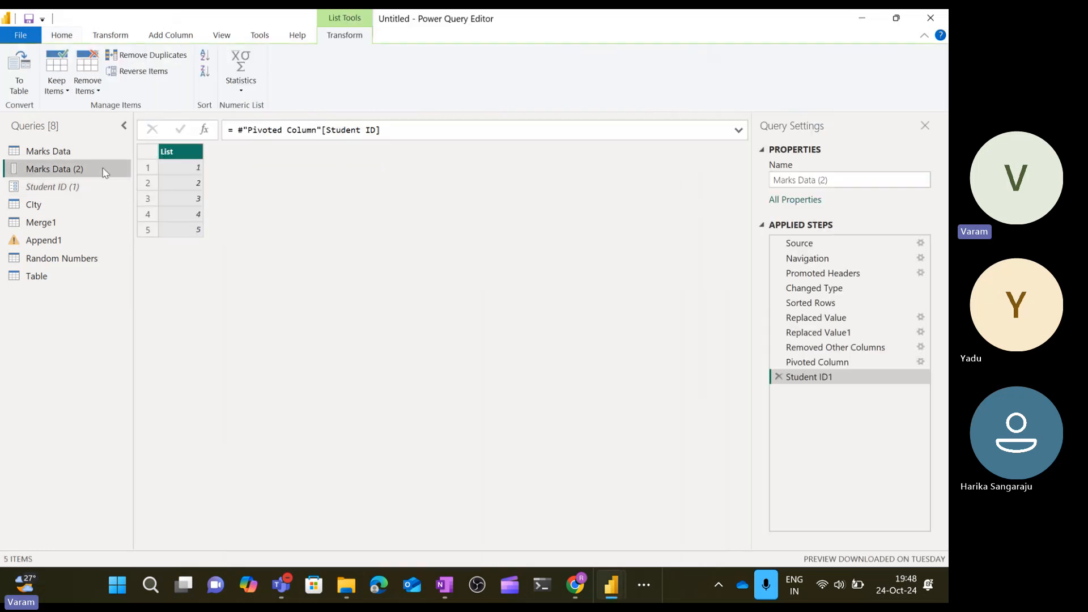
left_click(778, 377)
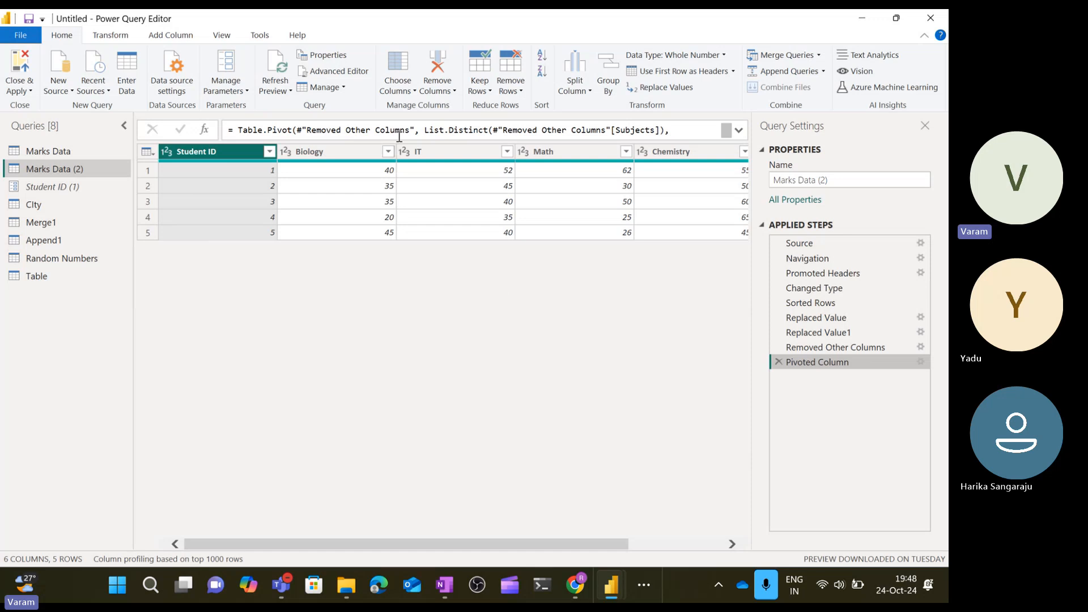
Examine the text column transformations available for Student ID: Format, Extract and Split Column.
left_click(120, 38)
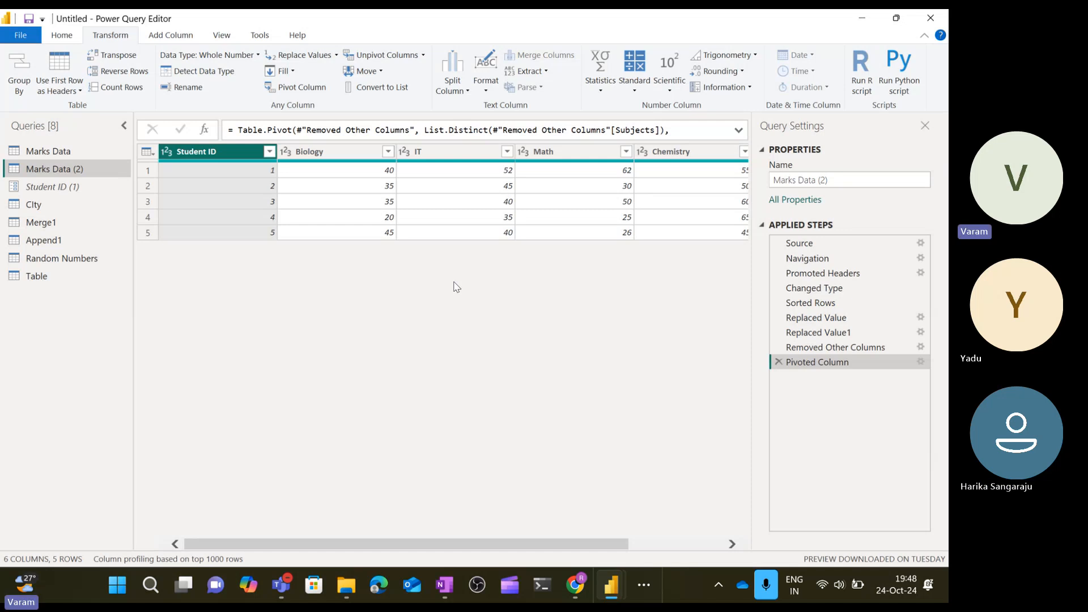
left_click(485, 91)
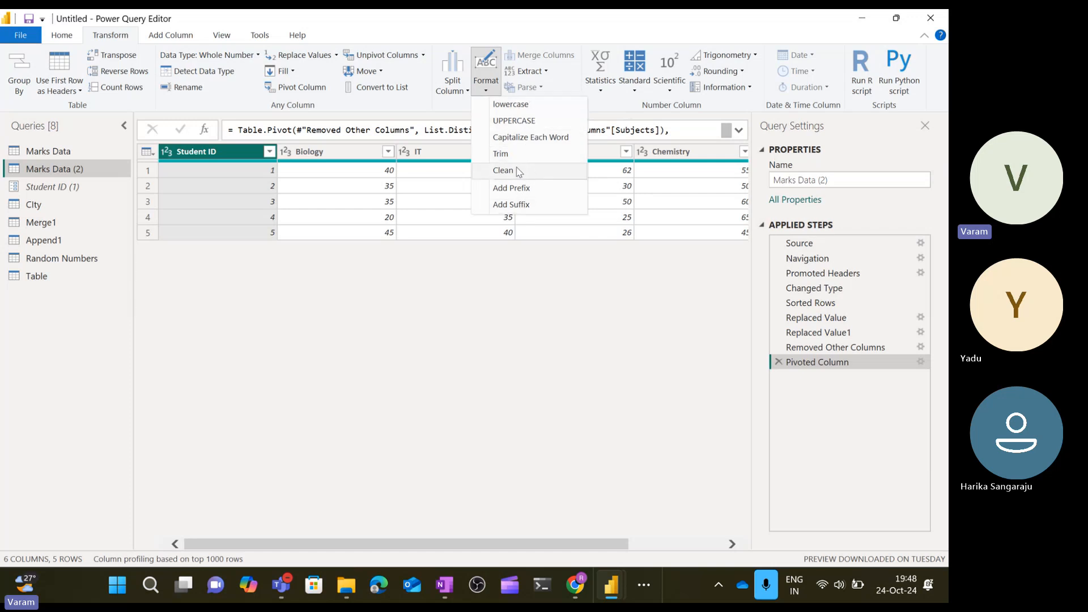
left_click(613, 107)
left_click(545, 71)
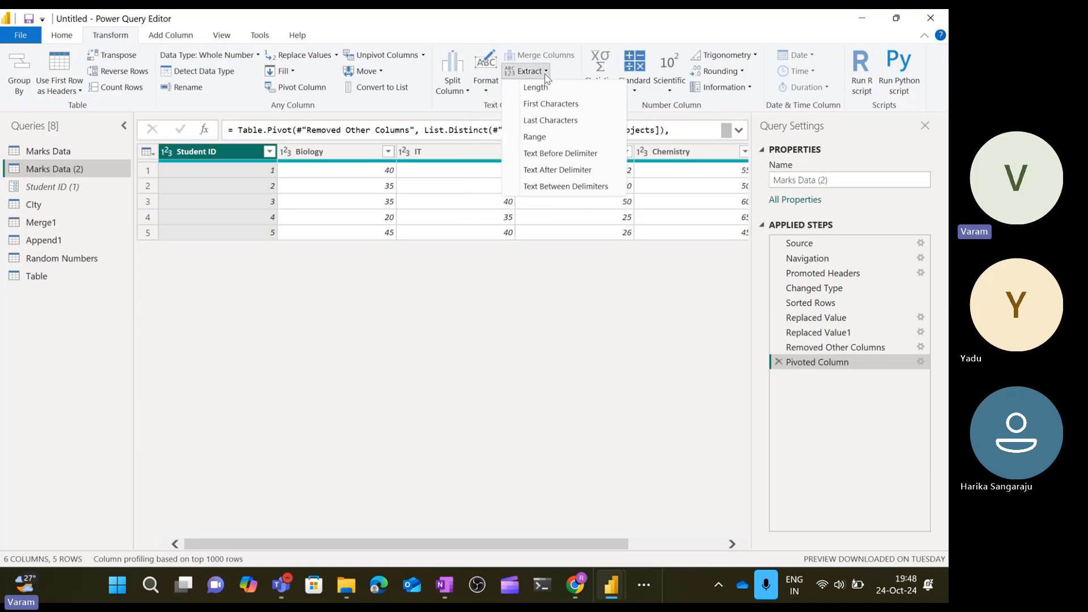
left_click(495, 101)
left_click(491, 94)
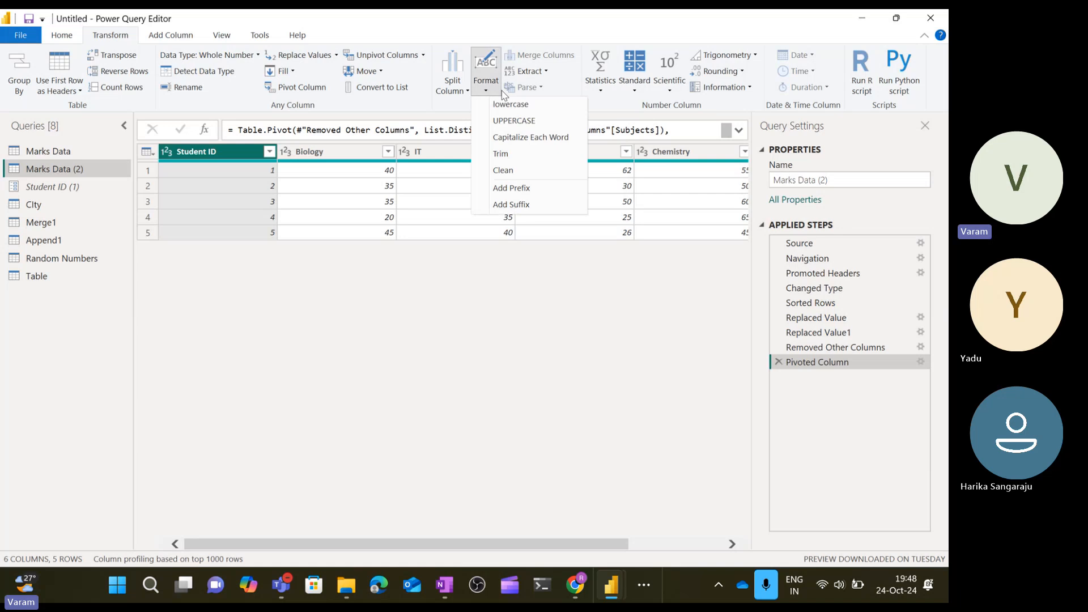
left_click(526, 72)
left_click(463, 94)
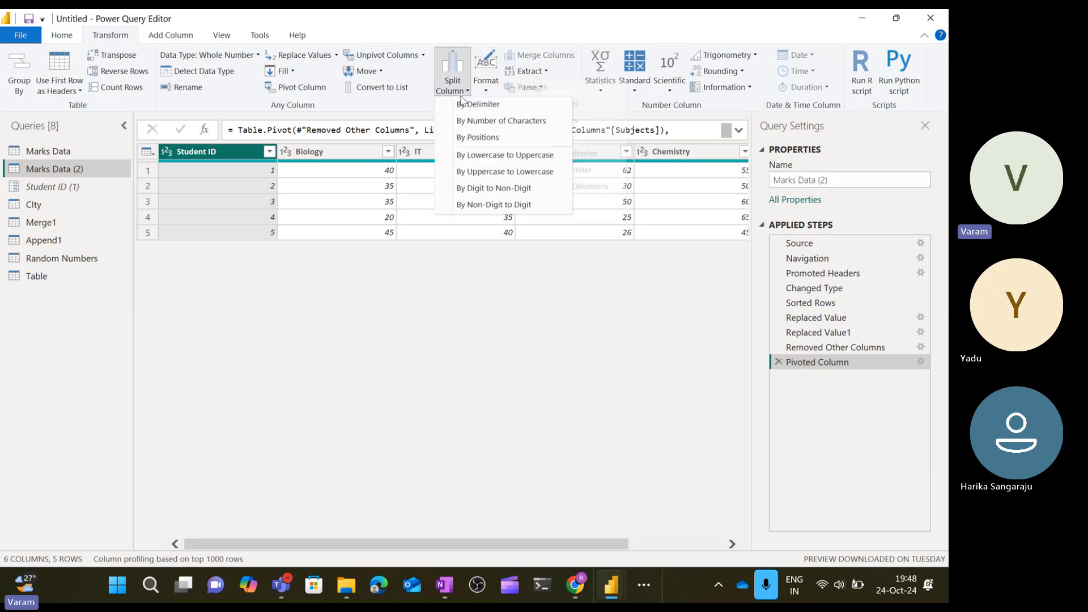
left_click(616, 121)
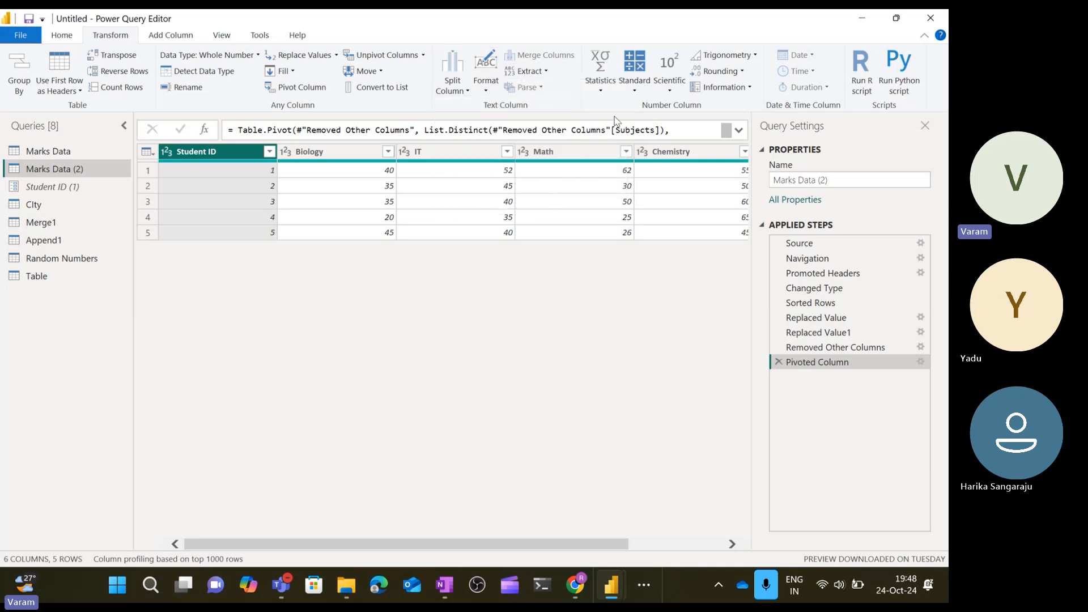
Examine the number column transformations for Student ID: Statistics, Standard, Scientific with its Power and Logarithm options, Trigonometry and Information.
left_click(615, 92)
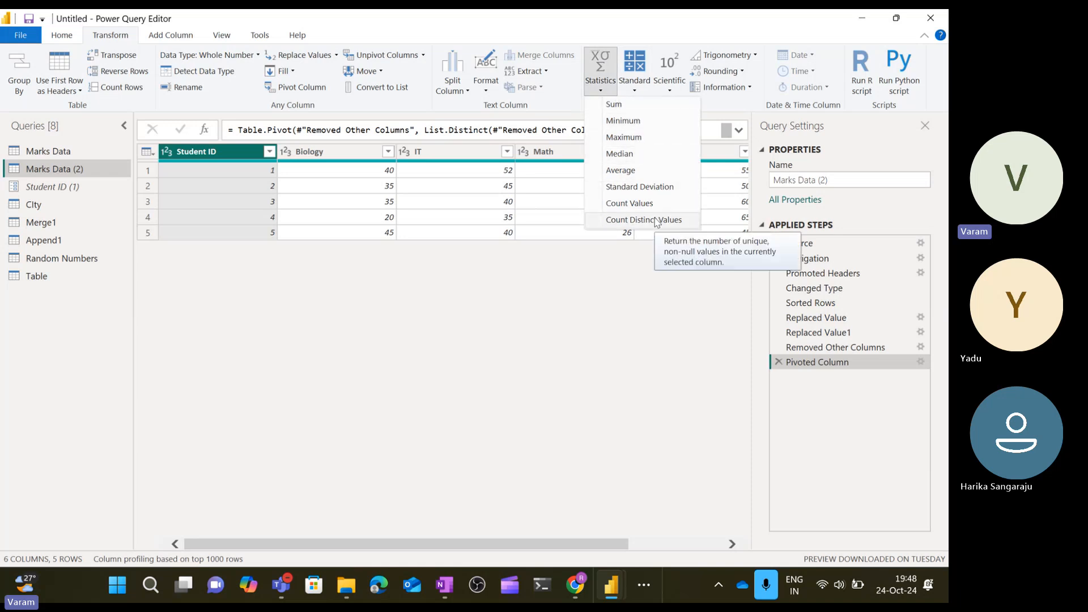
left_click(636, 90)
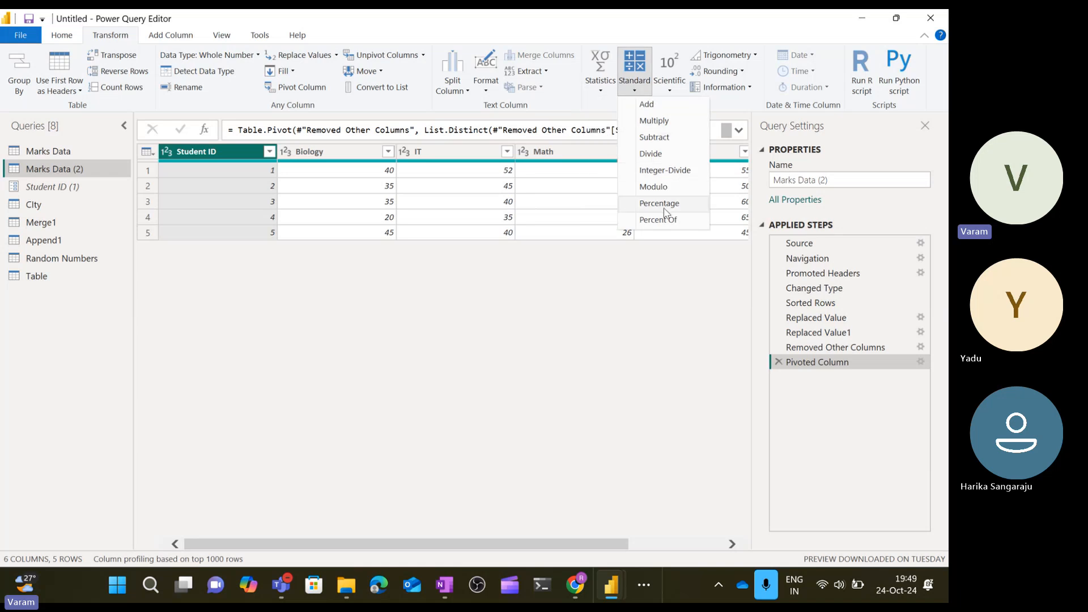
left_click(670, 91)
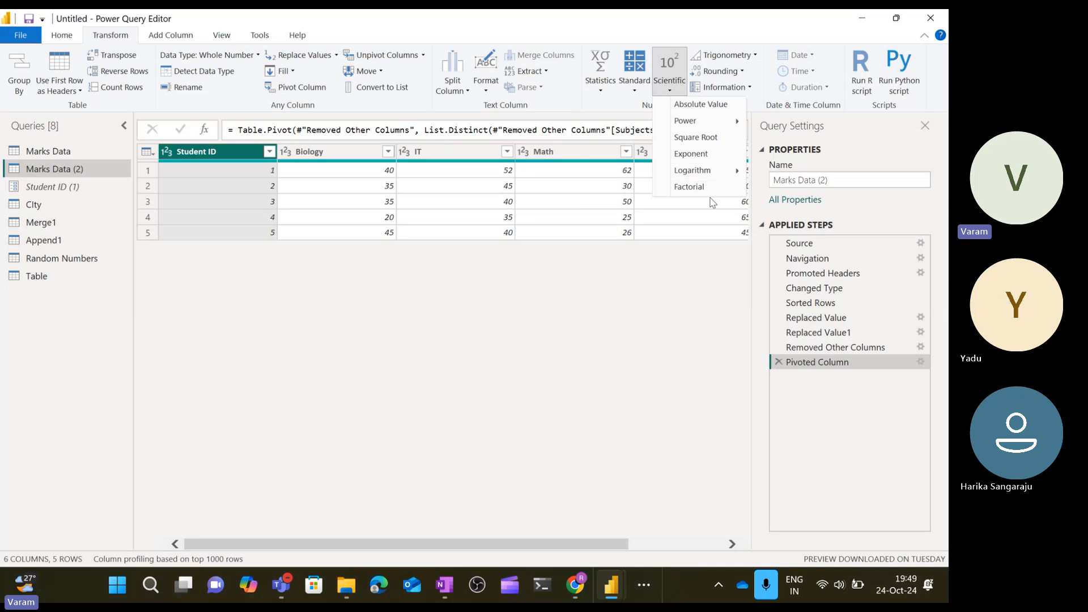
mouse_move(714, 175)
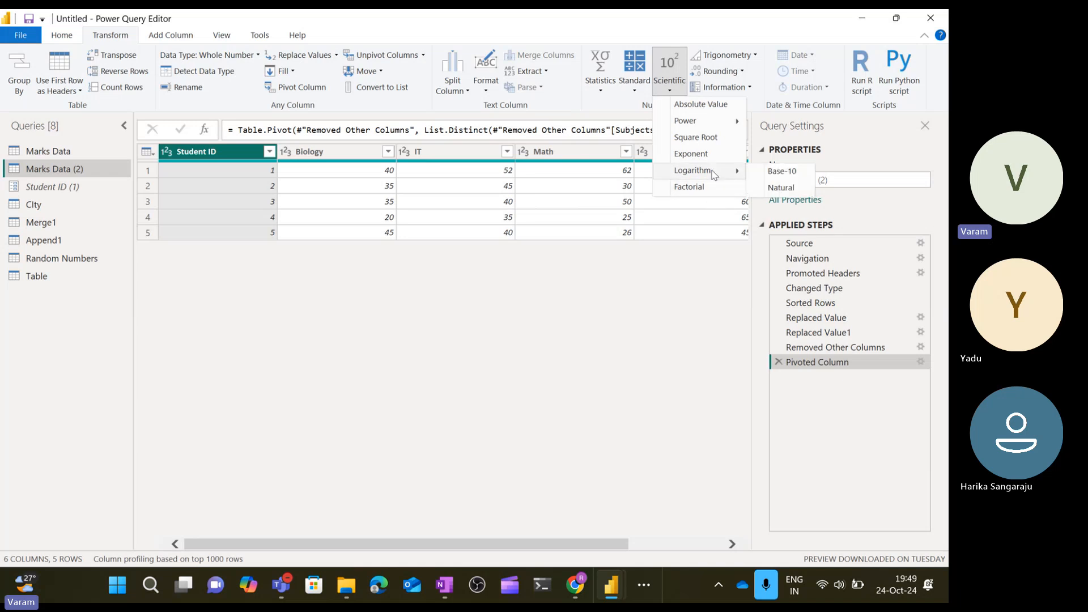
mouse_move(724, 128)
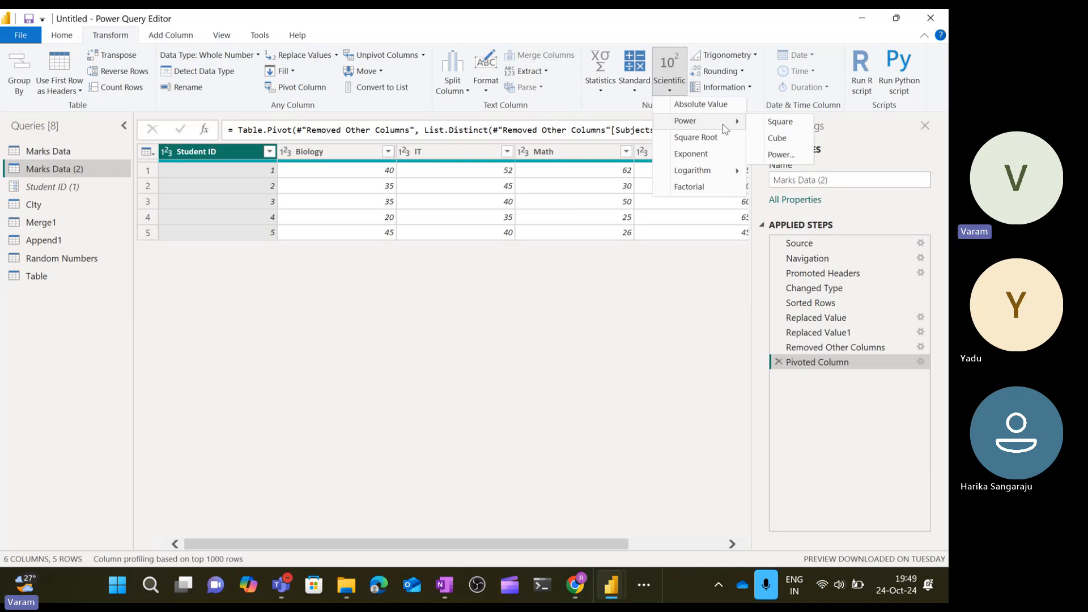
left_click(757, 56)
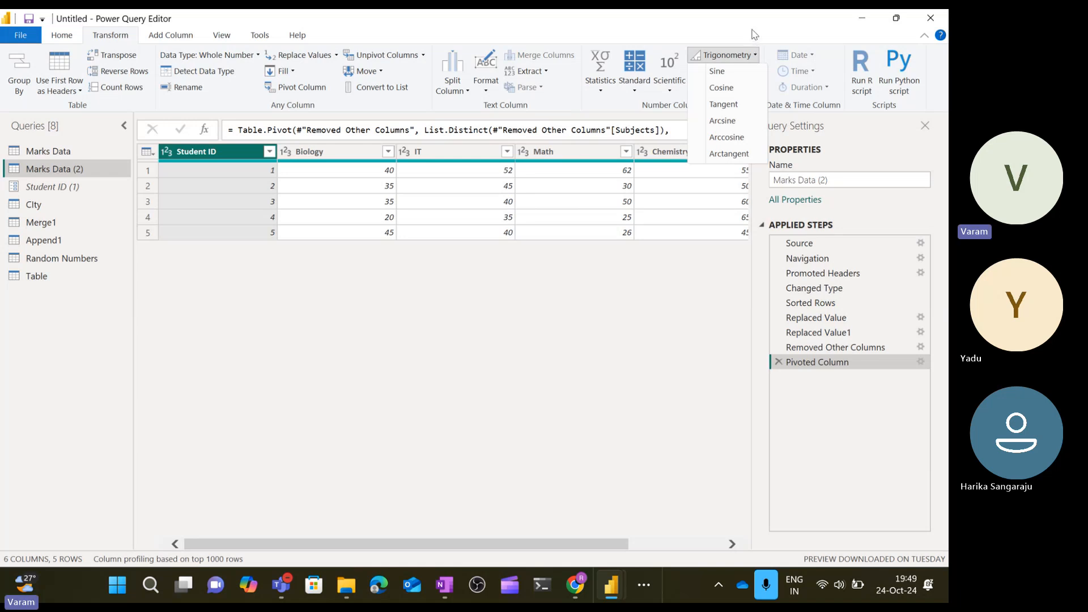
left_click(754, 35)
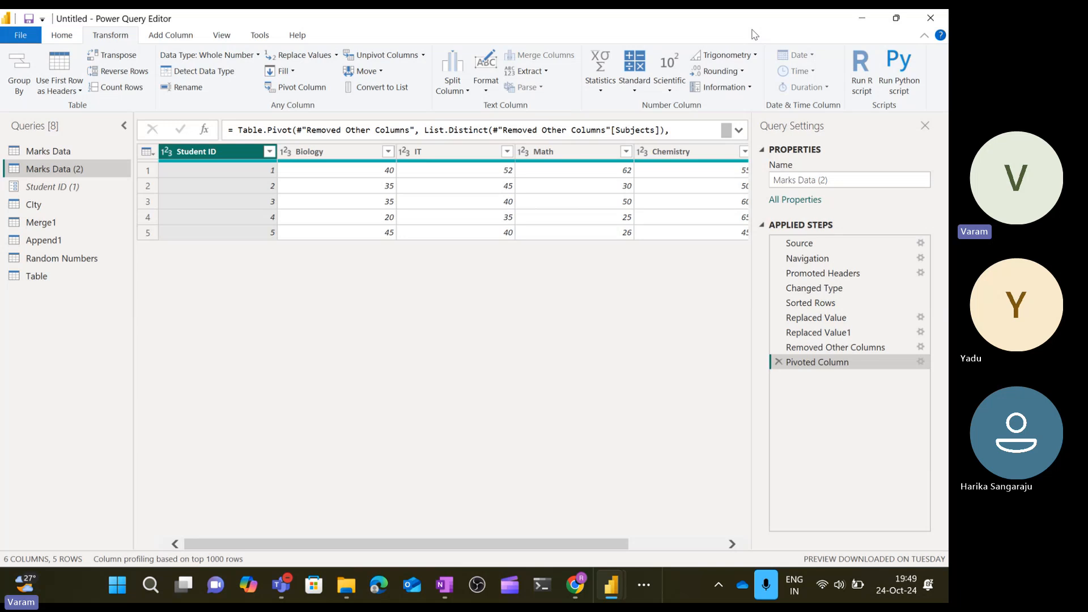
left_click(740, 89)
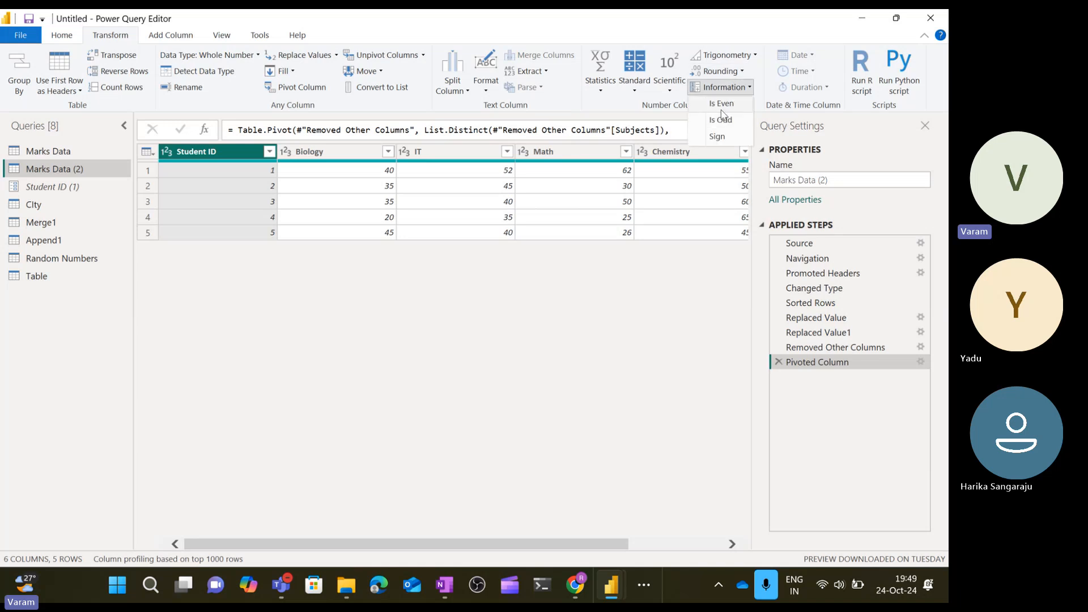
left_click(628, 111)
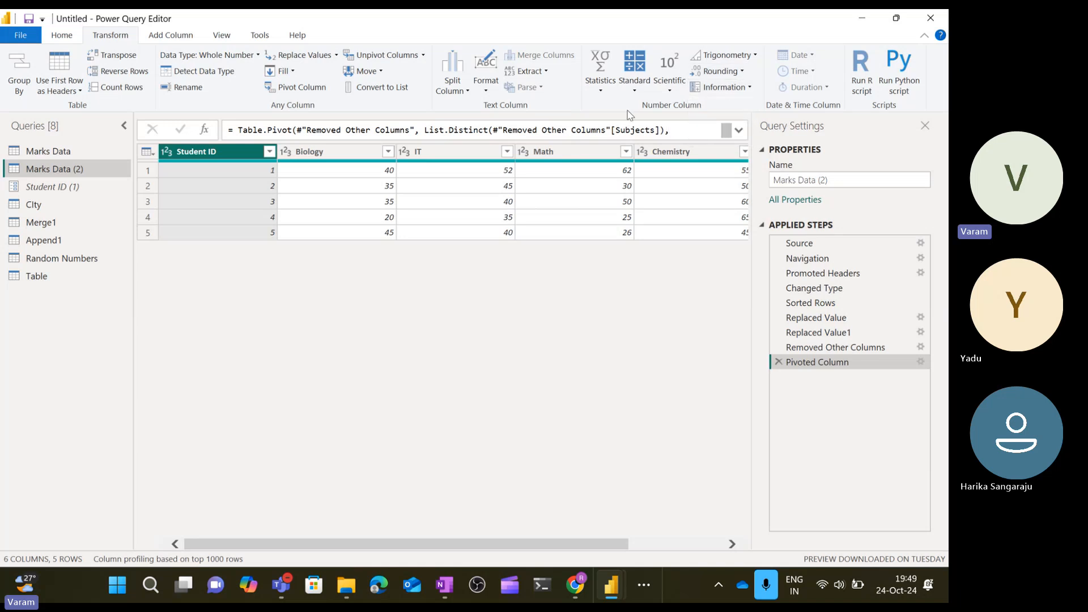
left_click(672, 90)
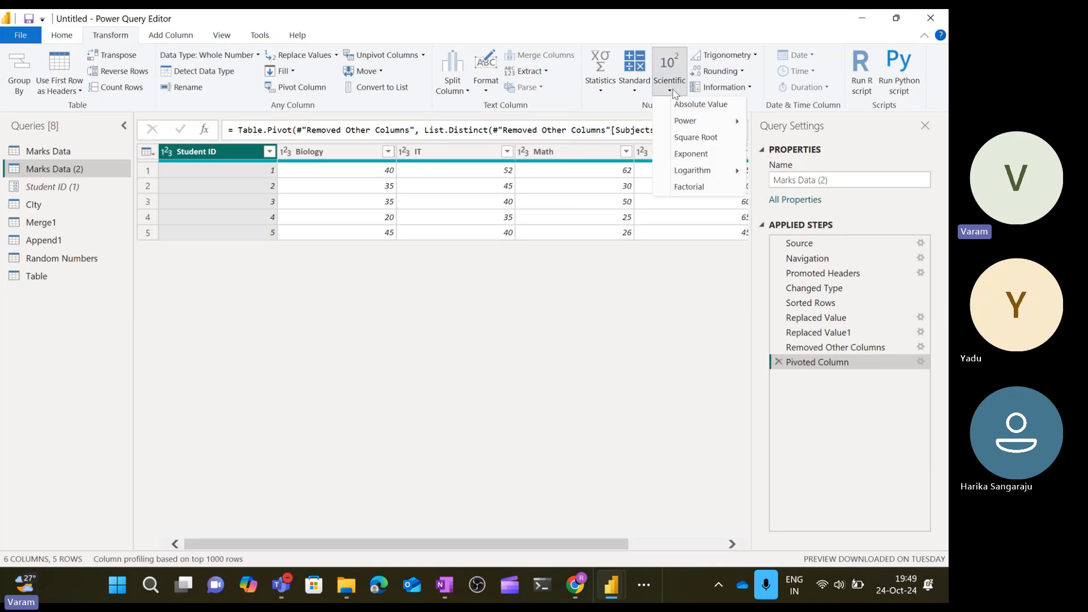
left_click(632, 105)
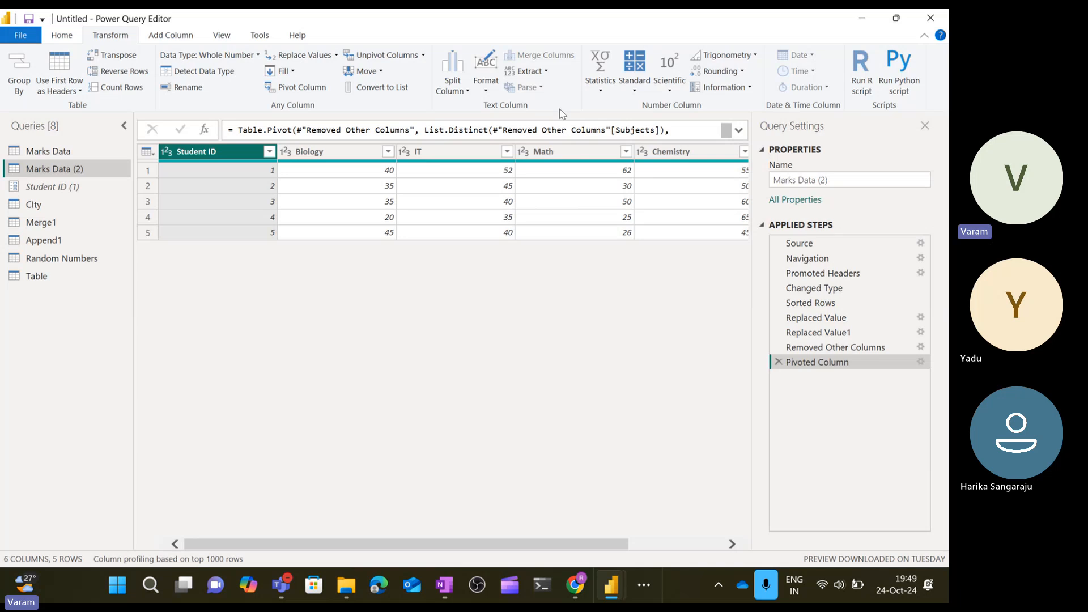
Convert the Group column of the Marks Data query to lowercase, followed by a conversion to uppercase.
left_click(483, 84)
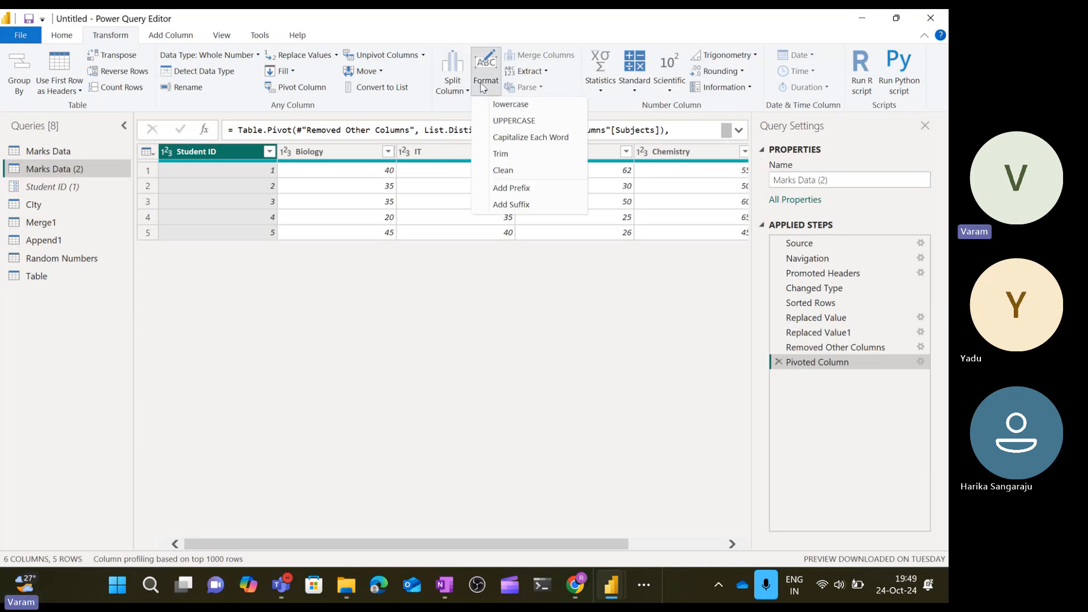
left_click(38, 242)
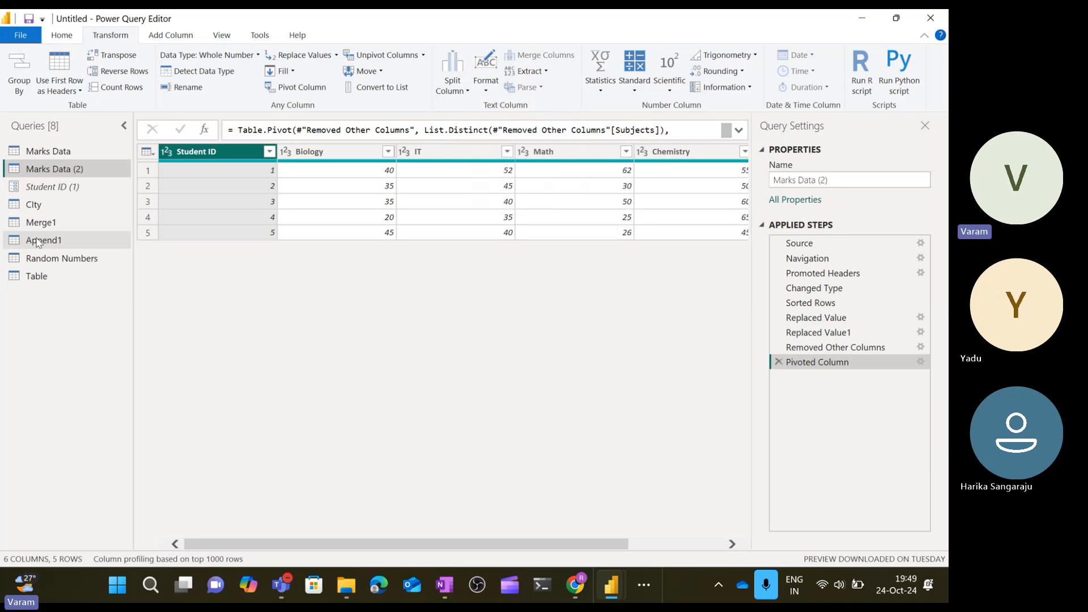
left_click(88, 152)
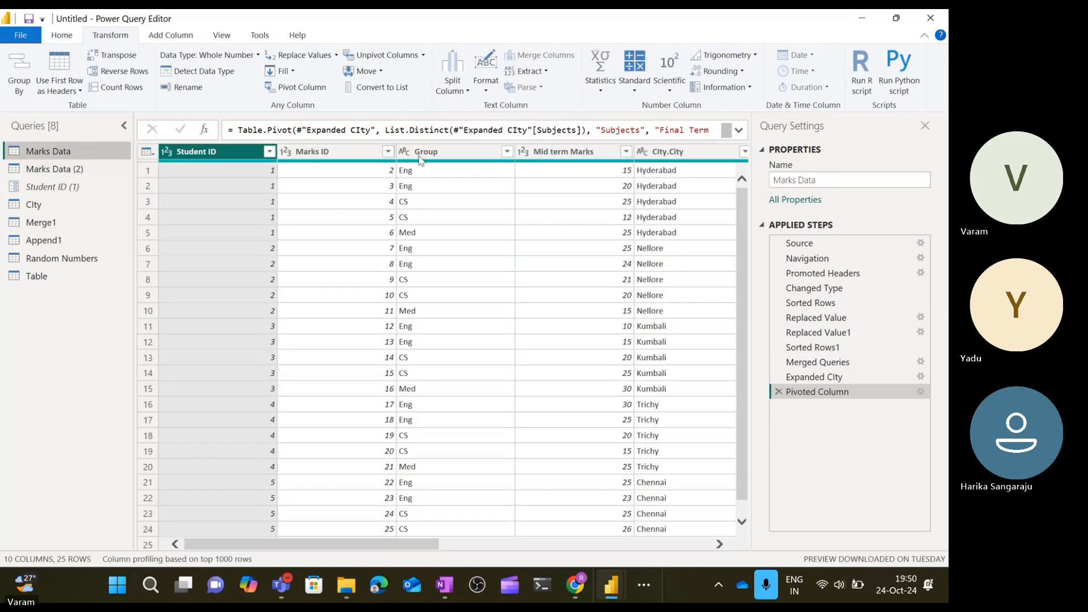
left_click(427, 152)
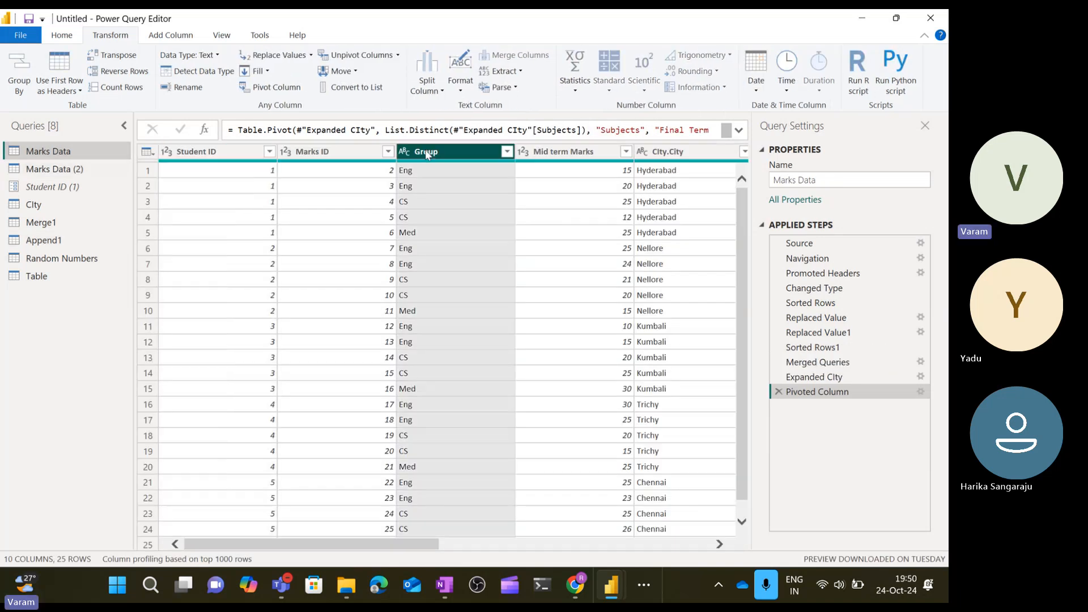
left_click(464, 95)
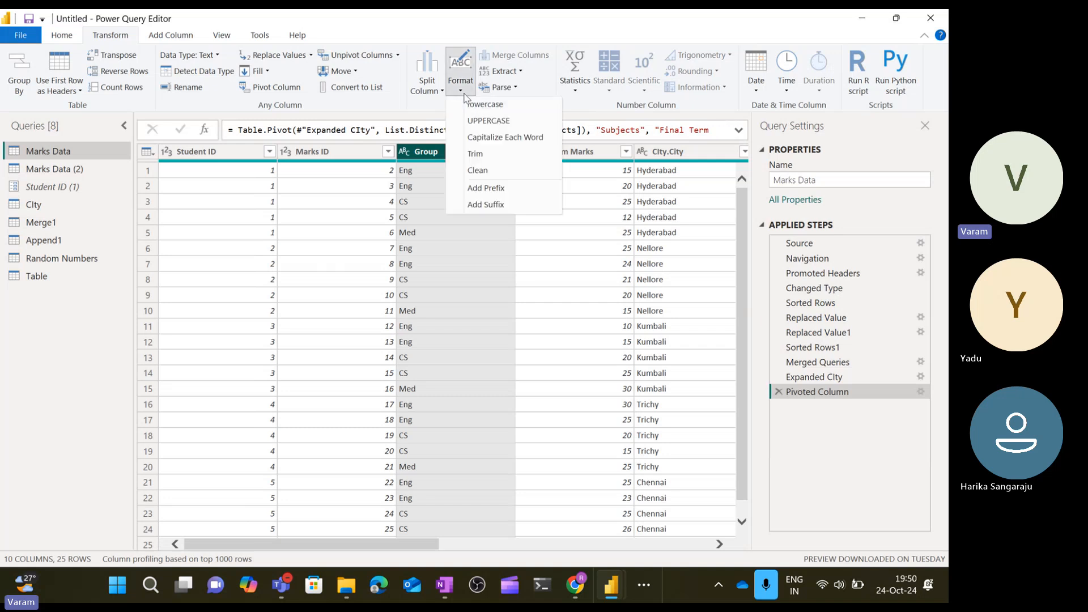
left_click(483, 104)
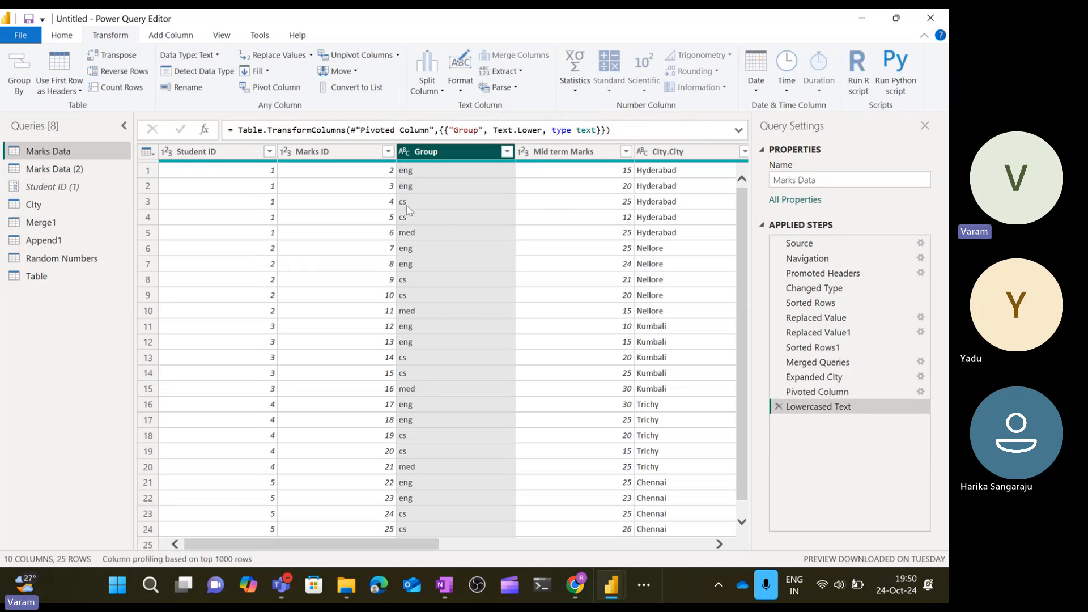
left_click(461, 93)
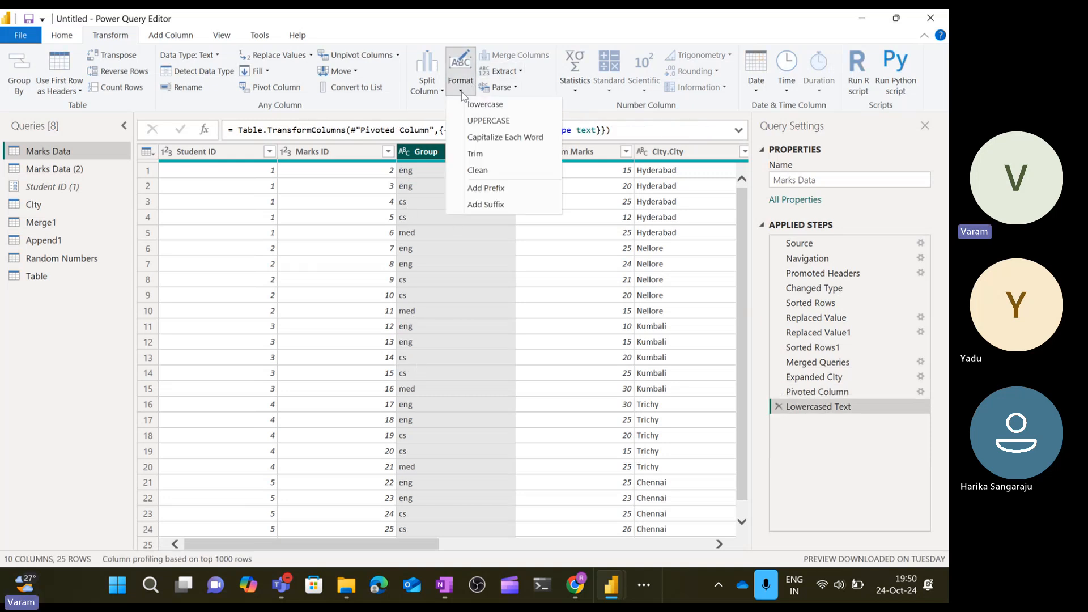
left_click(476, 123)
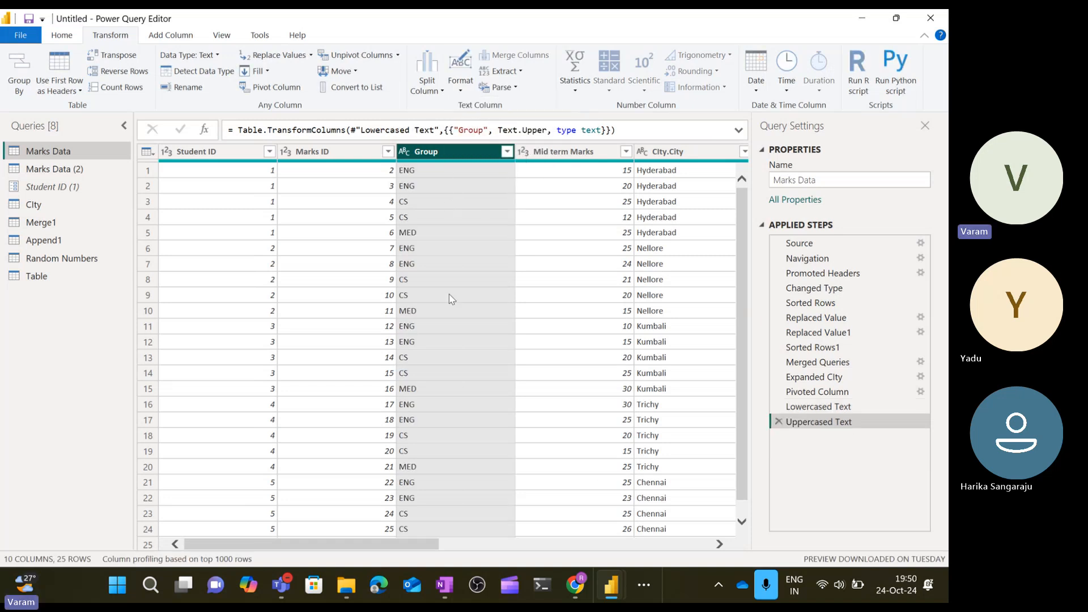
Capitalize each word in the Group column of Marks Data and trim its text.
left_click(460, 82)
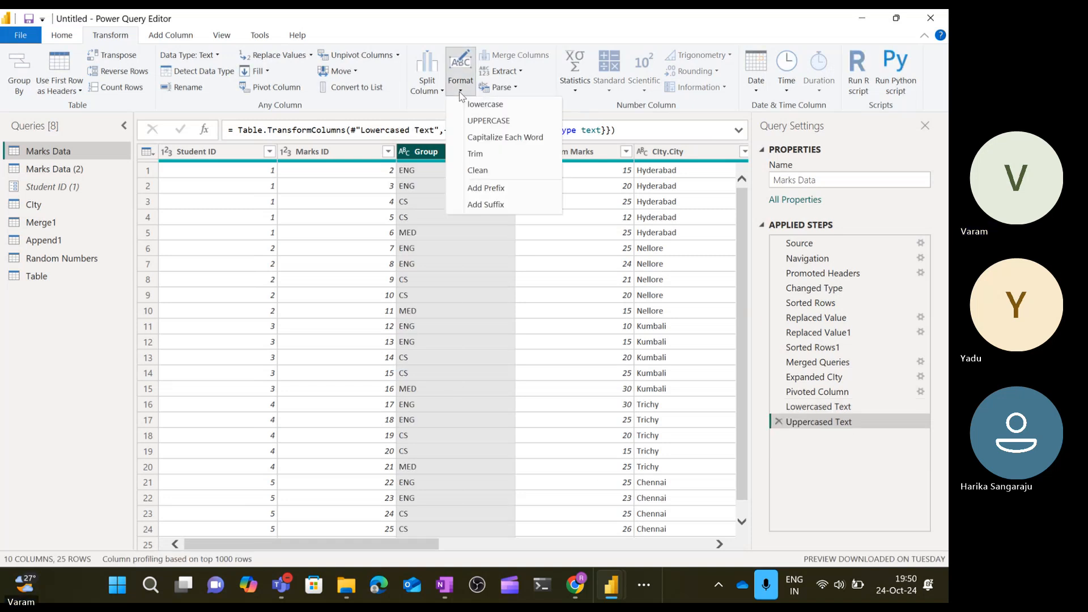
left_click(486, 139)
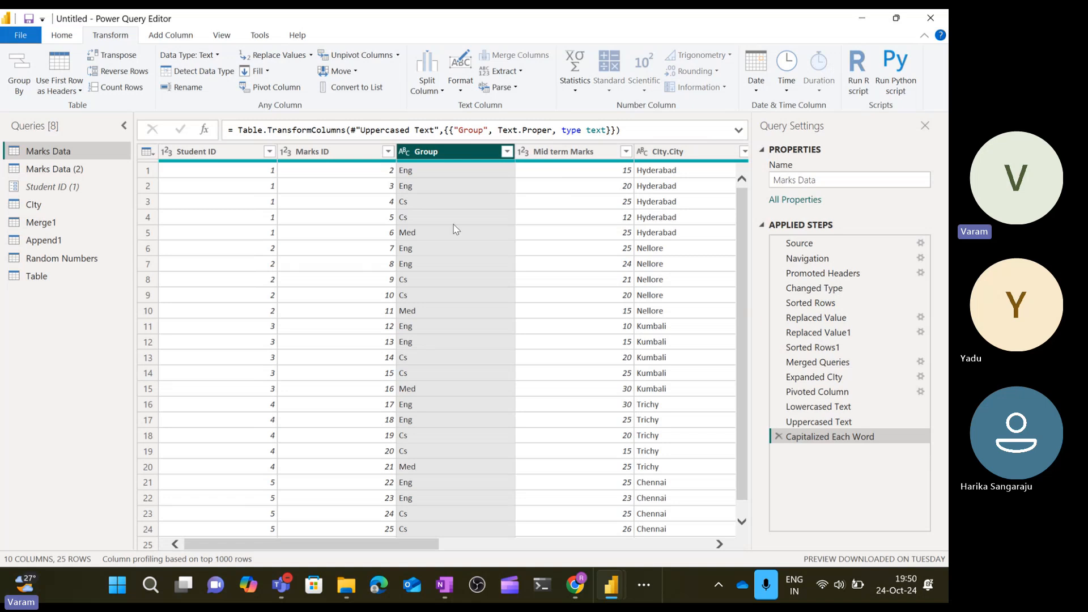
left_click(460, 83)
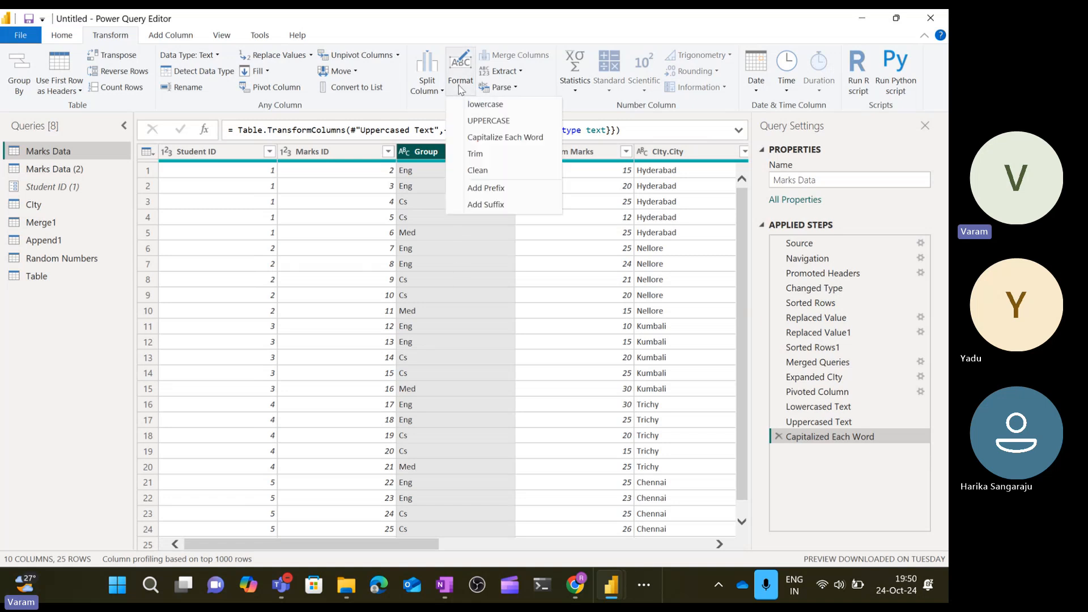
left_click(489, 159)
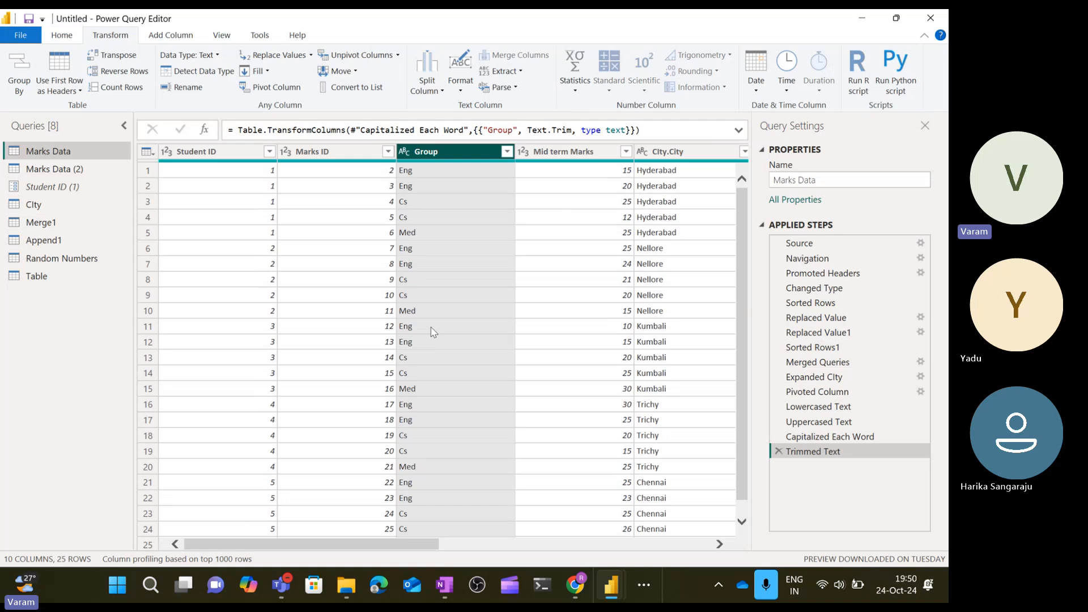
Edit the Source step of the Table query to add leading spaces before the Student ID entry in row 2.
left_click(96, 276)
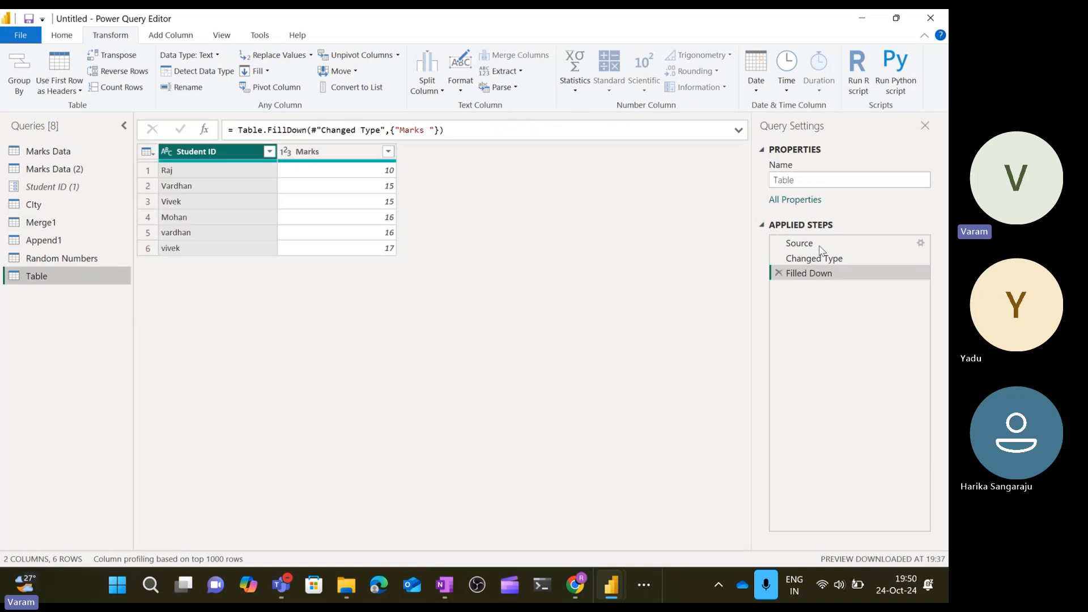
left_click(890, 243)
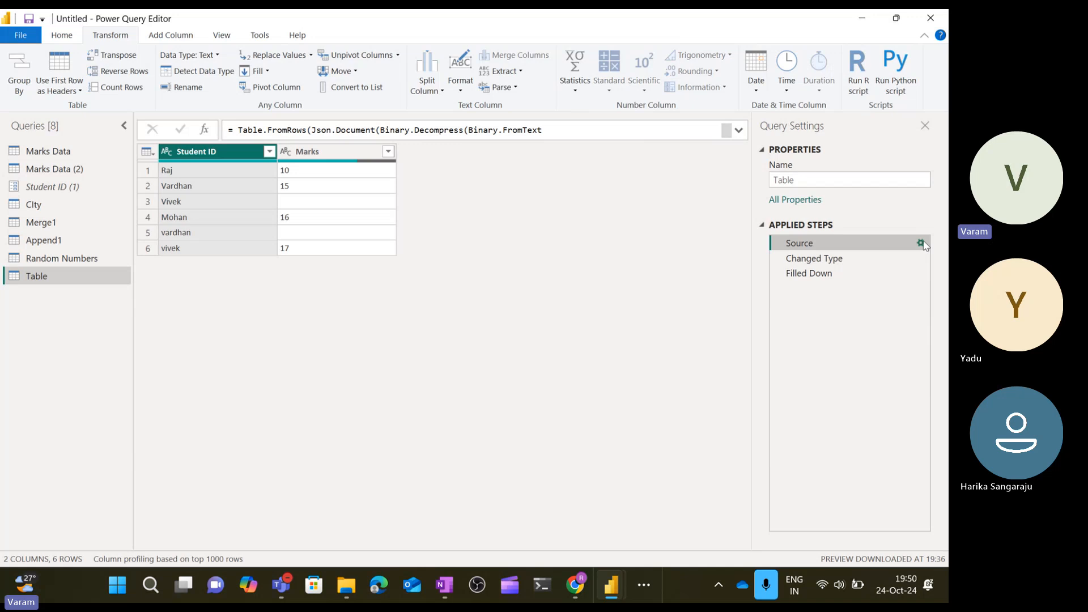
left_click(920, 243)
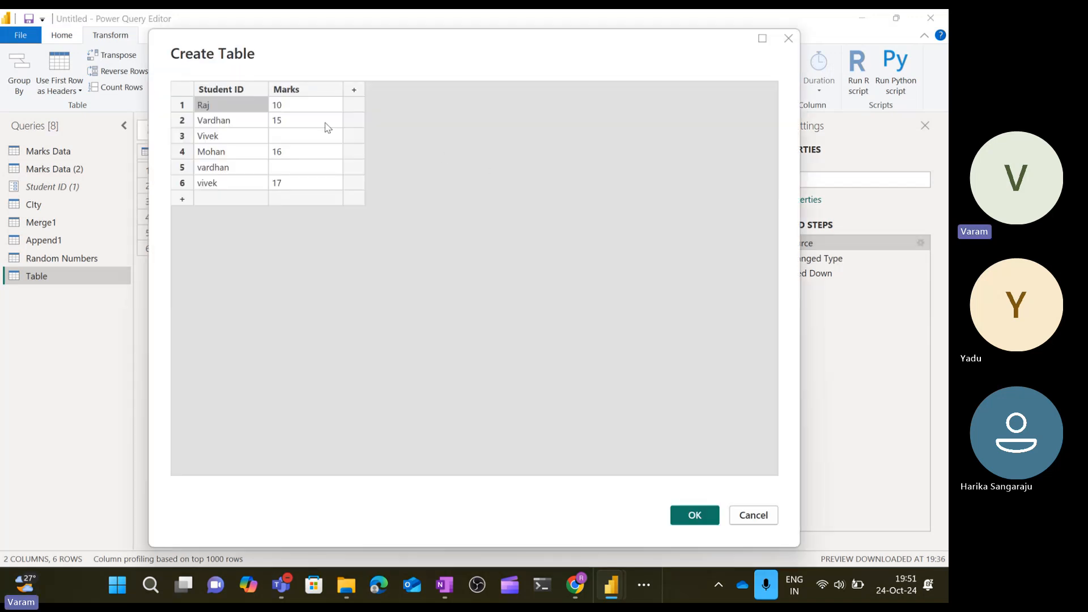
left_click(245, 111)
left_click(246, 111)
left_click(241, 124)
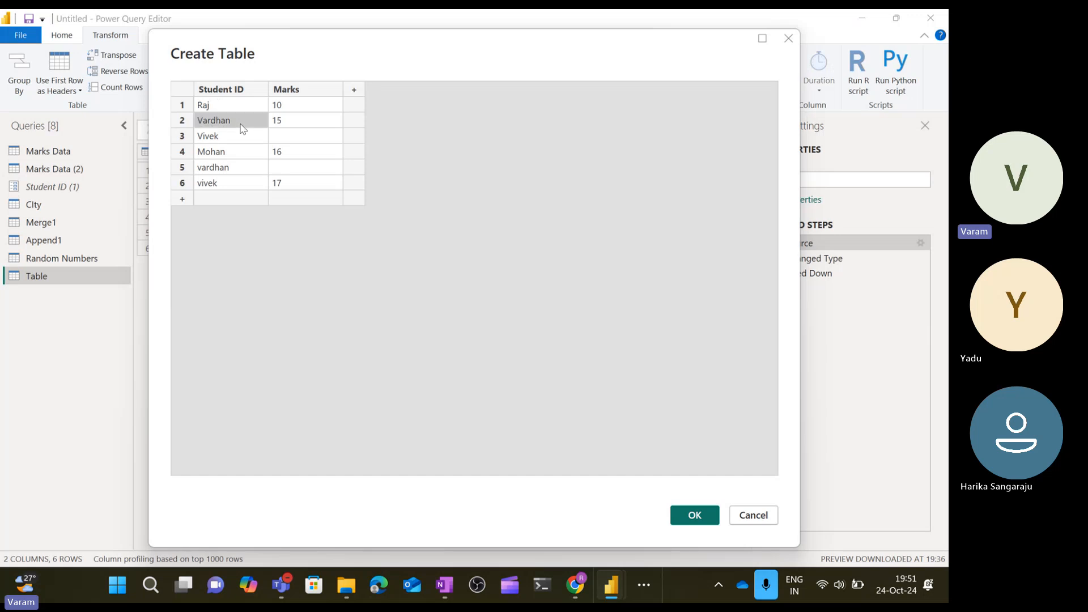
left_click(243, 124)
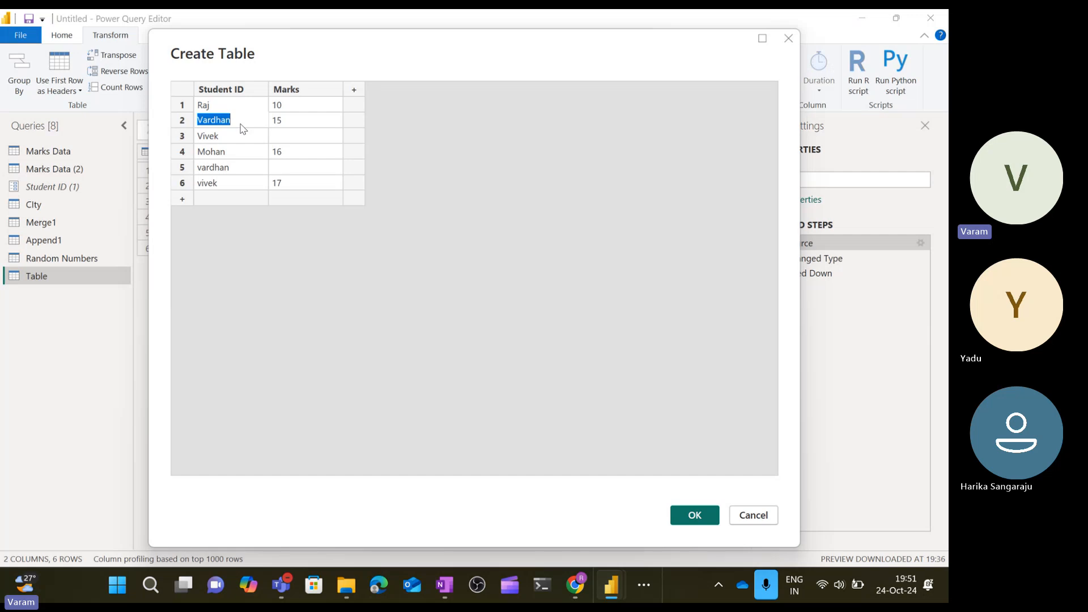
left_click(241, 125)
key("Left")
key("Left")
key("Left")
key("Left")
key("Left")
left_click(696, 515)
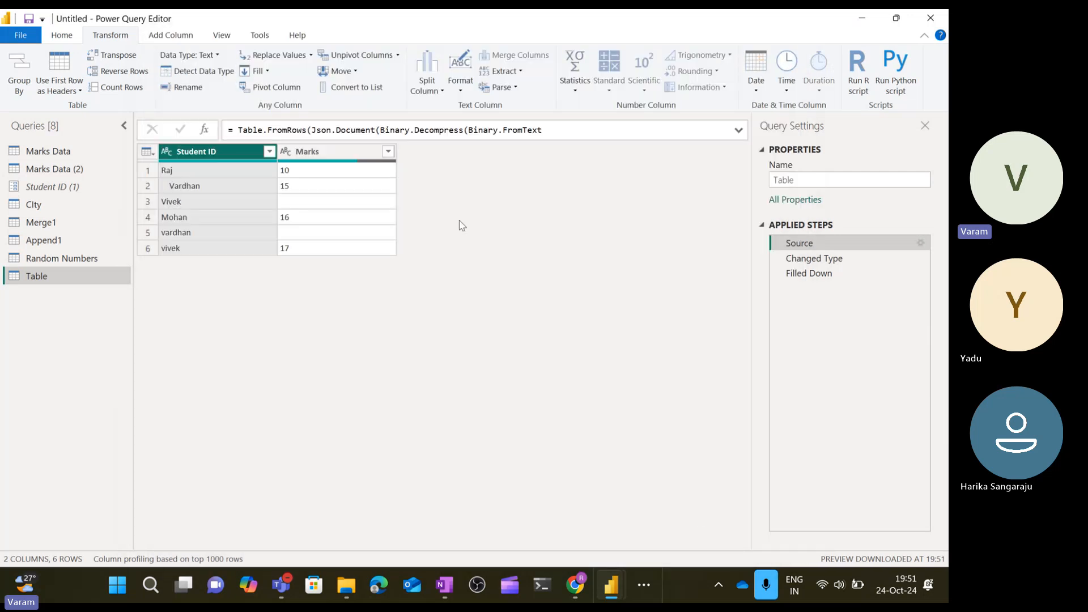
left_click(464, 90)
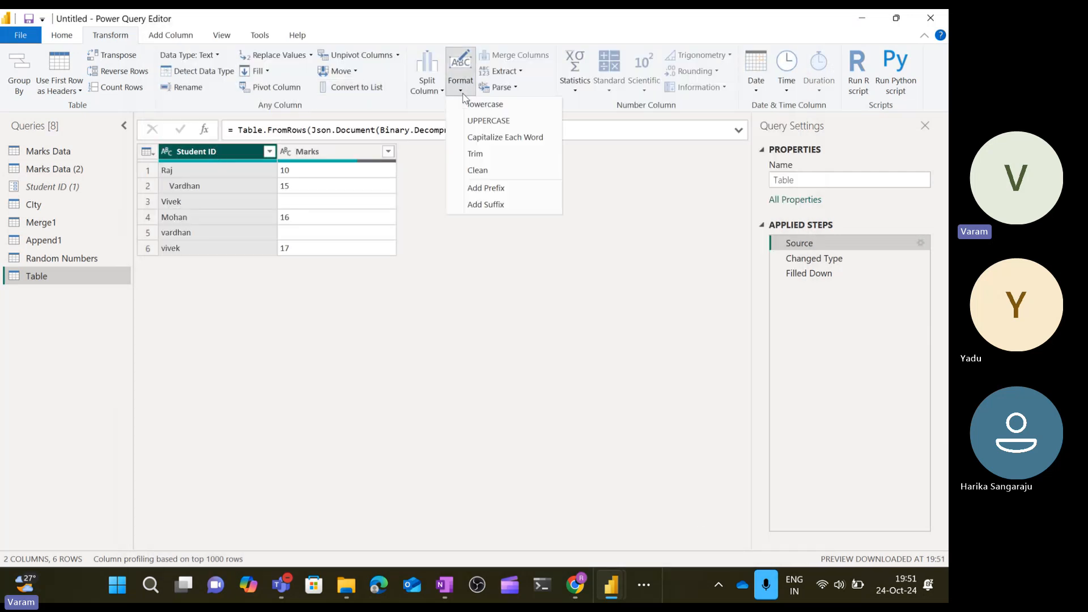
left_click(492, 153)
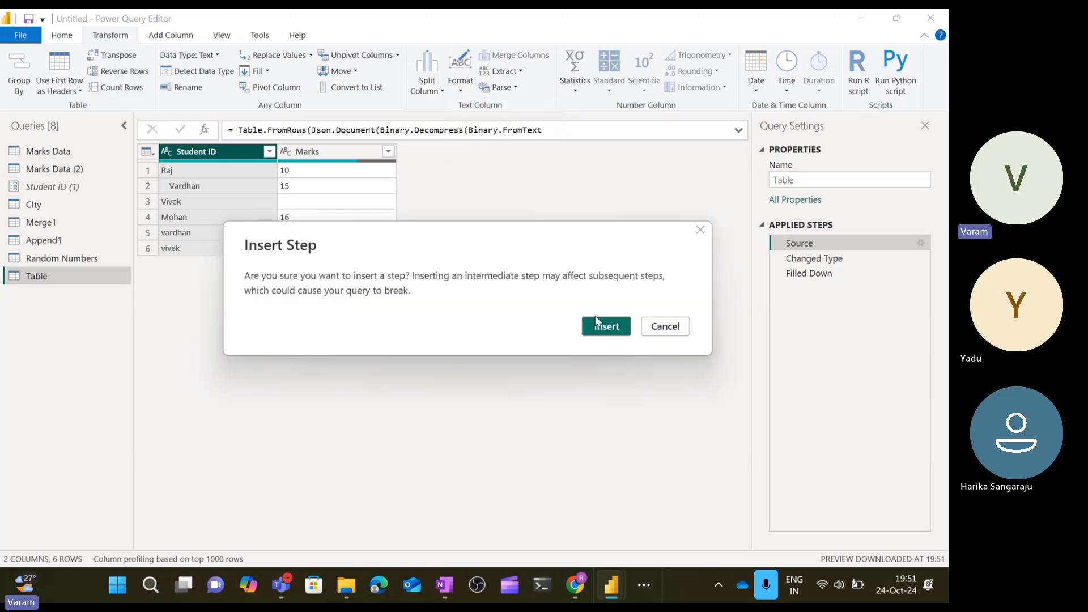
left_click(665, 326)
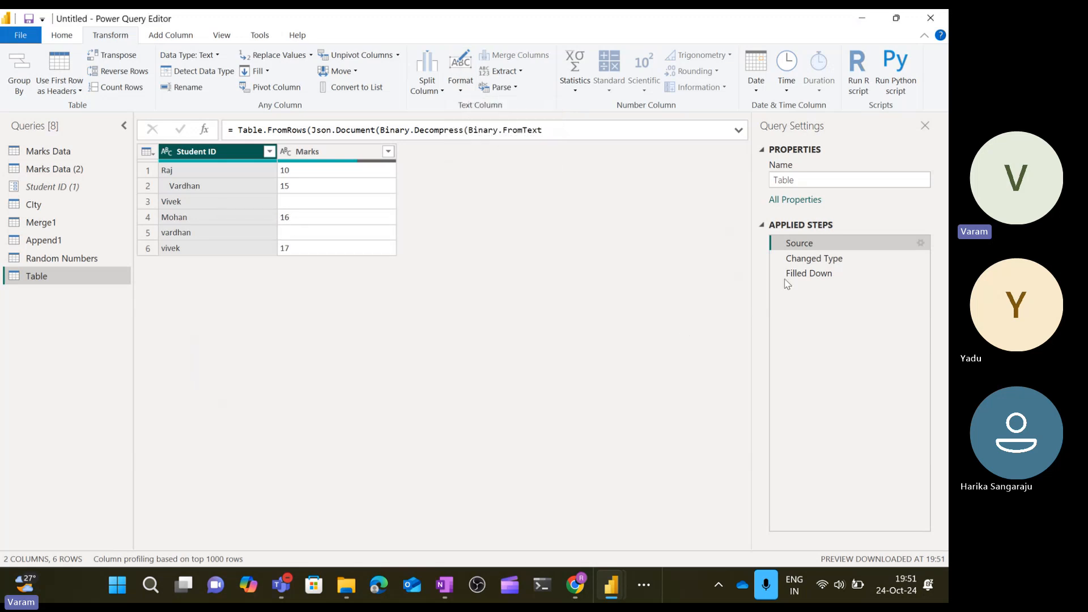
Trim the text in the Table query's Student ID column after the Filled Down step.
left_click(804, 275)
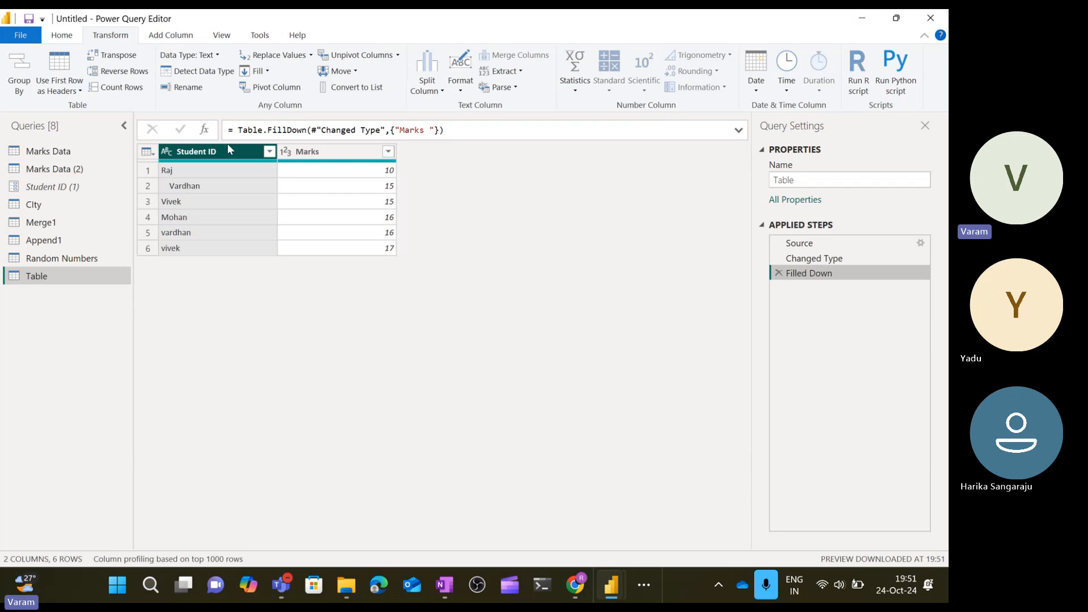
left_click(460, 79)
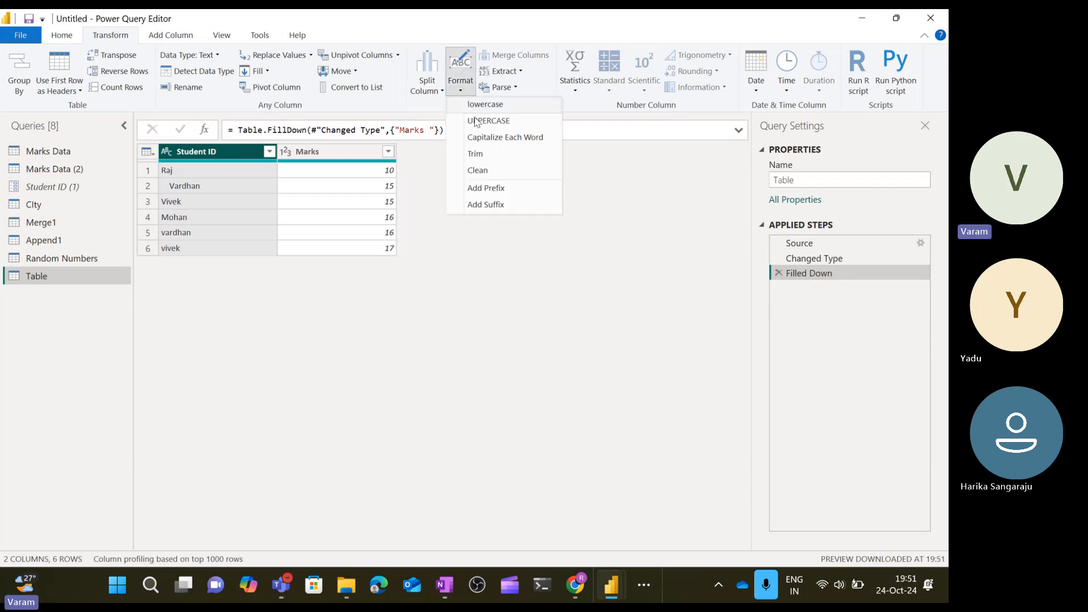
left_click(488, 157)
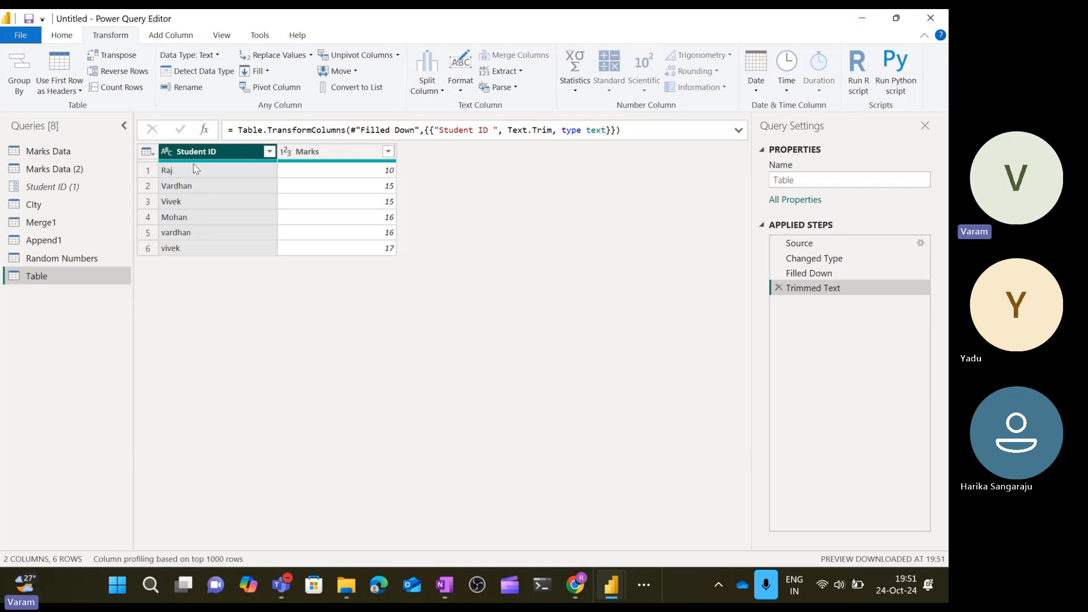
Inspect the full value of the first Student ID cell in the Table query for leftover spaces.
left_click(193, 172)
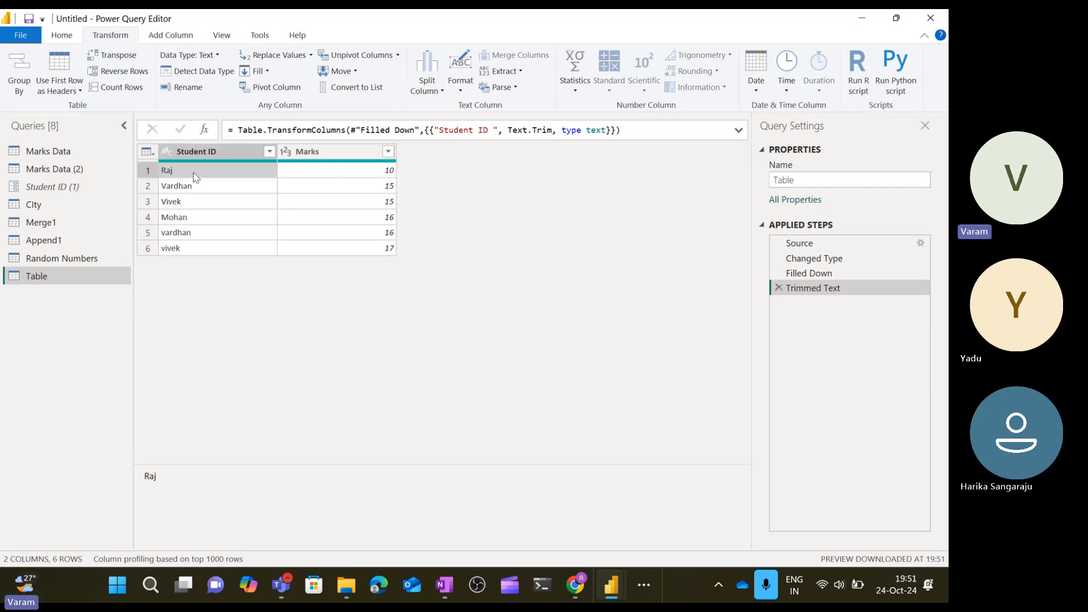
double_click(182, 482)
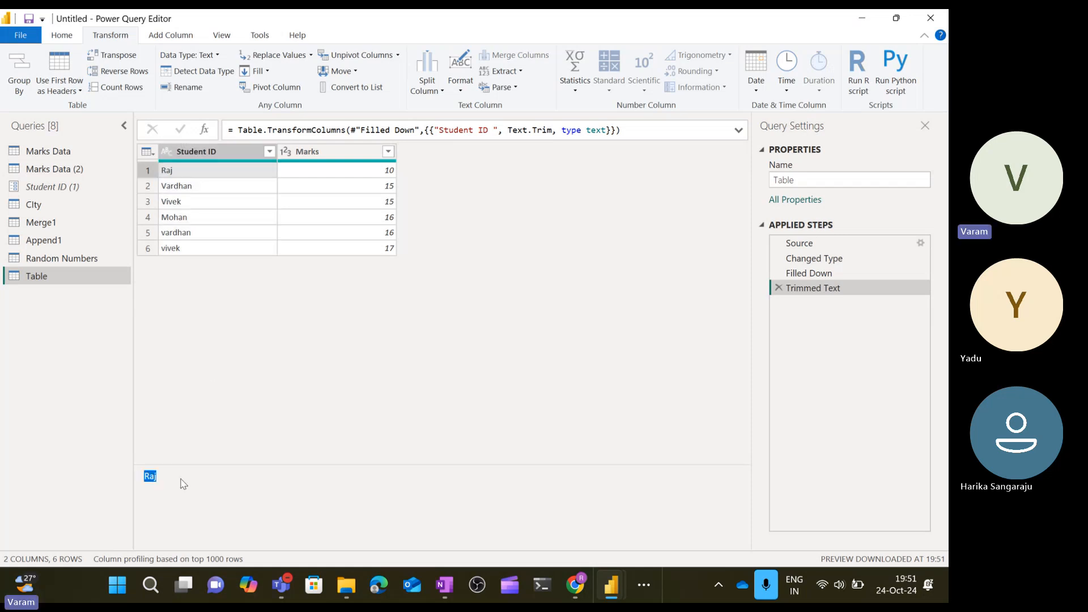
left_click(213, 484)
Clean the text of the Student ID column and delete the resulting Cleaned Text step.
left_click(461, 89)
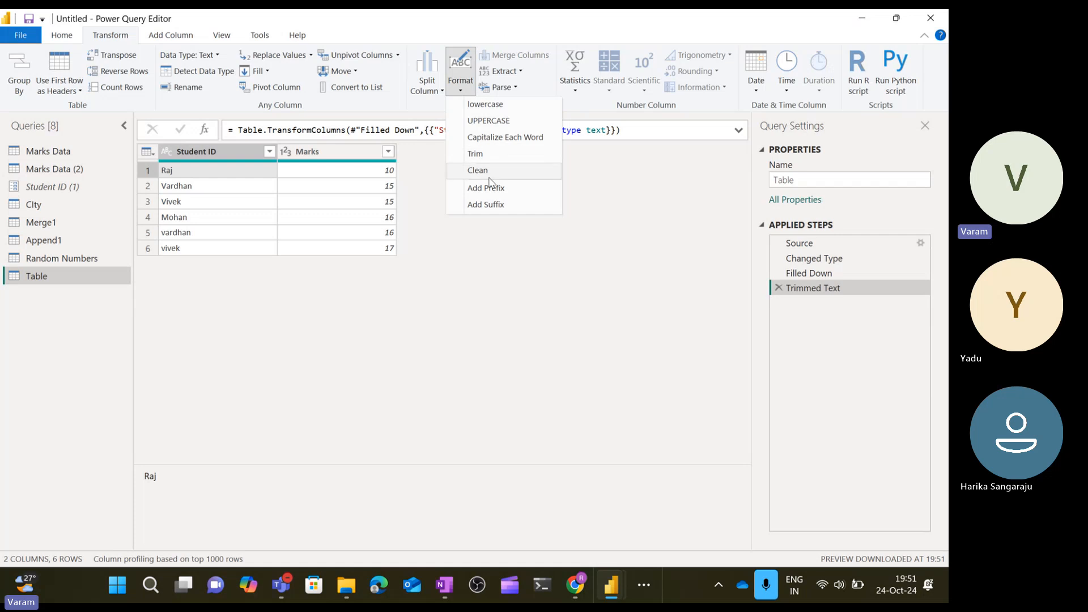
left_click(219, 153)
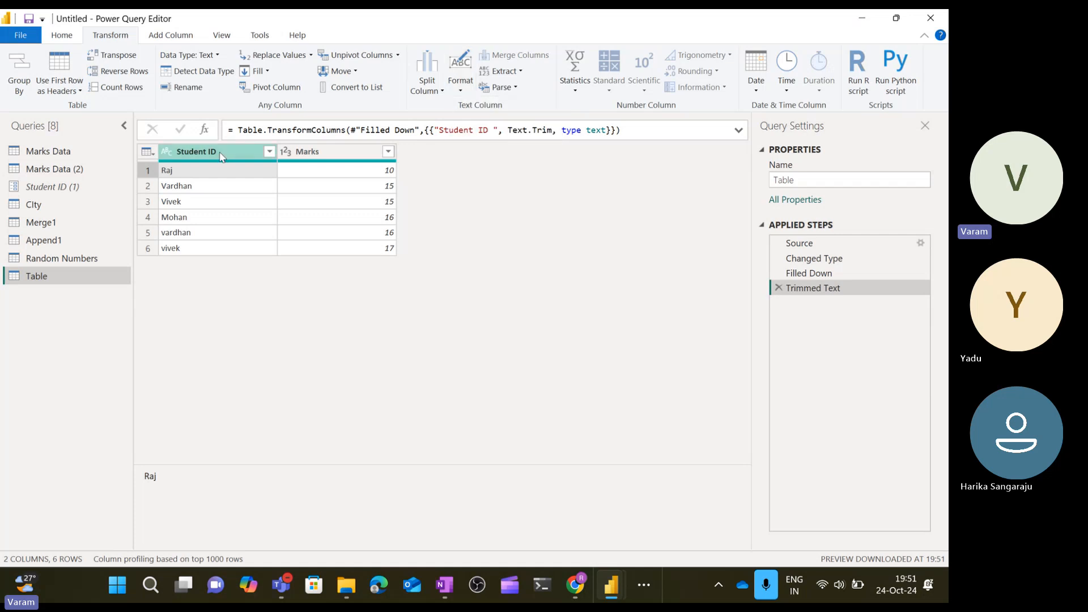
left_click(243, 158)
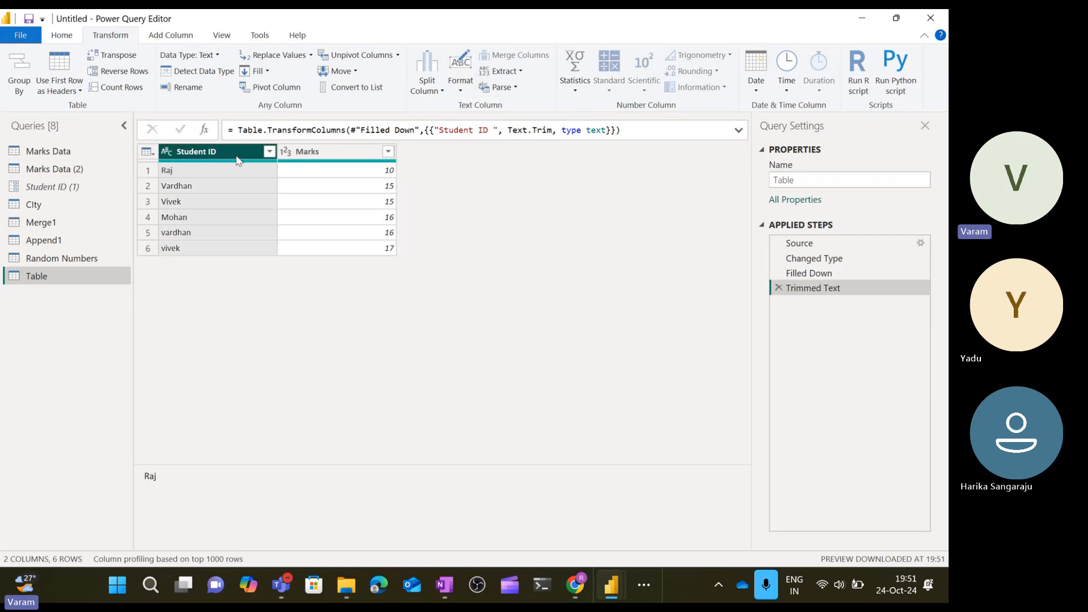
left_click(460, 85)
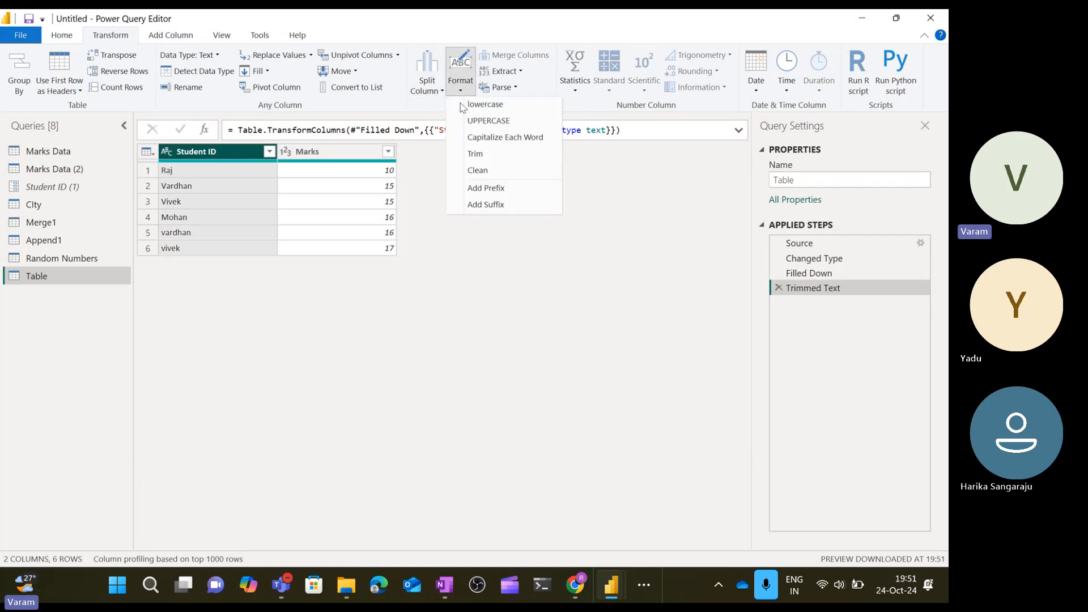
left_click(492, 171)
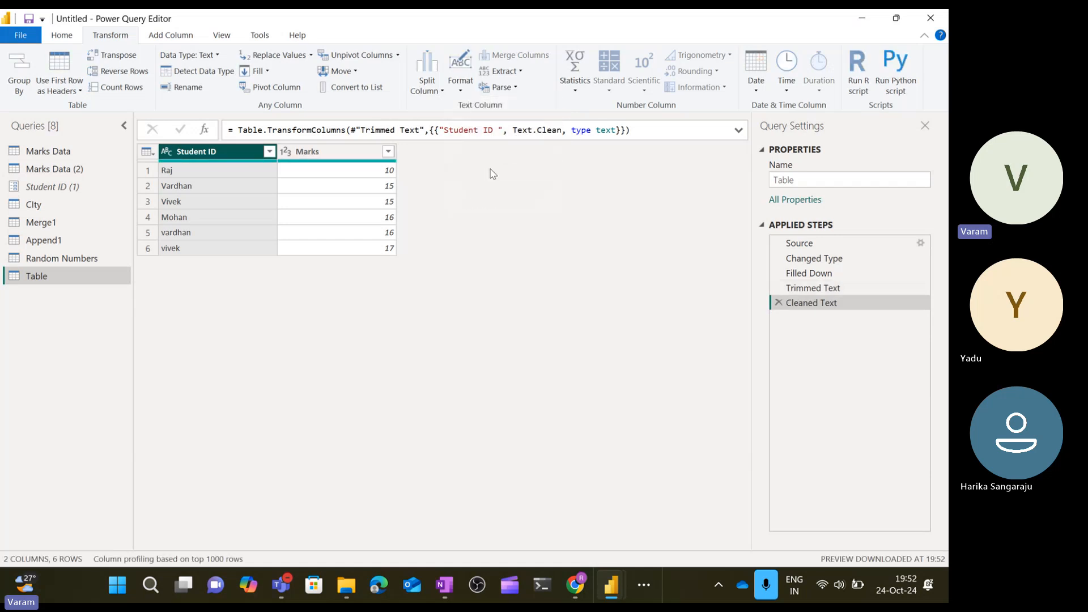
left_click(779, 303)
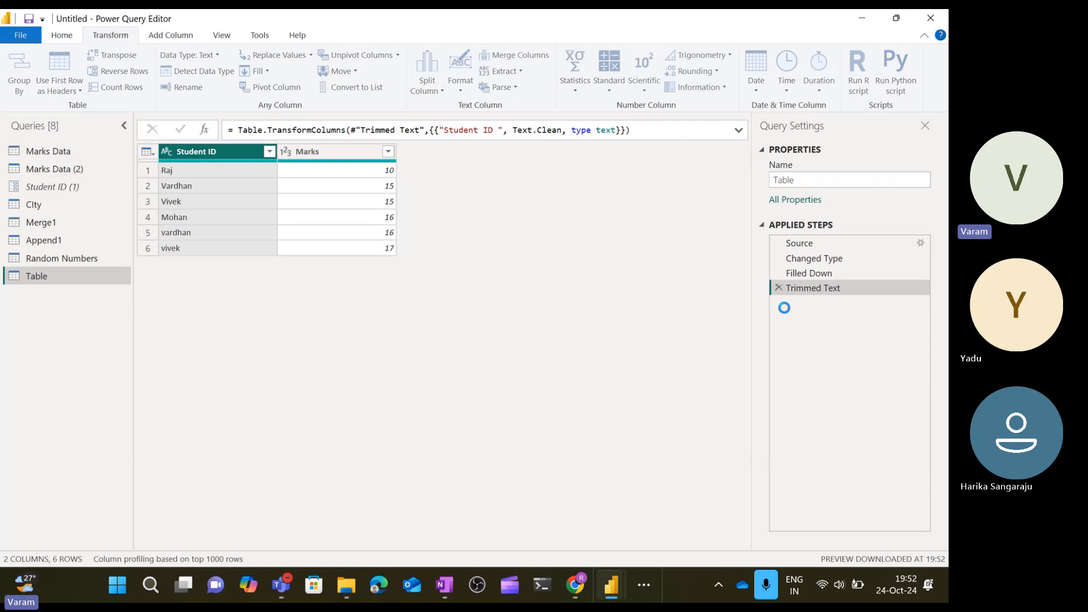
Add the prefix 1 to every value in the Student ID column.
left_click(460, 94)
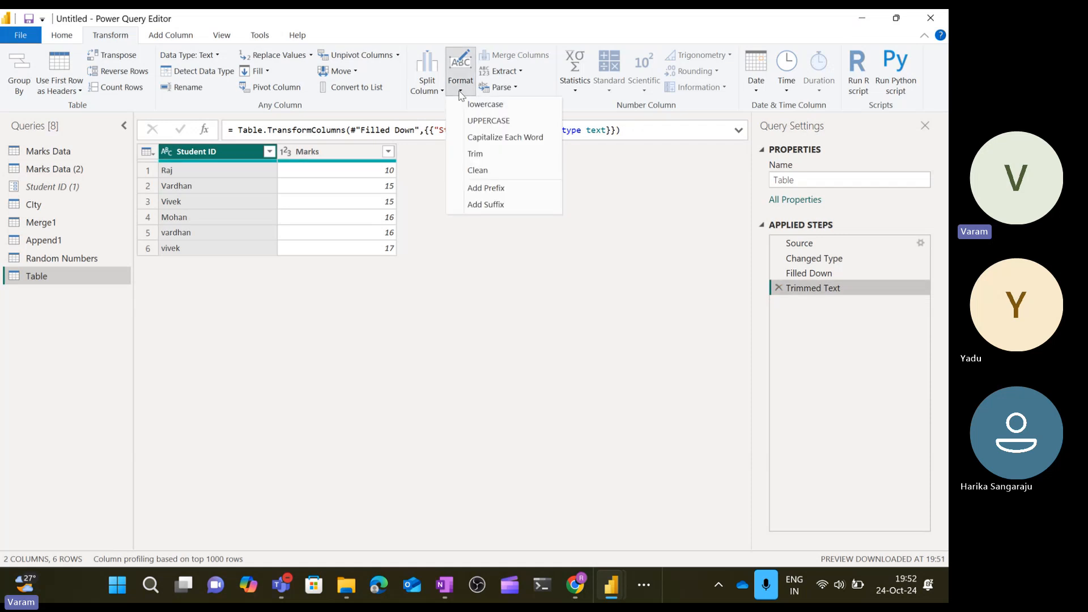
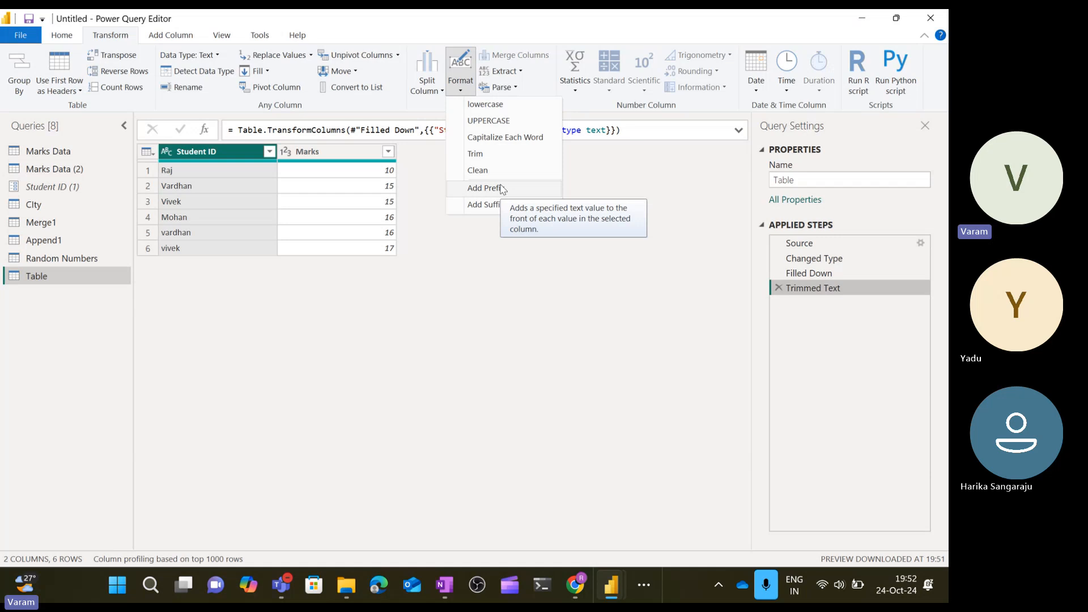
left_click(676, 200)
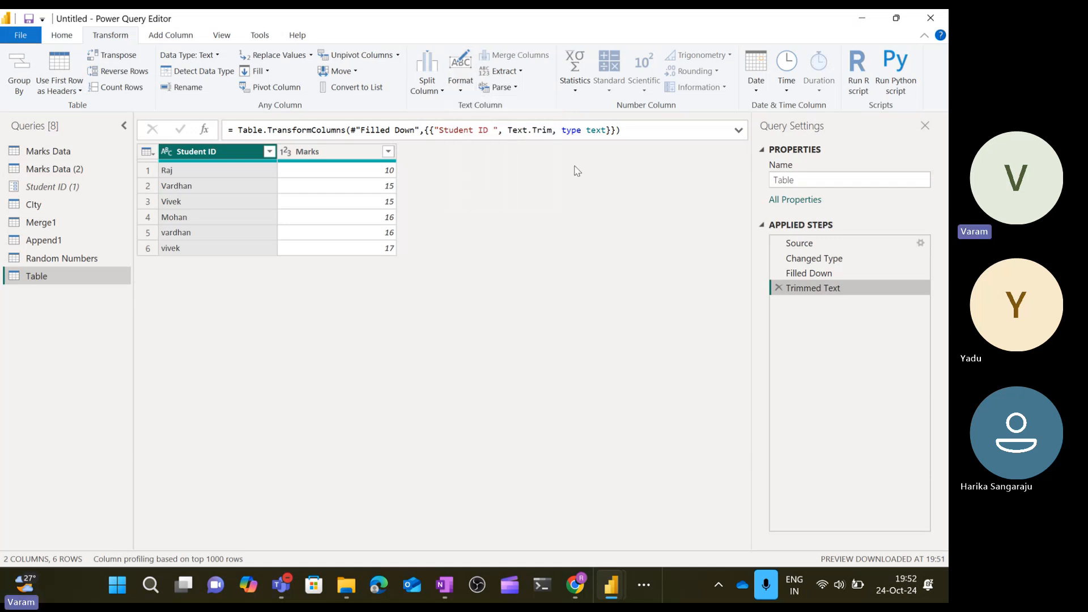
left_click(466, 85)
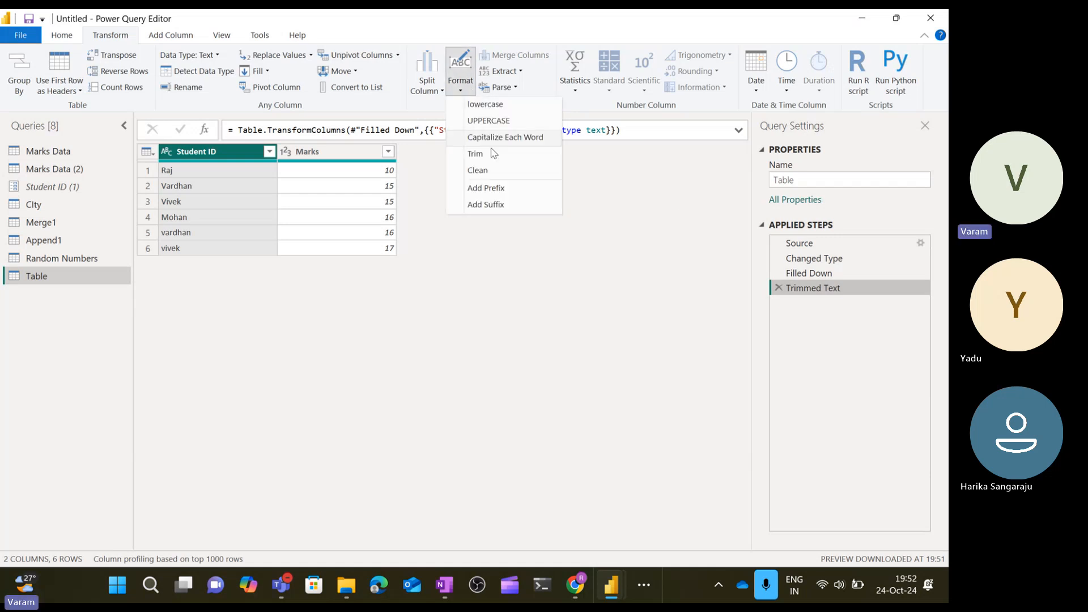
left_click(485, 188)
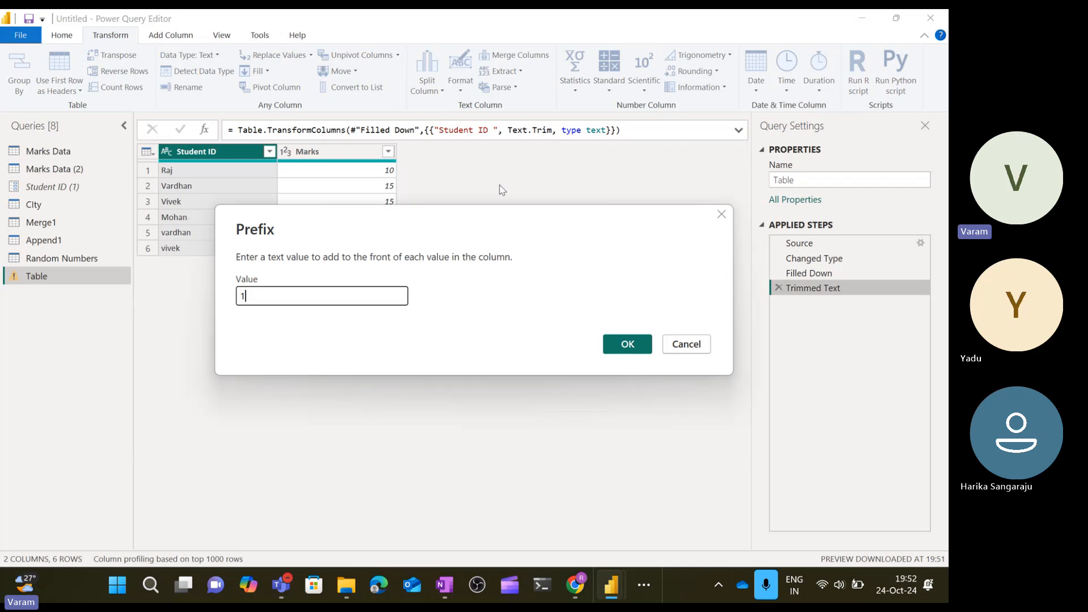
type("1")
left_click(628, 346)
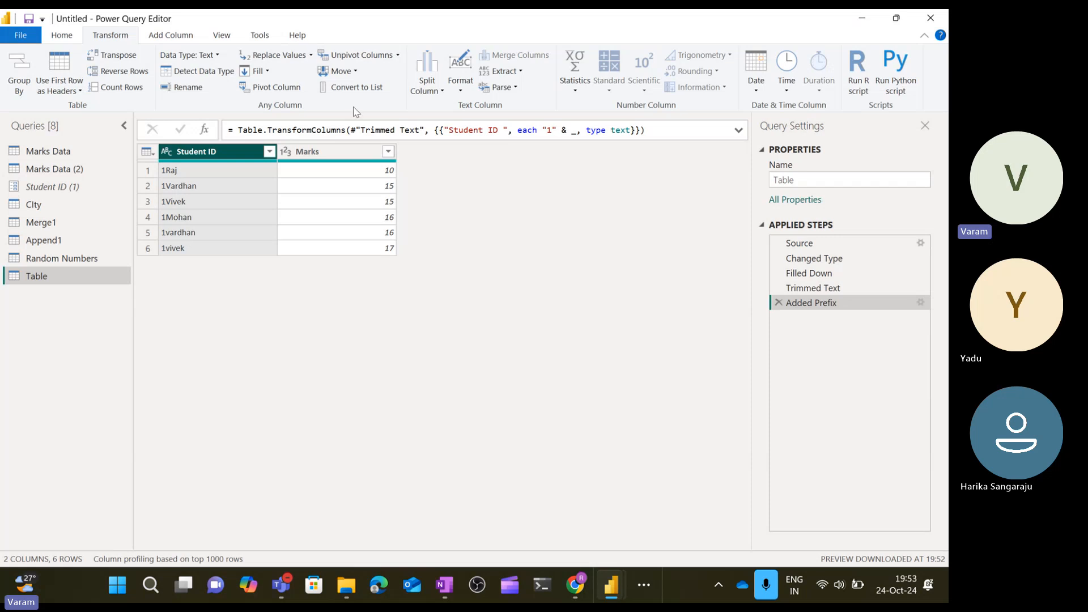
Add a second prefix, 5, to the Student ID values and delete both prefix steps from the query.
left_click(459, 90)
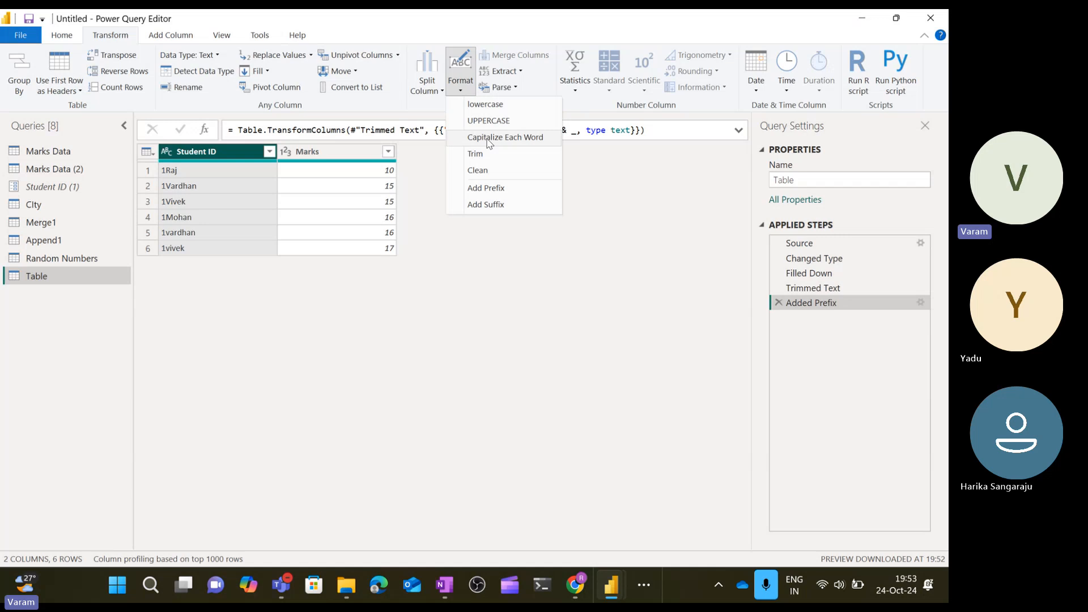
left_click(503, 190)
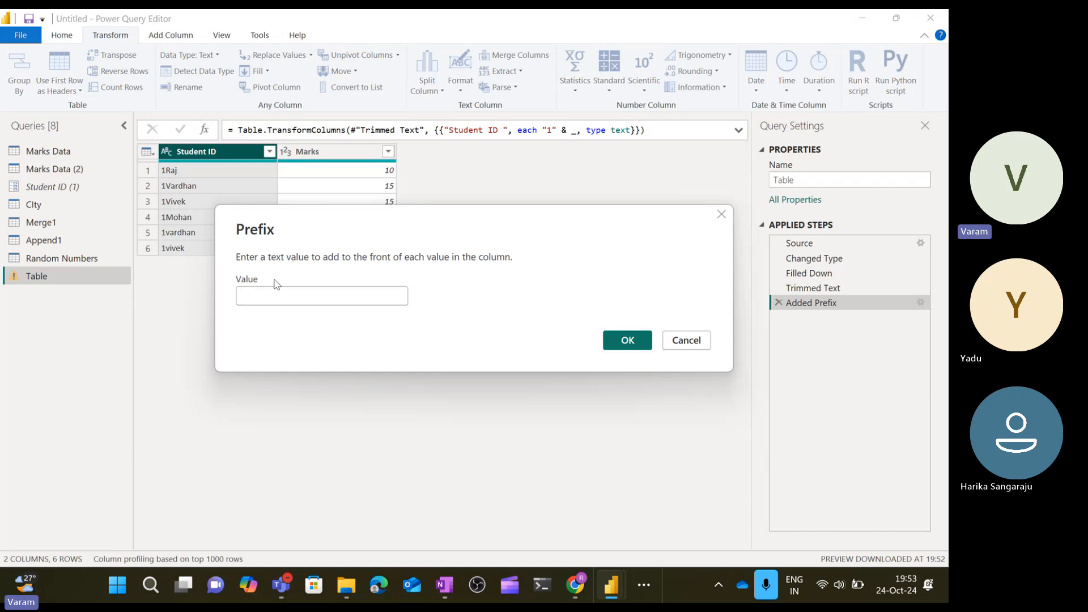
type("5")
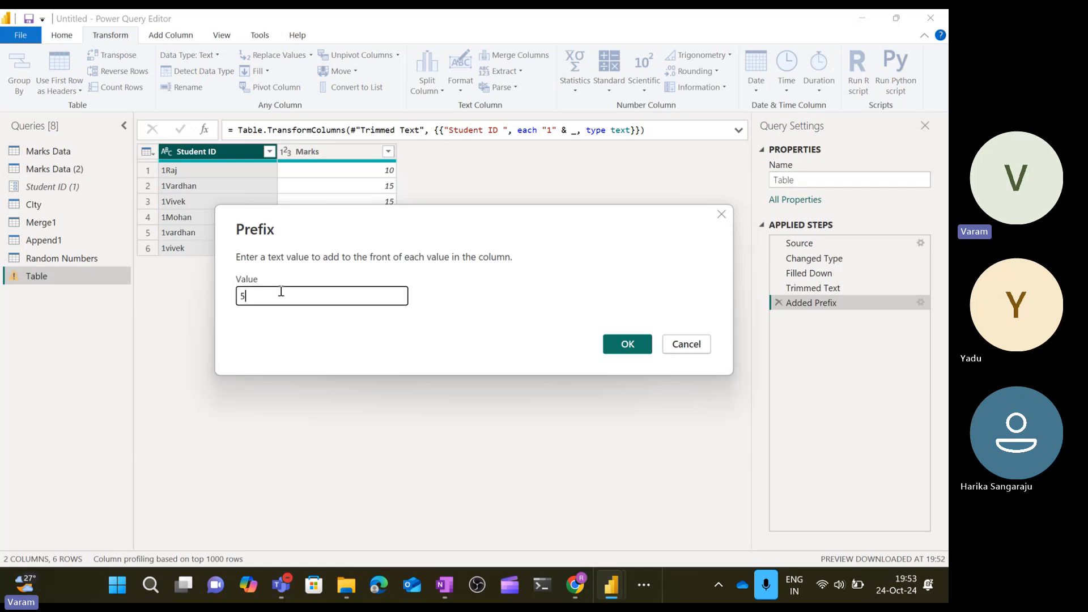
left_click(627, 345)
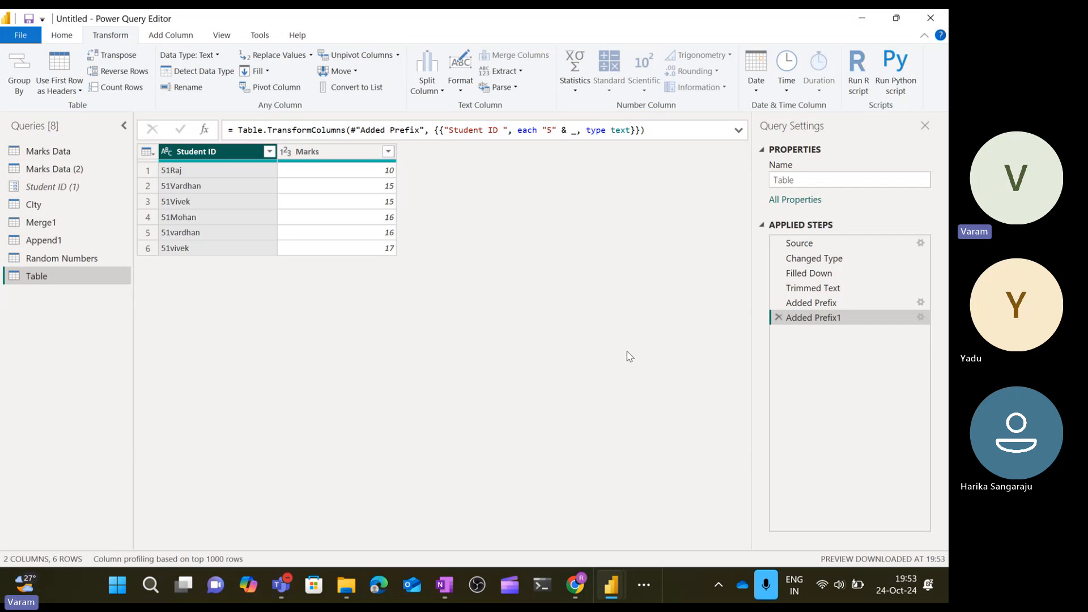
left_click(778, 317)
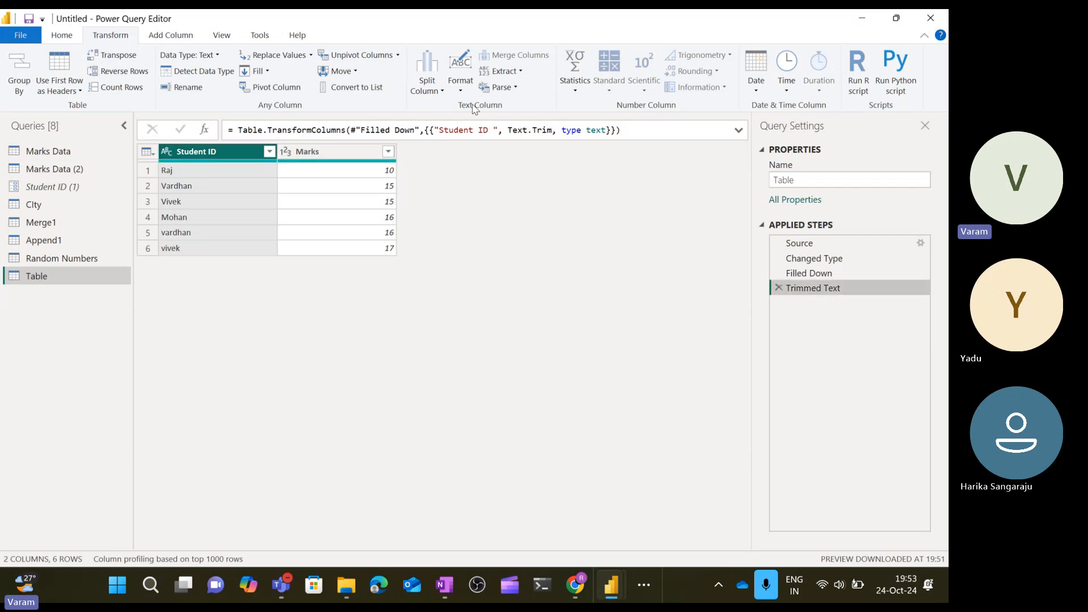
Add the prefix "Techvaram." to the Student ID values and delete the resulting Added Prefix step.
left_click(460, 85)
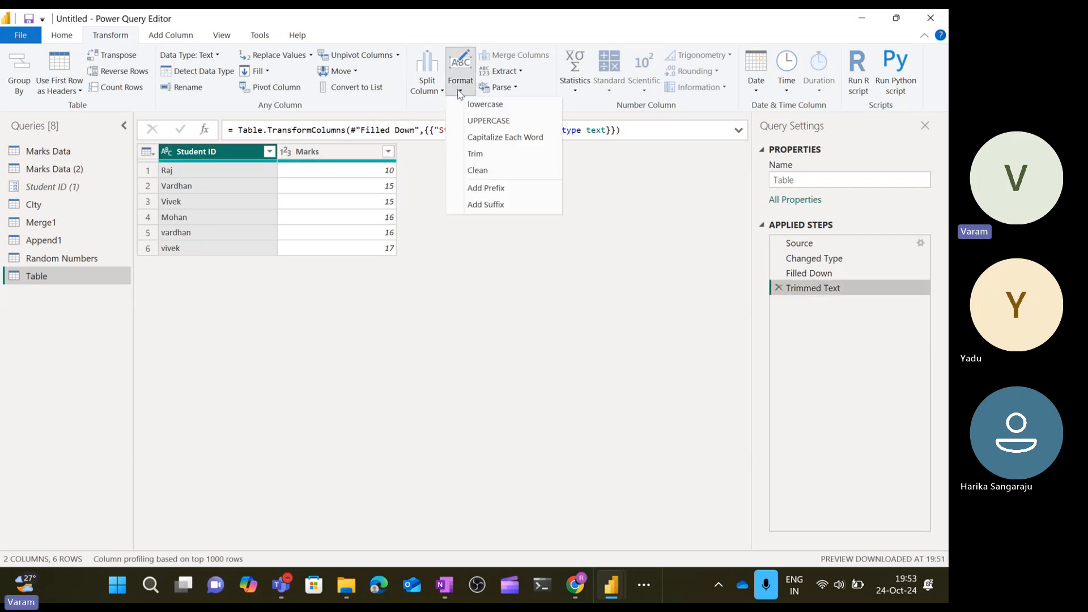
left_click(512, 188)
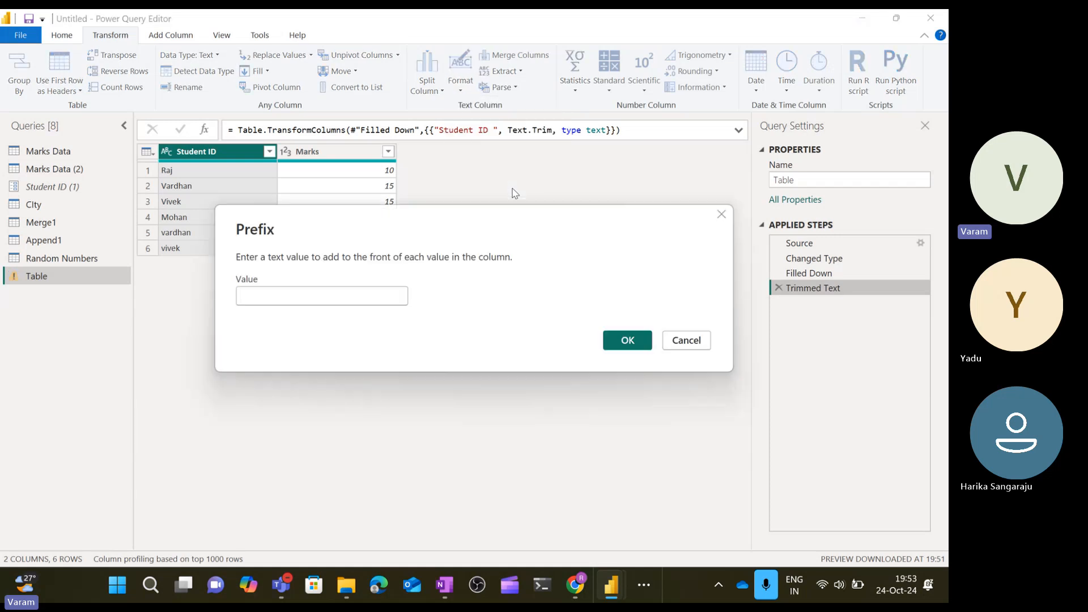
type("techvaram.")
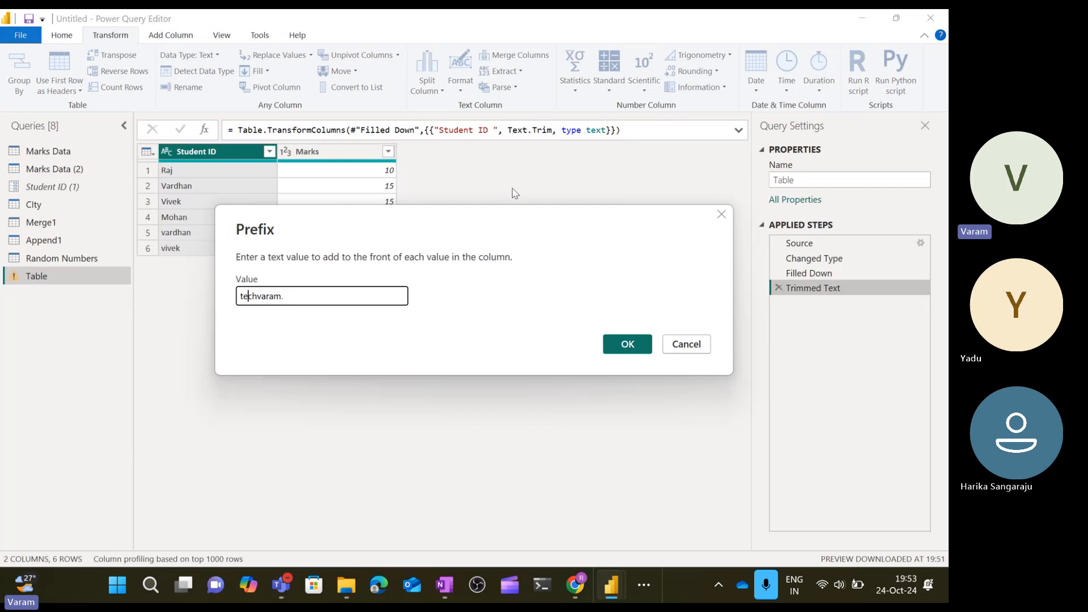
key("Home")
key("Delete")
type("T")
left_click(646, 344)
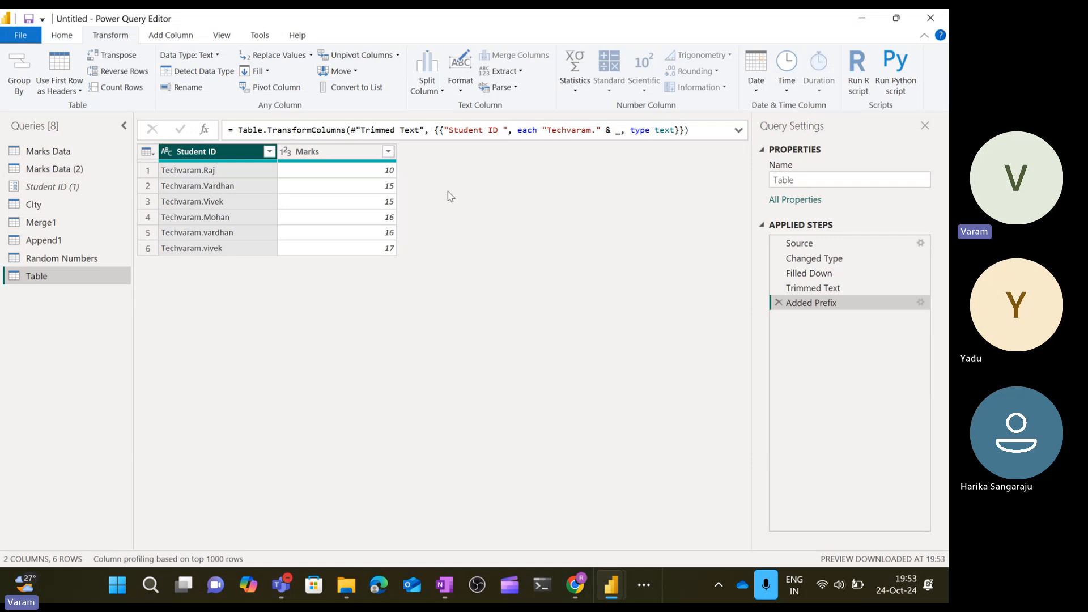
left_click(779, 302)
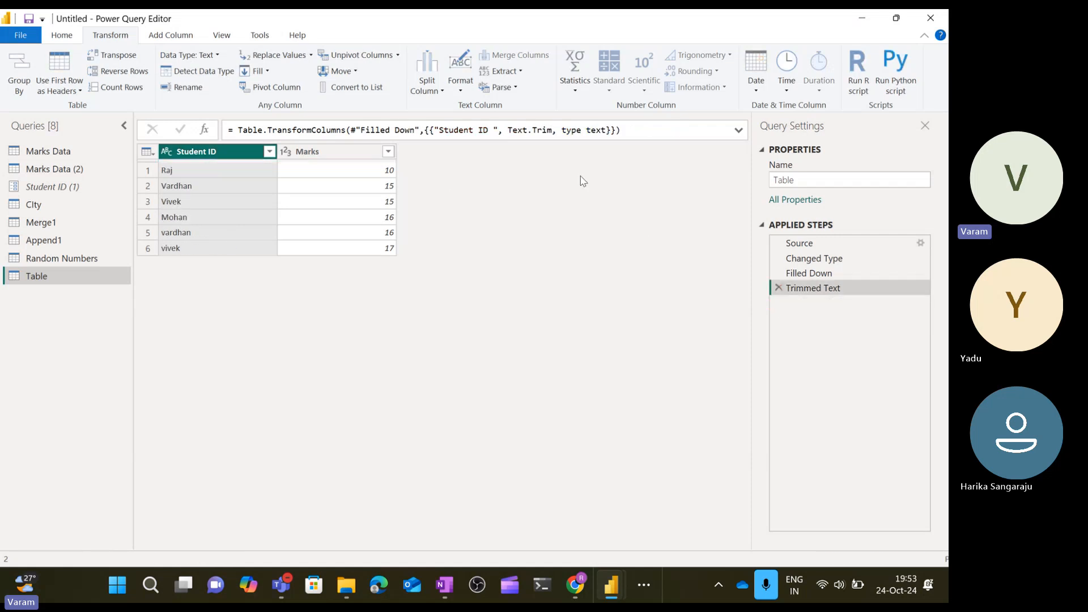
Add the suffix 6 to the Student ID values and delete the resulting Added Suffix step.
left_click(462, 85)
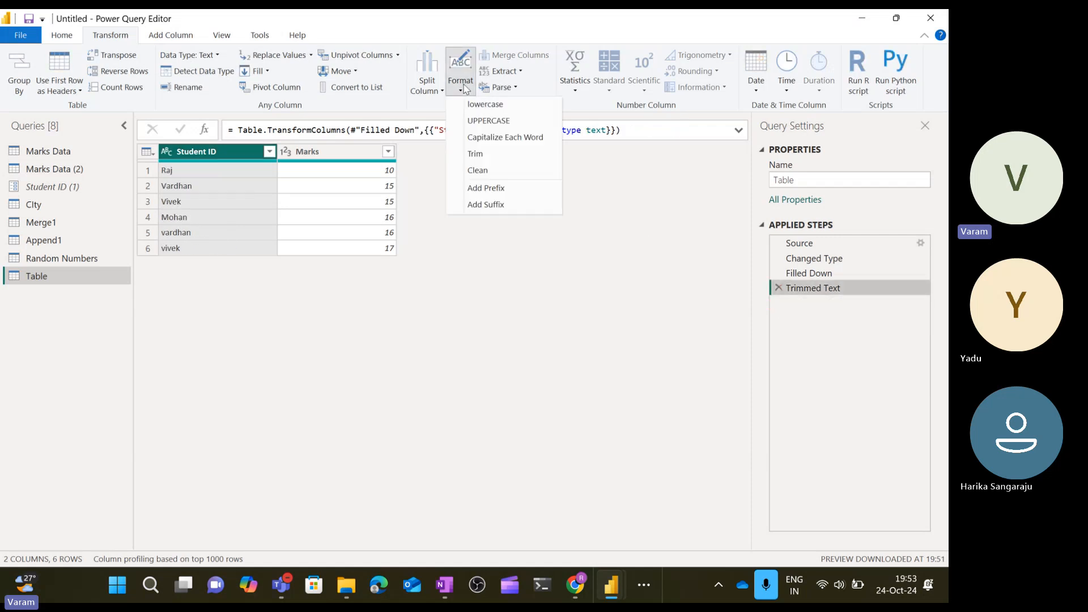
left_click(491, 205)
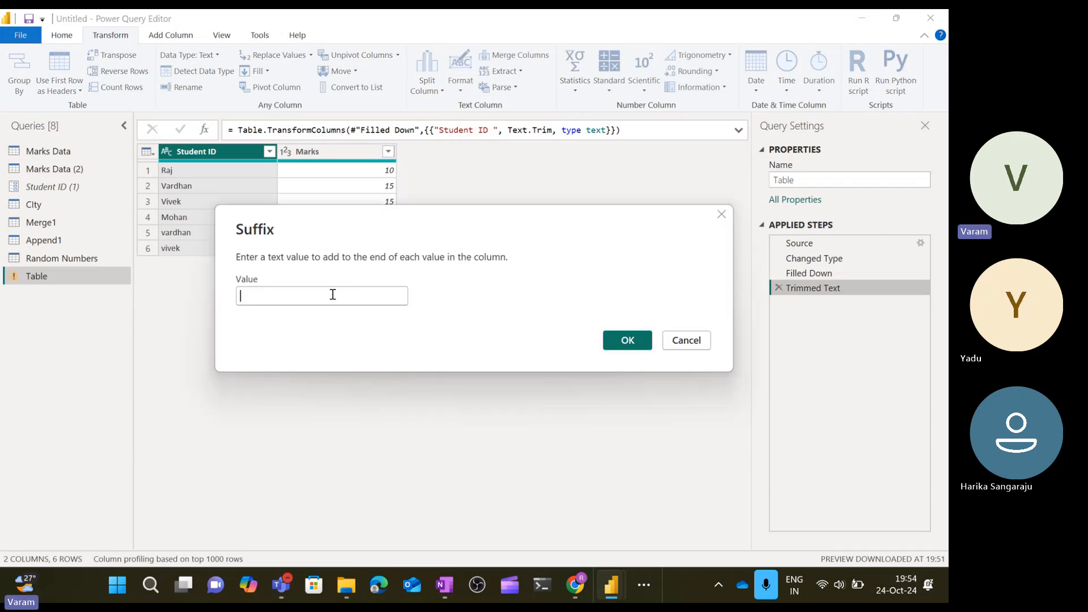
type("6")
left_click(613, 348)
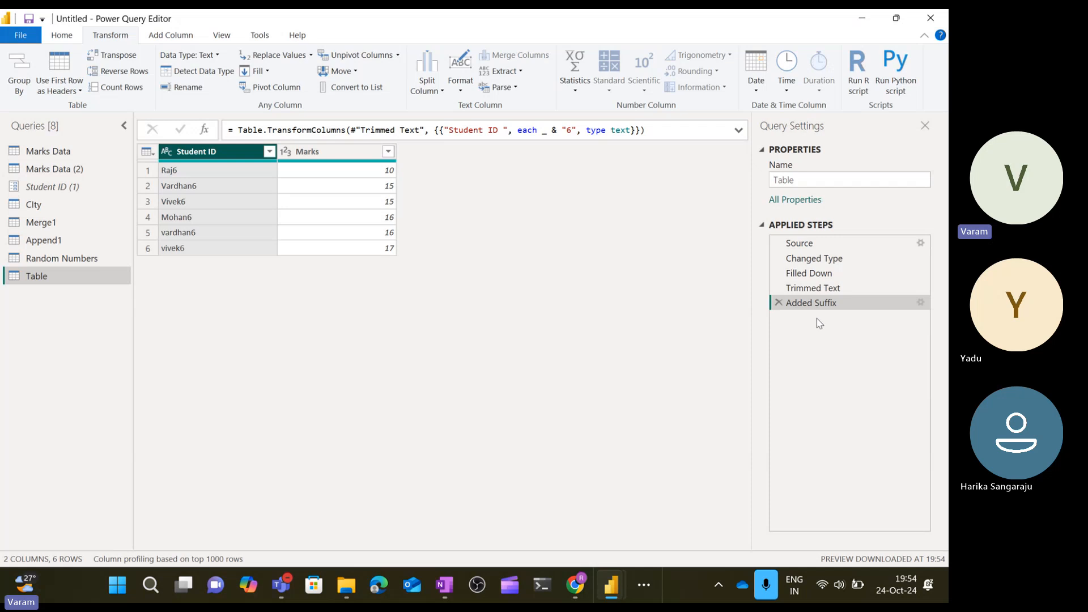
left_click(779, 303)
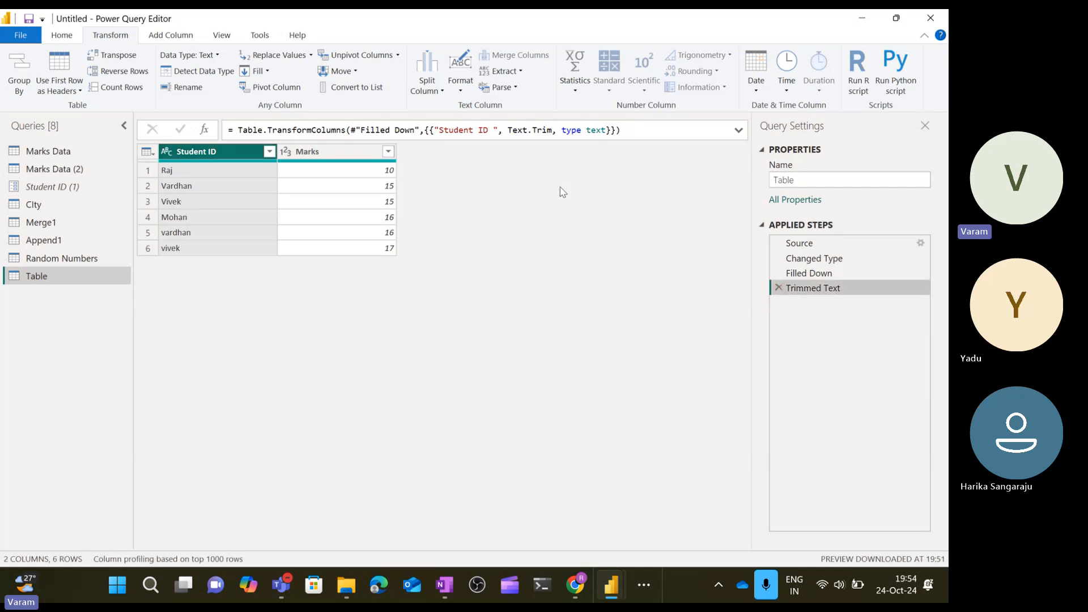
left_click(460, 91)
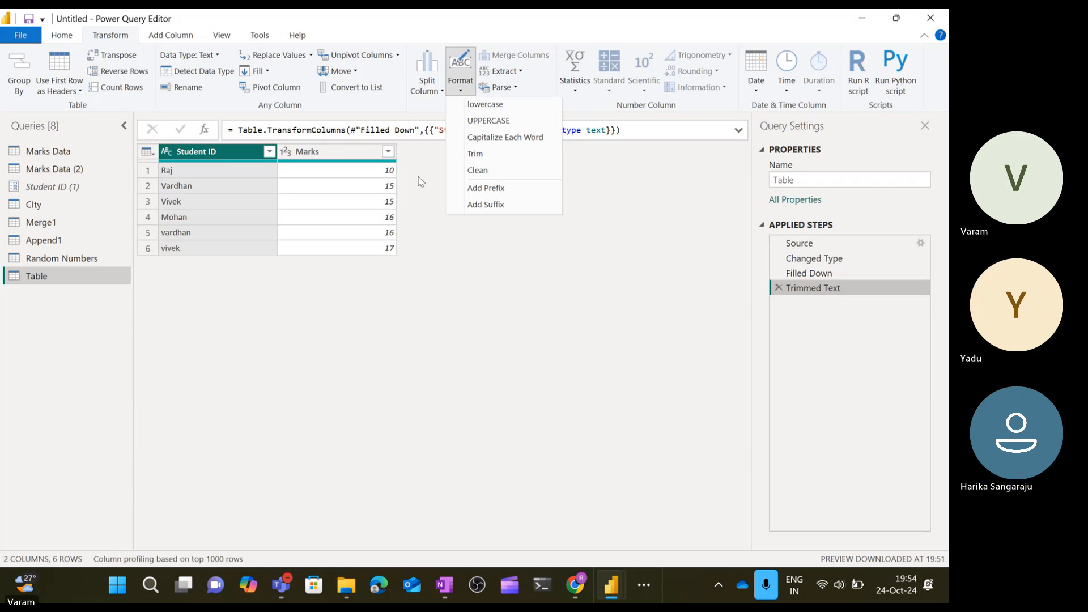
left_click(474, 250)
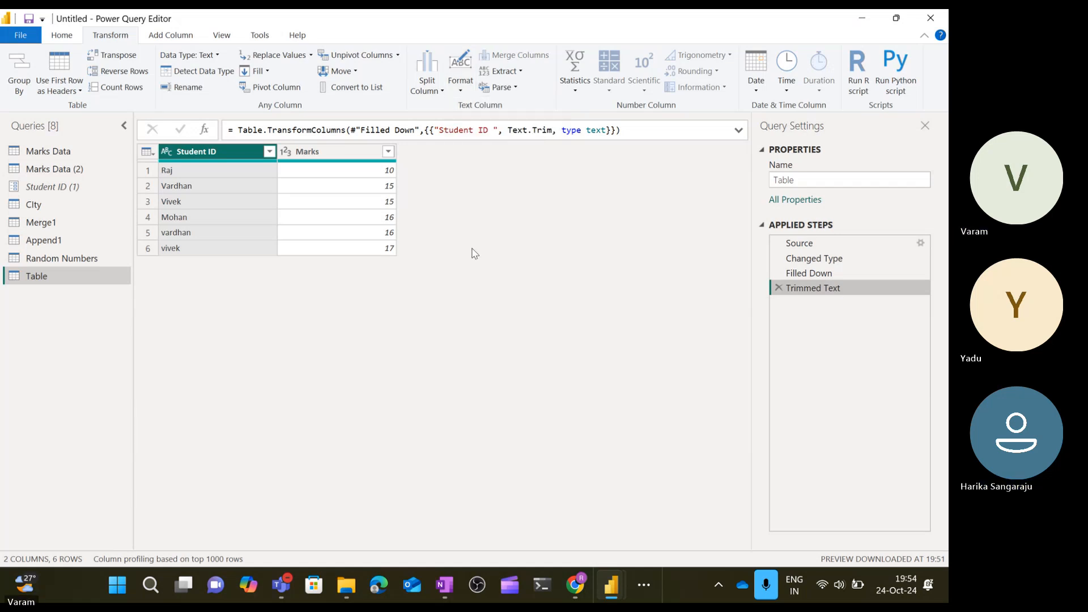
left_click(516, 72)
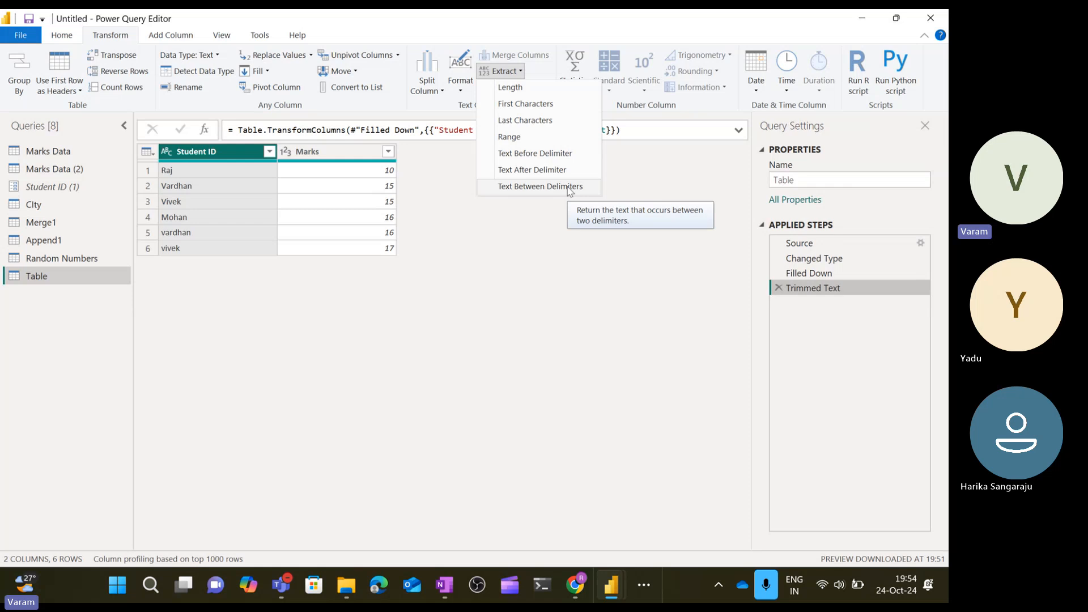
left_click(520, 294)
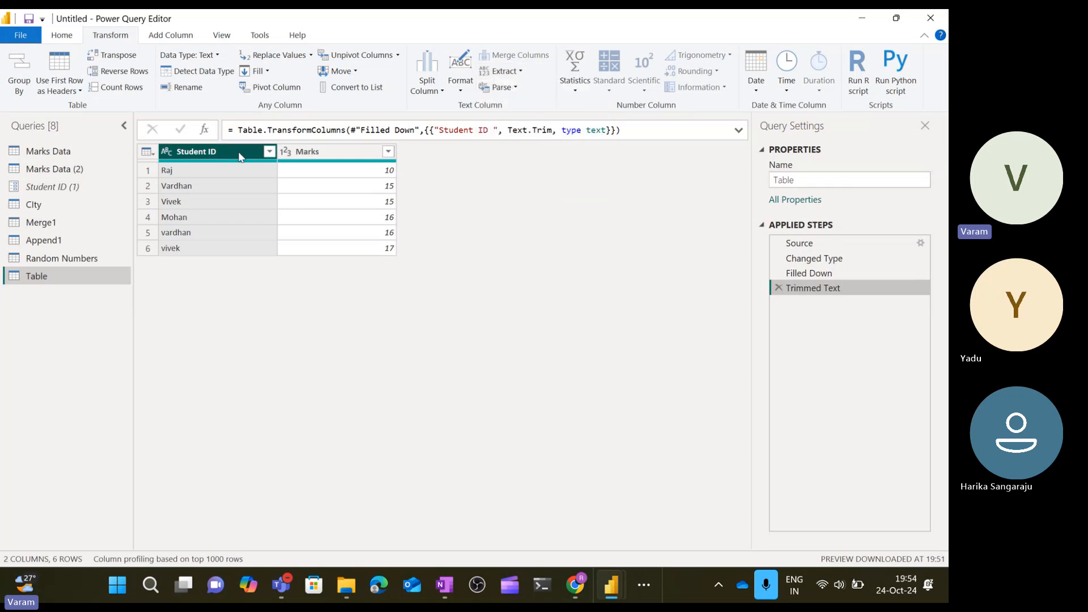
Extract the text length of the Student ID values and delete the resulting Calculated Text Length step.
left_click(522, 71)
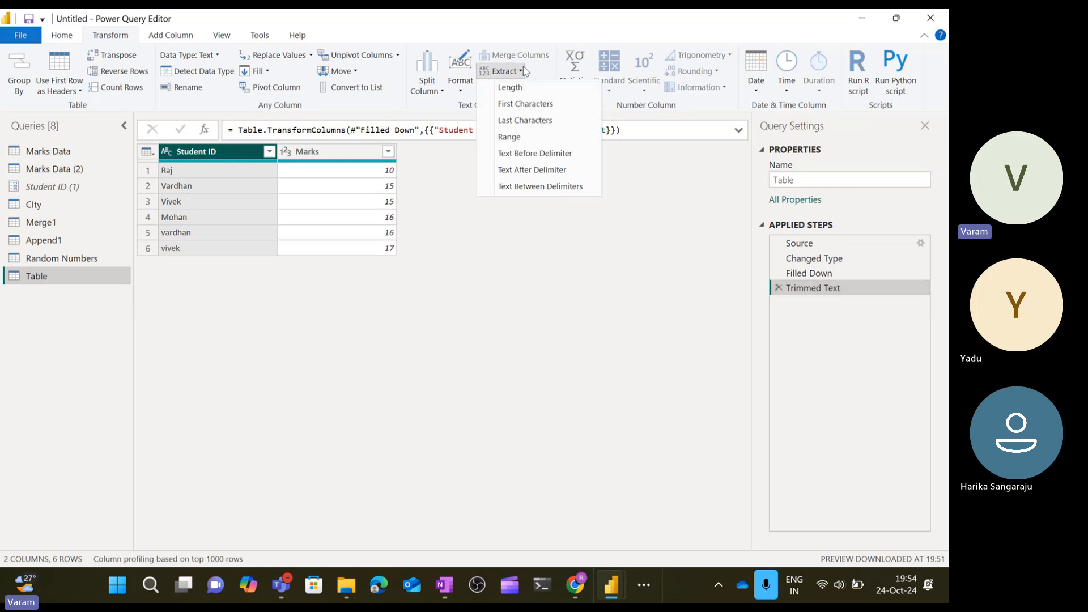
left_click(517, 88)
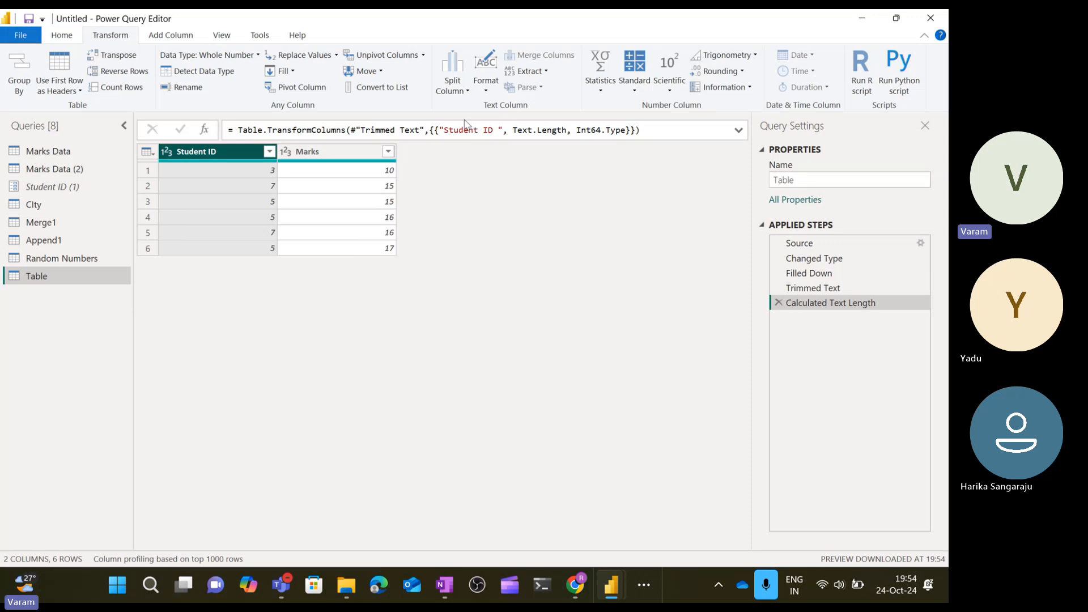
left_click(781, 300)
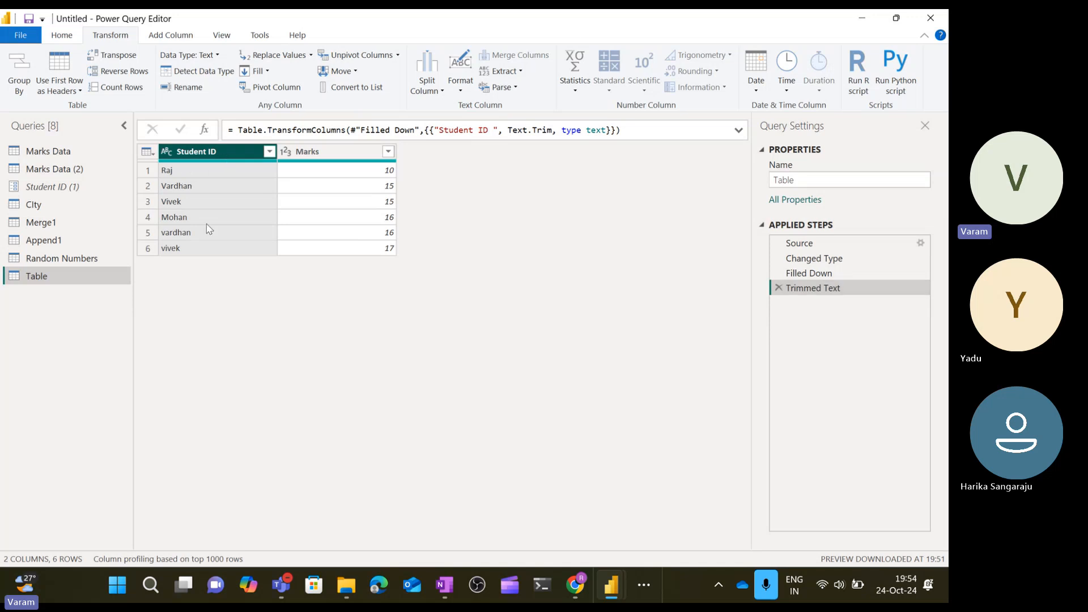
Replace the Student ID values with their character lengths once more and remove the Calculated Text Length step.
left_click(519, 72)
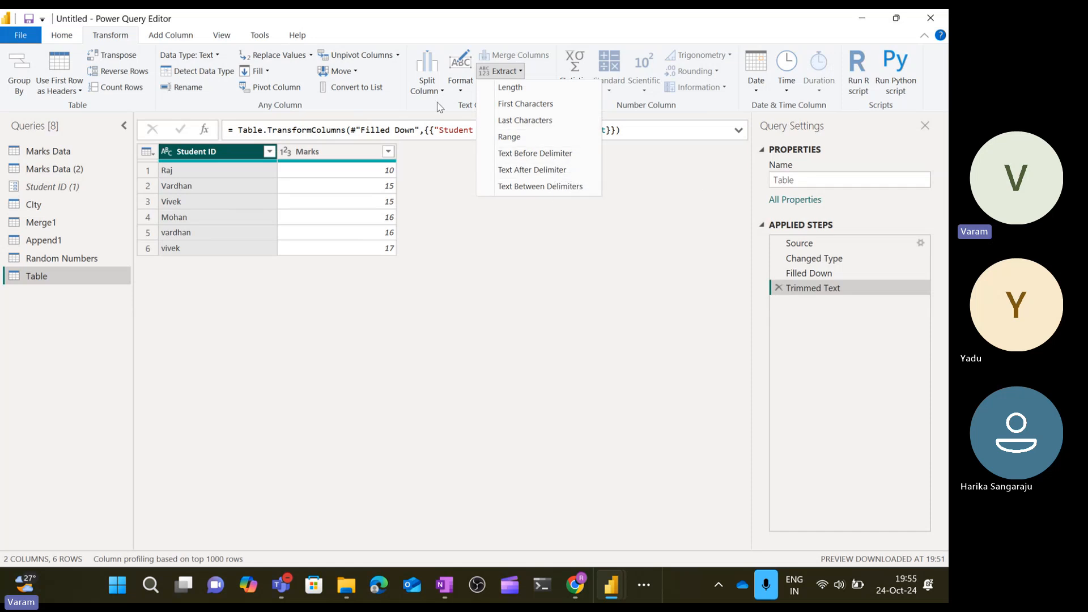
left_click(569, 89)
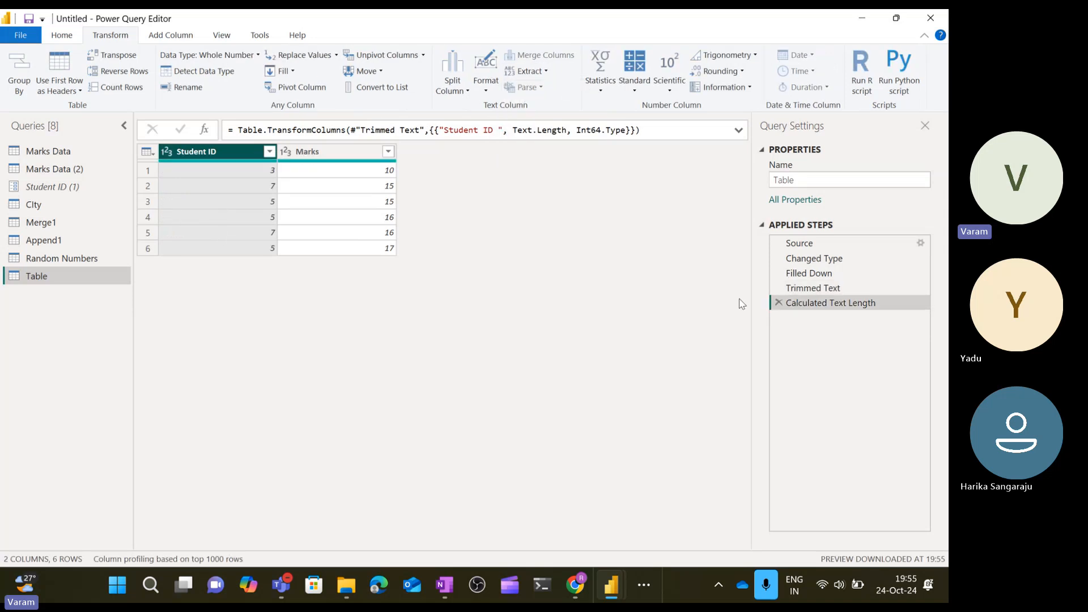
left_click(779, 303)
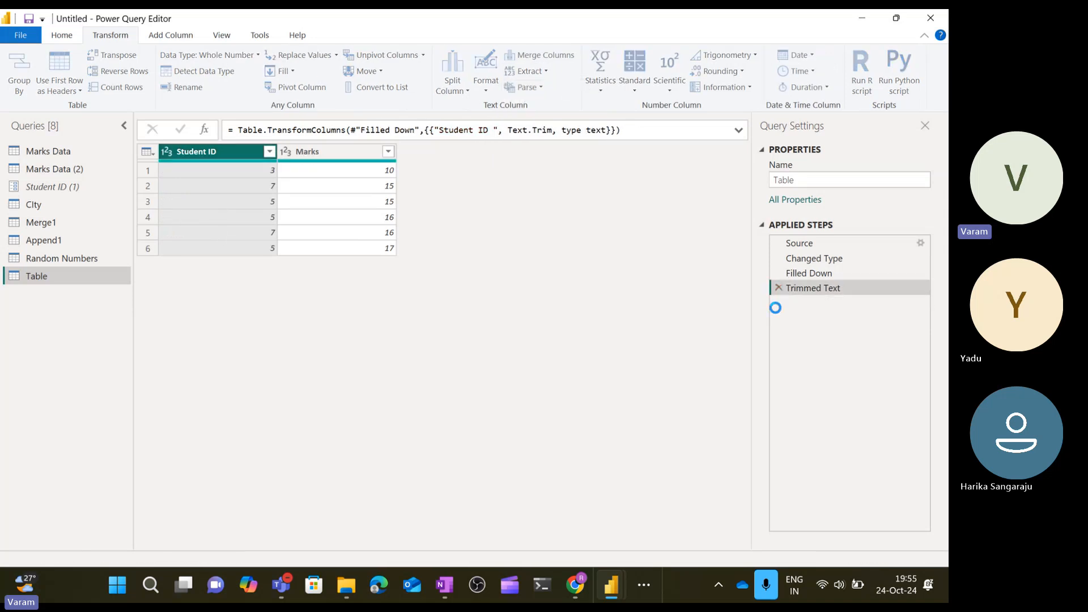
Extract the first 1 character of the Student ID values and delete the resulting Extracted First Characters step.
left_click(507, 71)
left_click(524, 106)
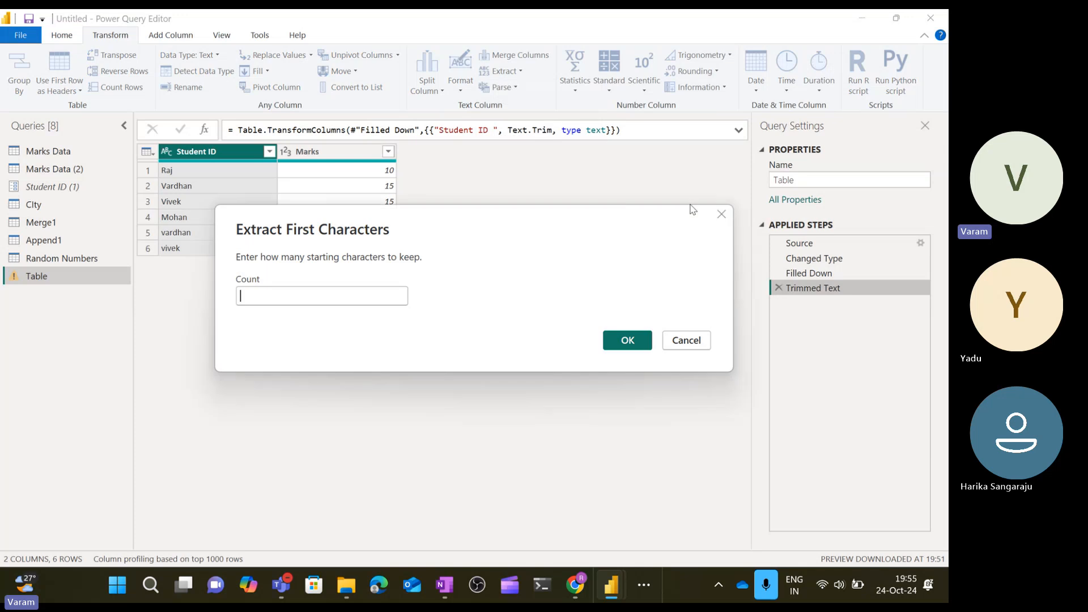
type("1")
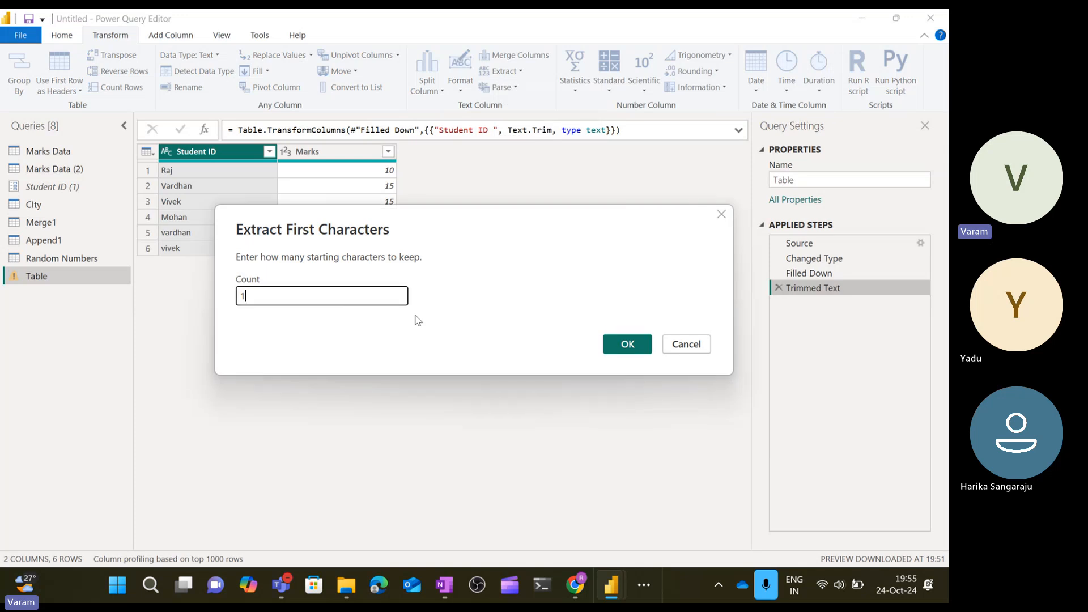
left_click(634, 341)
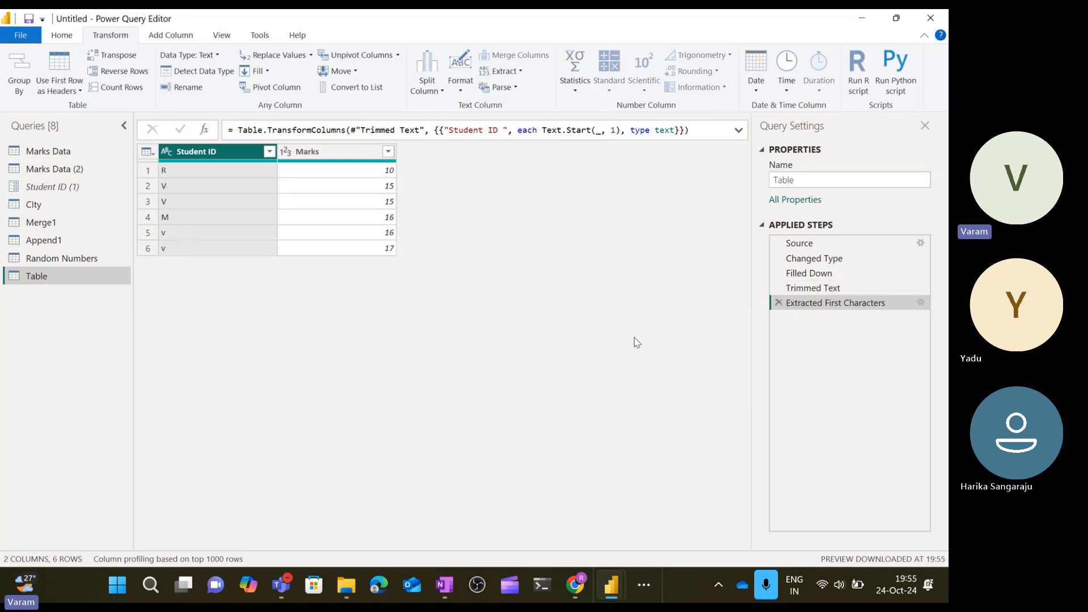
left_click(780, 303)
Extract the last 1 character of the Student ID values and delete the resulting Extracted Last Characters step.
left_click(518, 73)
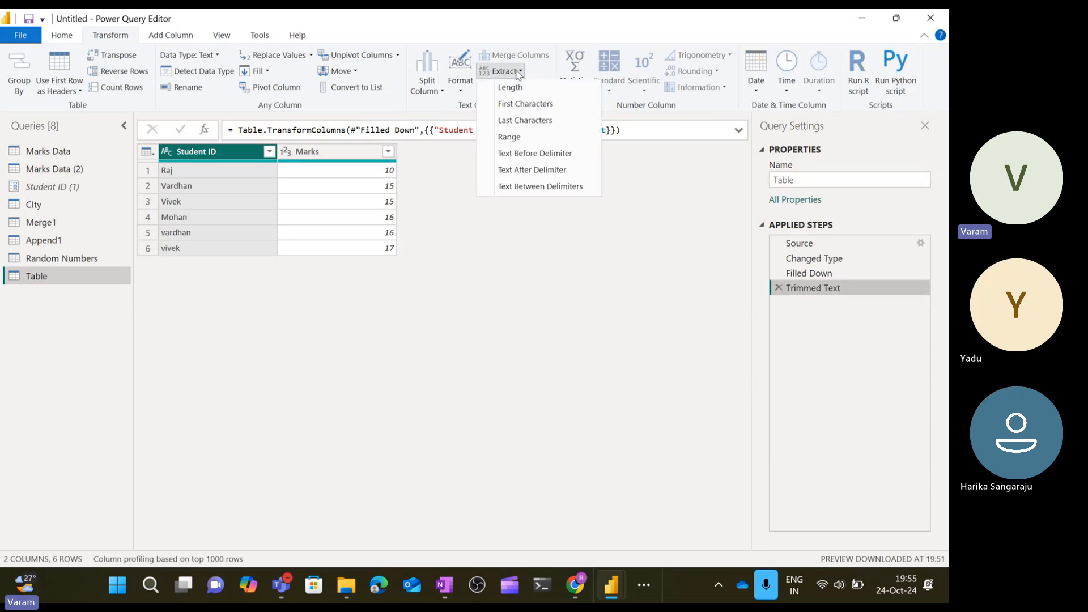
left_click(525, 120)
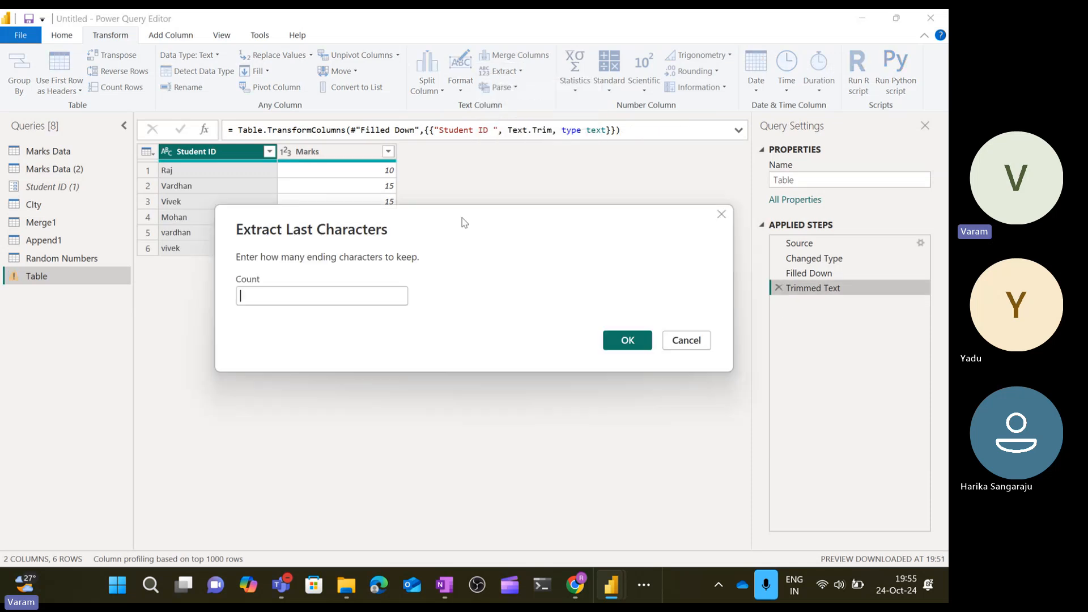
type("5")
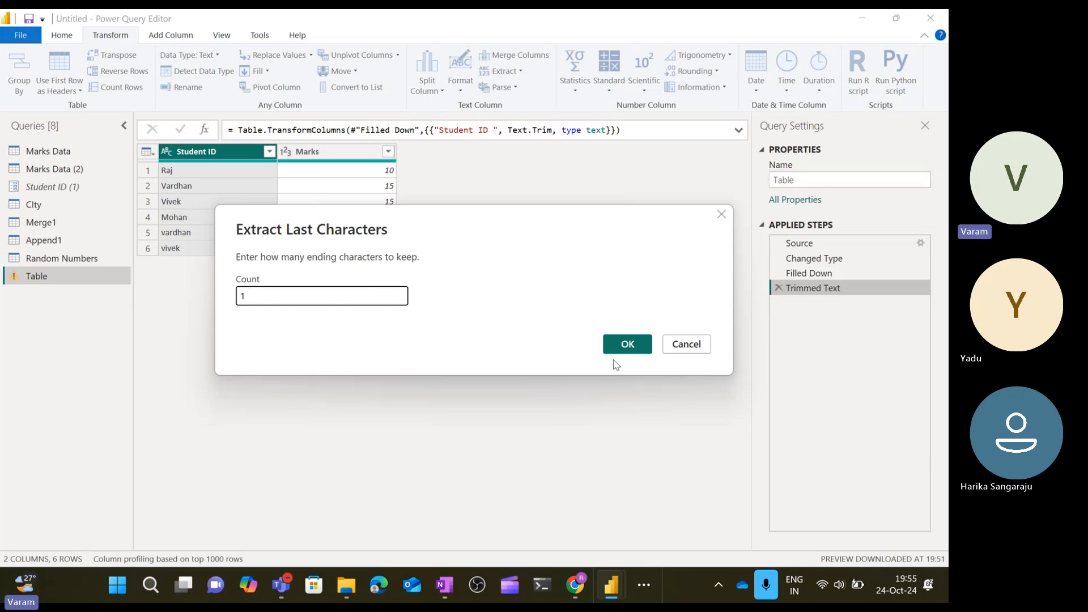
left_click(630, 344)
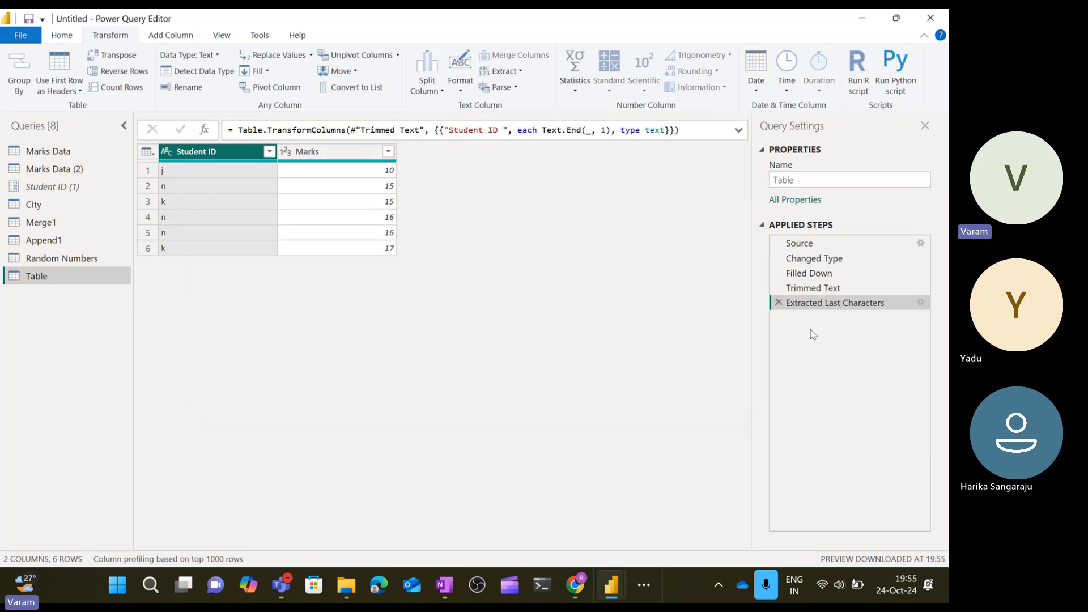
left_click(779, 303)
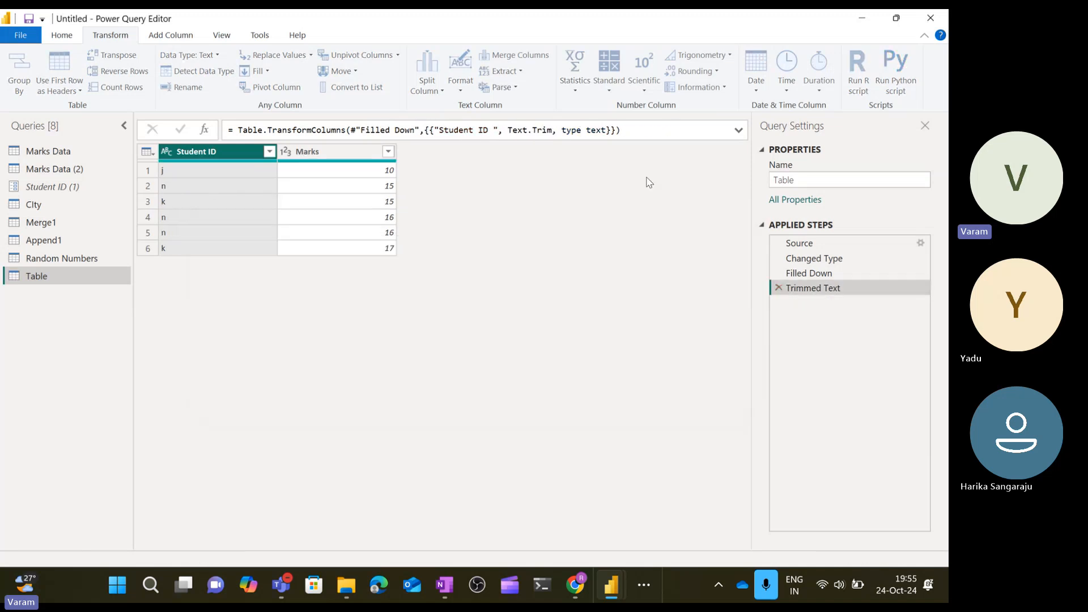
Extract a text range from Student ID with starting index 1 and 2 characters, and delete the resulting Extracted Text Range step.
left_click(519, 72)
left_click(509, 137)
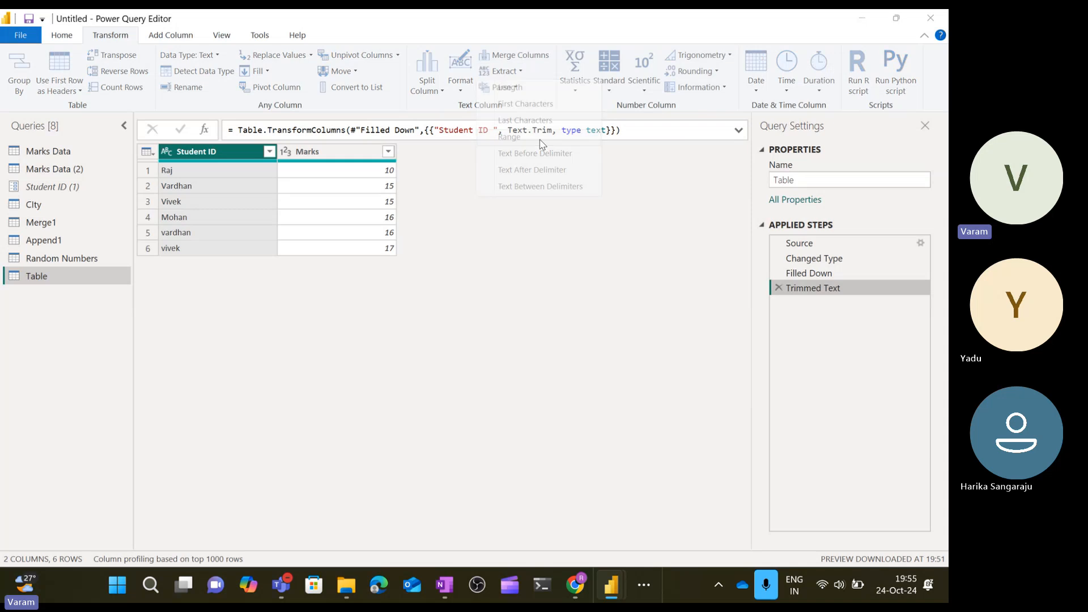
type("1")
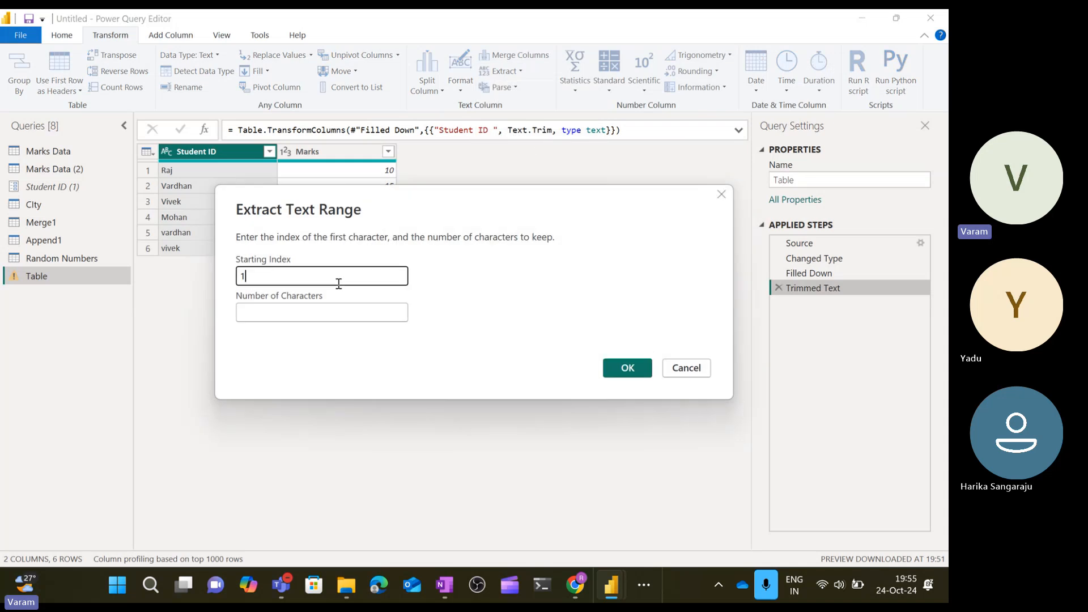
left_click(320, 311)
type("2")
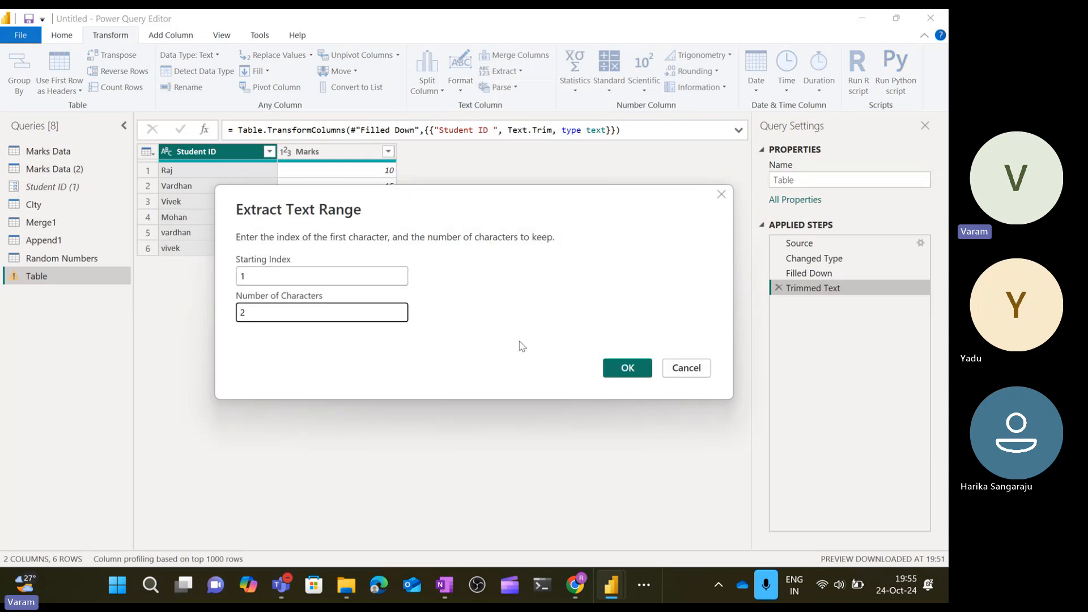
left_click(627, 368)
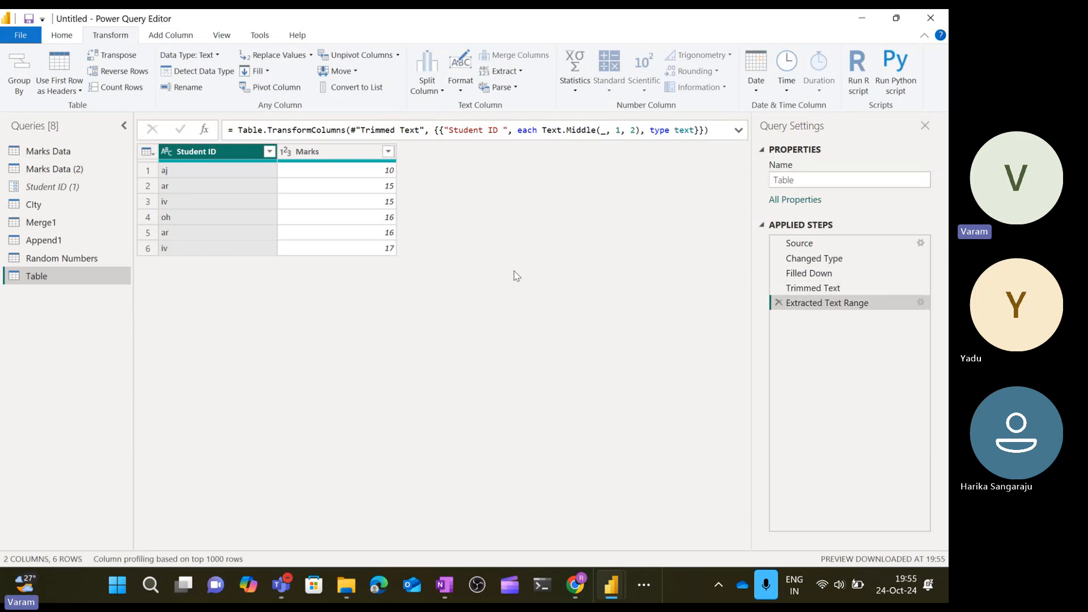
left_click(778, 302)
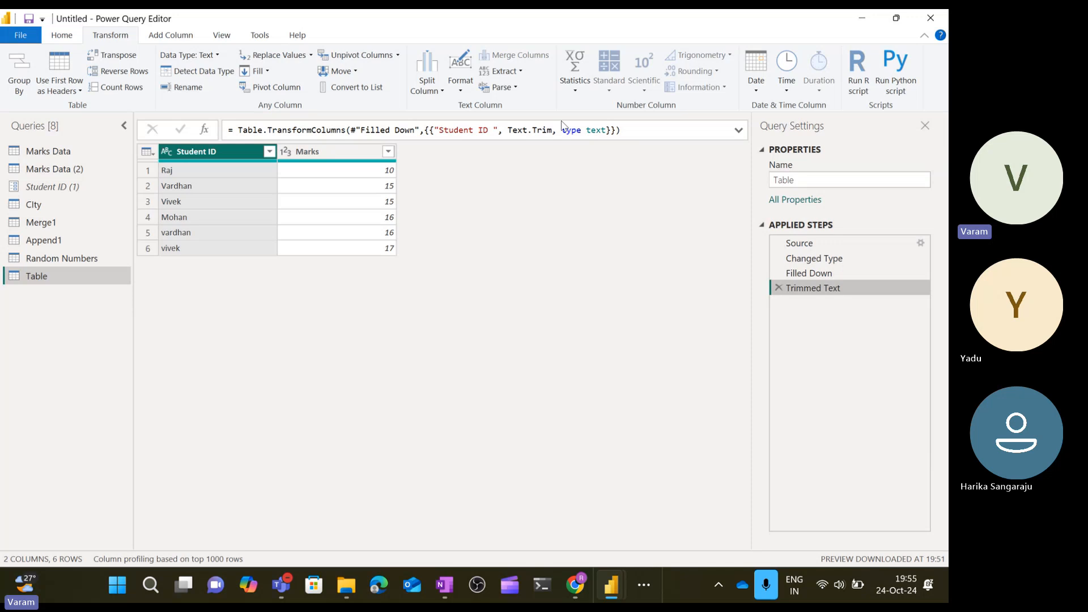
Review the Text Before Delimiter settings for Student ID, including the delimiter types and advanced options, without applying them.
left_click(519, 71)
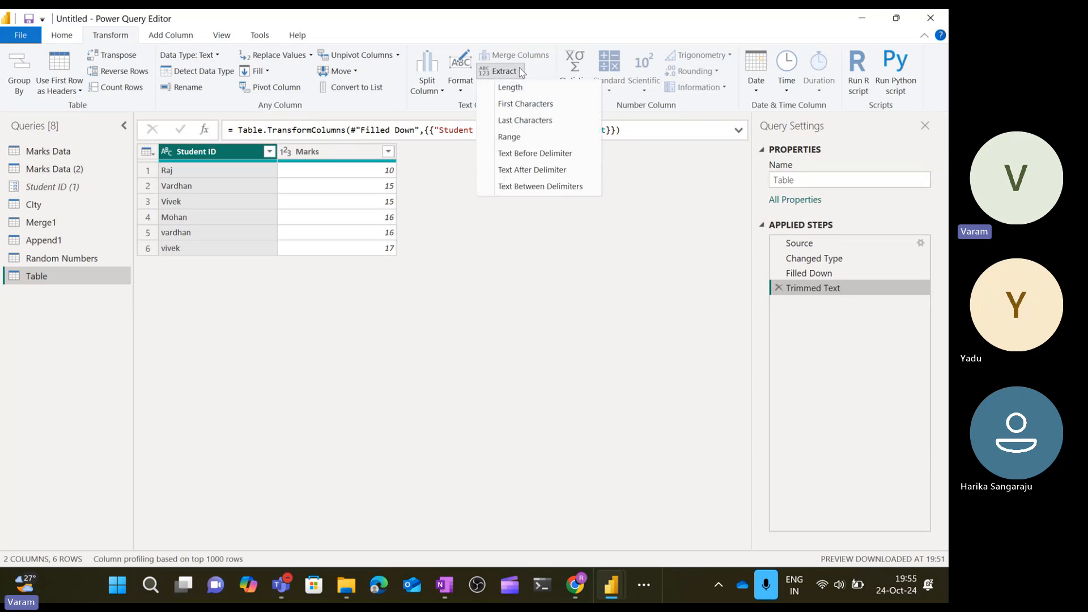
left_click(553, 154)
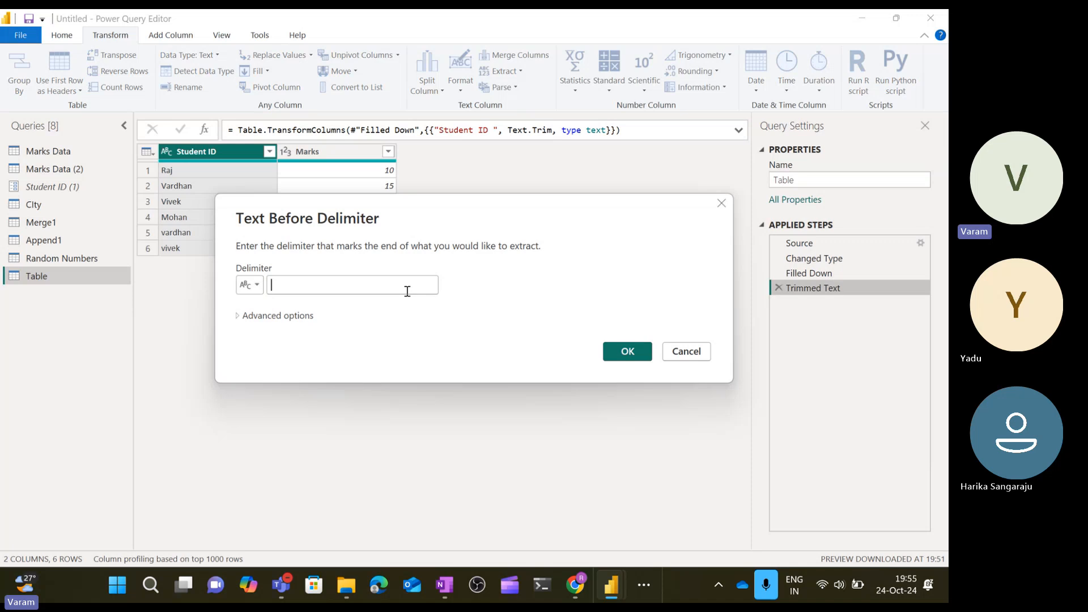
left_click(250, 316)
left_click(258, 284)
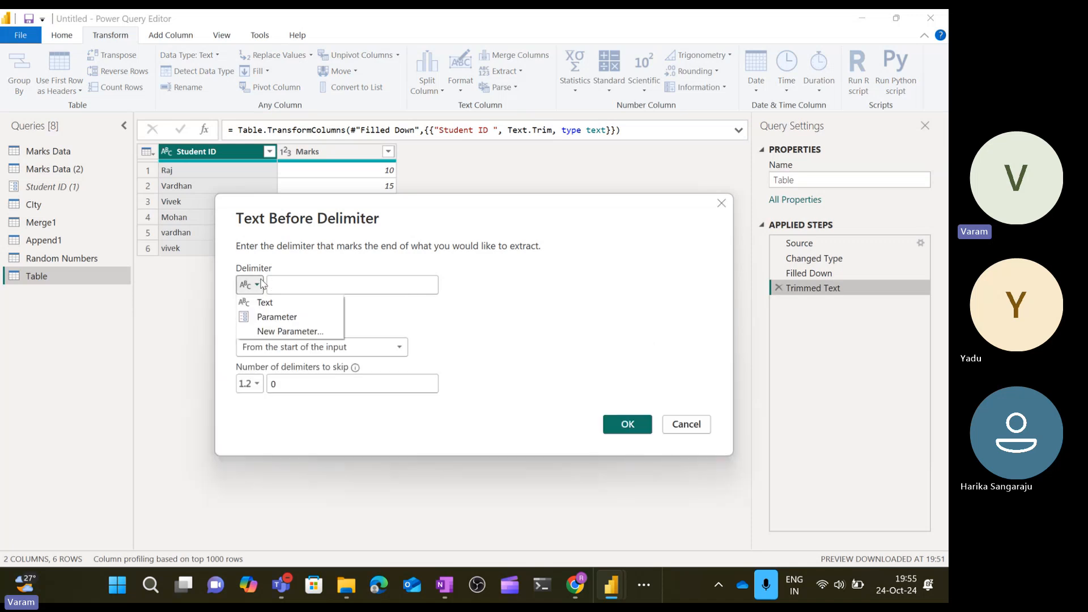
left_click(486, 339)
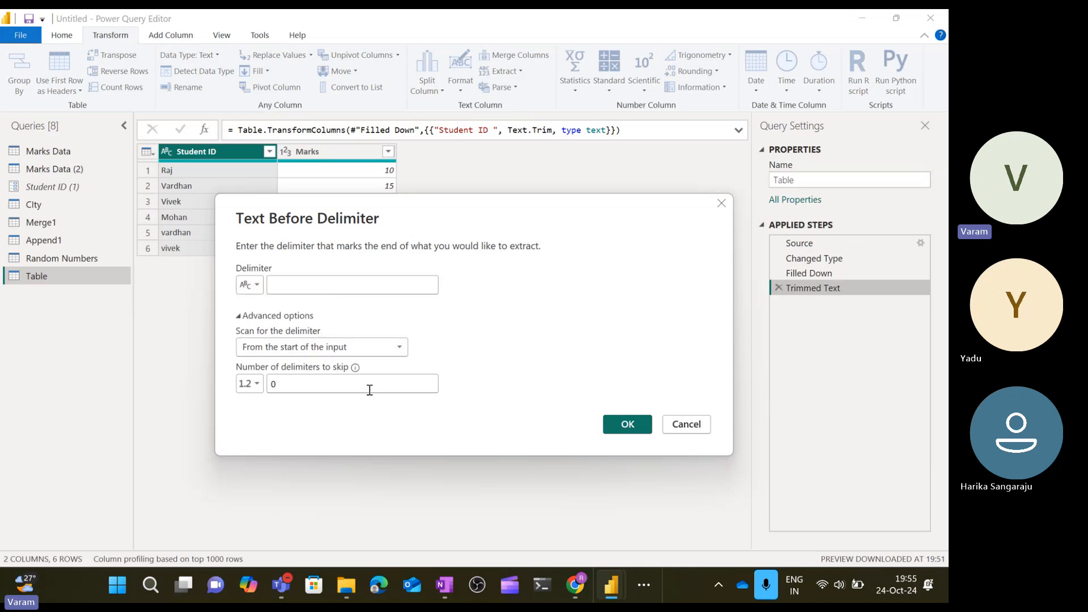
left_click(689, 430)
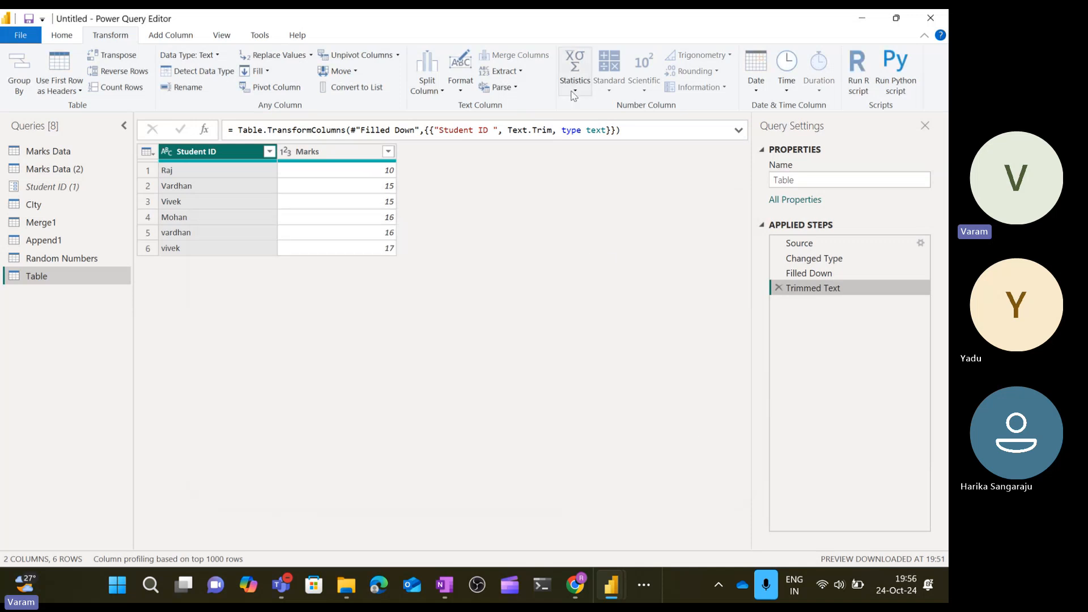
Review the Split Column by Delimiter settings for Student ID and the delimiter-based Extract options without applying any.
left_click(426, 86)
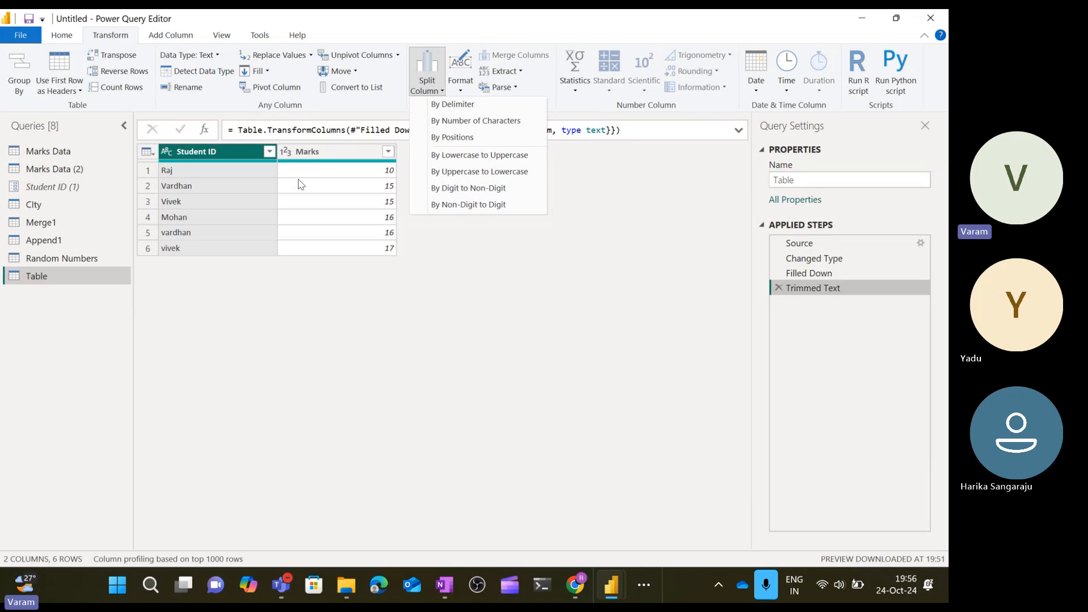
left_click(459, 105)
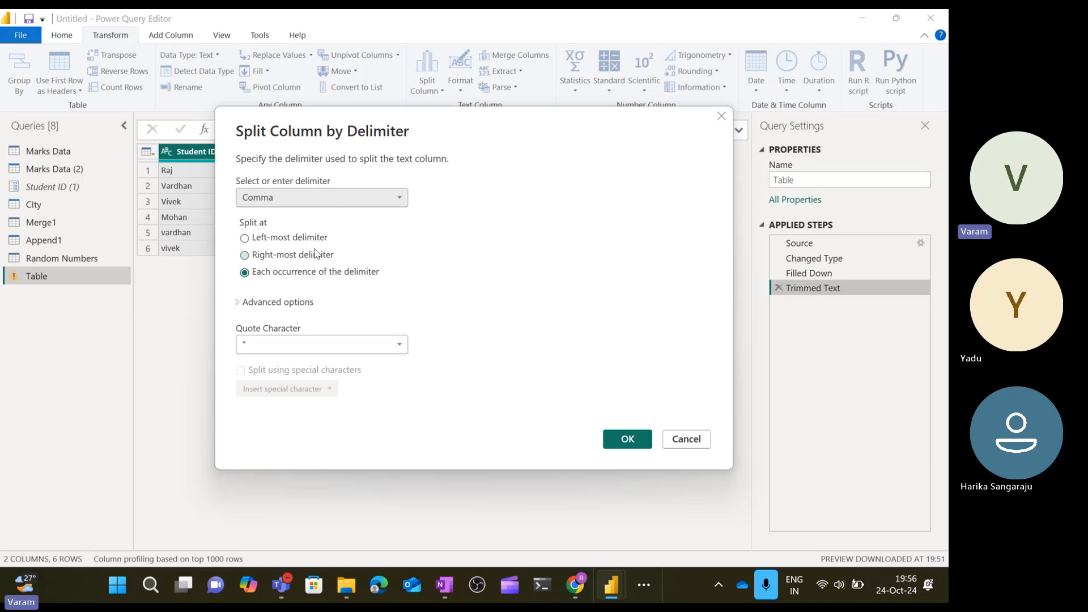
left_click(686, 439)
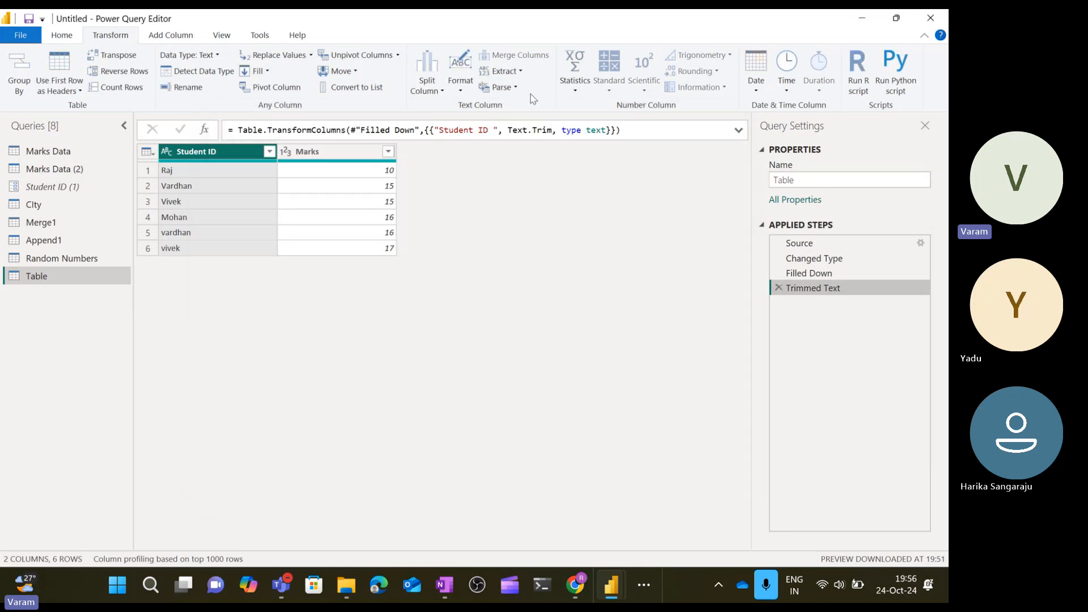
left_click(522, 72)
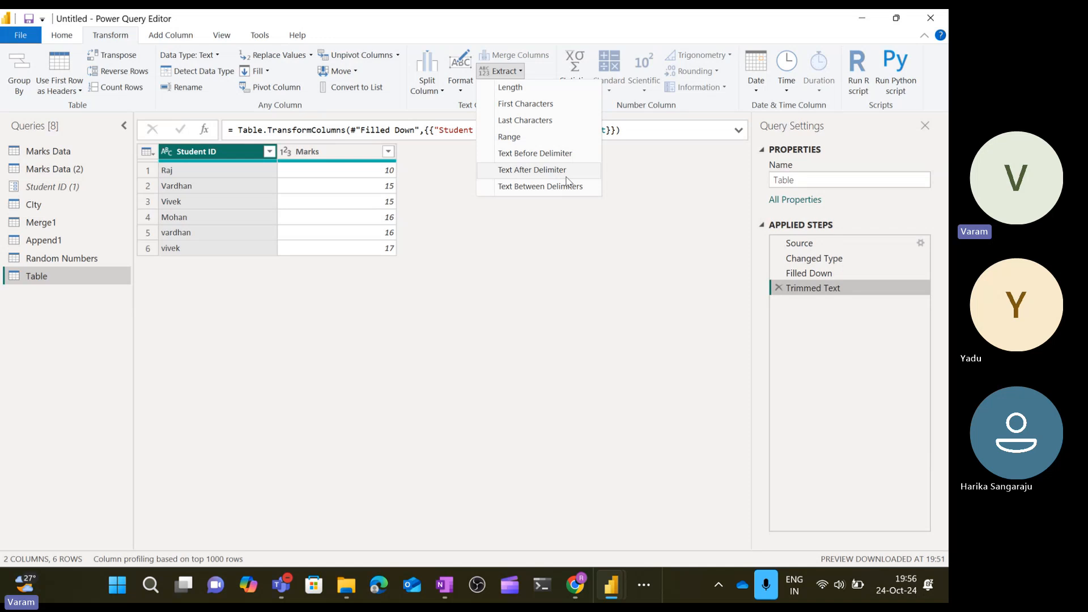
left_click(592, 205)
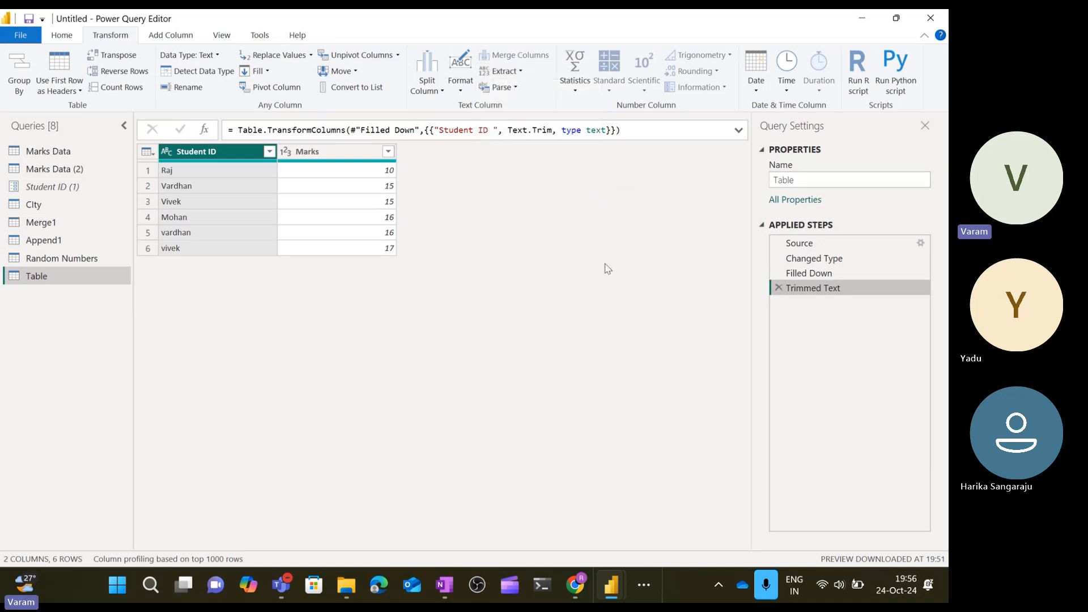
Parse the Student ID values as XML and delete the resulting Parsed XML step.
left_click(503, 89)
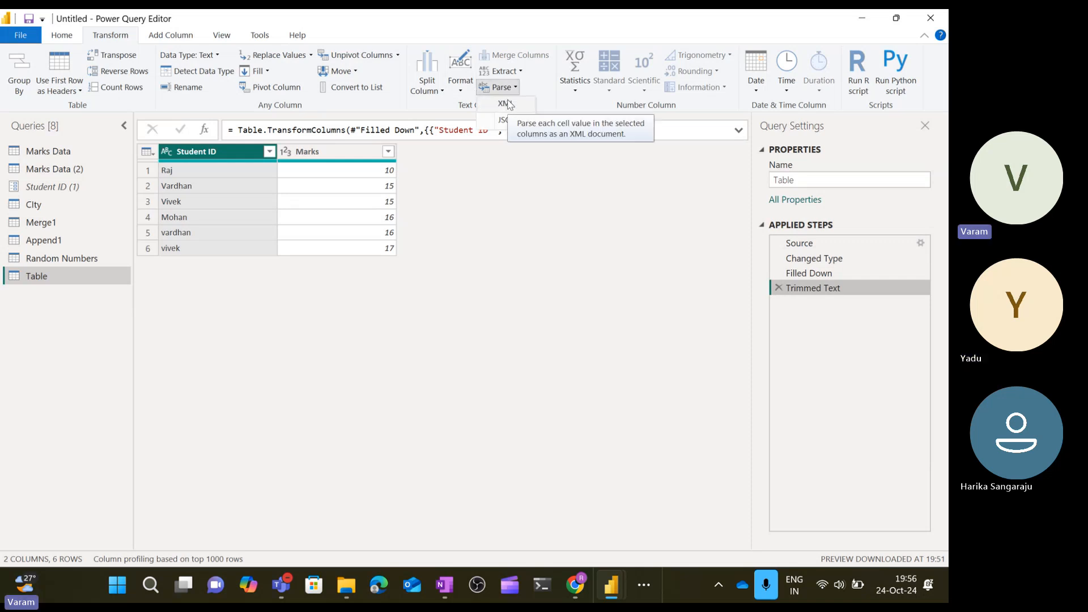
left_click(518, 195)
left_click(513, 86)
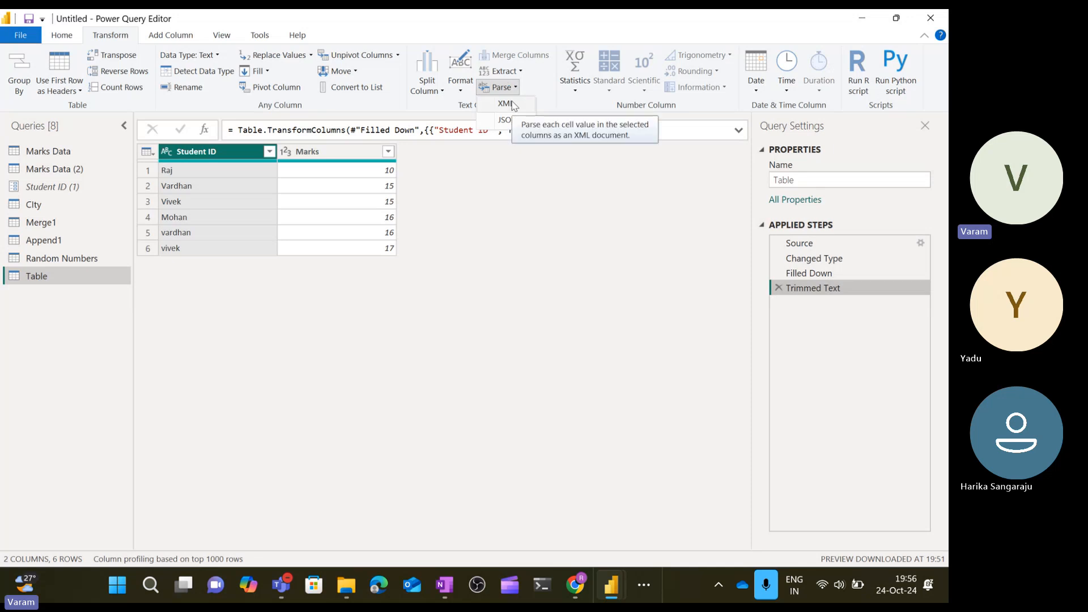
left_click(511, 104)
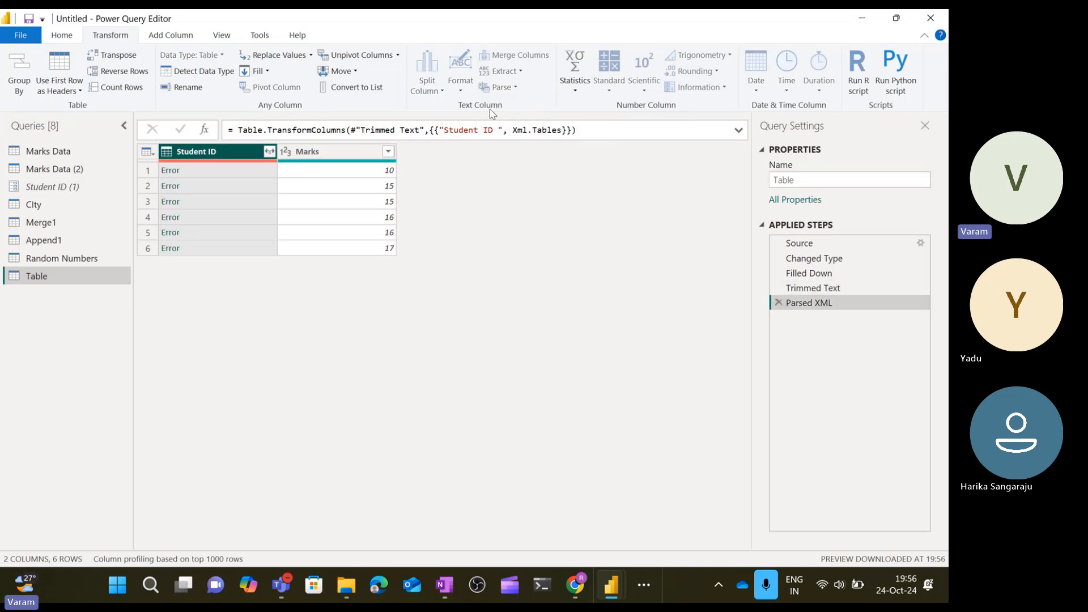
left_click(778, 303)
Parse the Student ID values as JSON and delete the resulting Parsed JSON step.
left_click(512, 88)
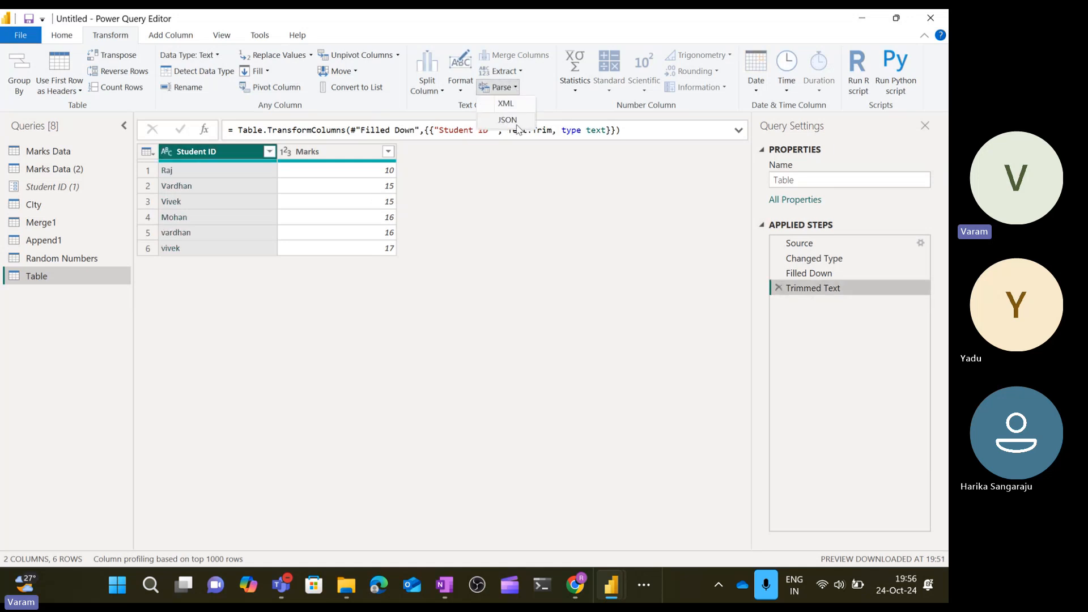
left_click(518, 129)
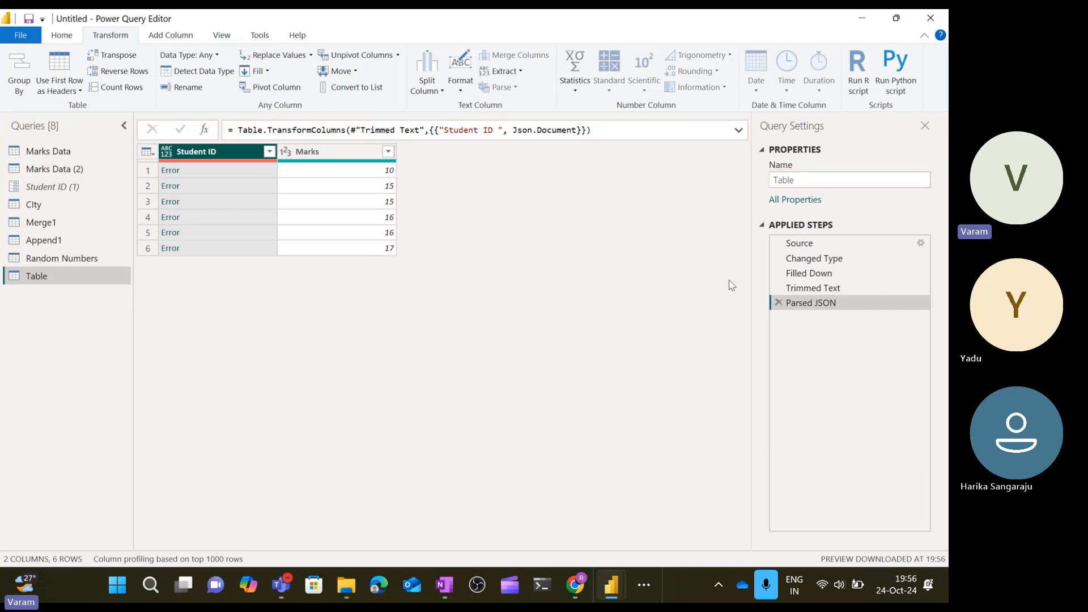
left_click(777, 302)
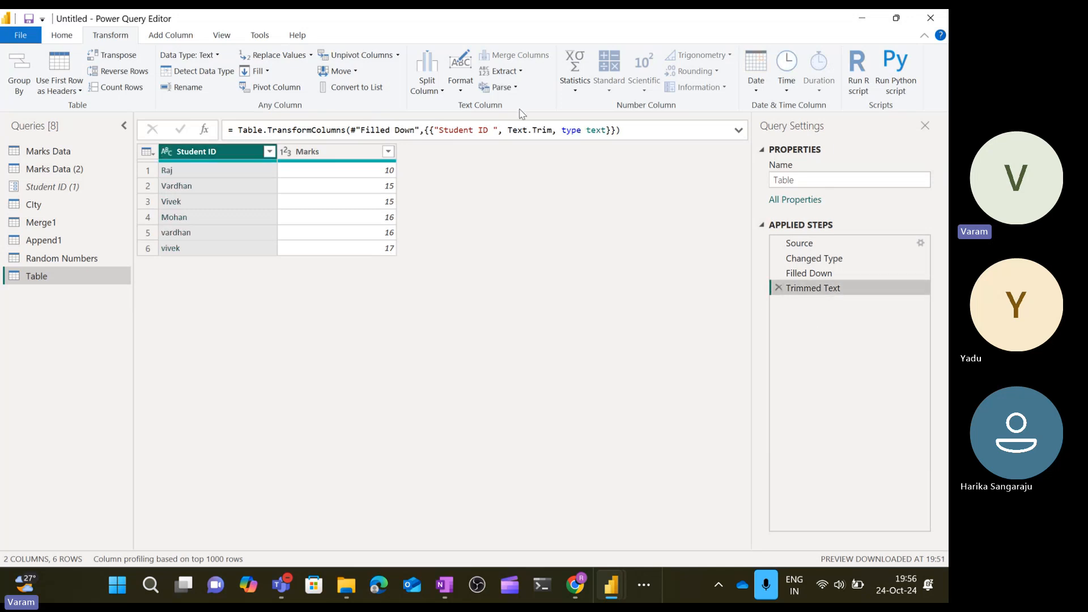
left_click(515, 88)
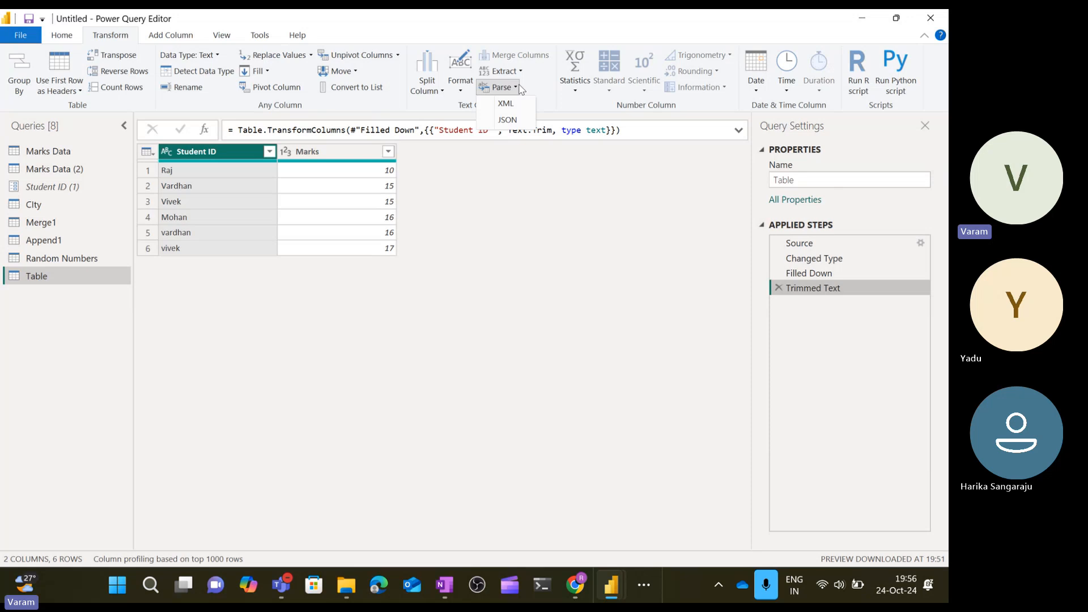
left_click(608, 231)
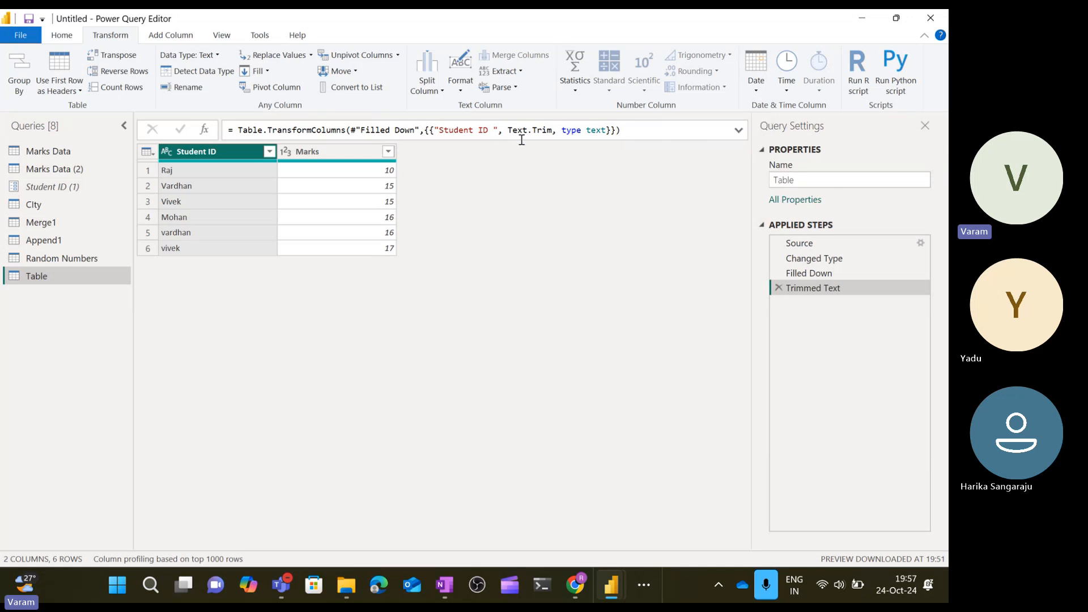
left_click(576, 90)
left_click(578, 94)
left_click(756, 82)
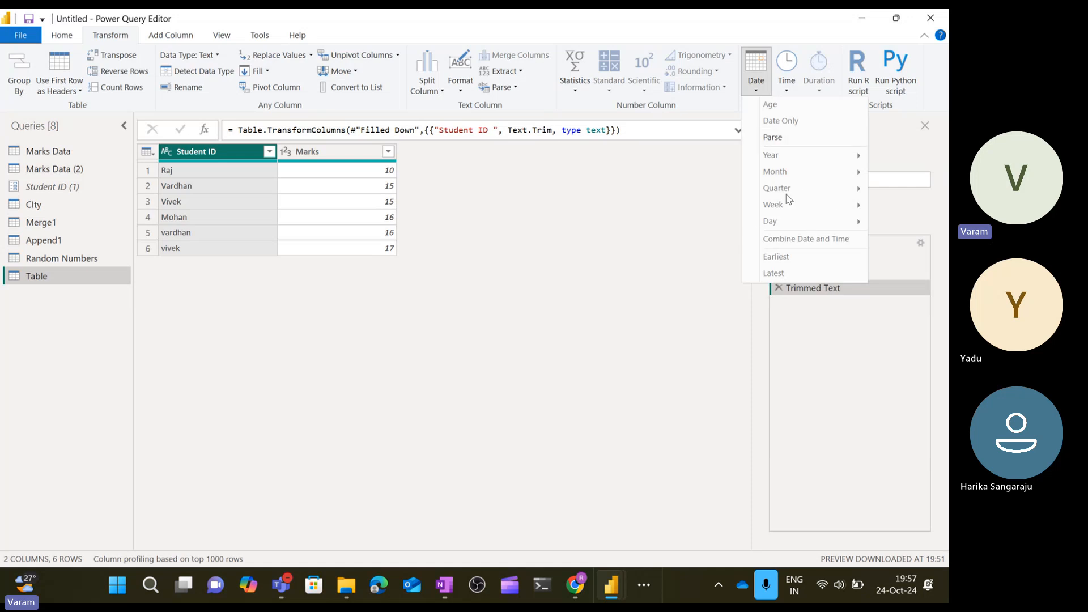
Review the Date and Time transformations available for Student ID, and check the number transformations for the Marks column.
left_click(712, 198)
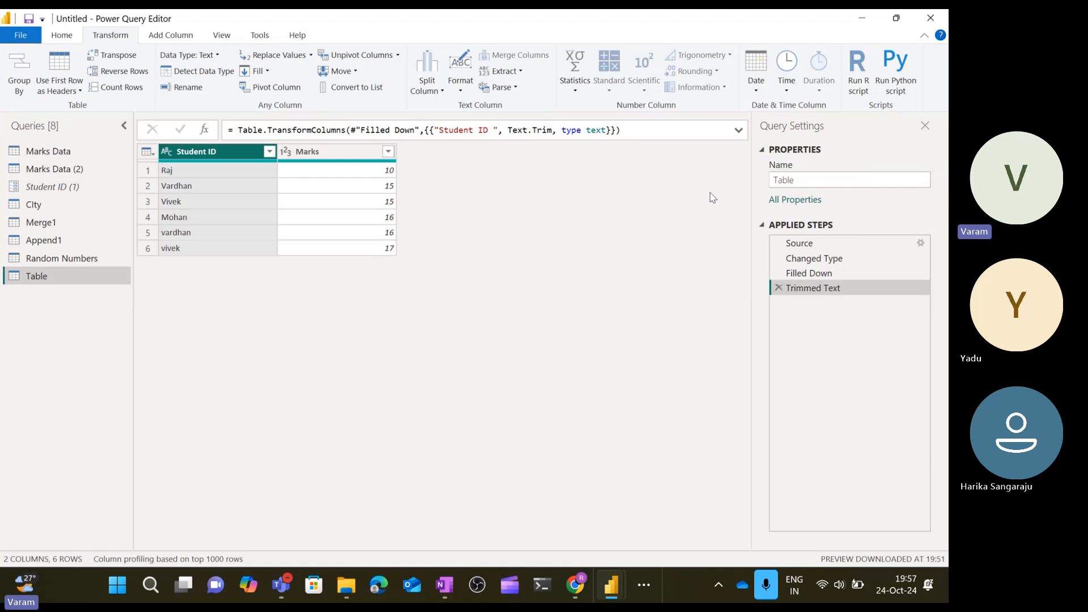
left_click(782, 91)
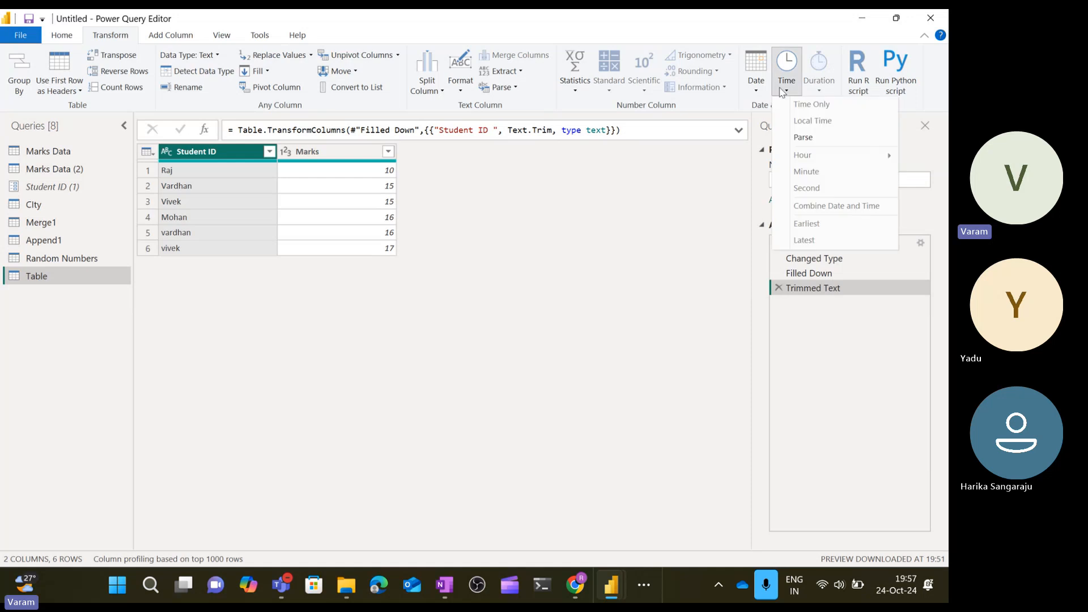
left_click(682, 254)
left_click(341, 150)
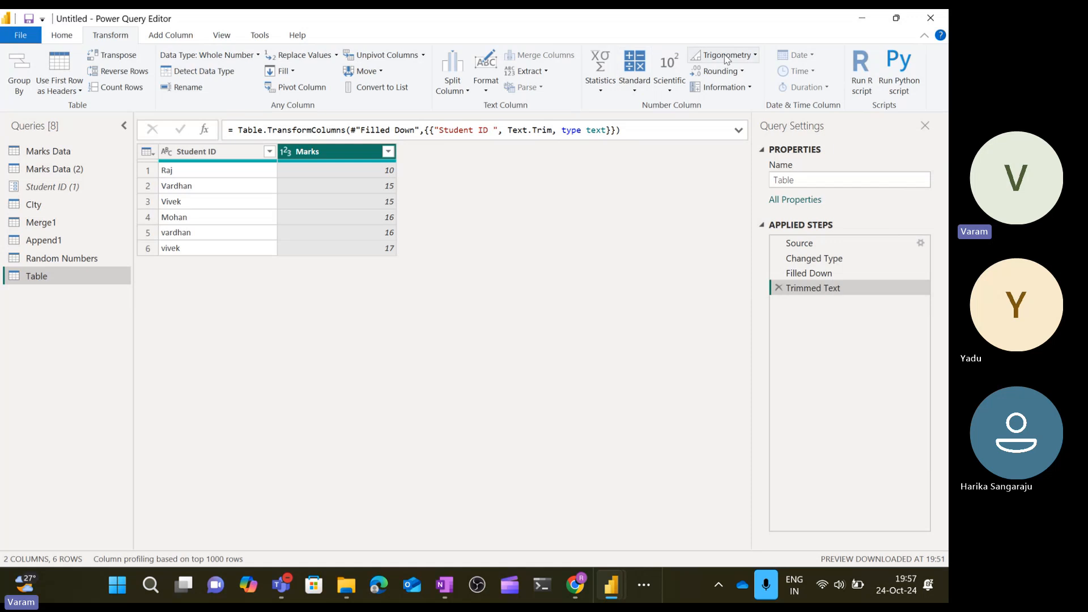
Examine the commands for adding columns, including the Extract and Format options, and compare them with the Transform commands.
left_click(170, 34)
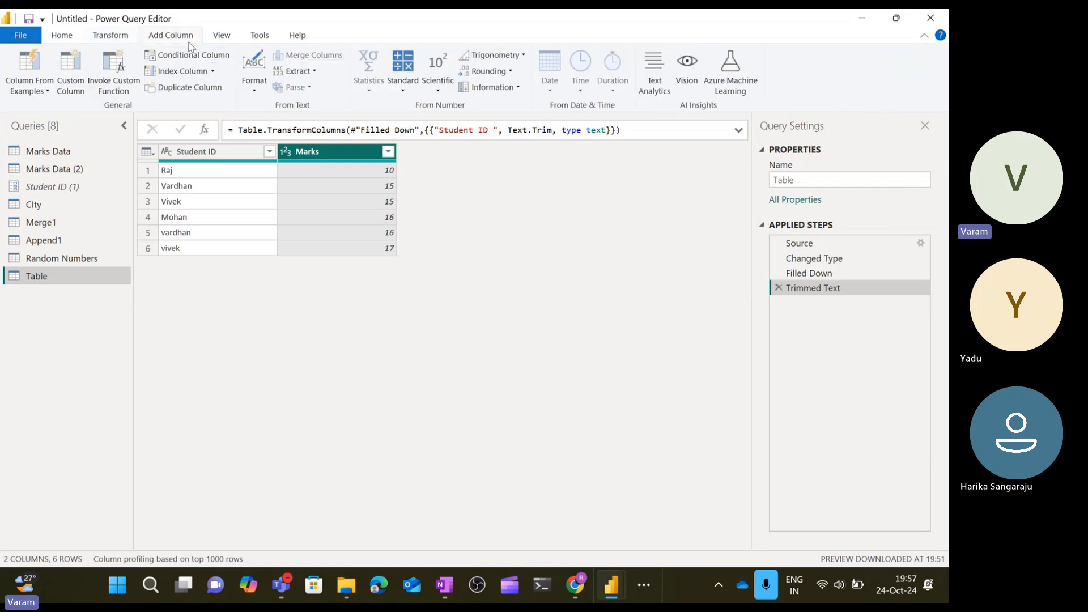
left_click(313, 72)
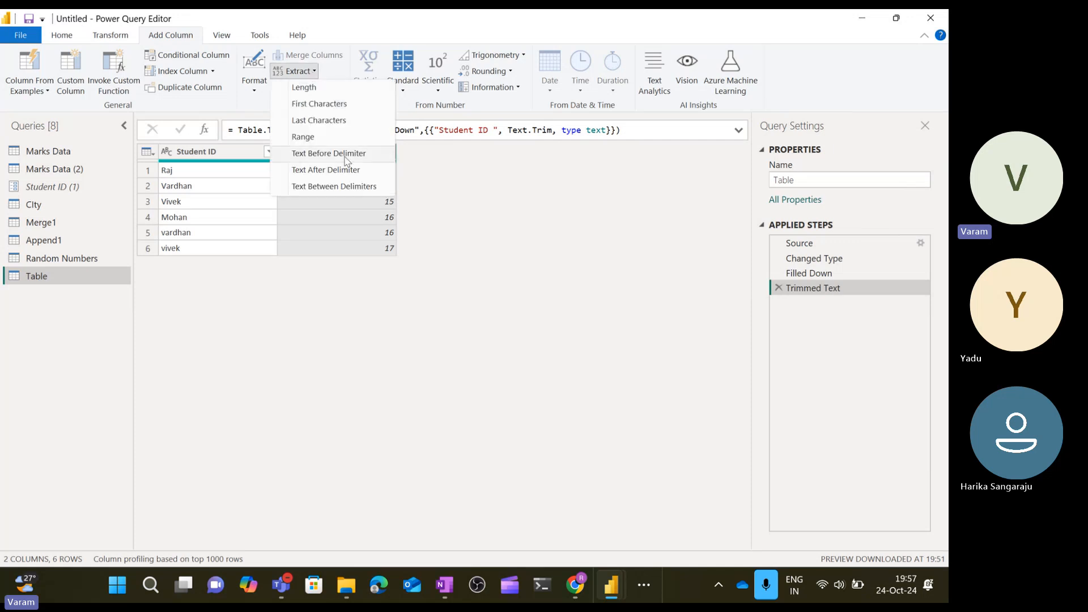
left_click(258, 93)
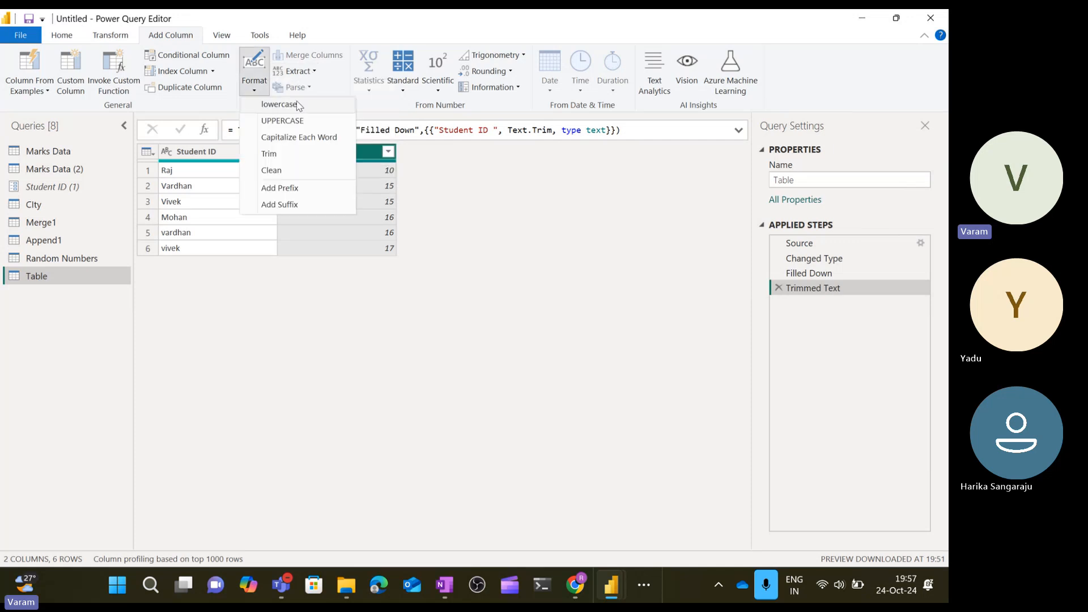
left_click(549, 223)
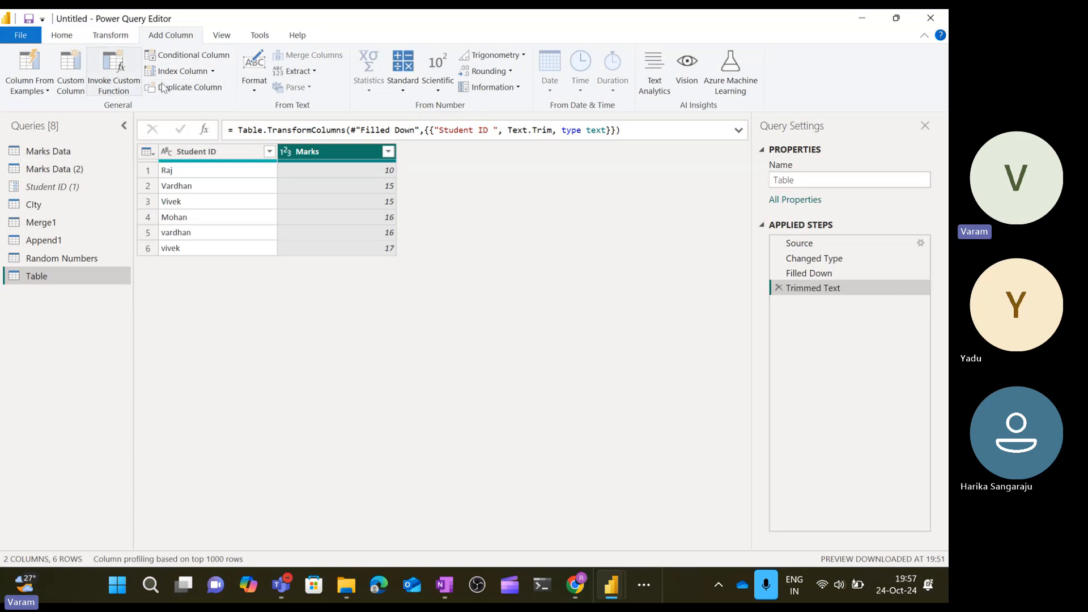
left_click(120, 35)
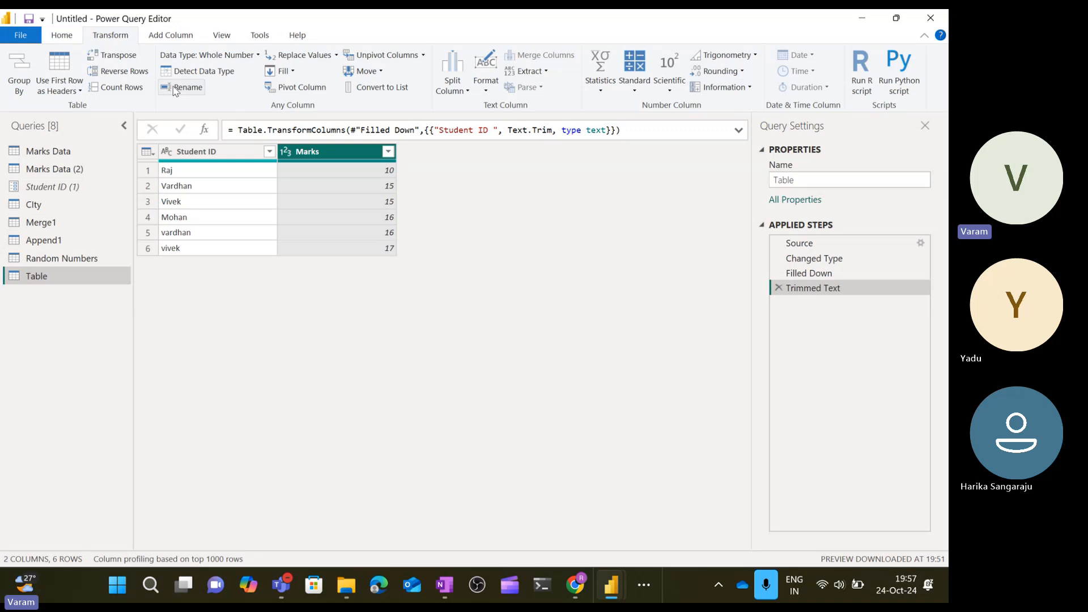
left_click(183, 36)
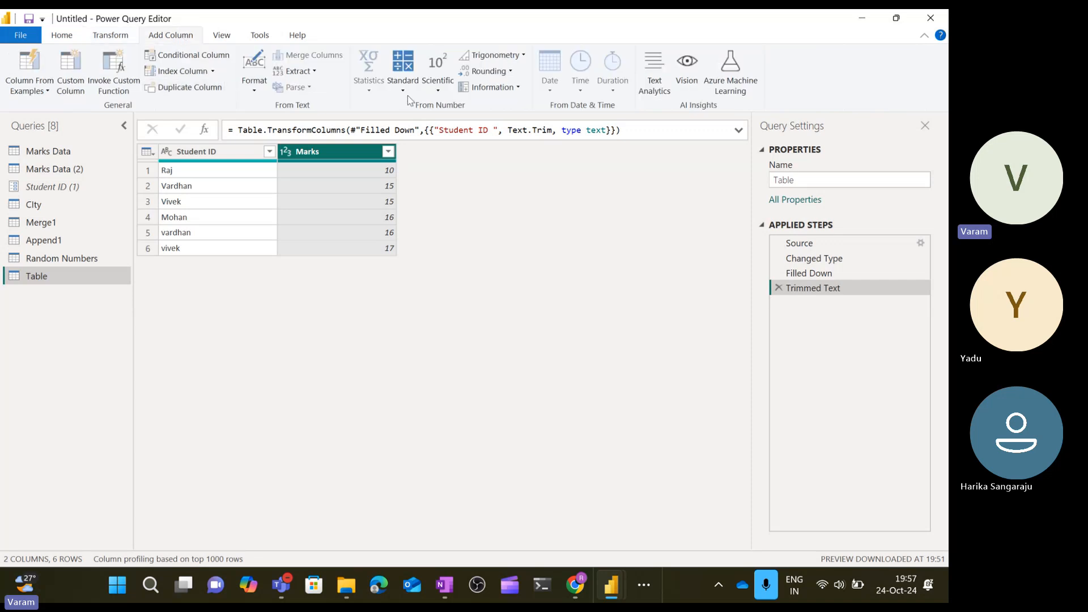
Look over the query editor's layout and data preview settings and its diagnostics tools, and return to the Home commands.
left_click(221, 37)
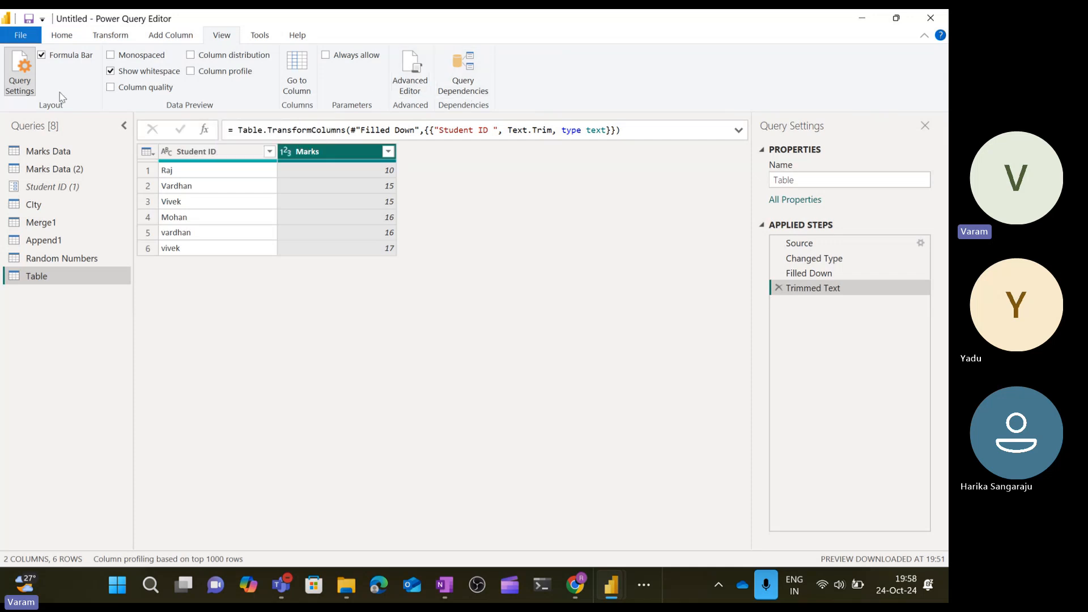
left_click(260, 35)
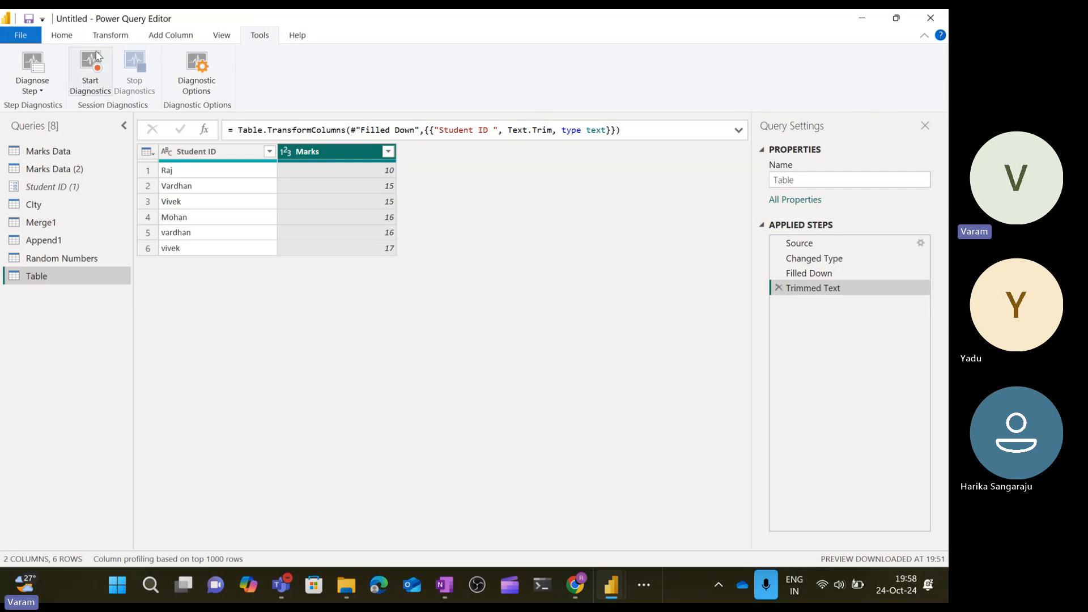
left_click(63, 36)
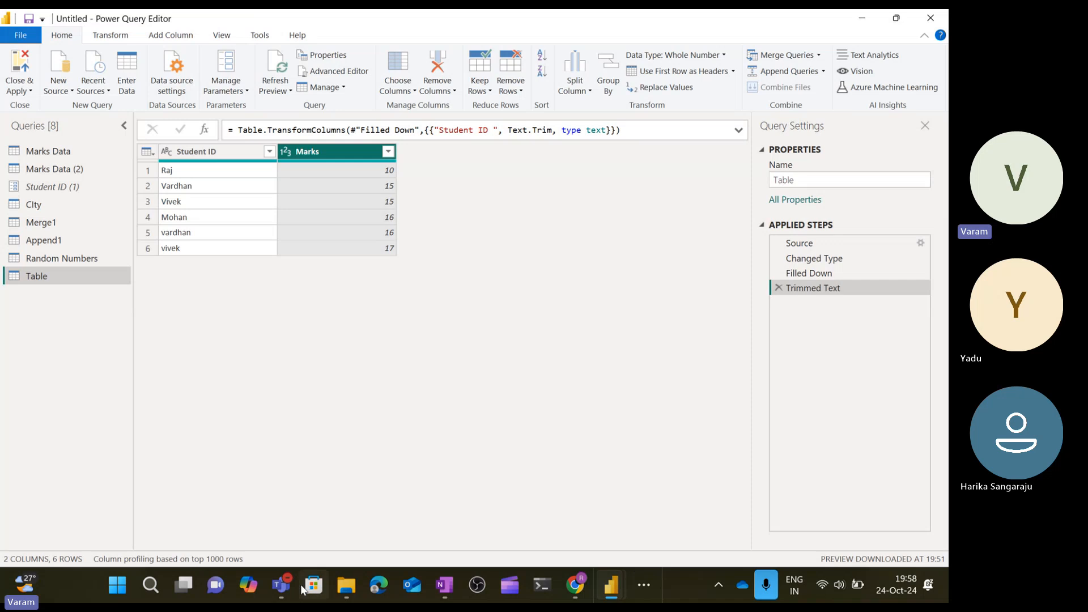
Switch to the Power BI Training meeting in Microsoft Teams and stop sharing the screen.
mouse_move(294, 582)
left_click(277, 563)
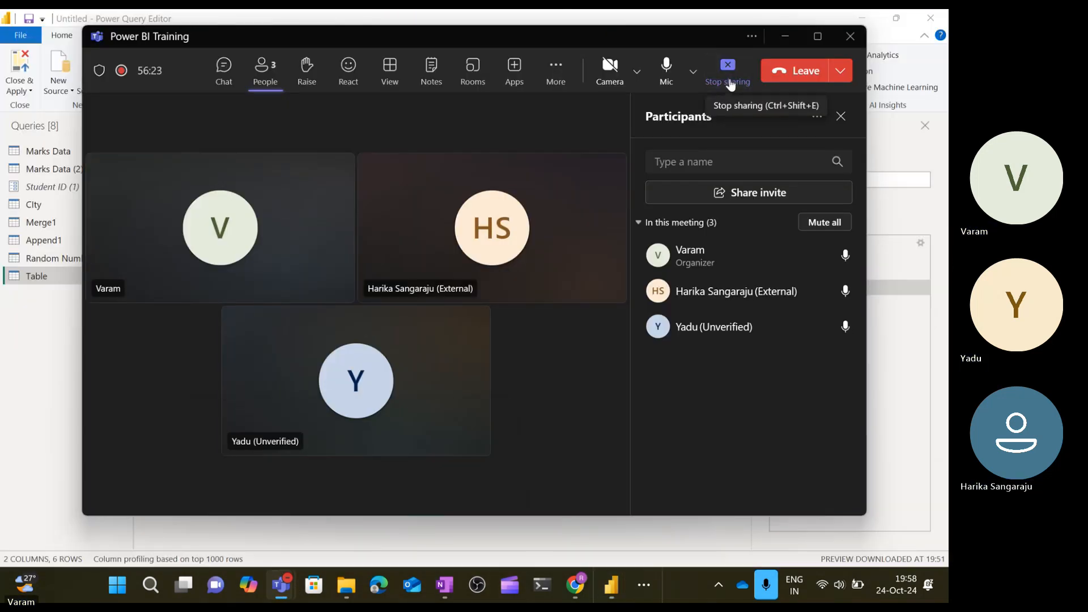
left_click(731, 84)
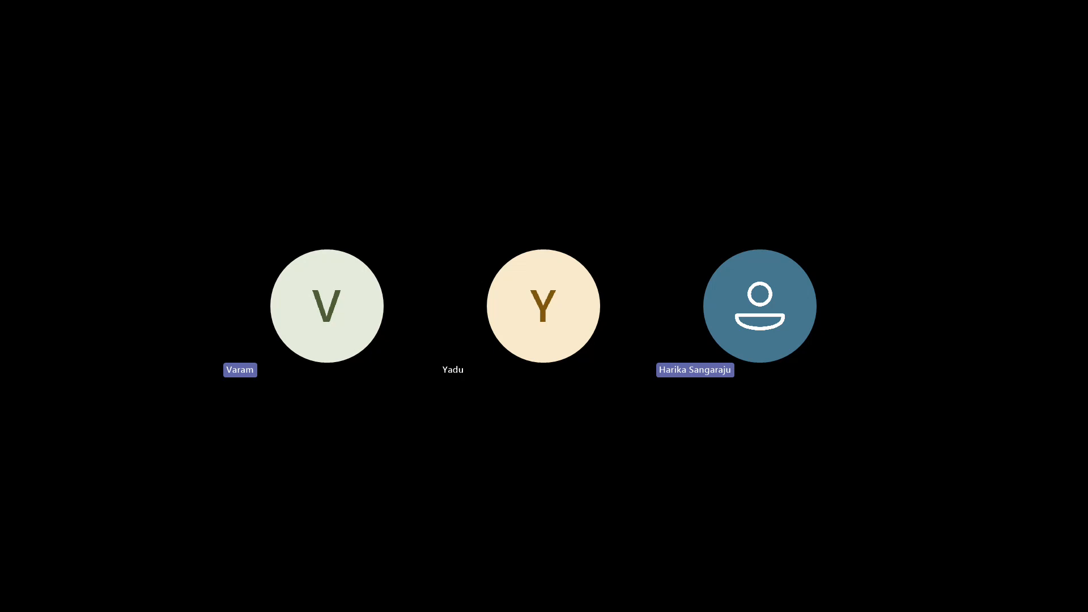